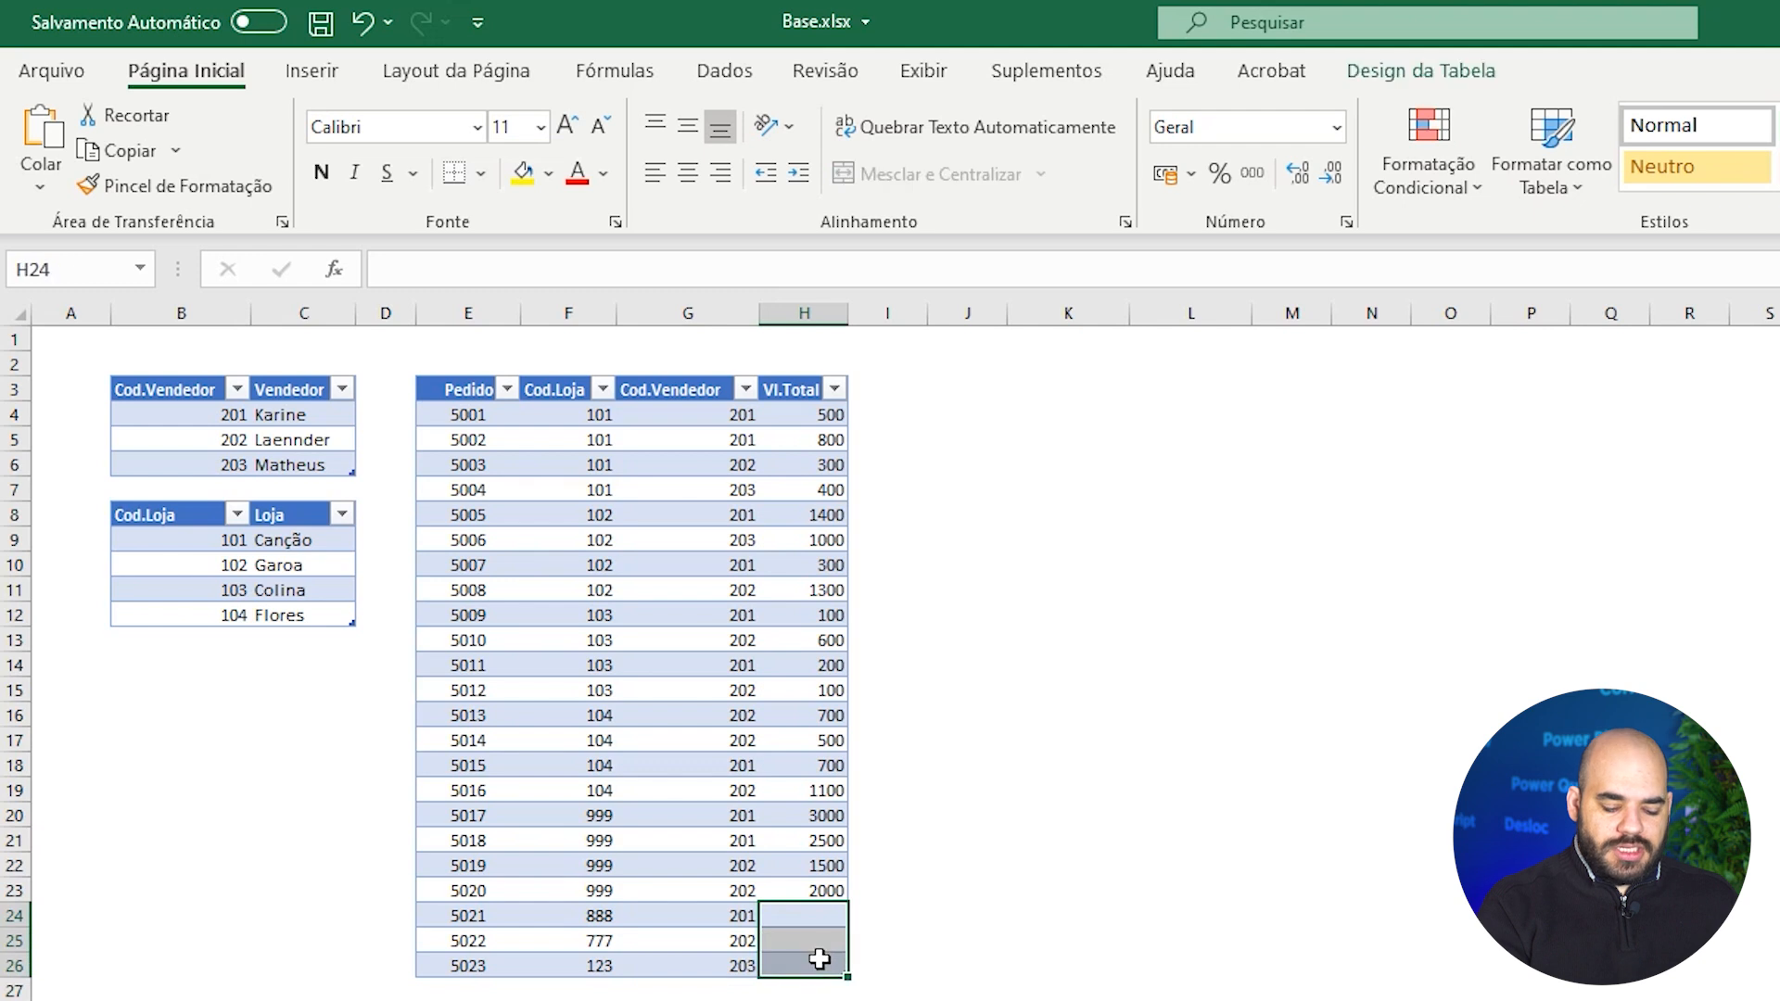
# Enter 100, 200 and 300 as the Vl.Total values of orders 5021, 5022 and 5023.
pyautogui.press('Return')
pyautogui.write('200')
pyautogui.press('Return')
pyautogui.write('30')
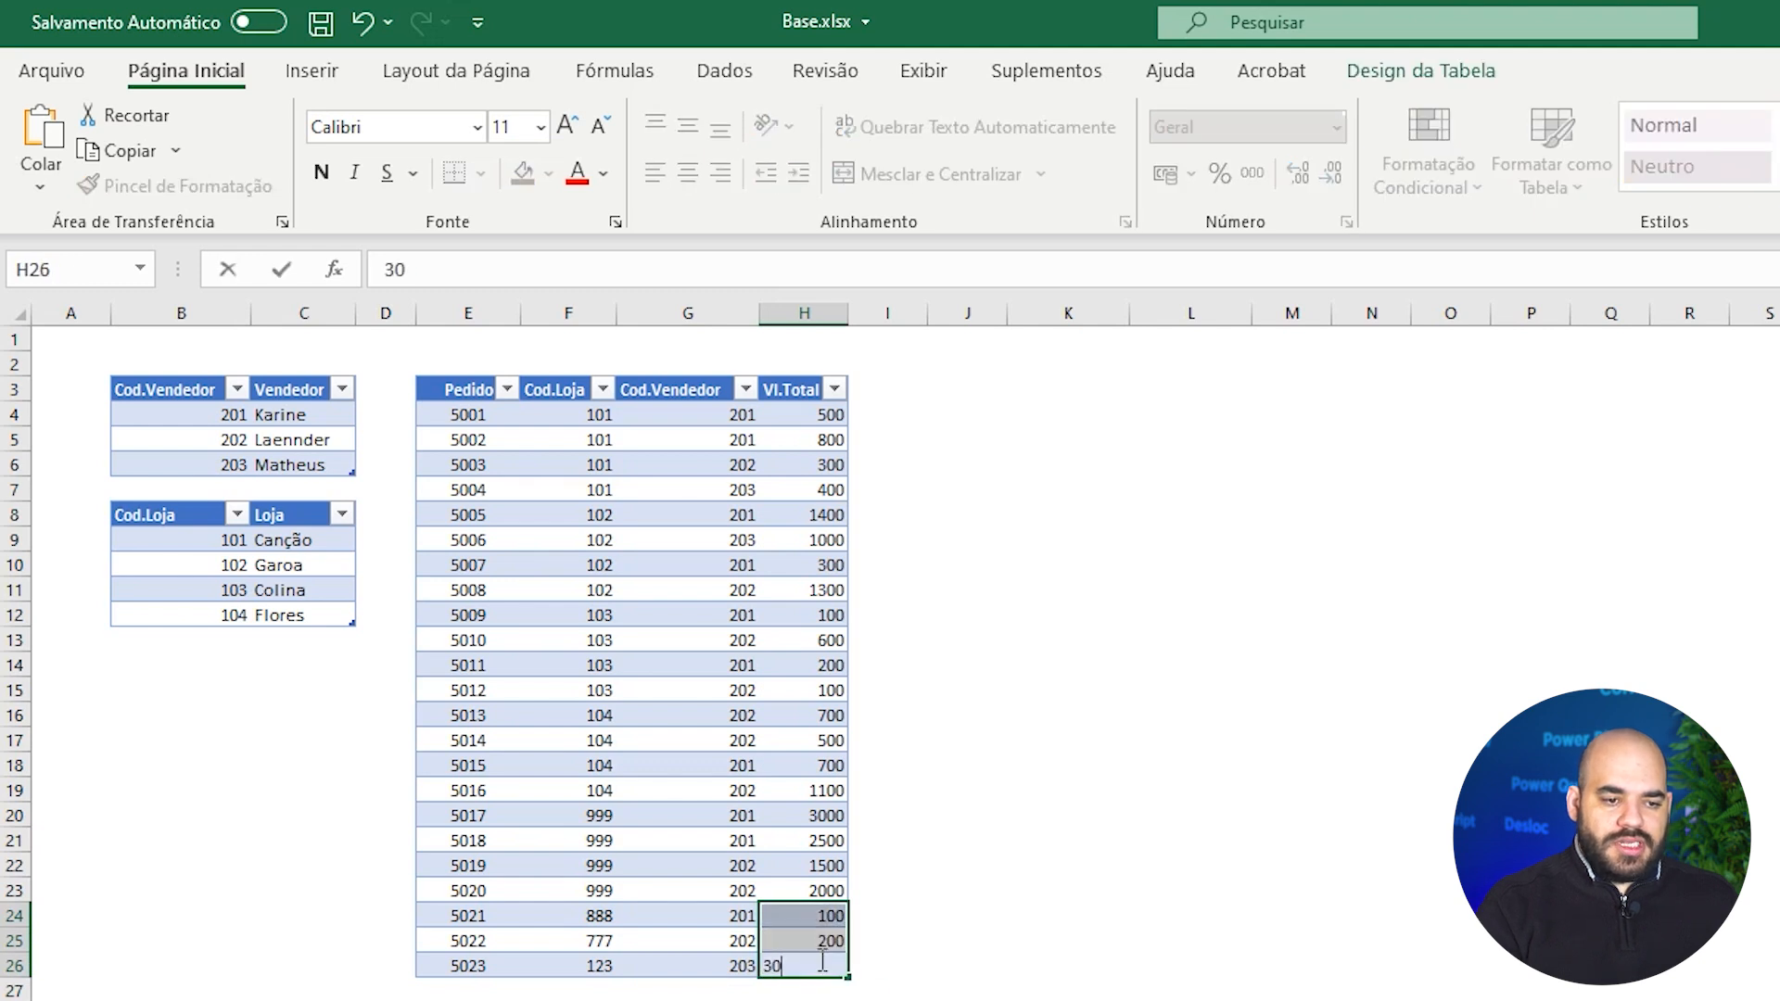
pyautogui.write('0')
pyautogui.press('Return')
pyautogui.click(1066, 999)
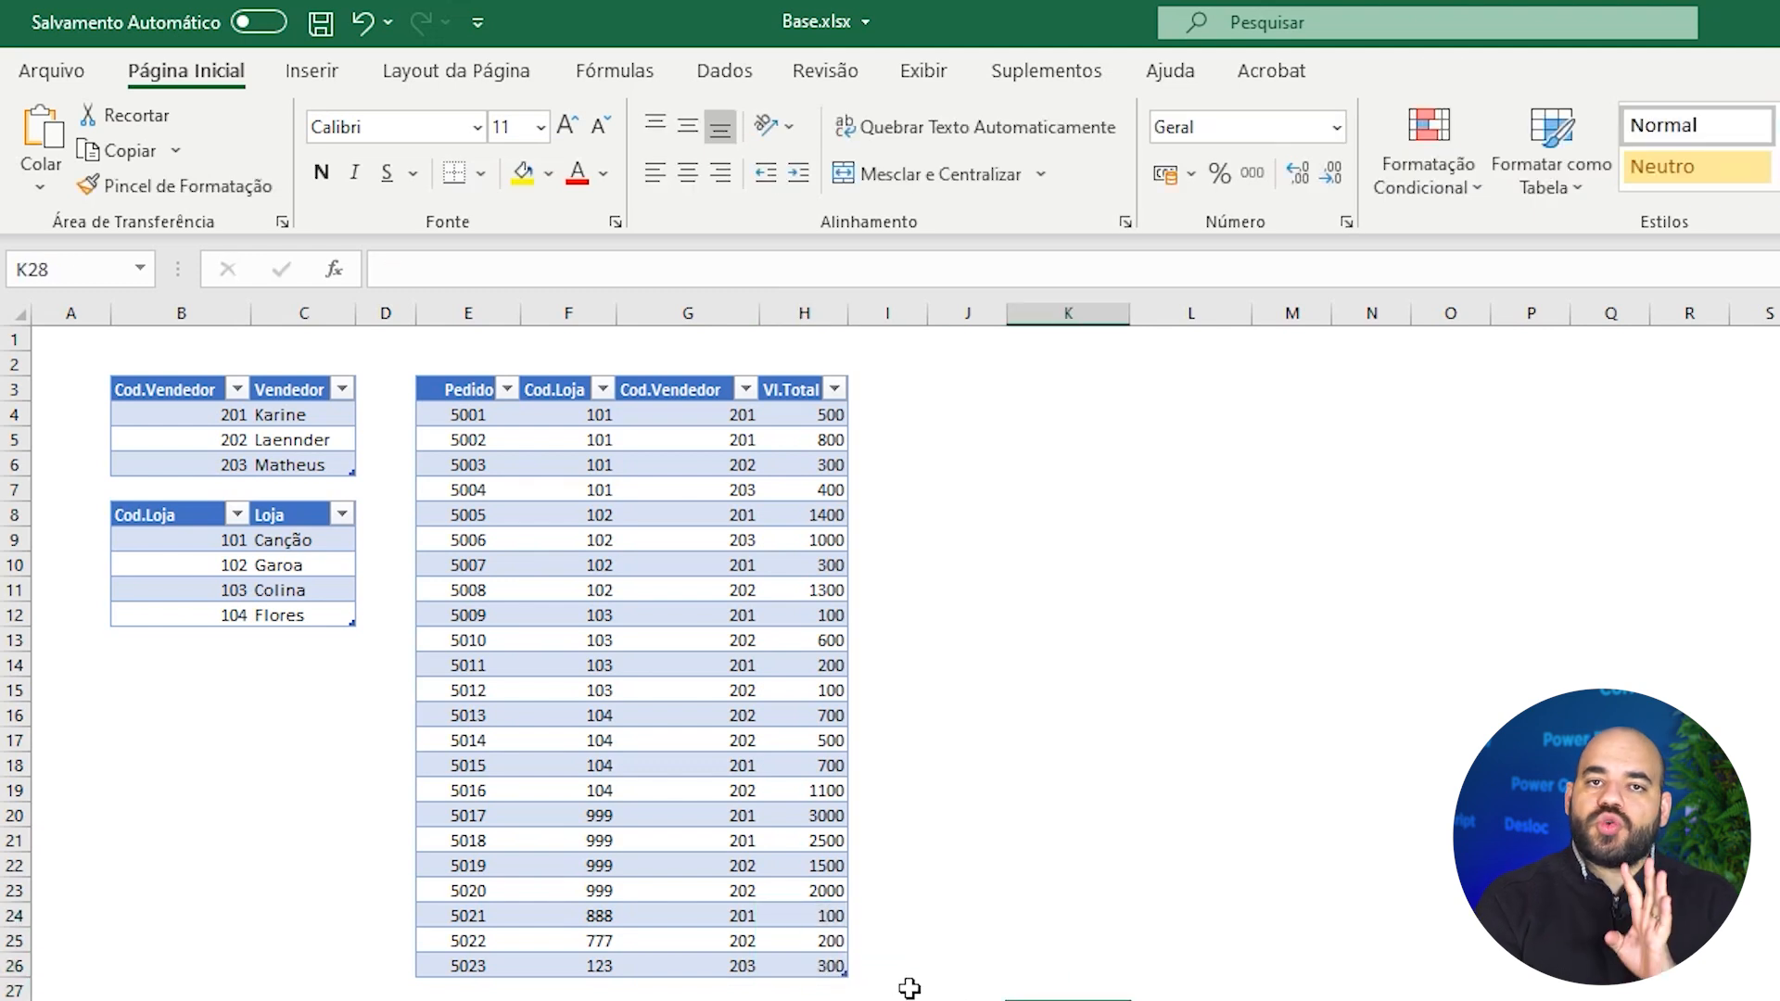
# Check the store codes of orders 5017 to 5023 against the store table, and save the workbook.
pyautogui.moveTo(596, 816); pyautogui.dragTo(594, 965)
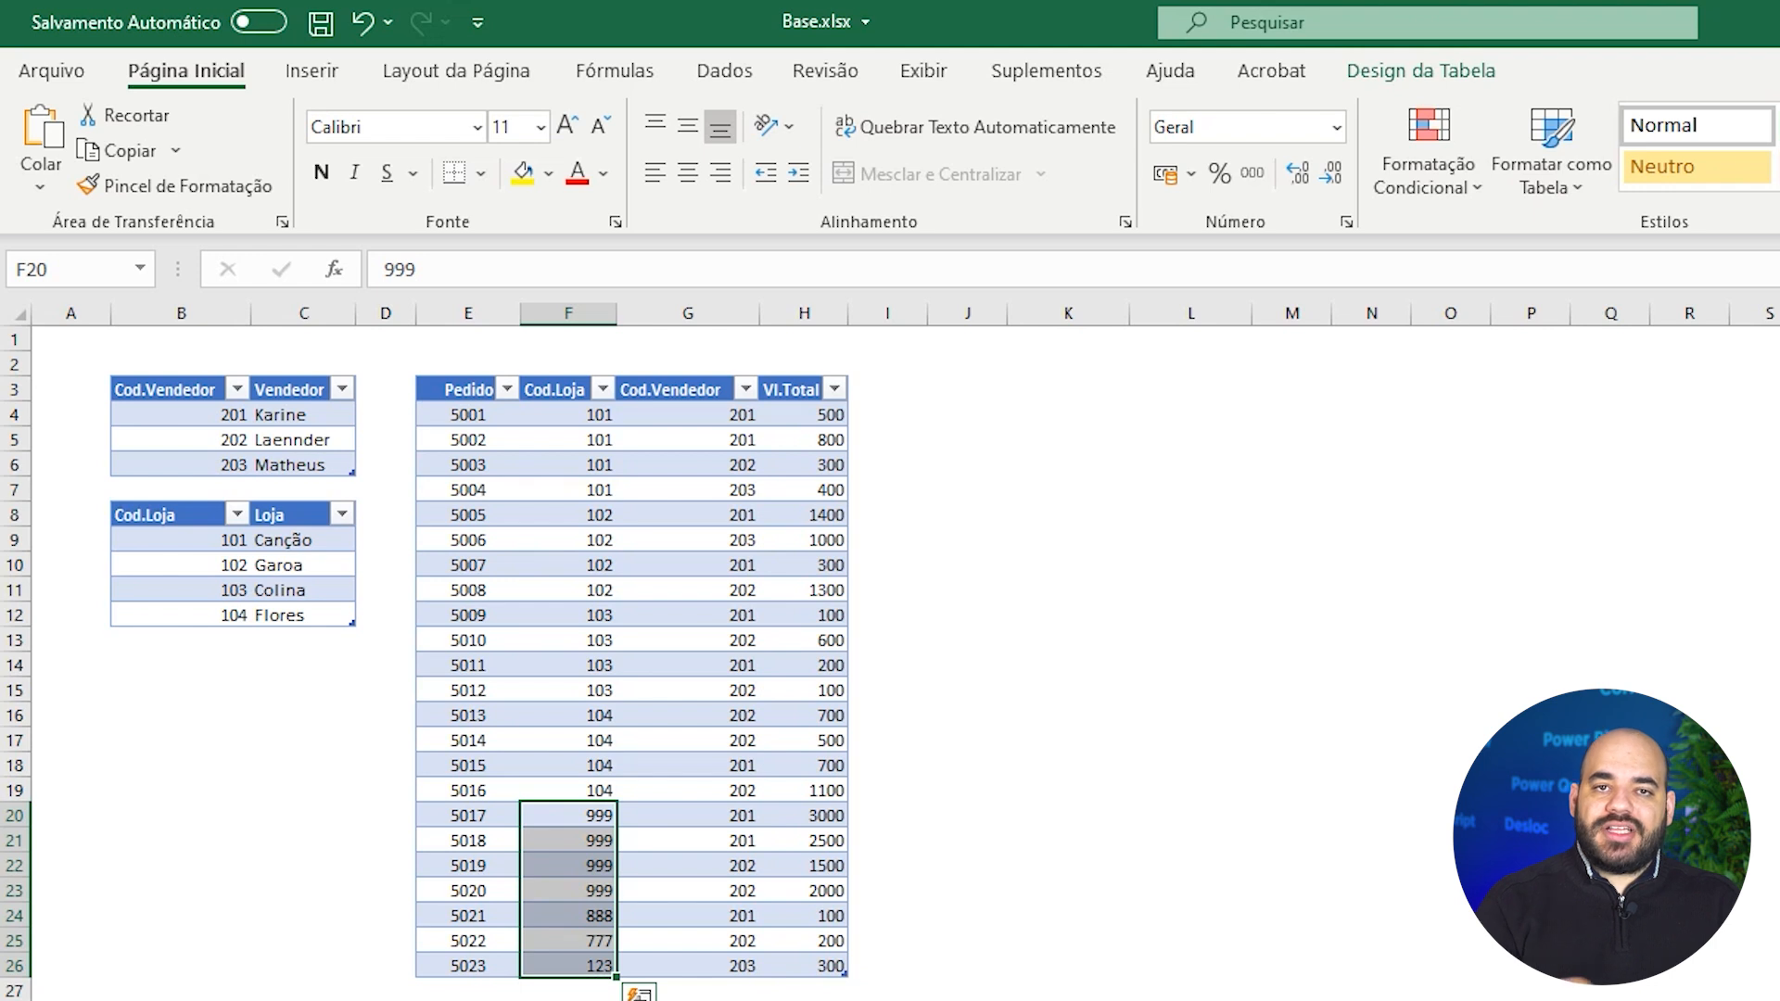
pyautogui.click(289, 697)
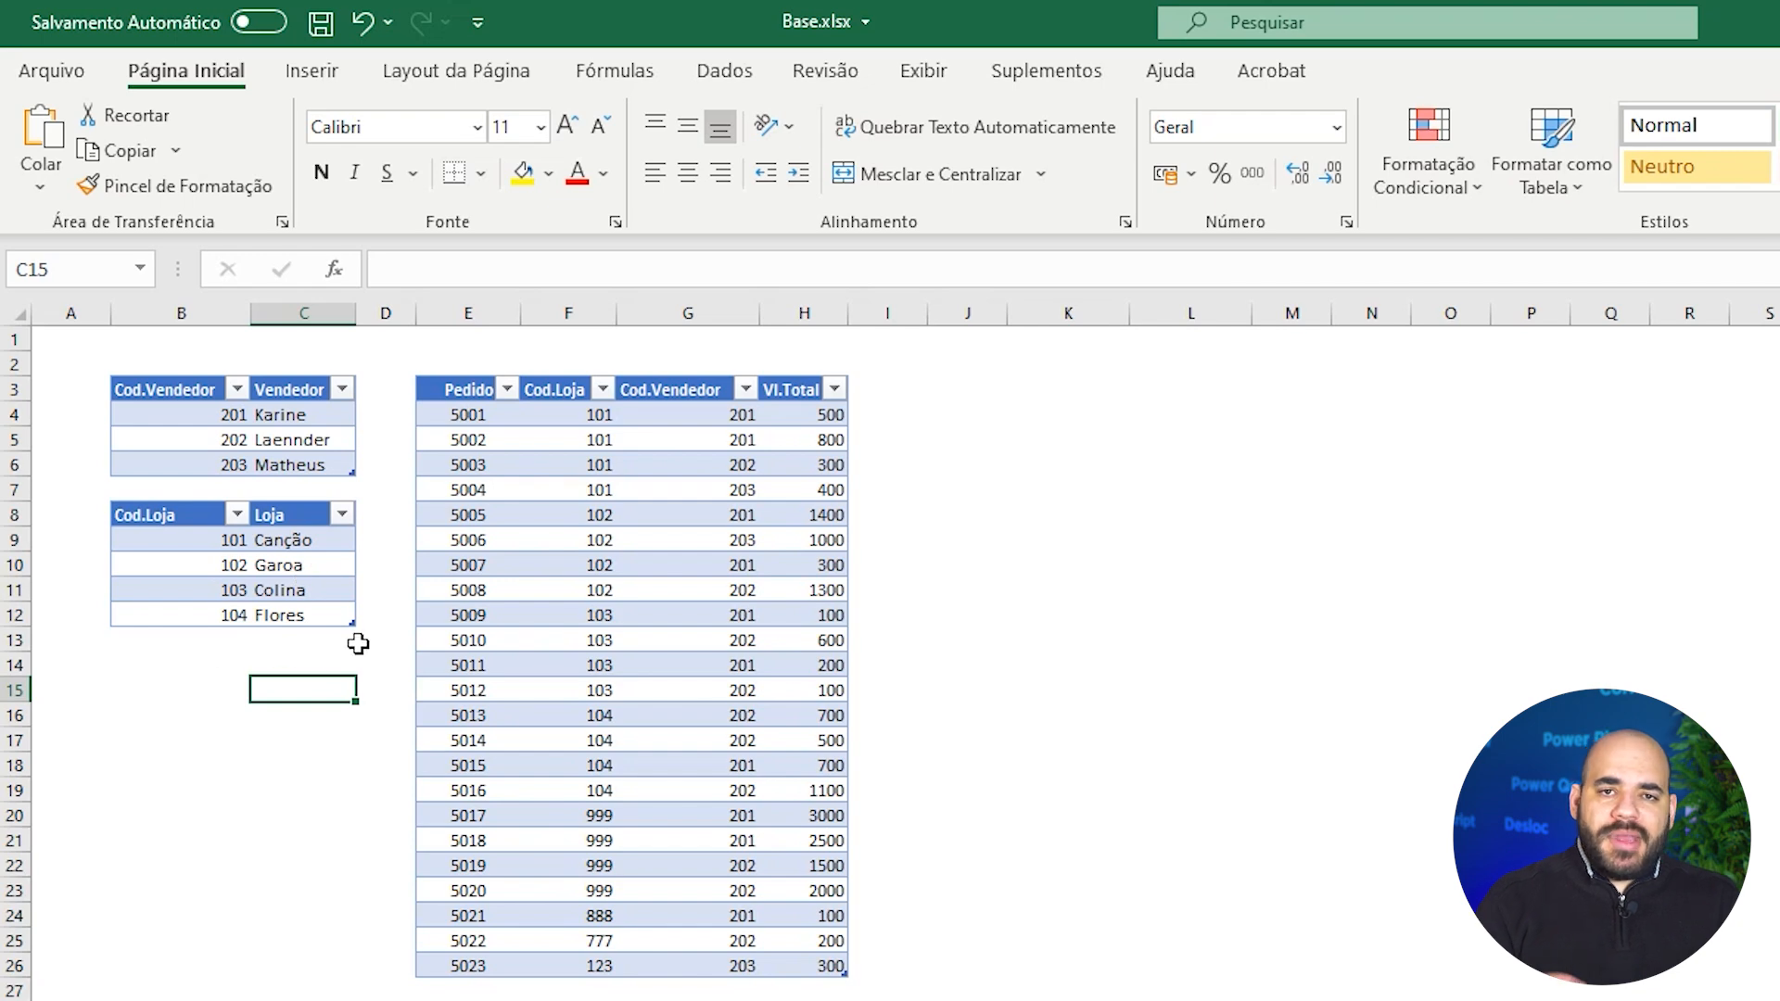
pyautogui.click(320, 23)
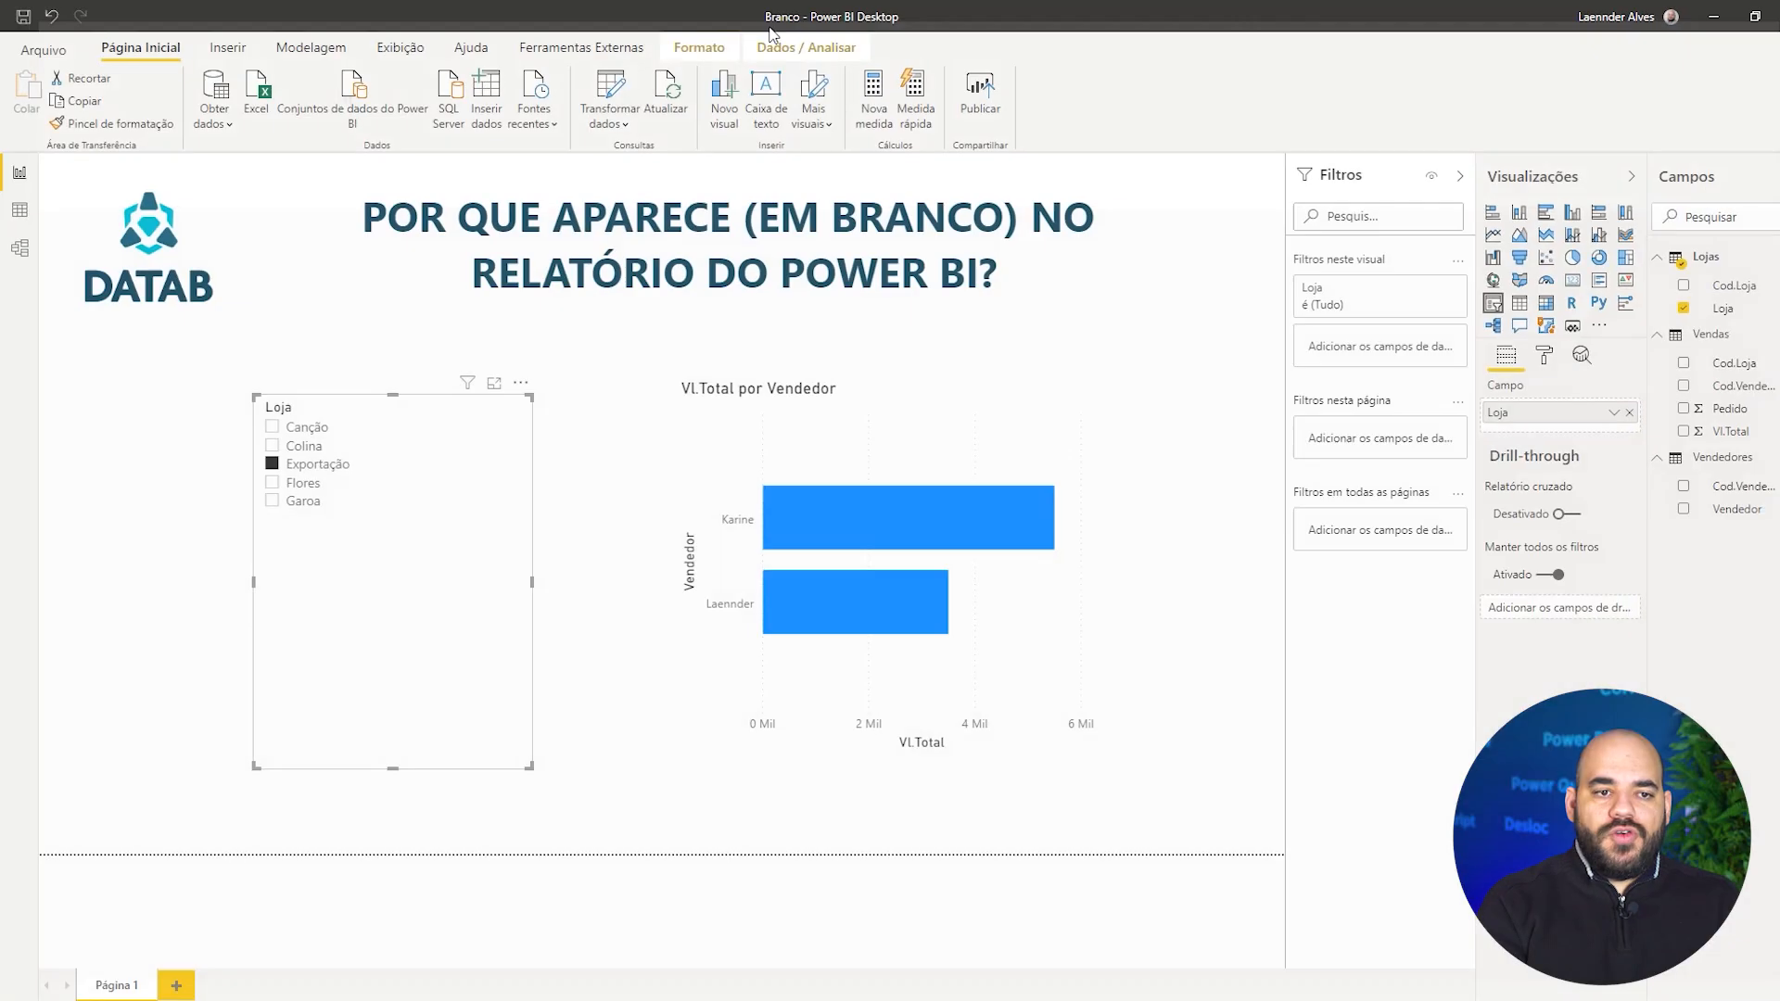
# Switch to Power BI Desktop, refresh the report data and filter the Loja slicer to (Em branco).
pyautogui.click(1202, 279)
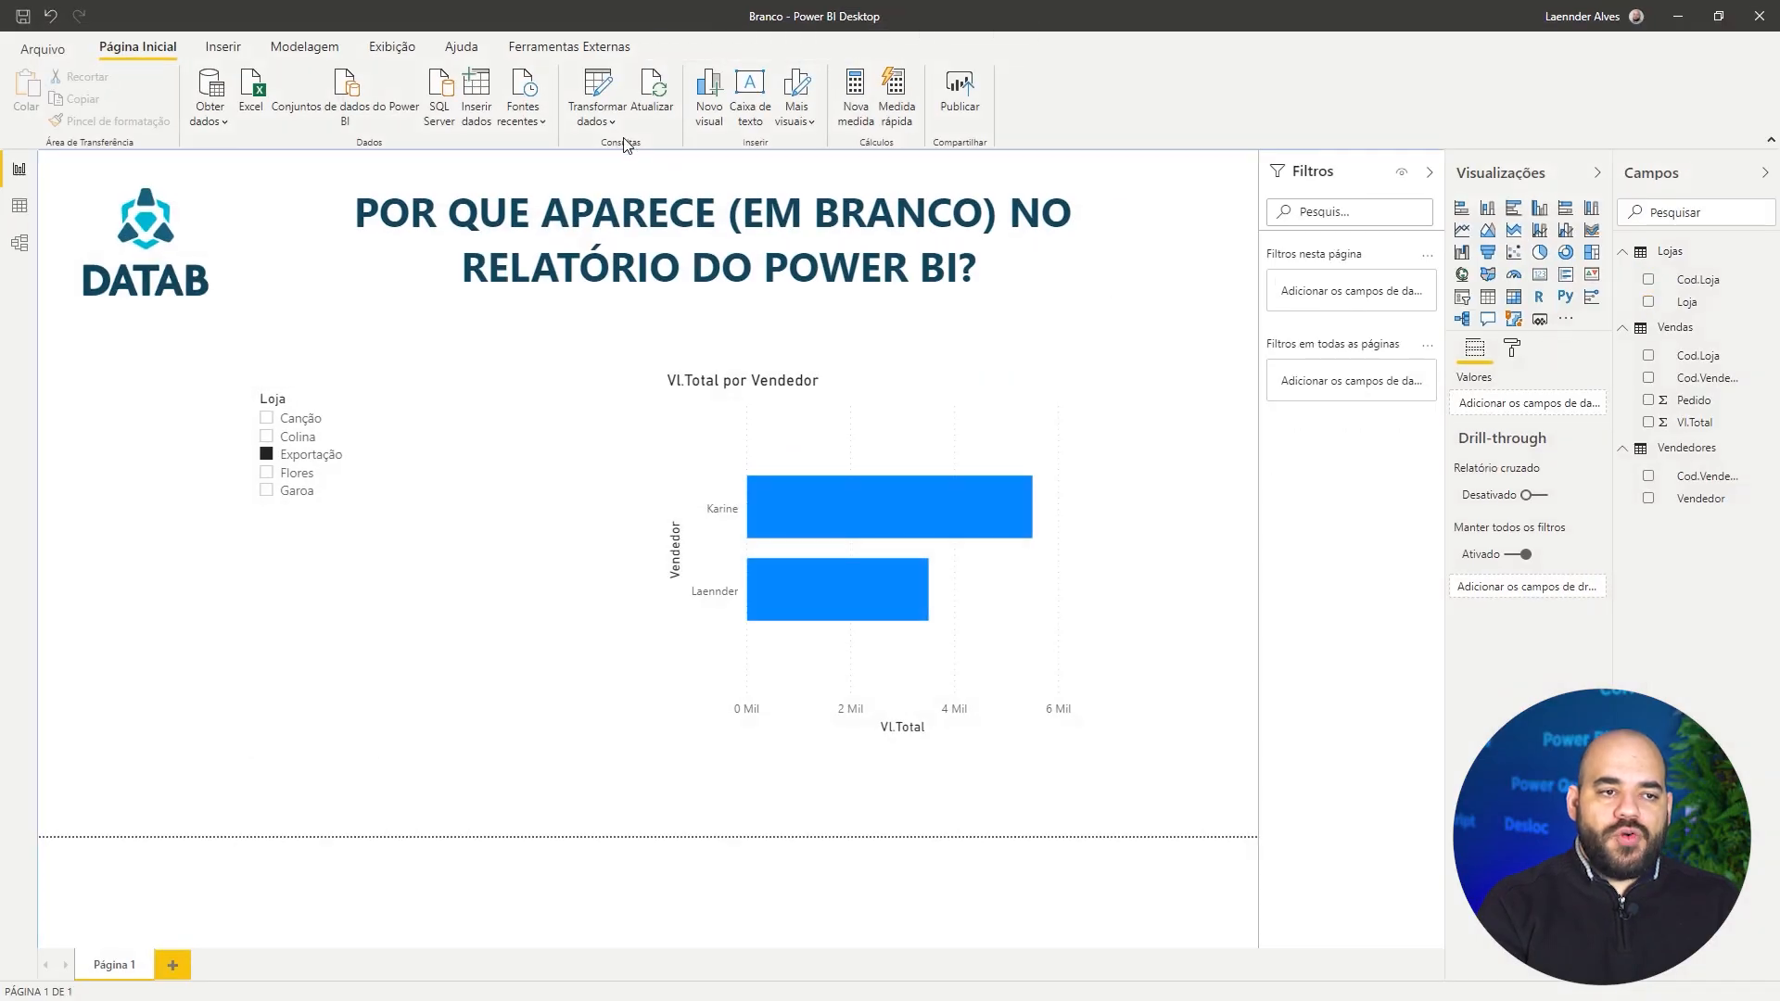
pyautogui.click(653, 88)
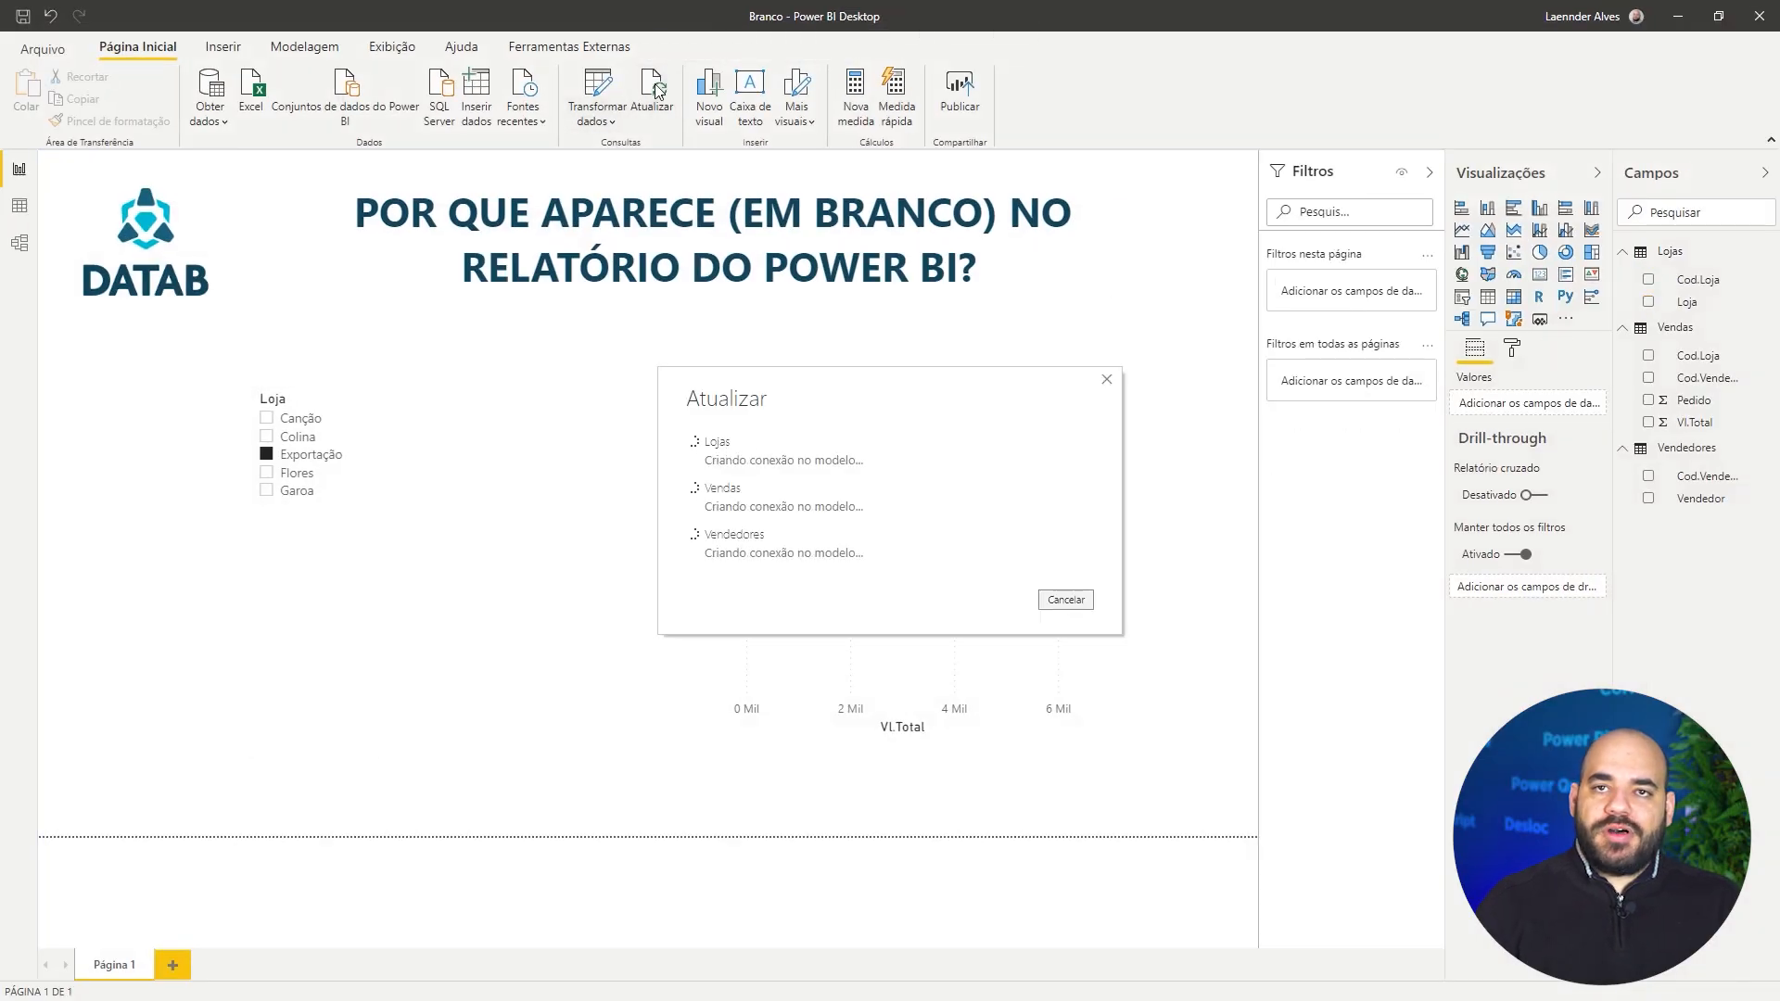
pyautogui.click(278, 419)
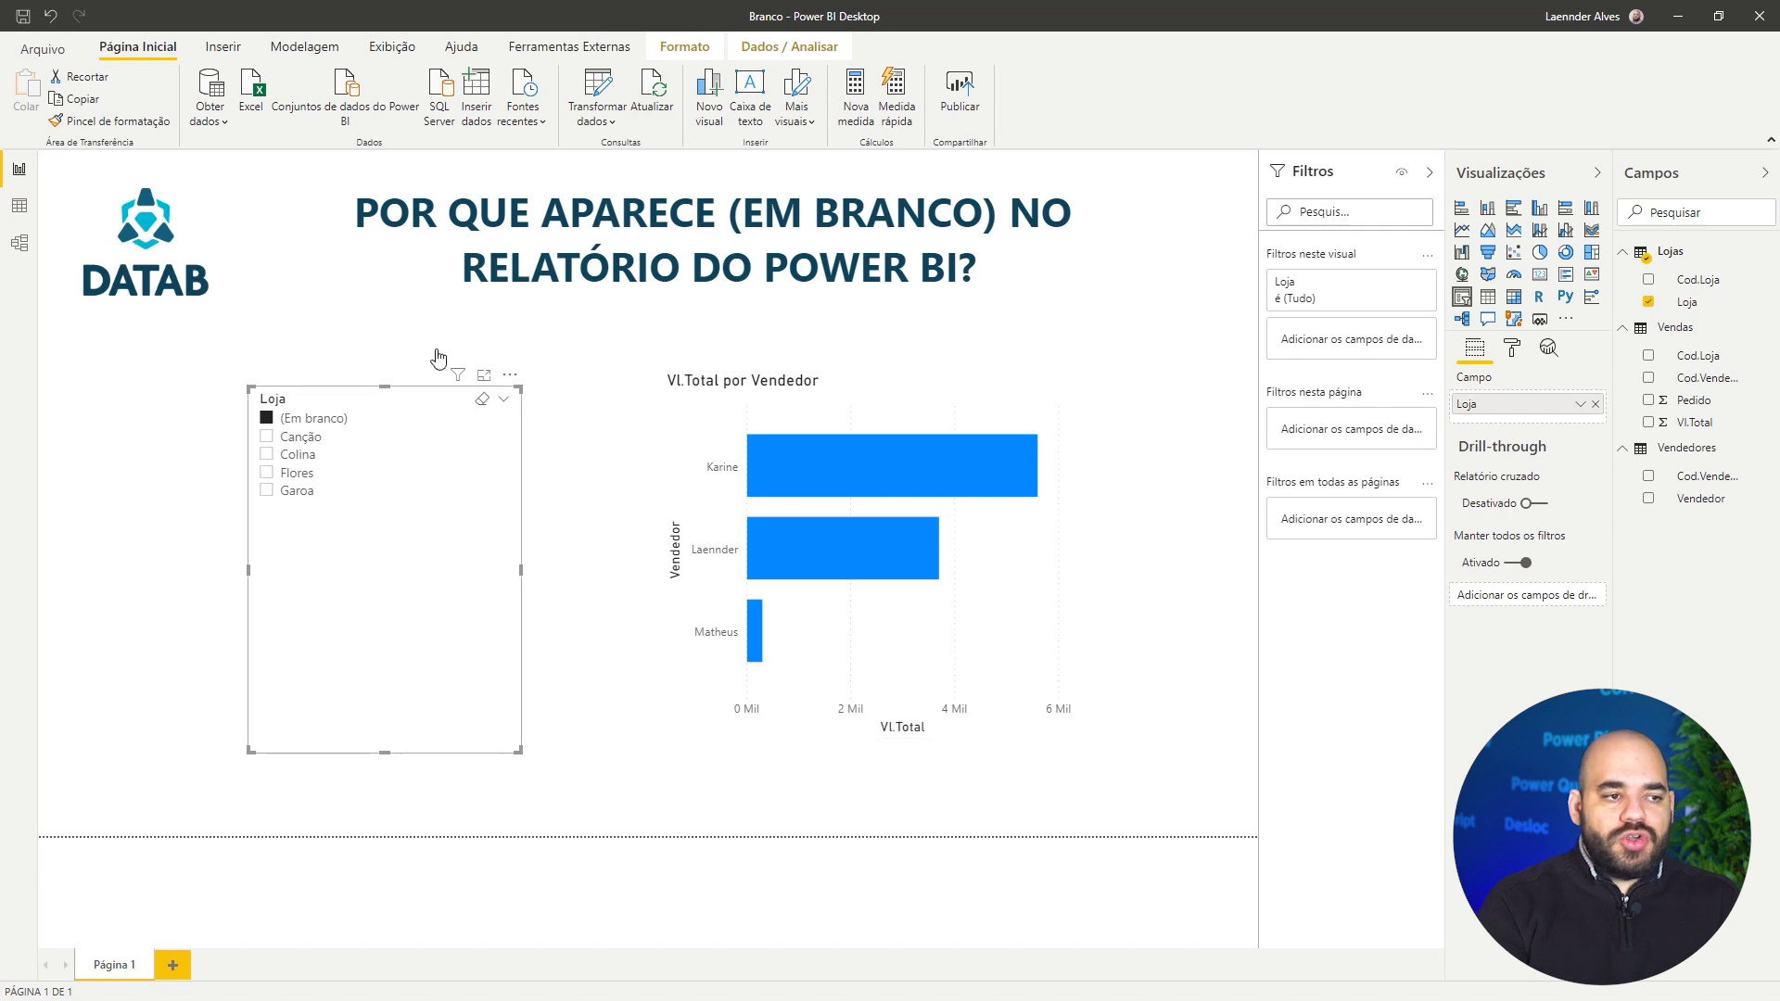
# Examine the store codes in the Vendas table data and compare them with the Lojas table.
pyautogui.click(21, 206)
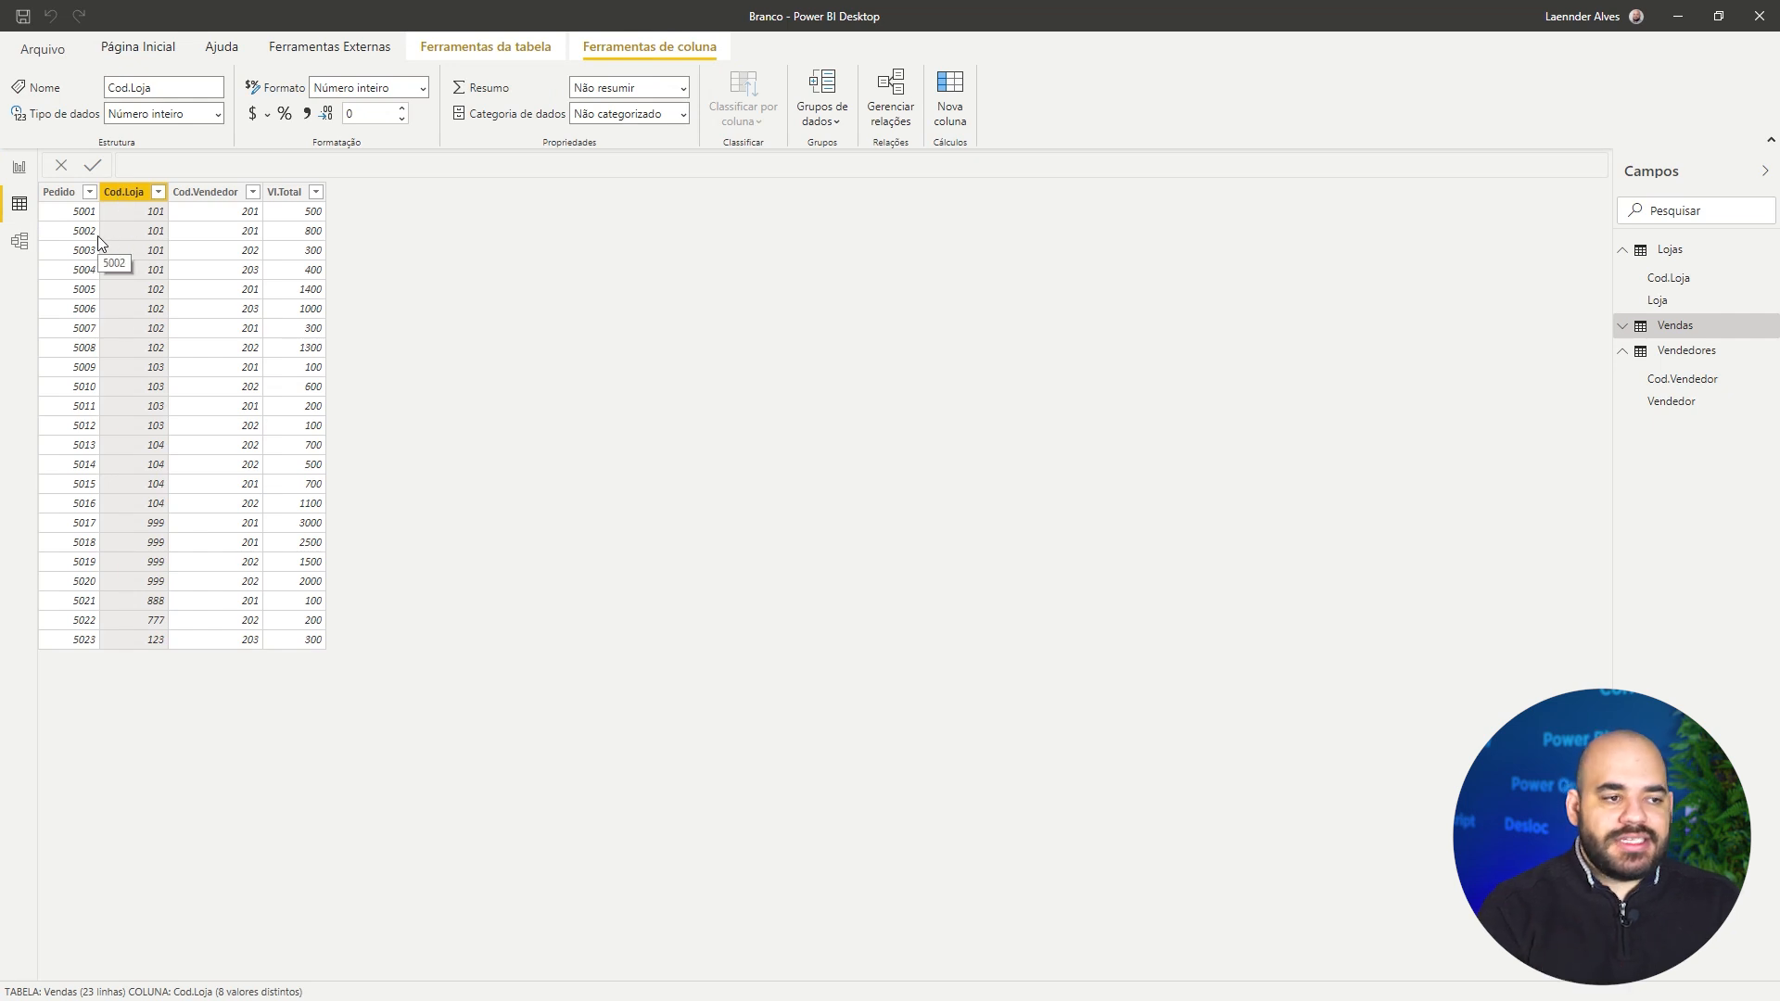
pyautogui.click(25, 173)
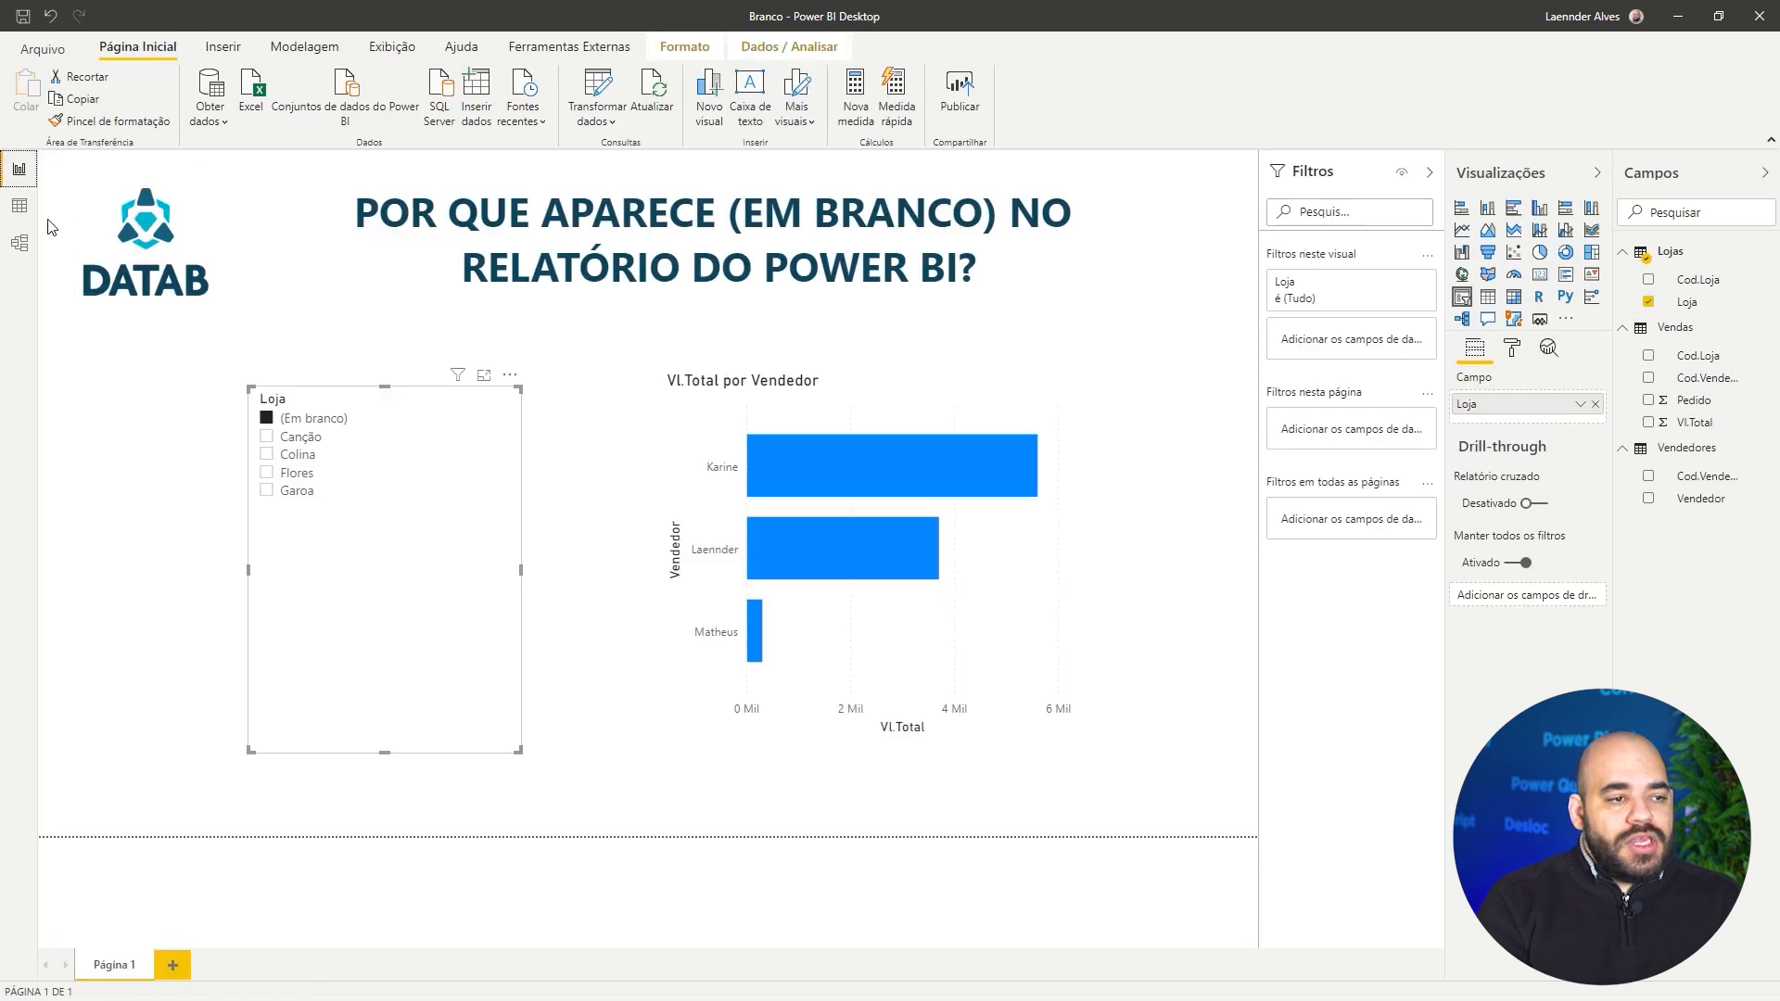
pyautogui.click(26, 208)
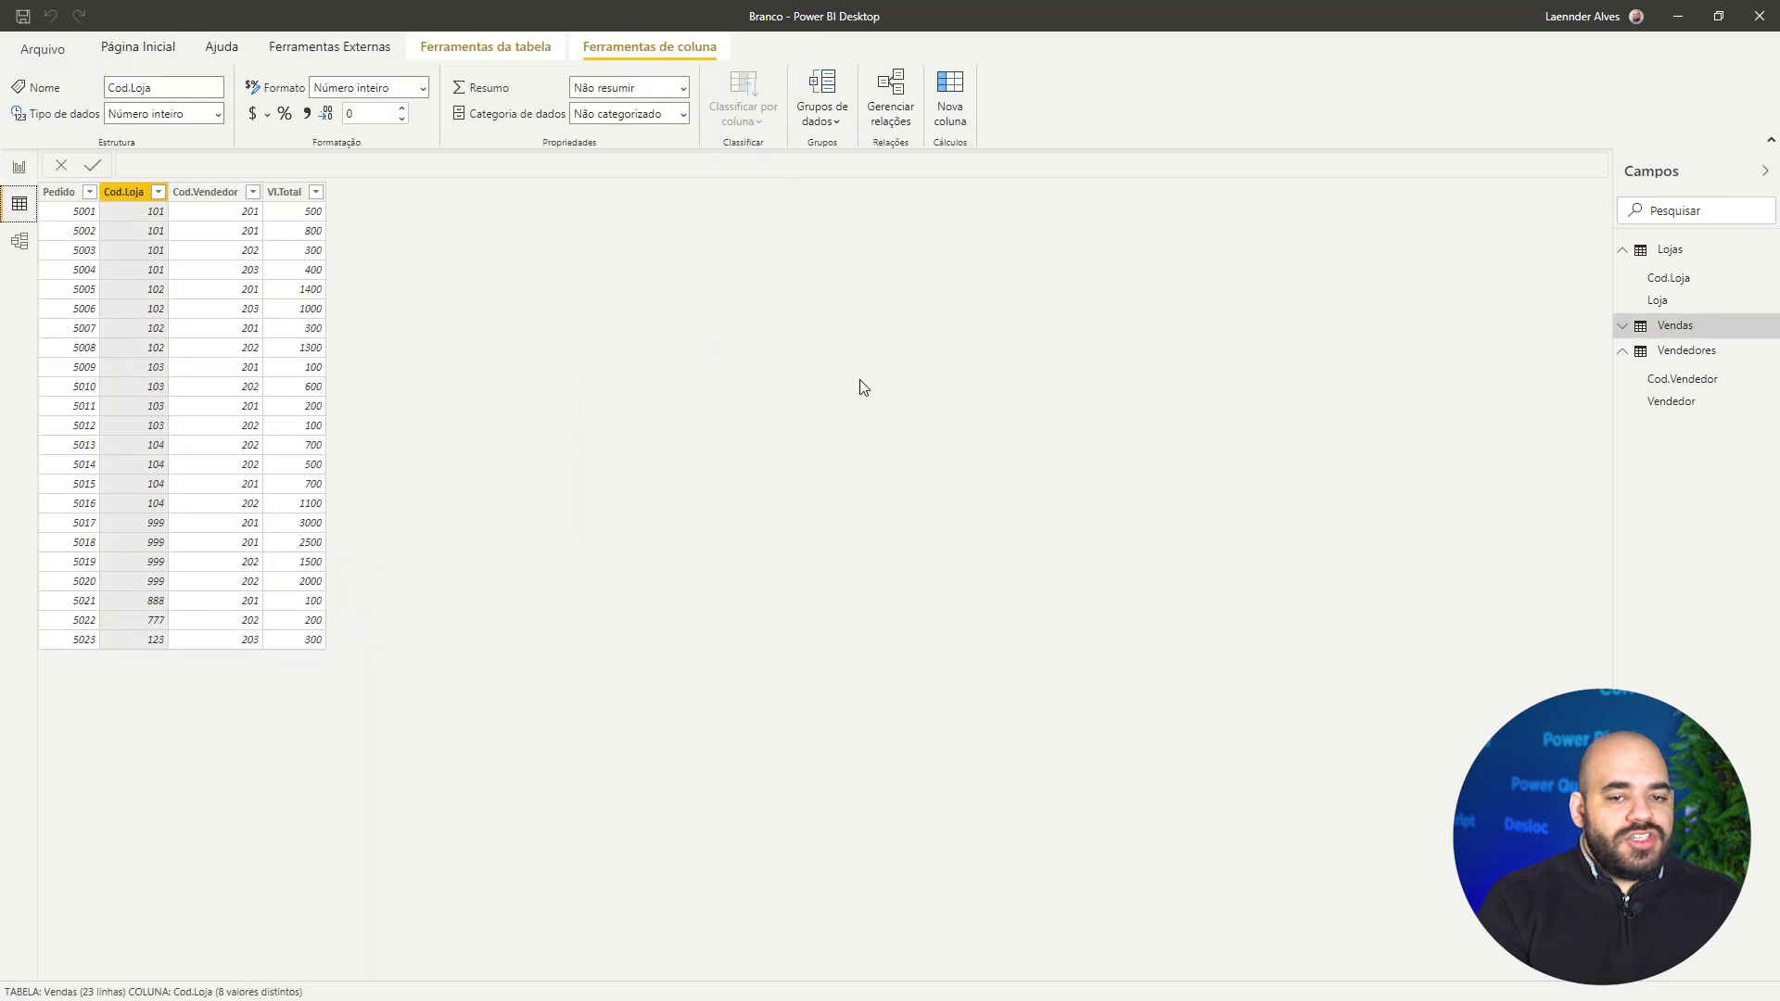
pyautogui.click(1674, 253)
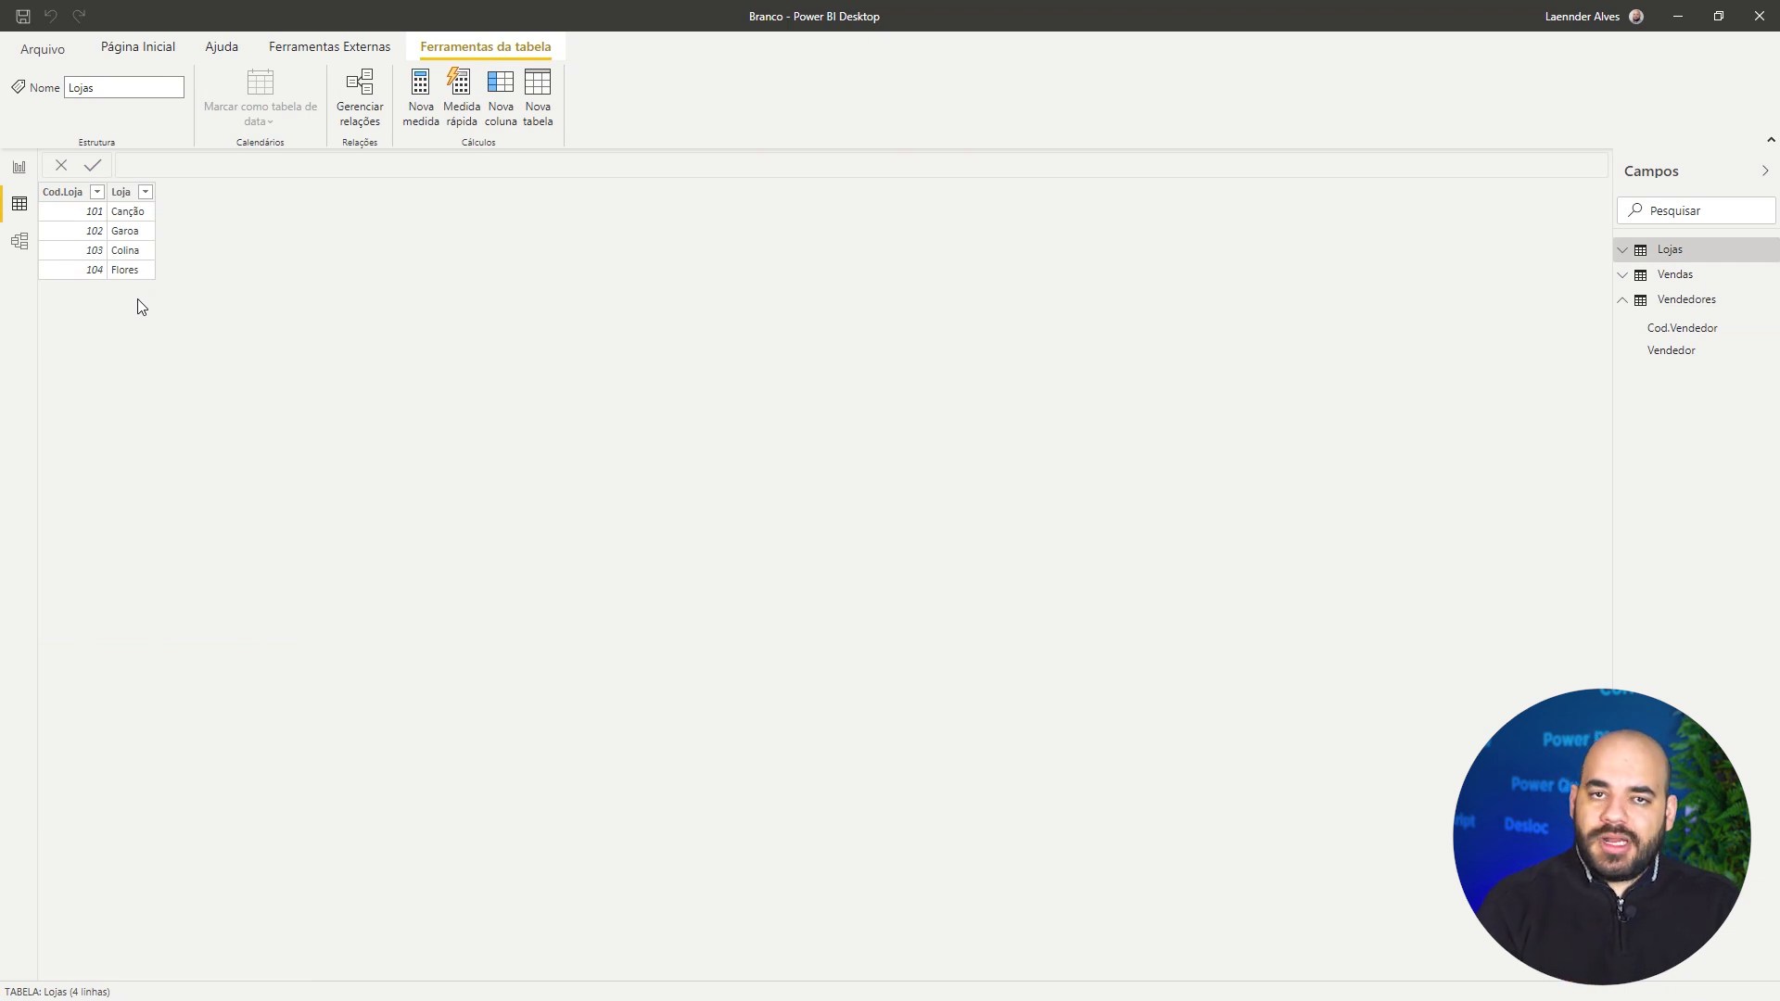
# Open the Power Query Editor, look through the Vendas and Vendedores queries and display the Lojas query.
pyautogui.click(158, 50)
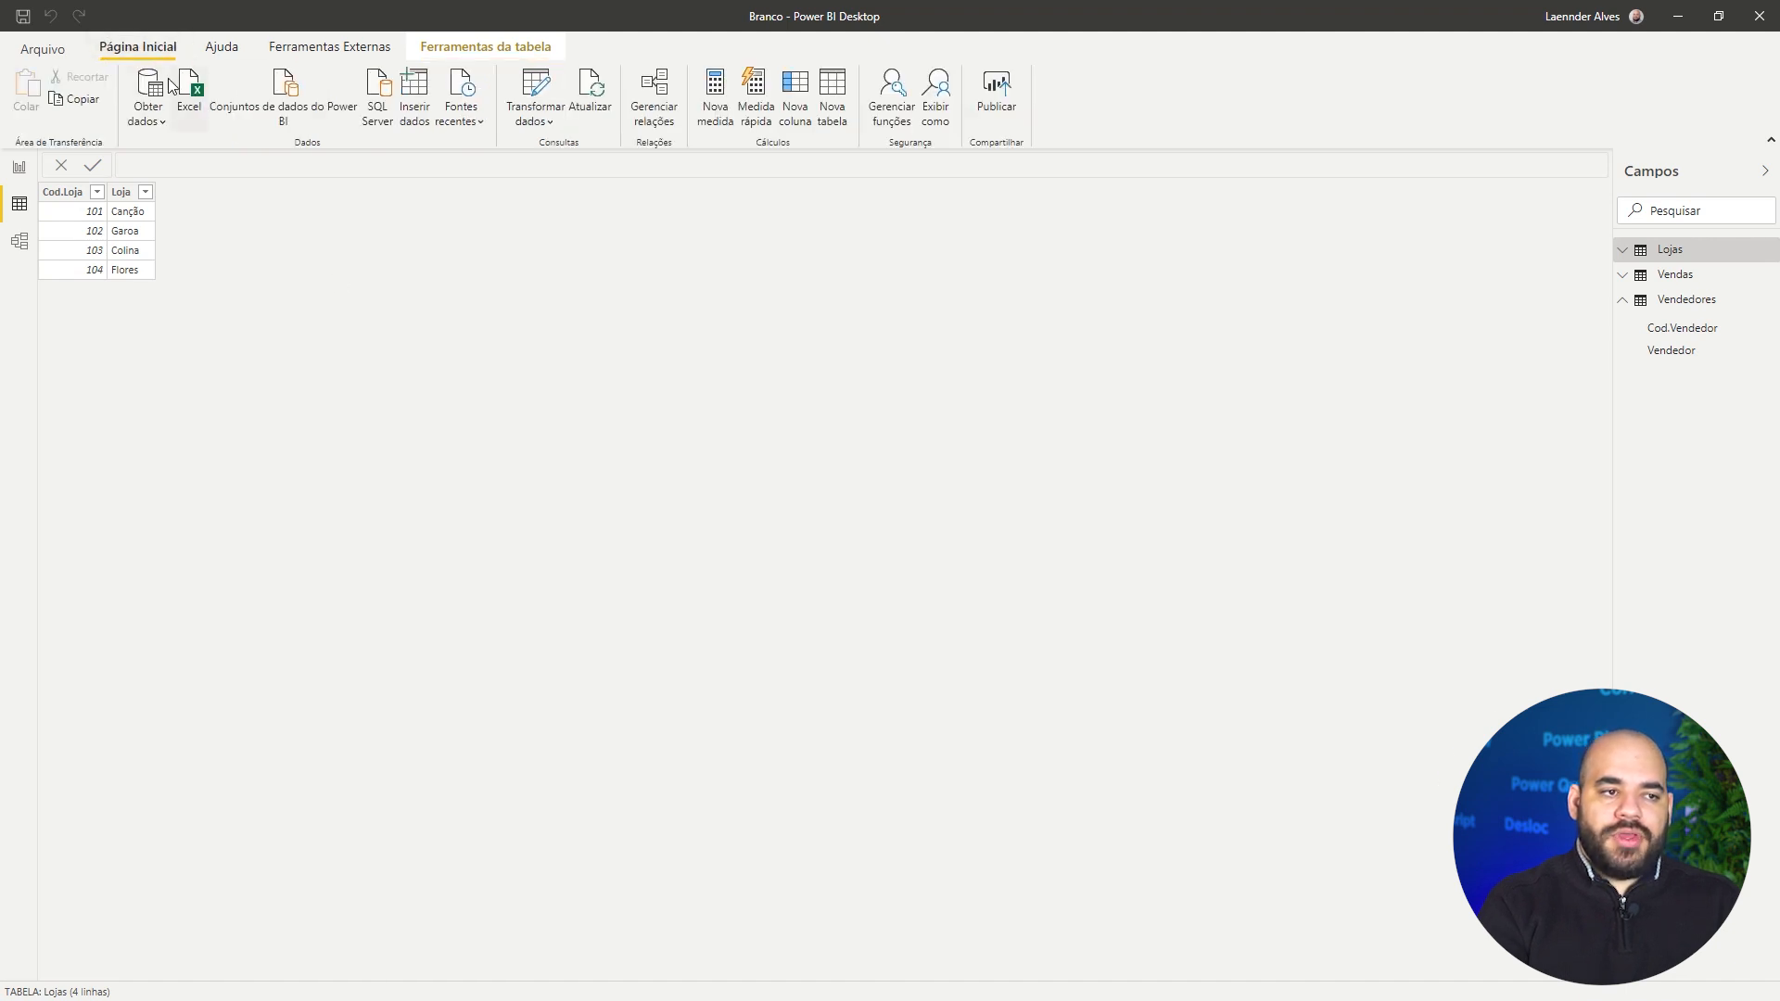
pyautogui.click(528, 87)
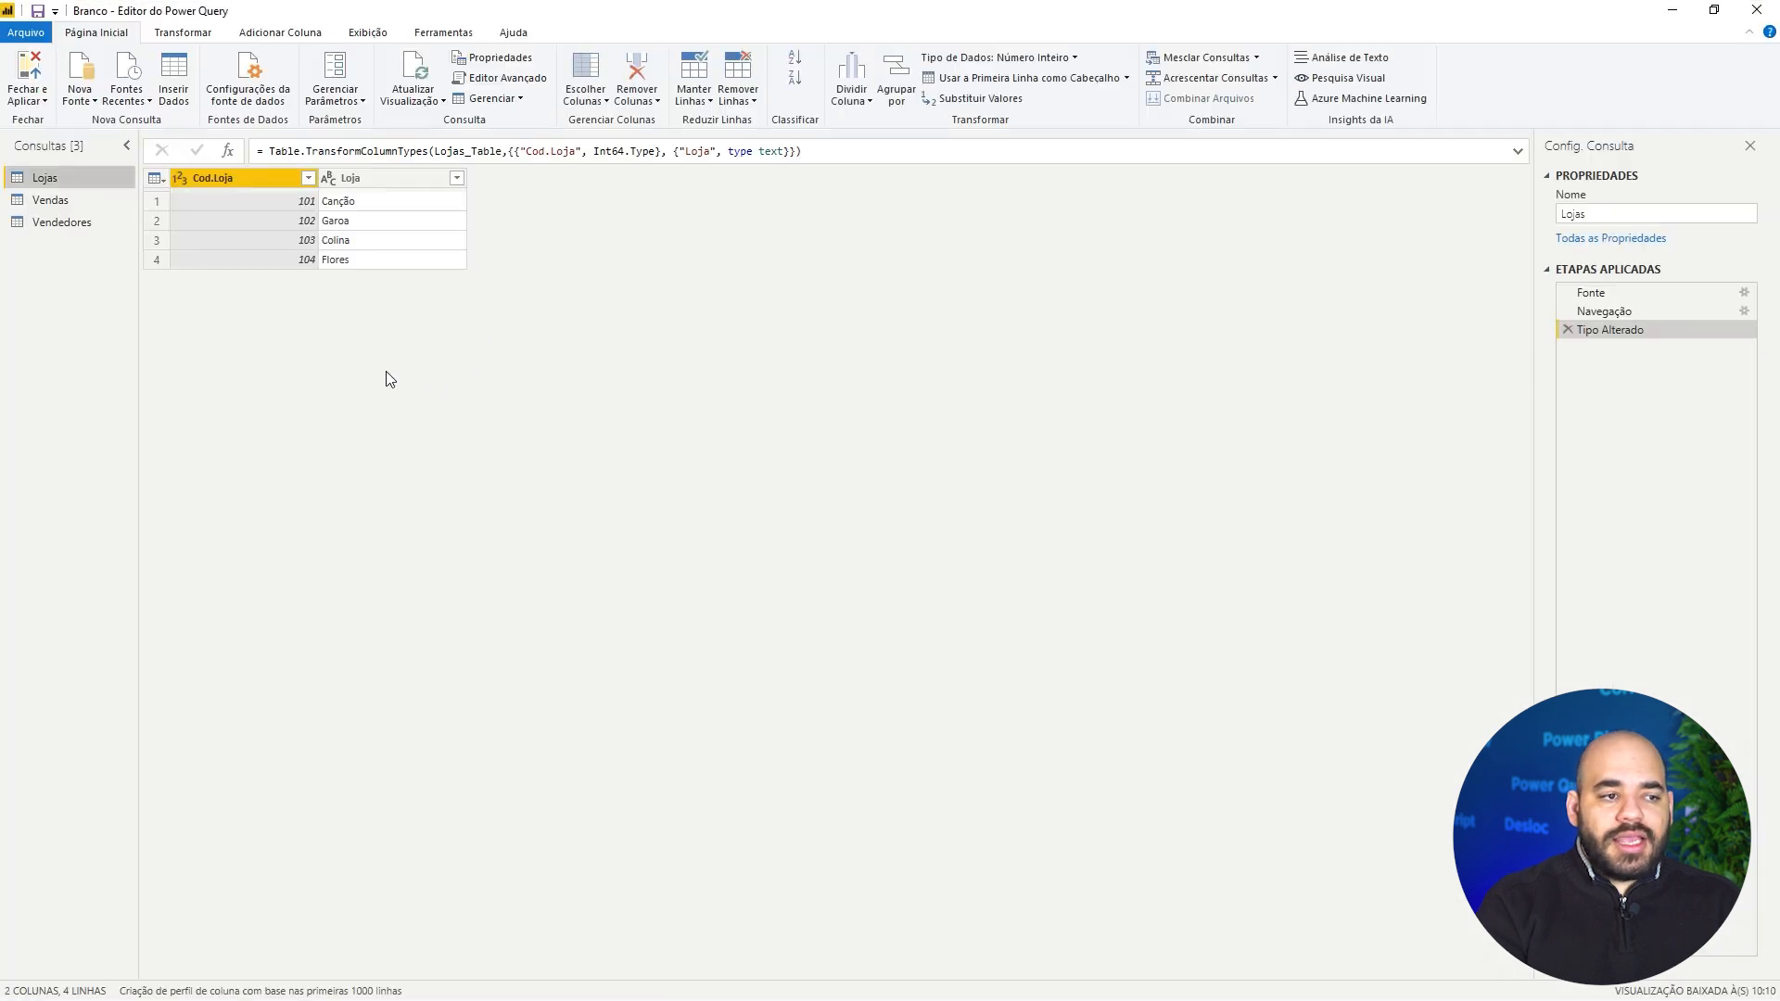
pyautogui.click(86, 197)
pyautogui.click(88, 220)
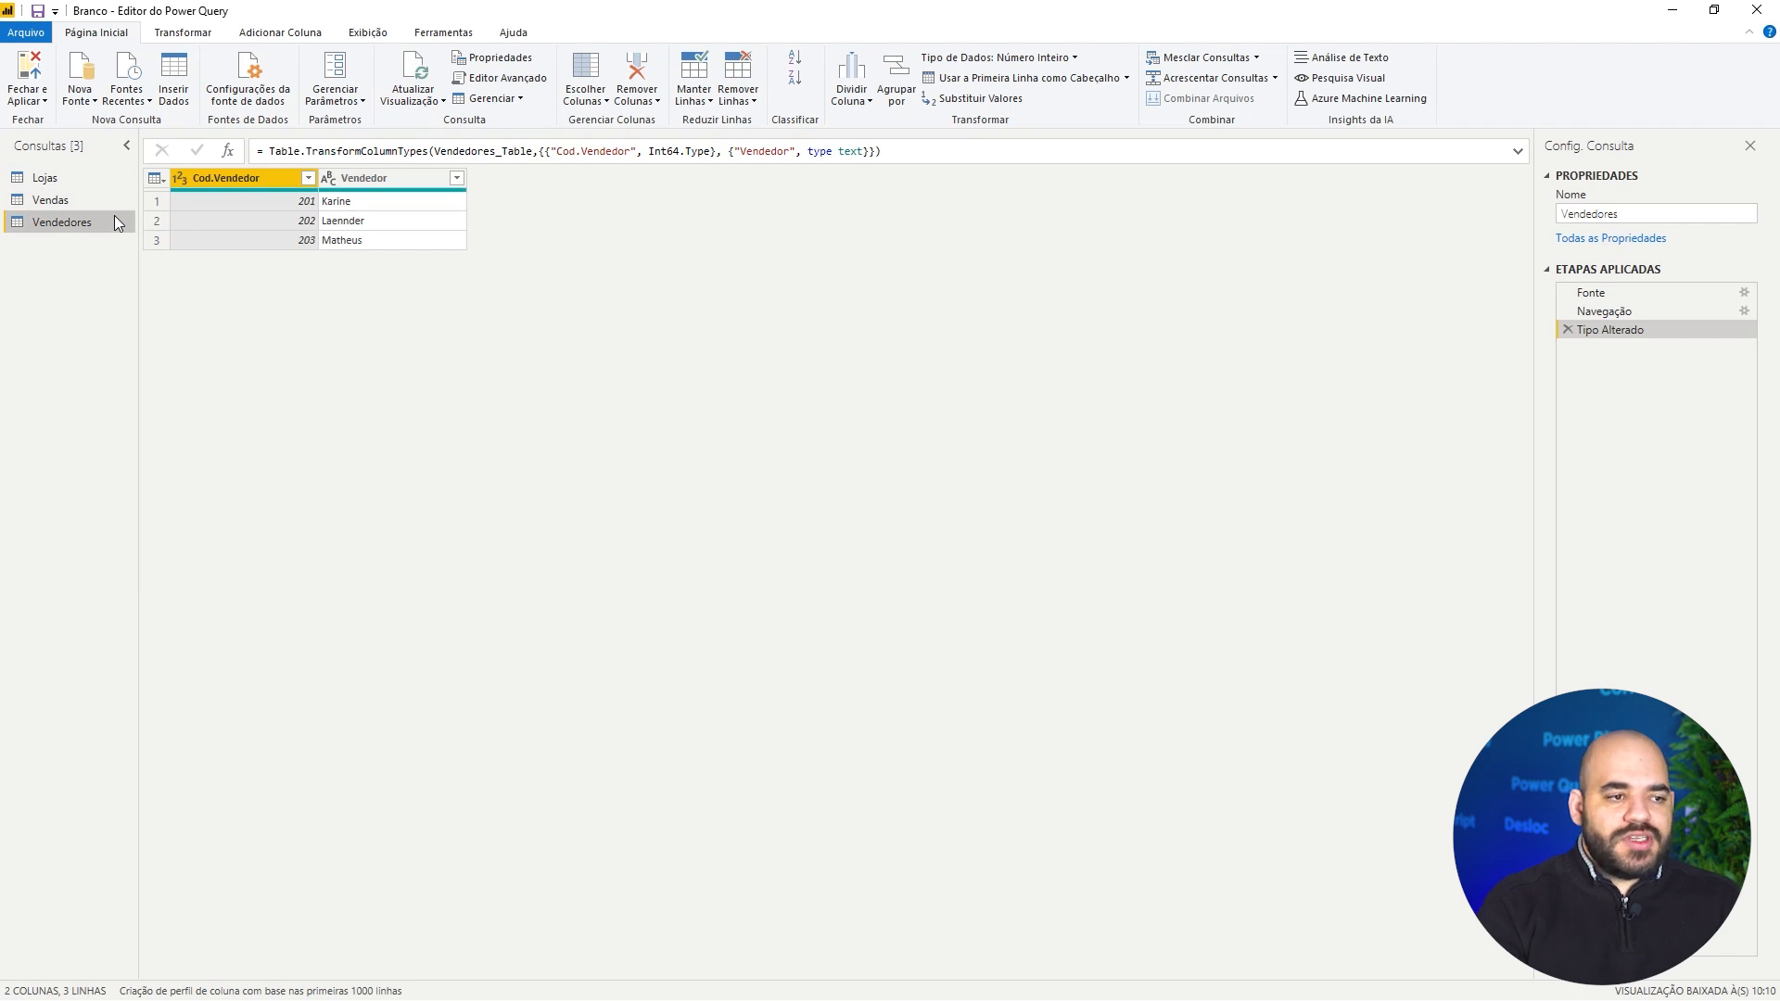
pyautogui.click(65, 184)
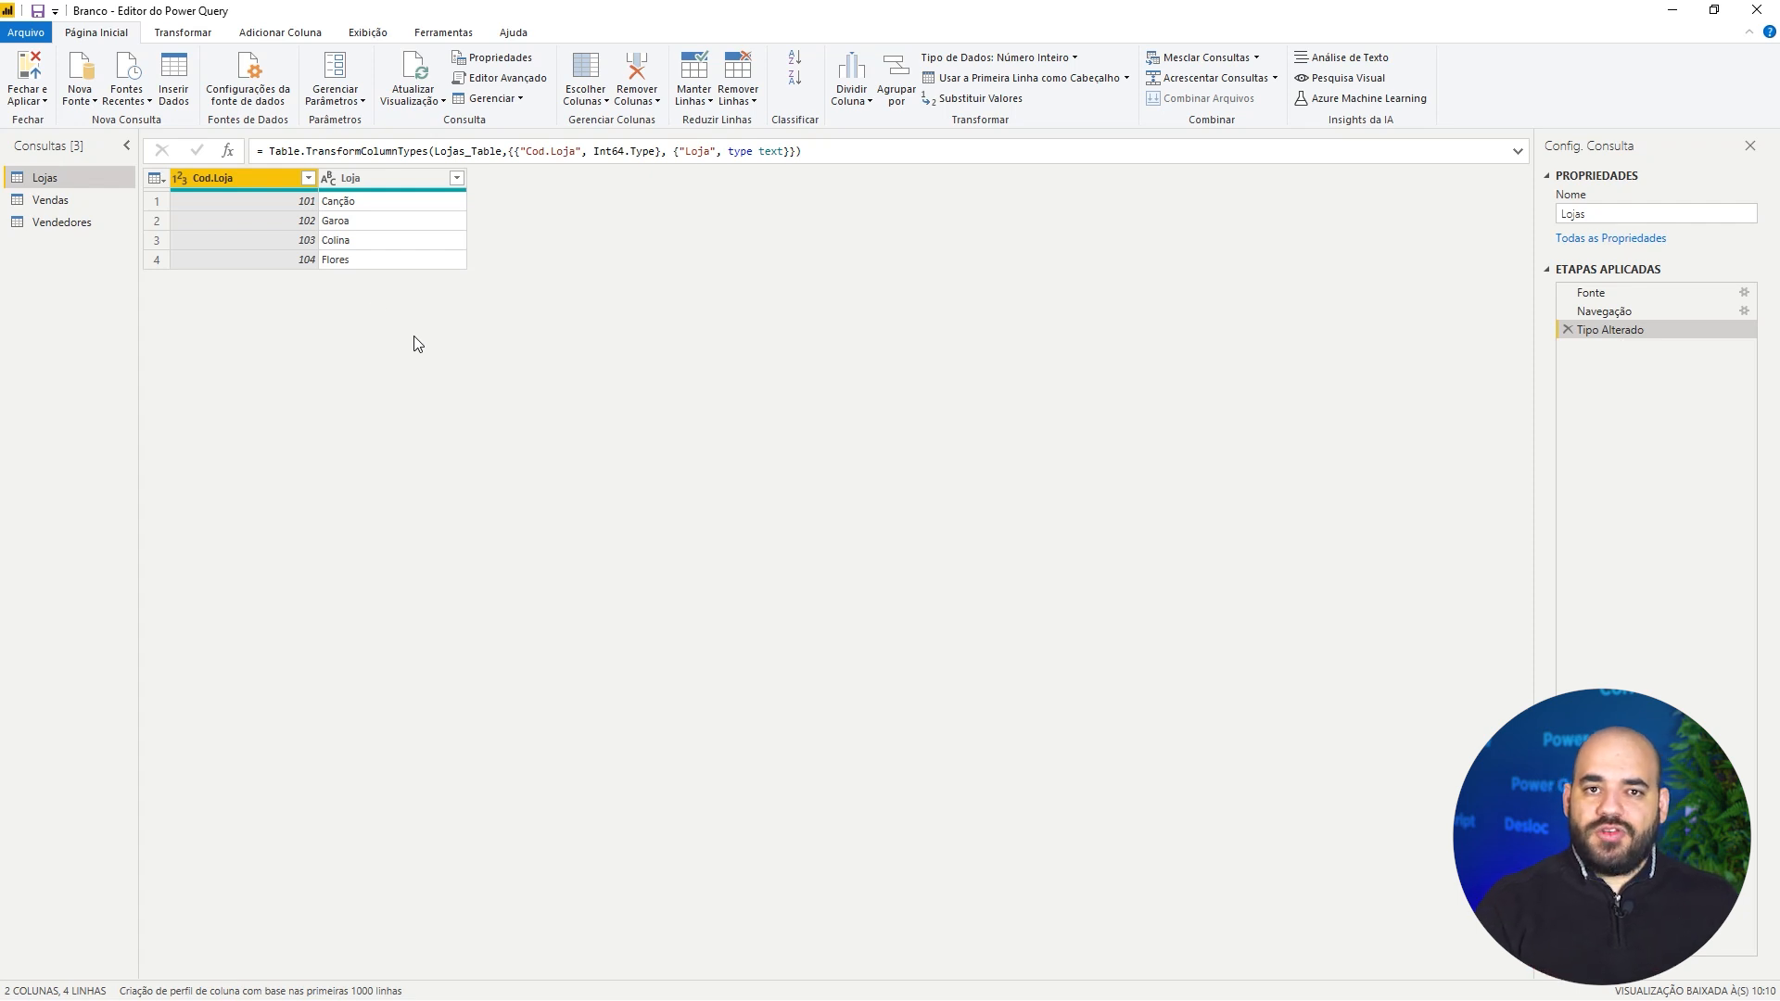
# Rename the Tipo Alterado step of the Lojas query to Tabela1.
pyautogui.hotkey('ctrl', '+')
pyautogui.hotkey('ctrl', '+')
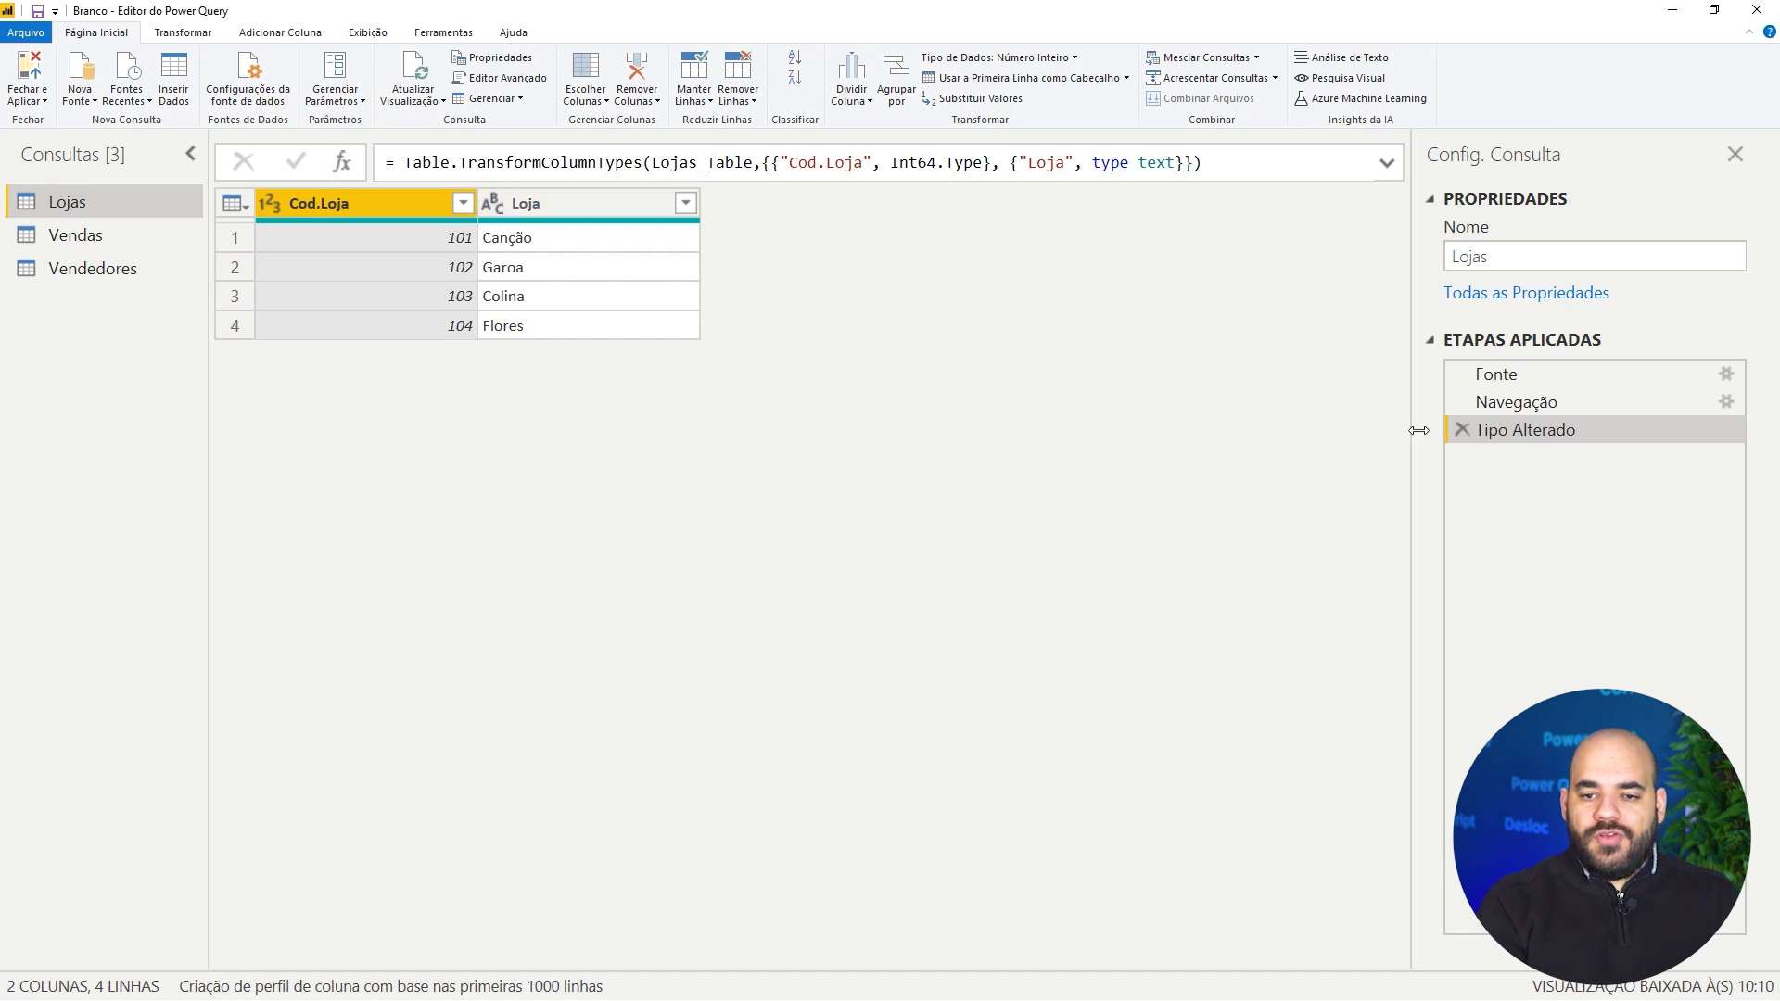
pyautogui.rightClick(1515, 432)
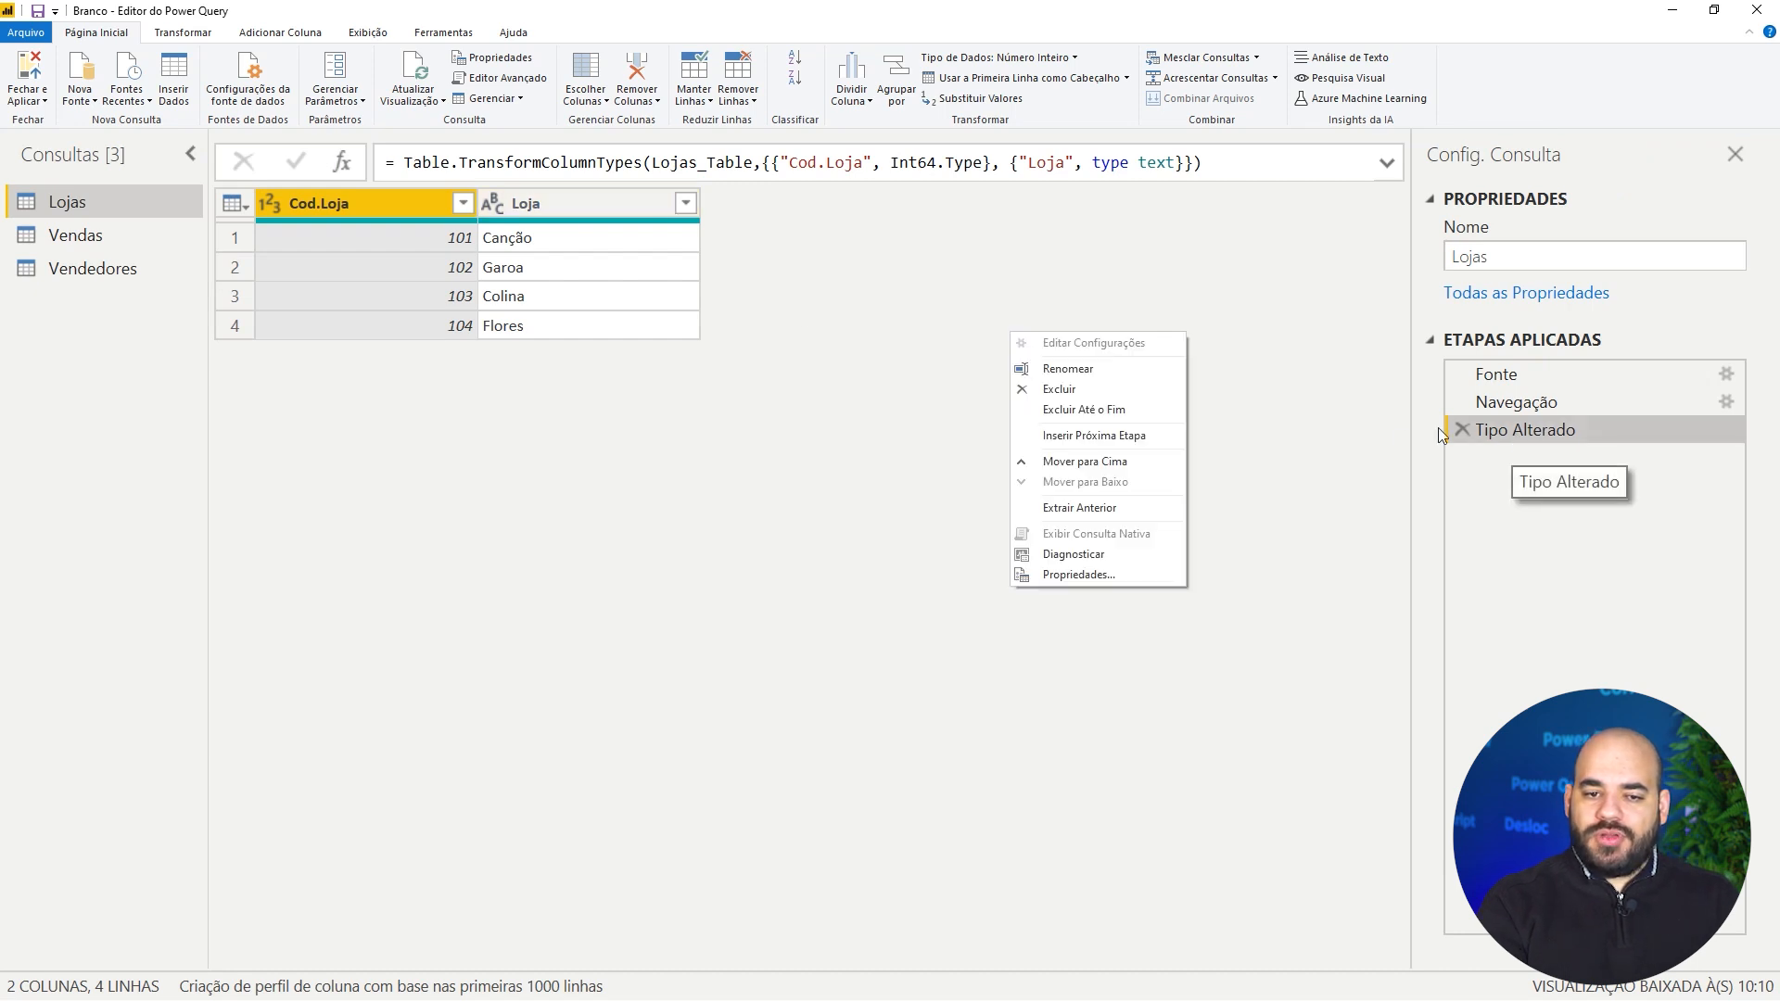
pyautogui.click(1092, 371)
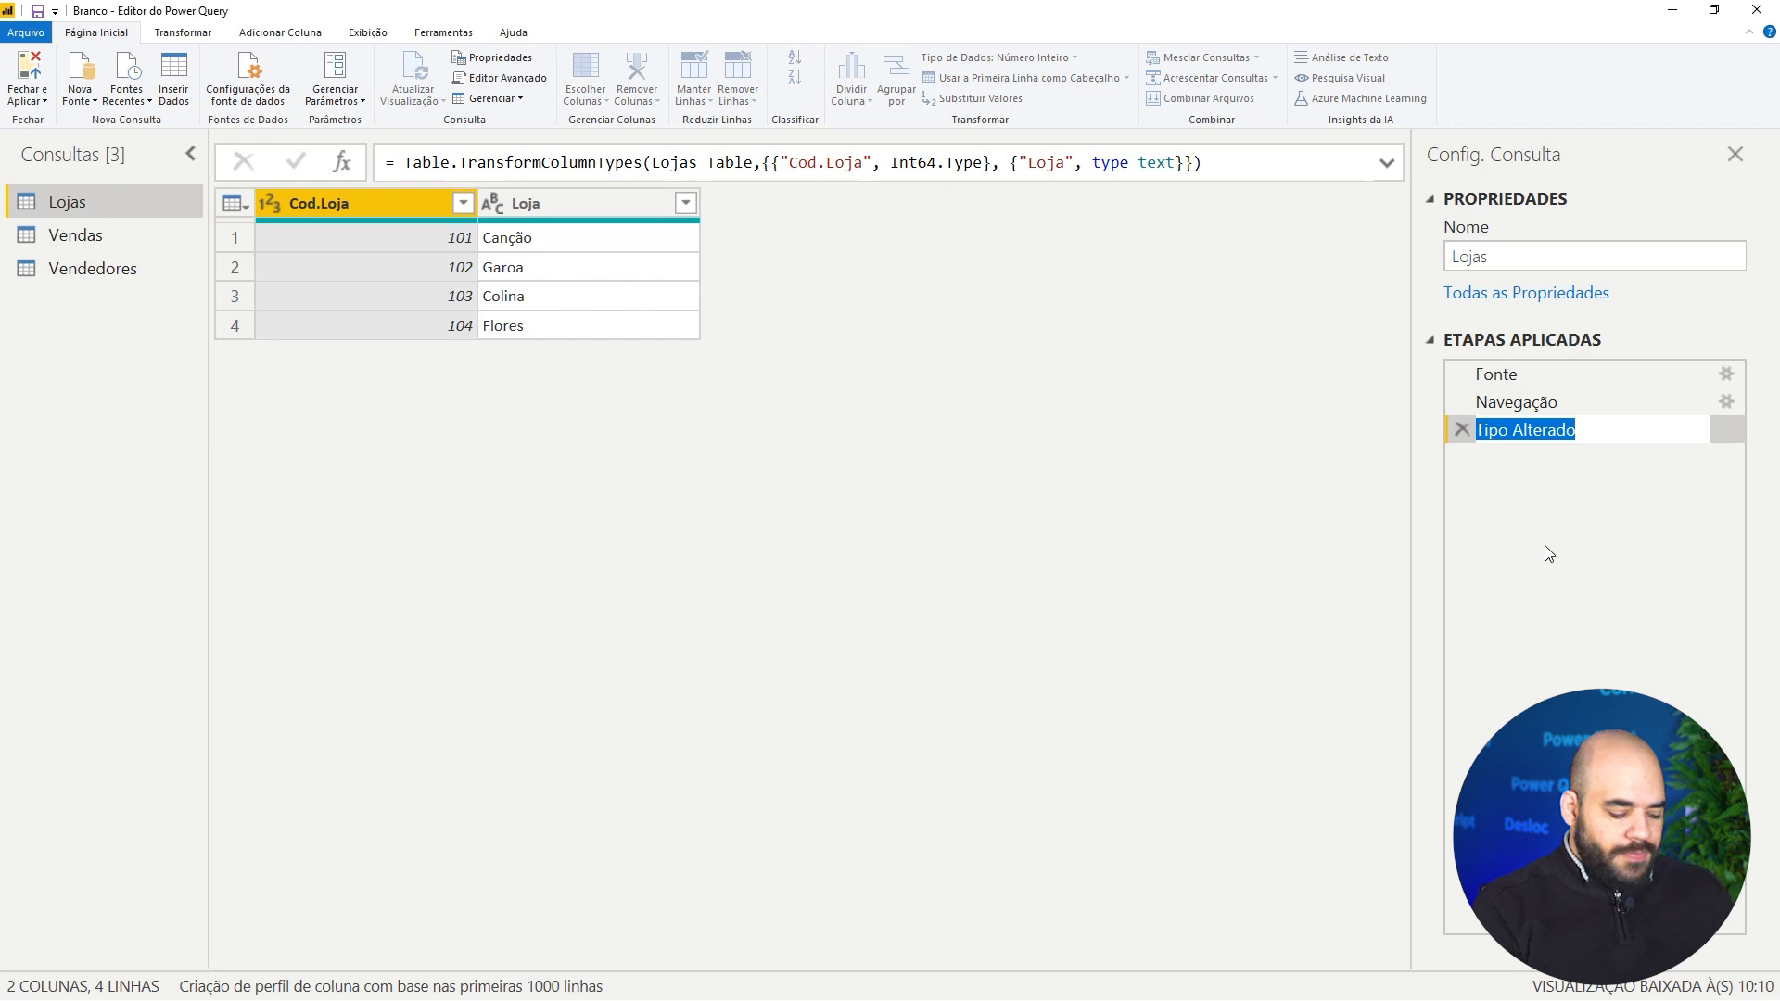
pyautogui.write('Tabela1')
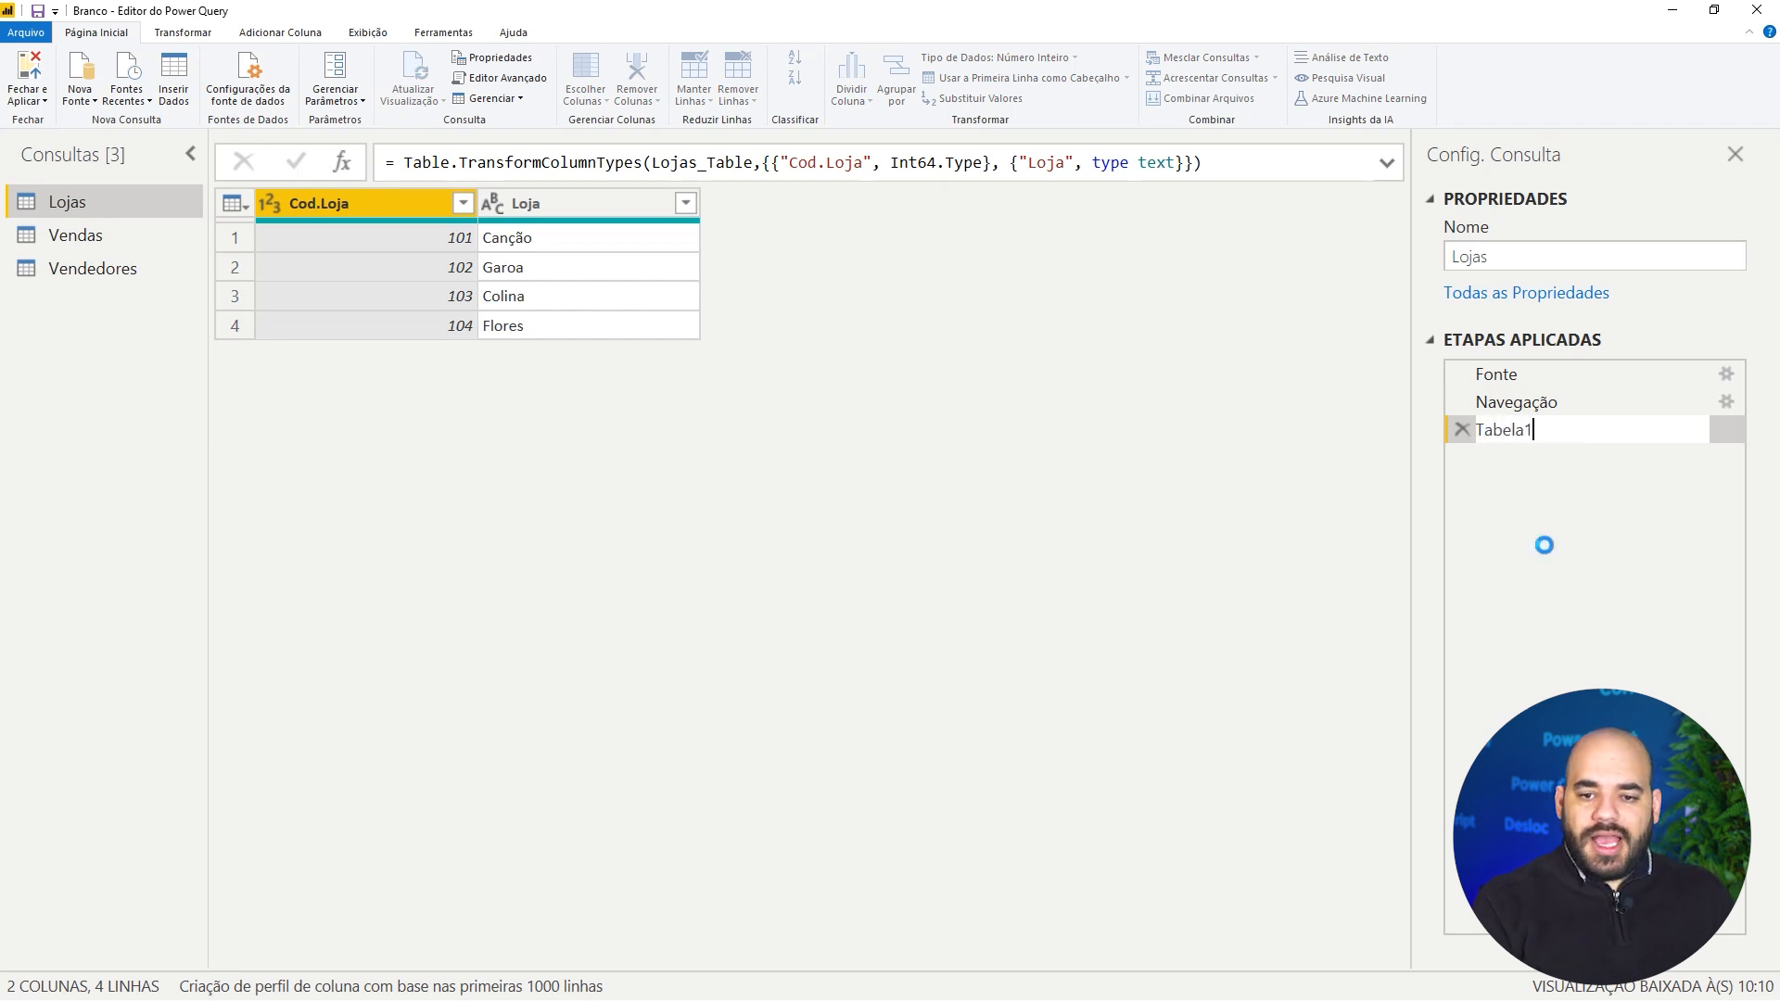
pyautogui.press('Return')
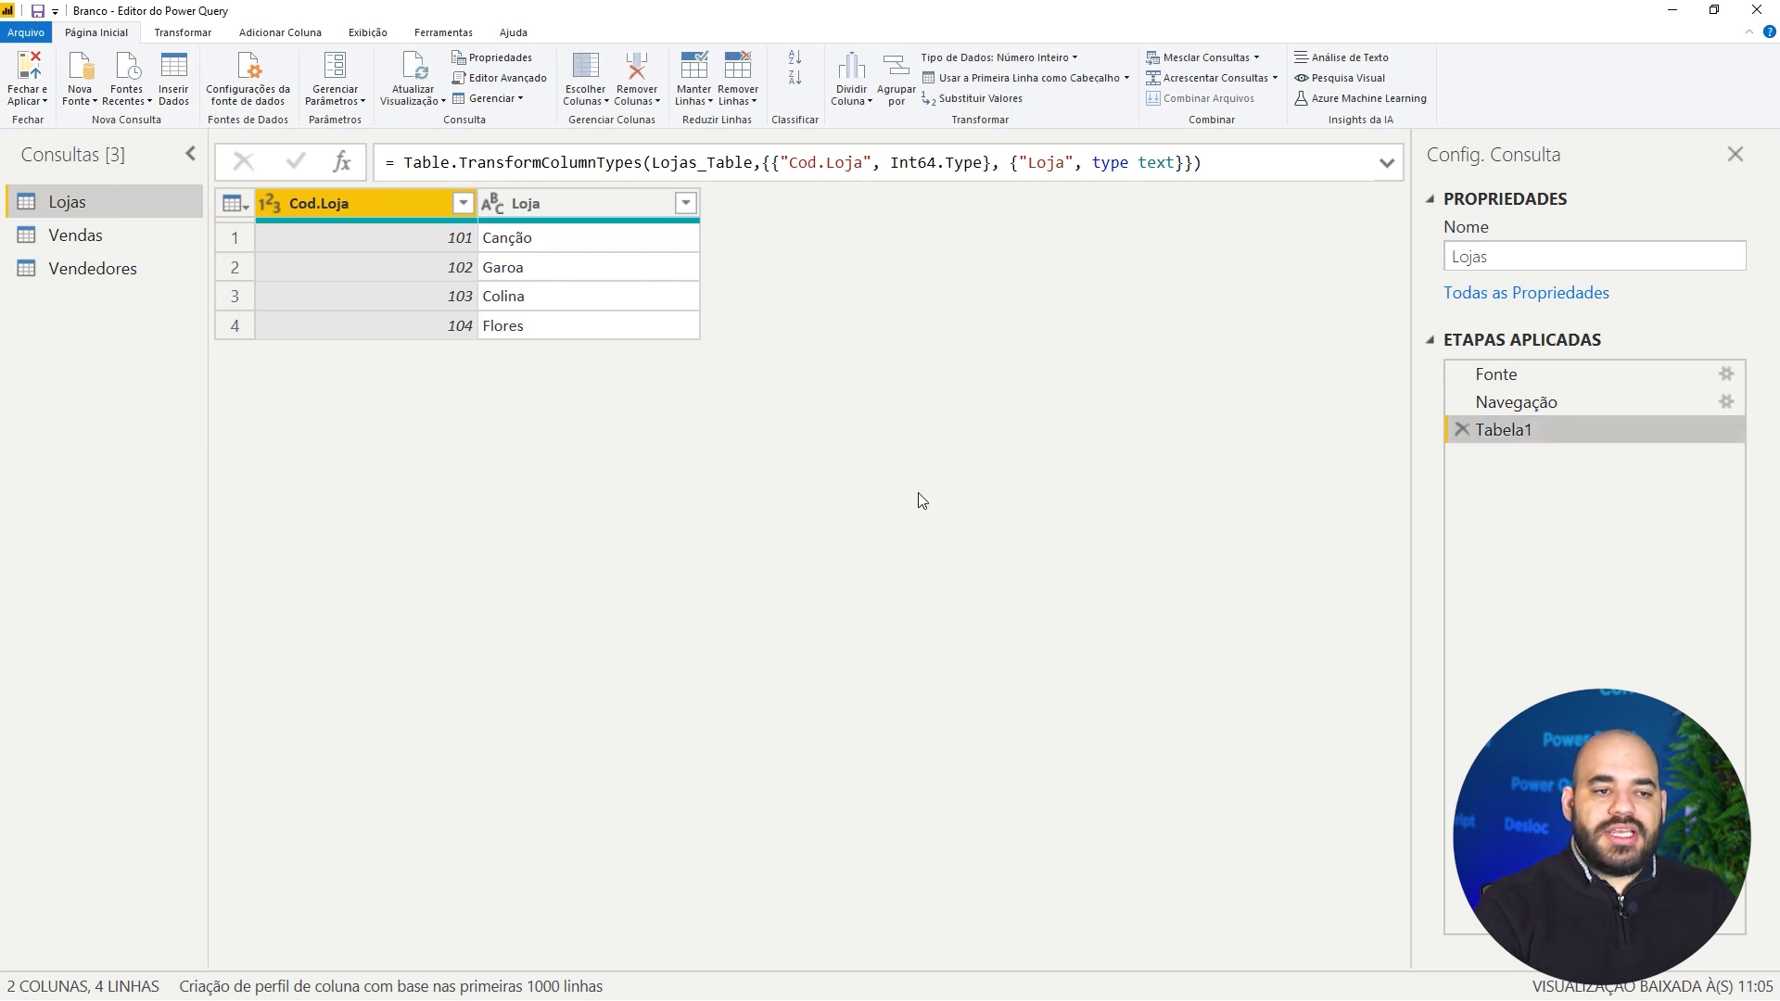
# Add a custom step to the Lojas query with the formula = Vendas[Cod.Loja].
pyautogui.click(342, 165)
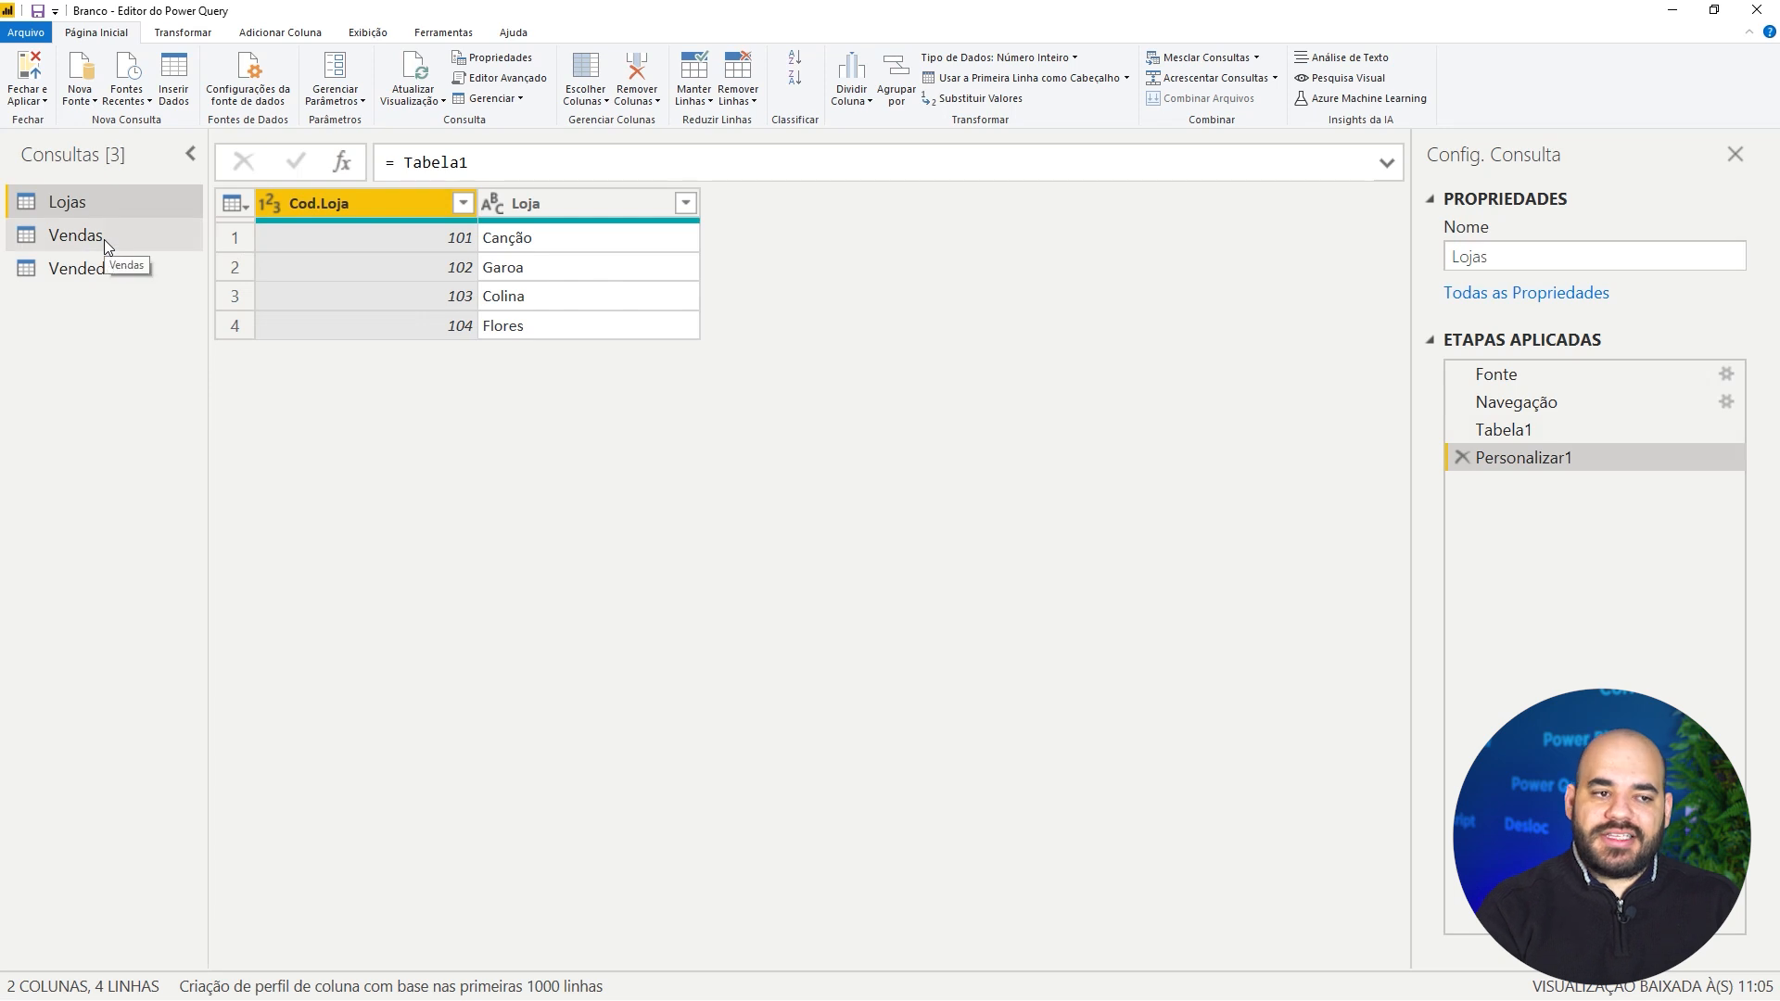
pyautogui.doubleClick(418, 162)
pyautogui.write('Vendas')
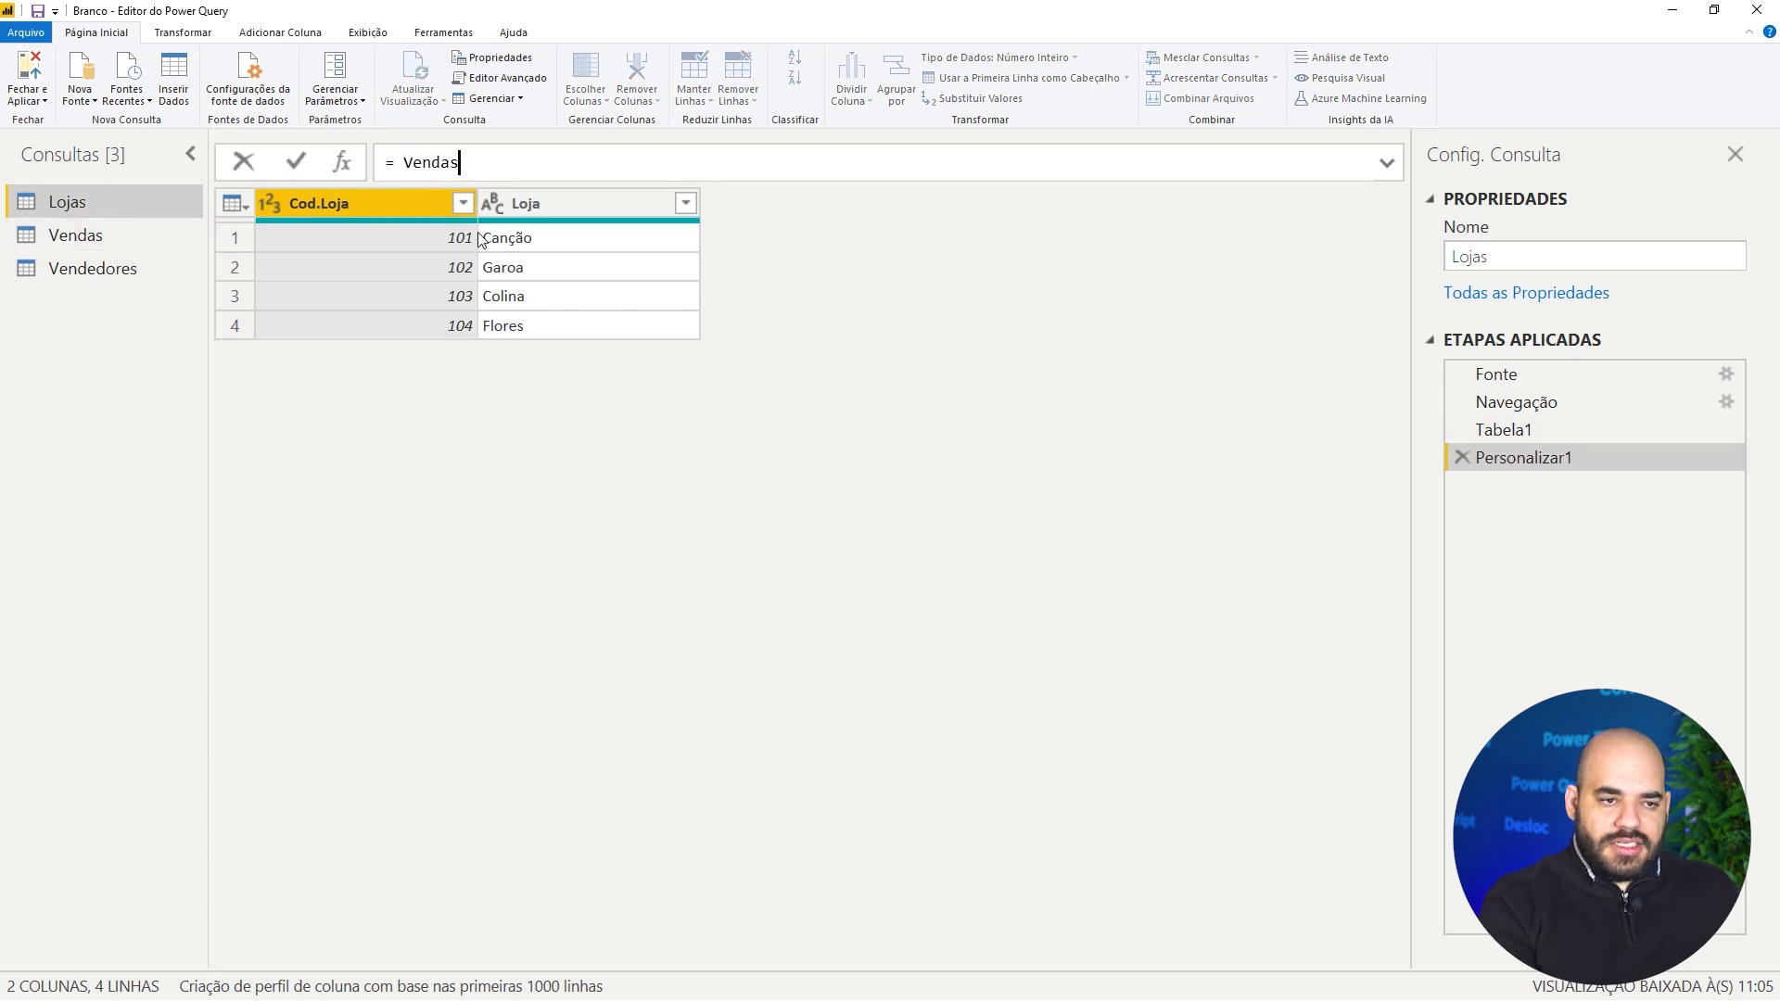
pyautogui.write('[Cod.Loja]')
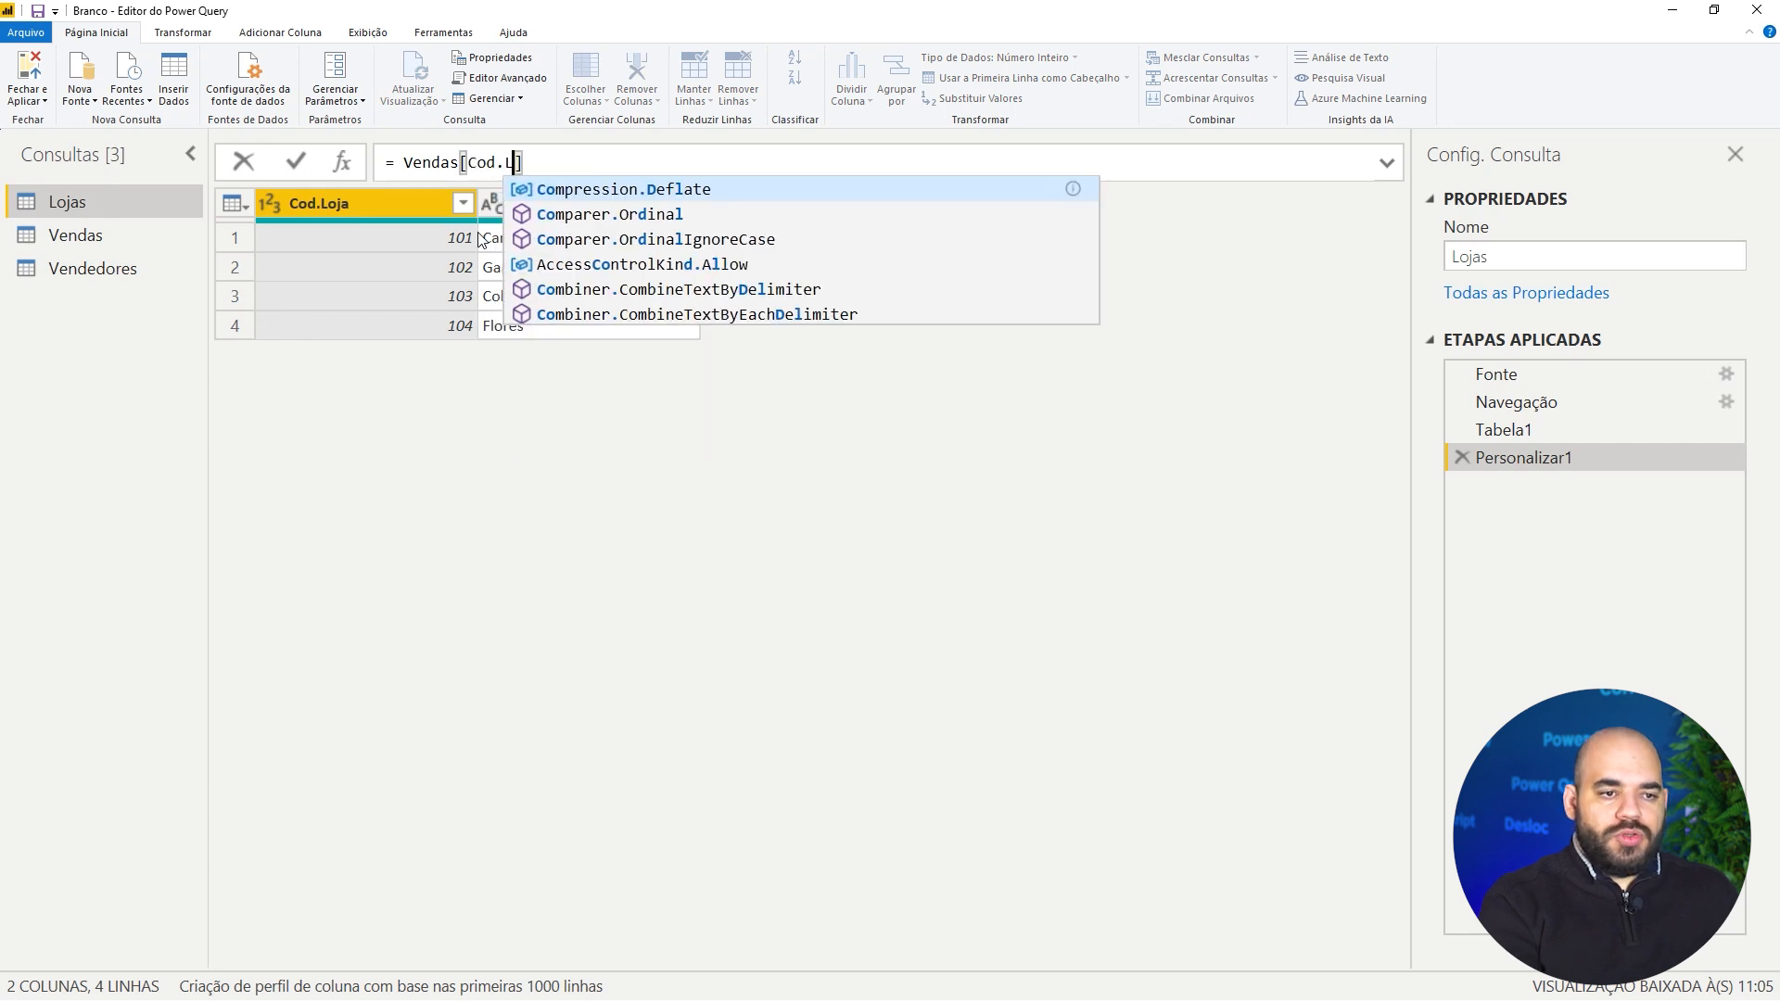
pyautogui.press('Return')
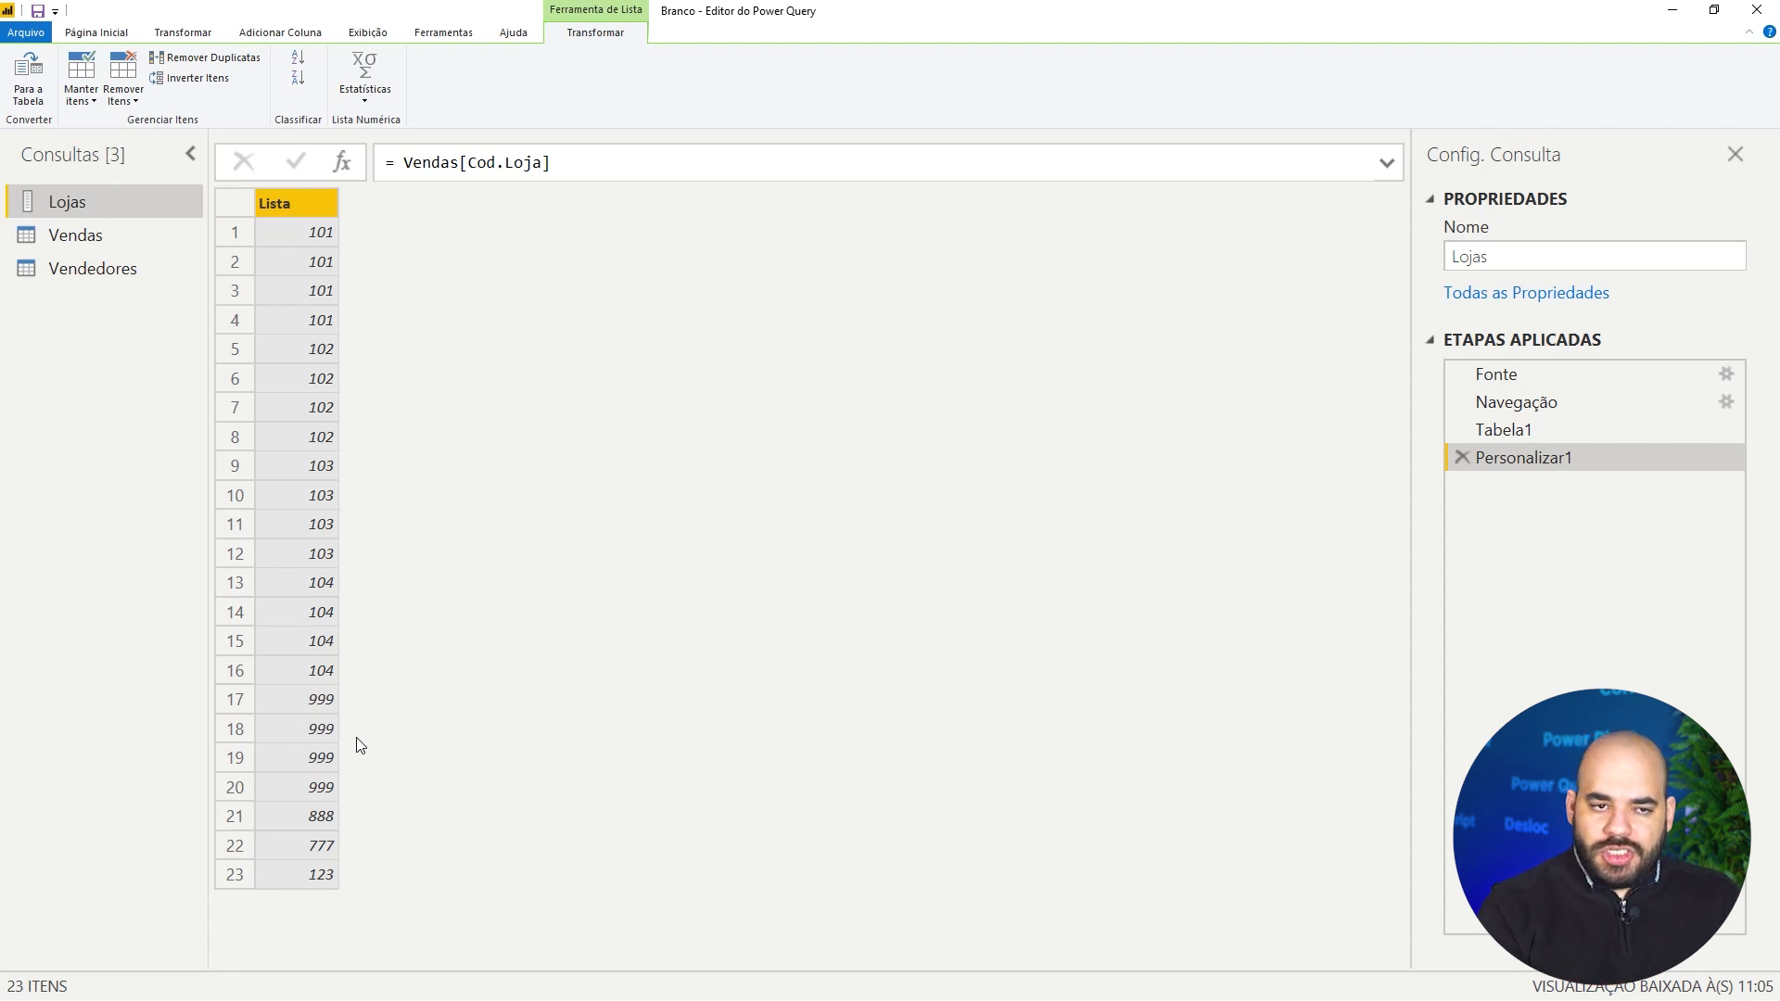
# Remove duplicate store codes by changing the custom step's formula to = List.Distinct(Vendas[Cod.Loja]).
pyautogui.click(403, 164)
pyautogui.write('List.Dis')
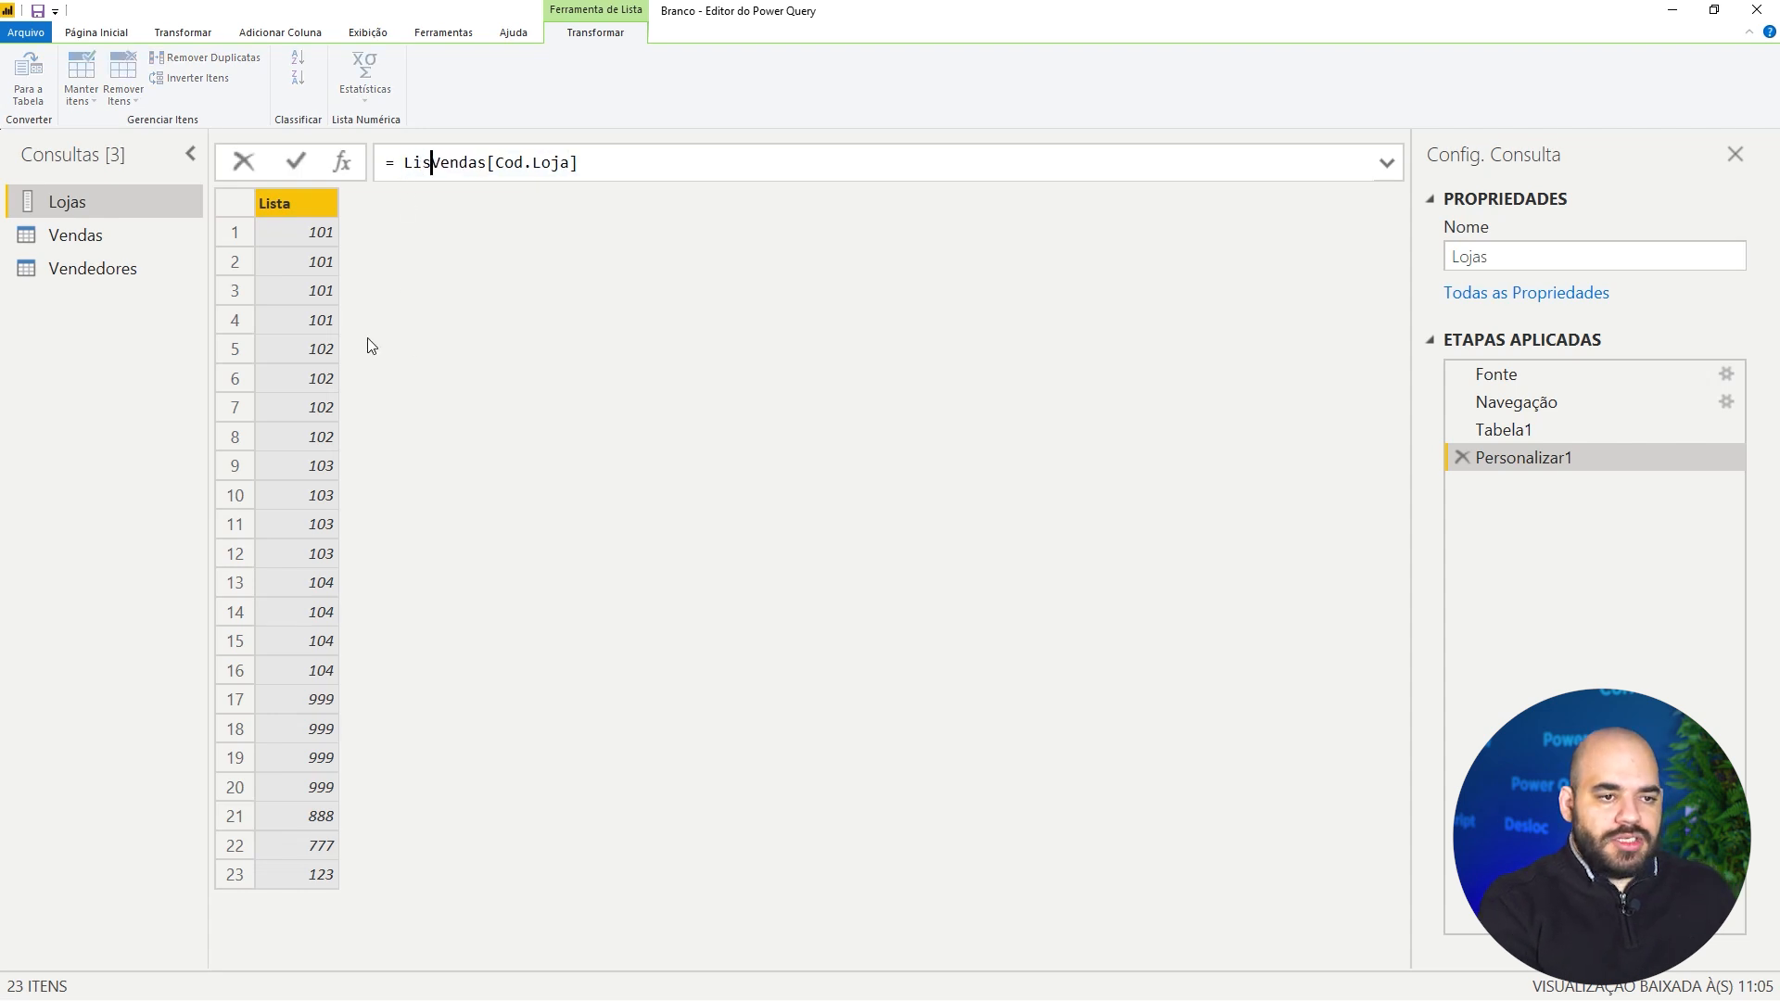
pyautogui.write('c')
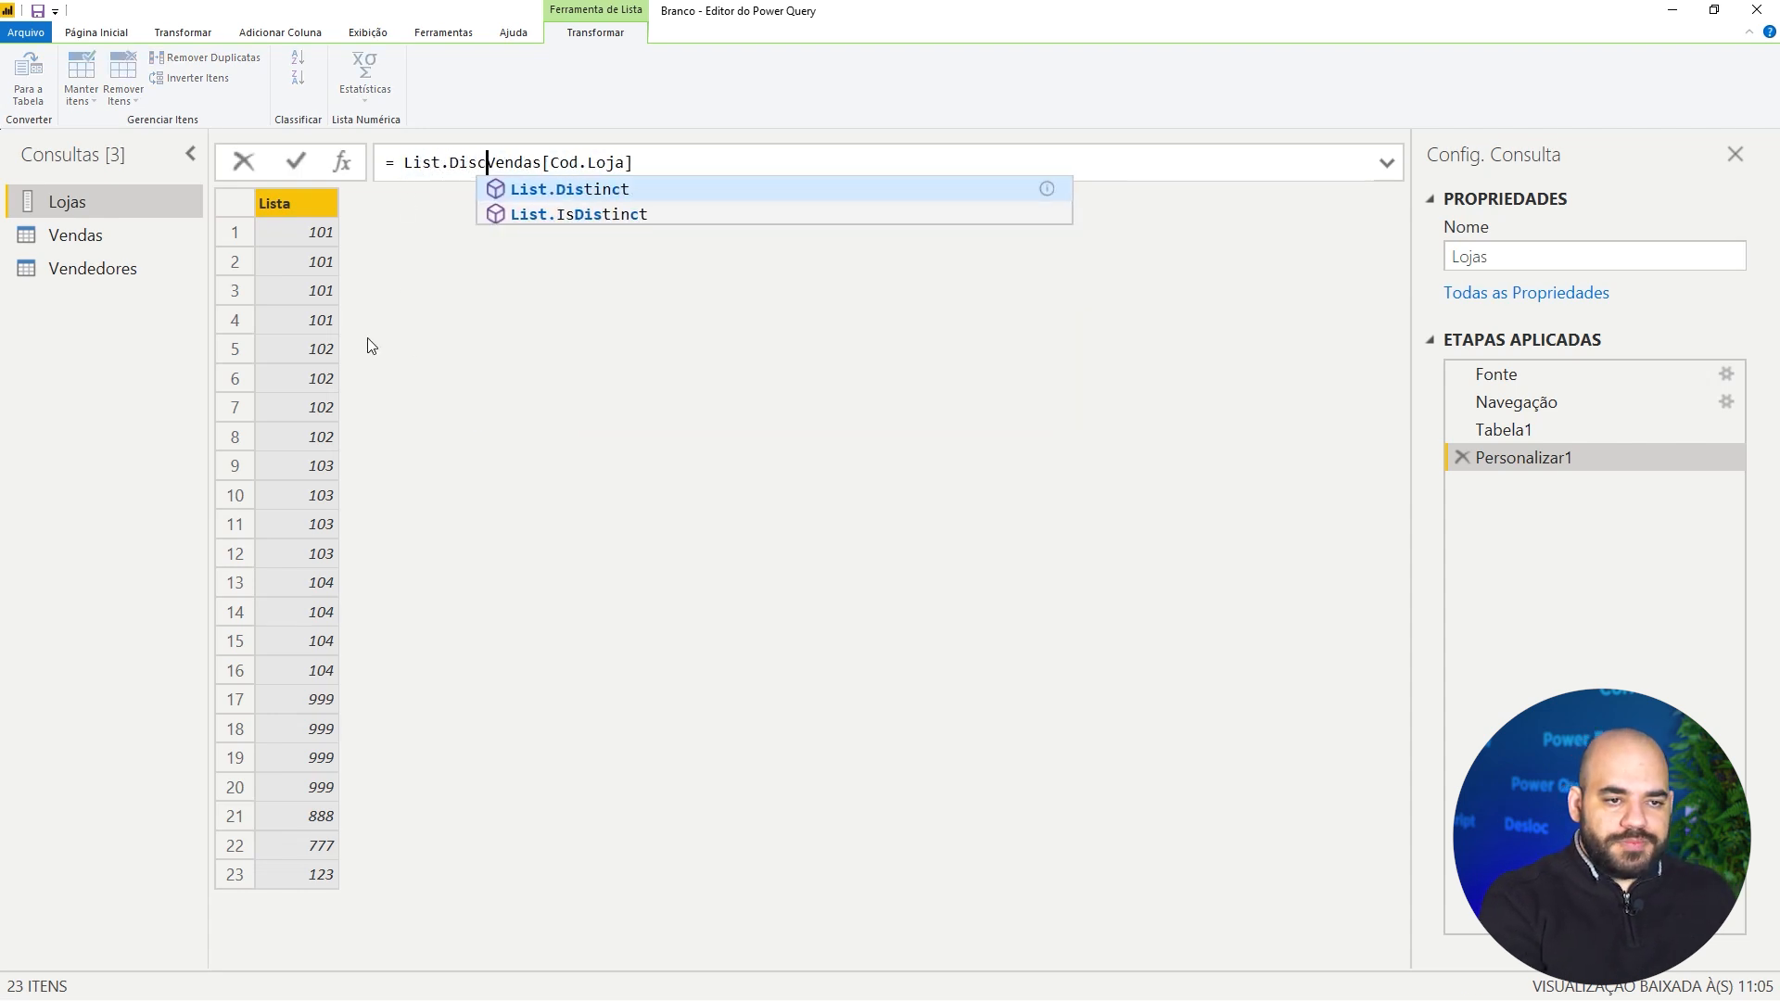
pyautogui.press('BackSpace')
pyautogui.write('tinct(')
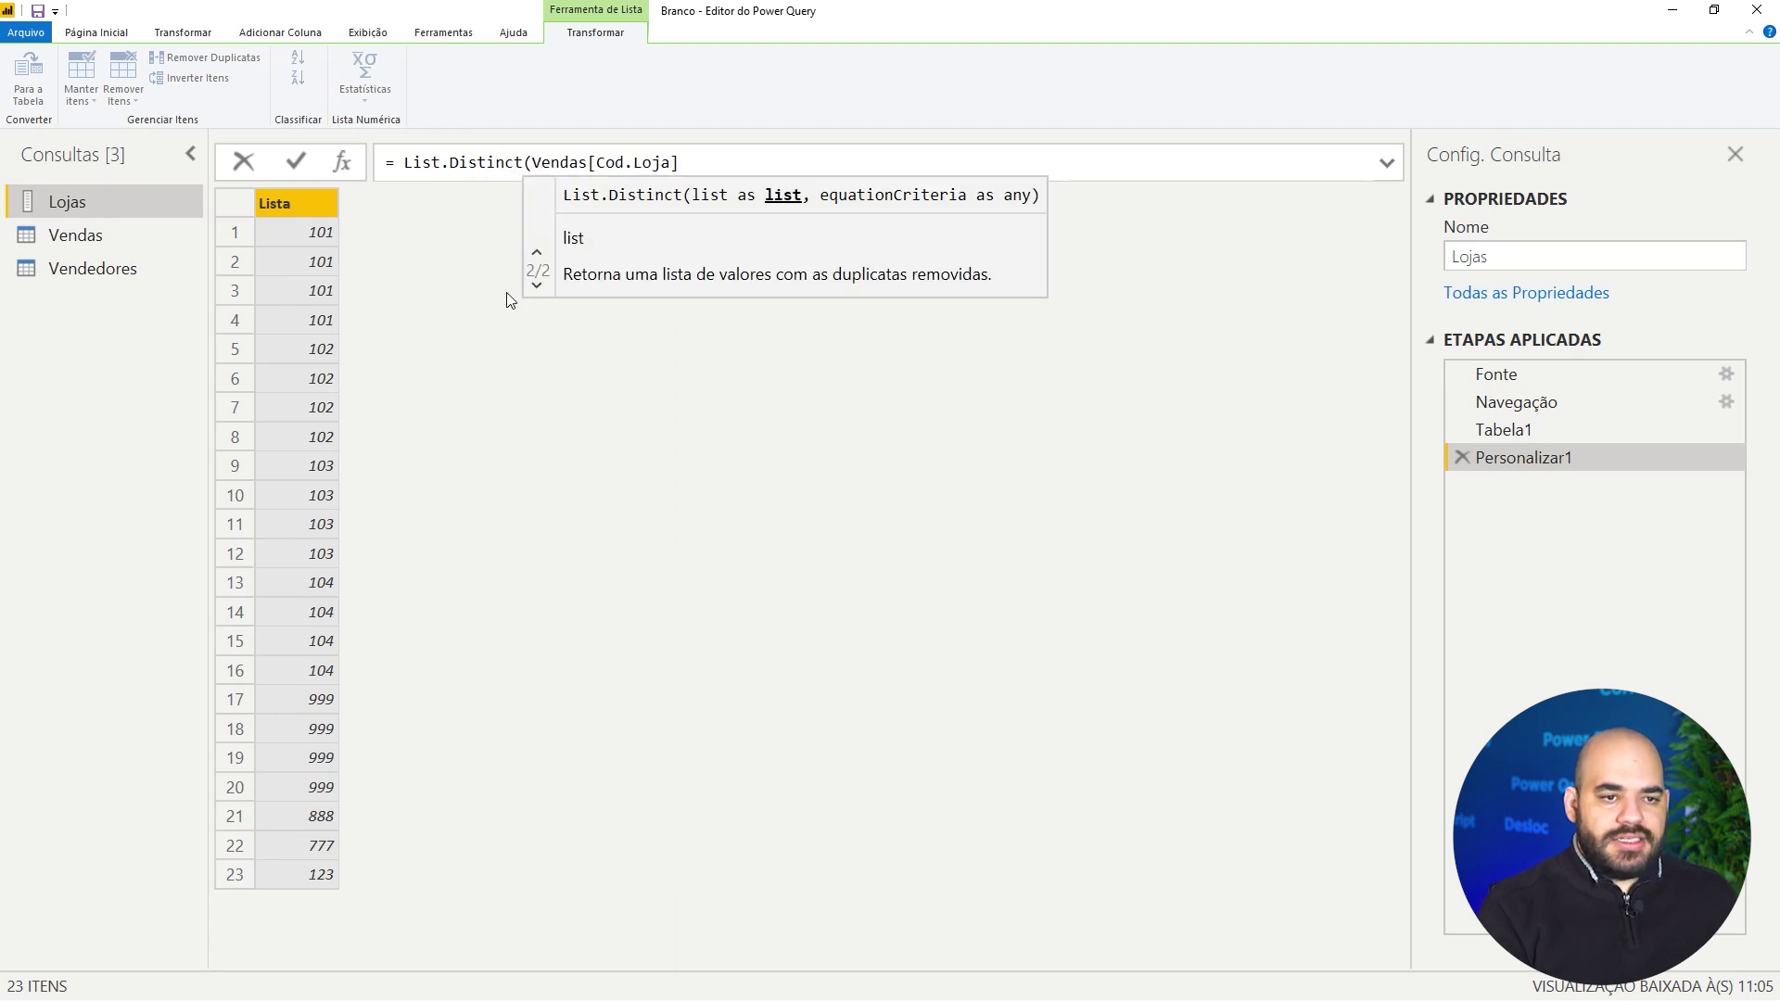
pyautogui.click(686, 163)
pyautogui.write(')')
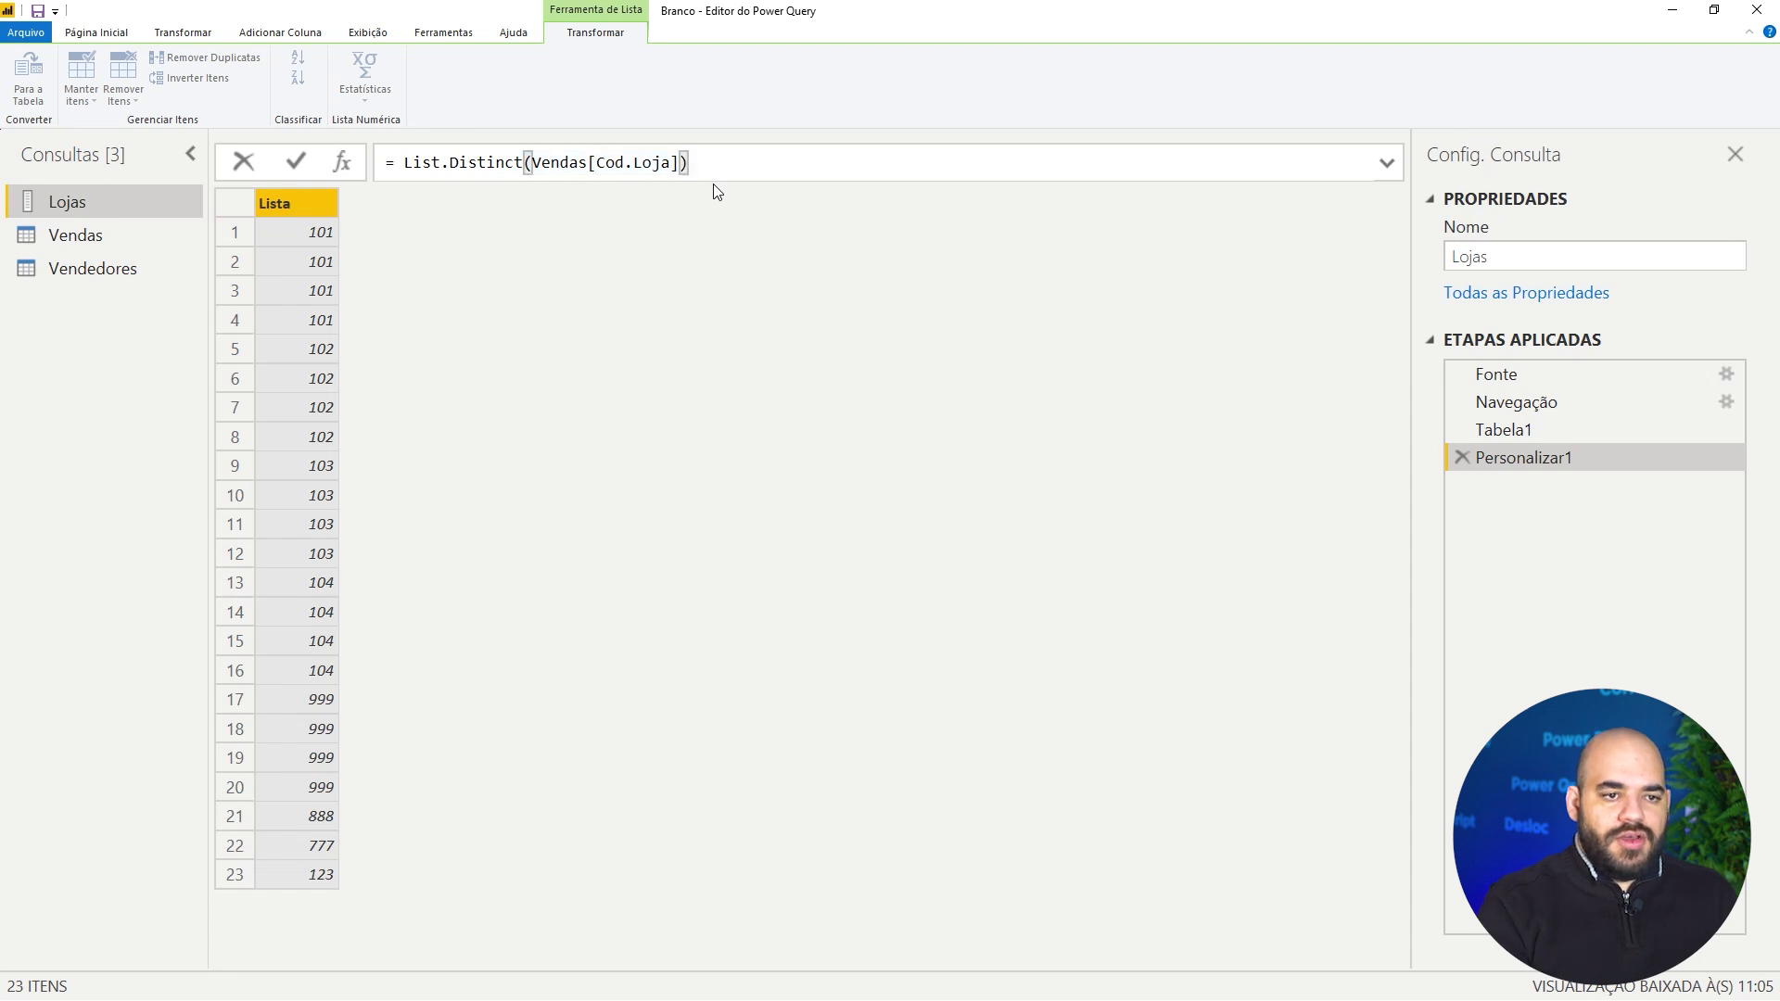
pyautogui.press('Return')
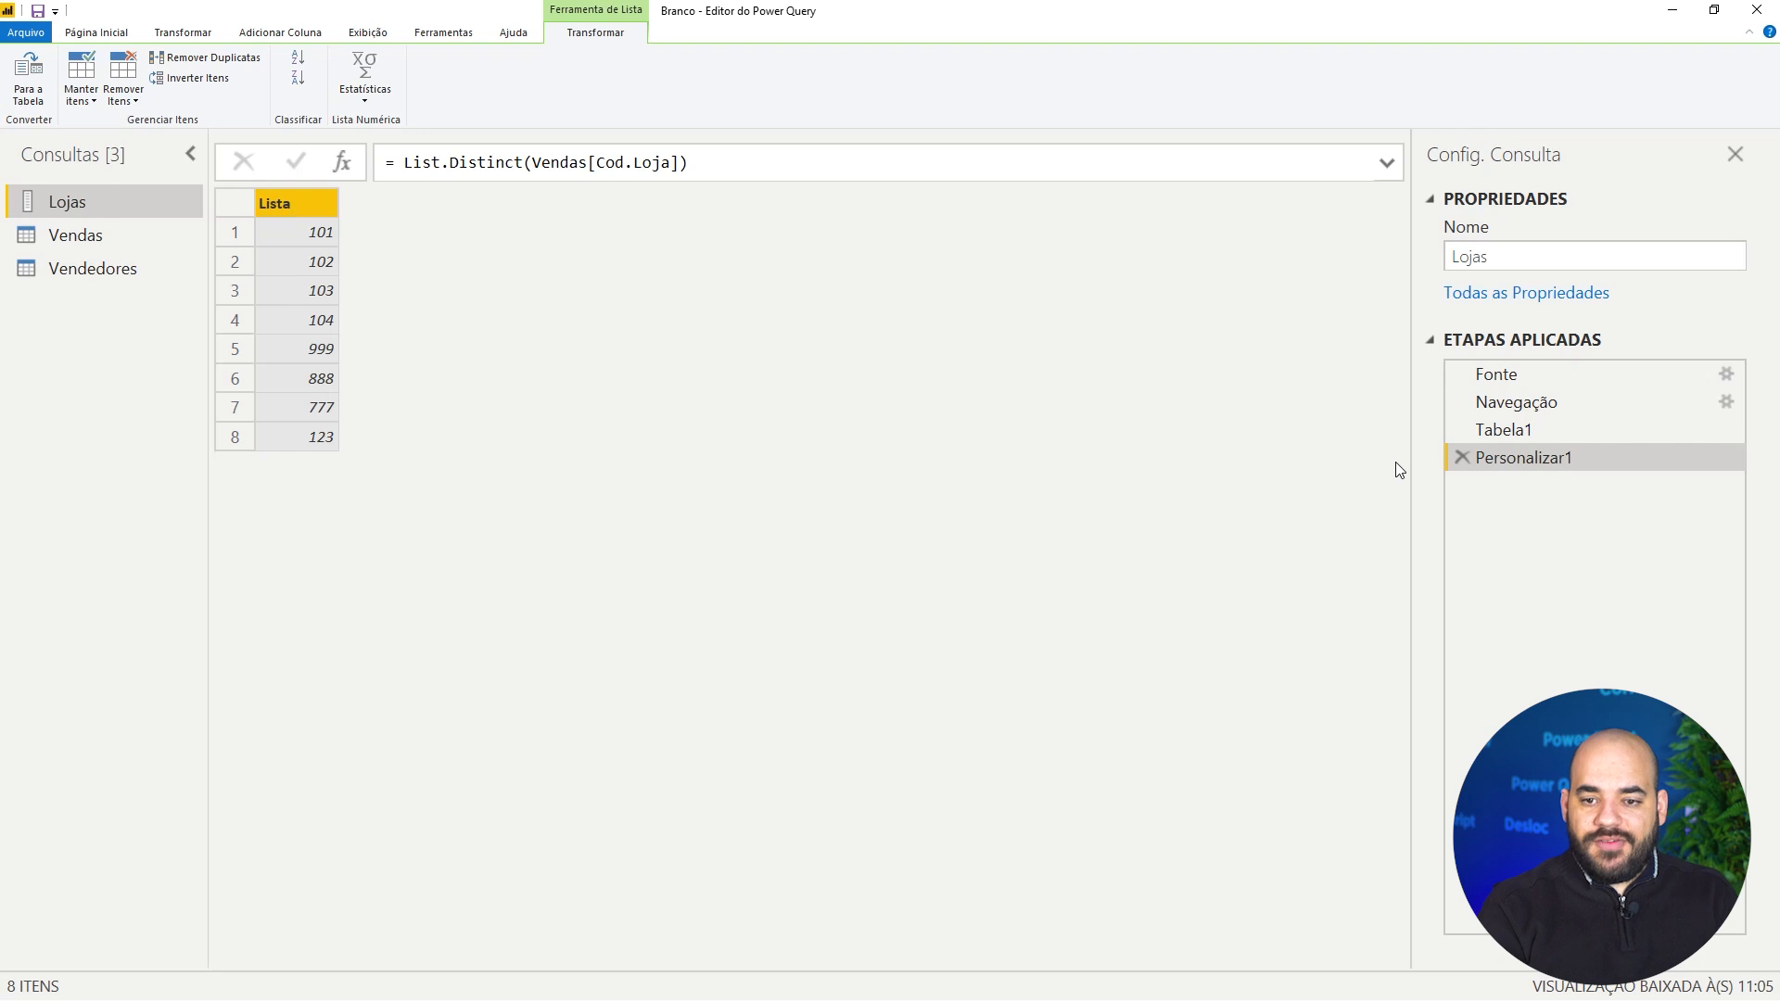
# Rename the distinct store code step to CodVendas.
pyautogui.rightClick(1515, 464)
pyautogui.click(1083, 397)
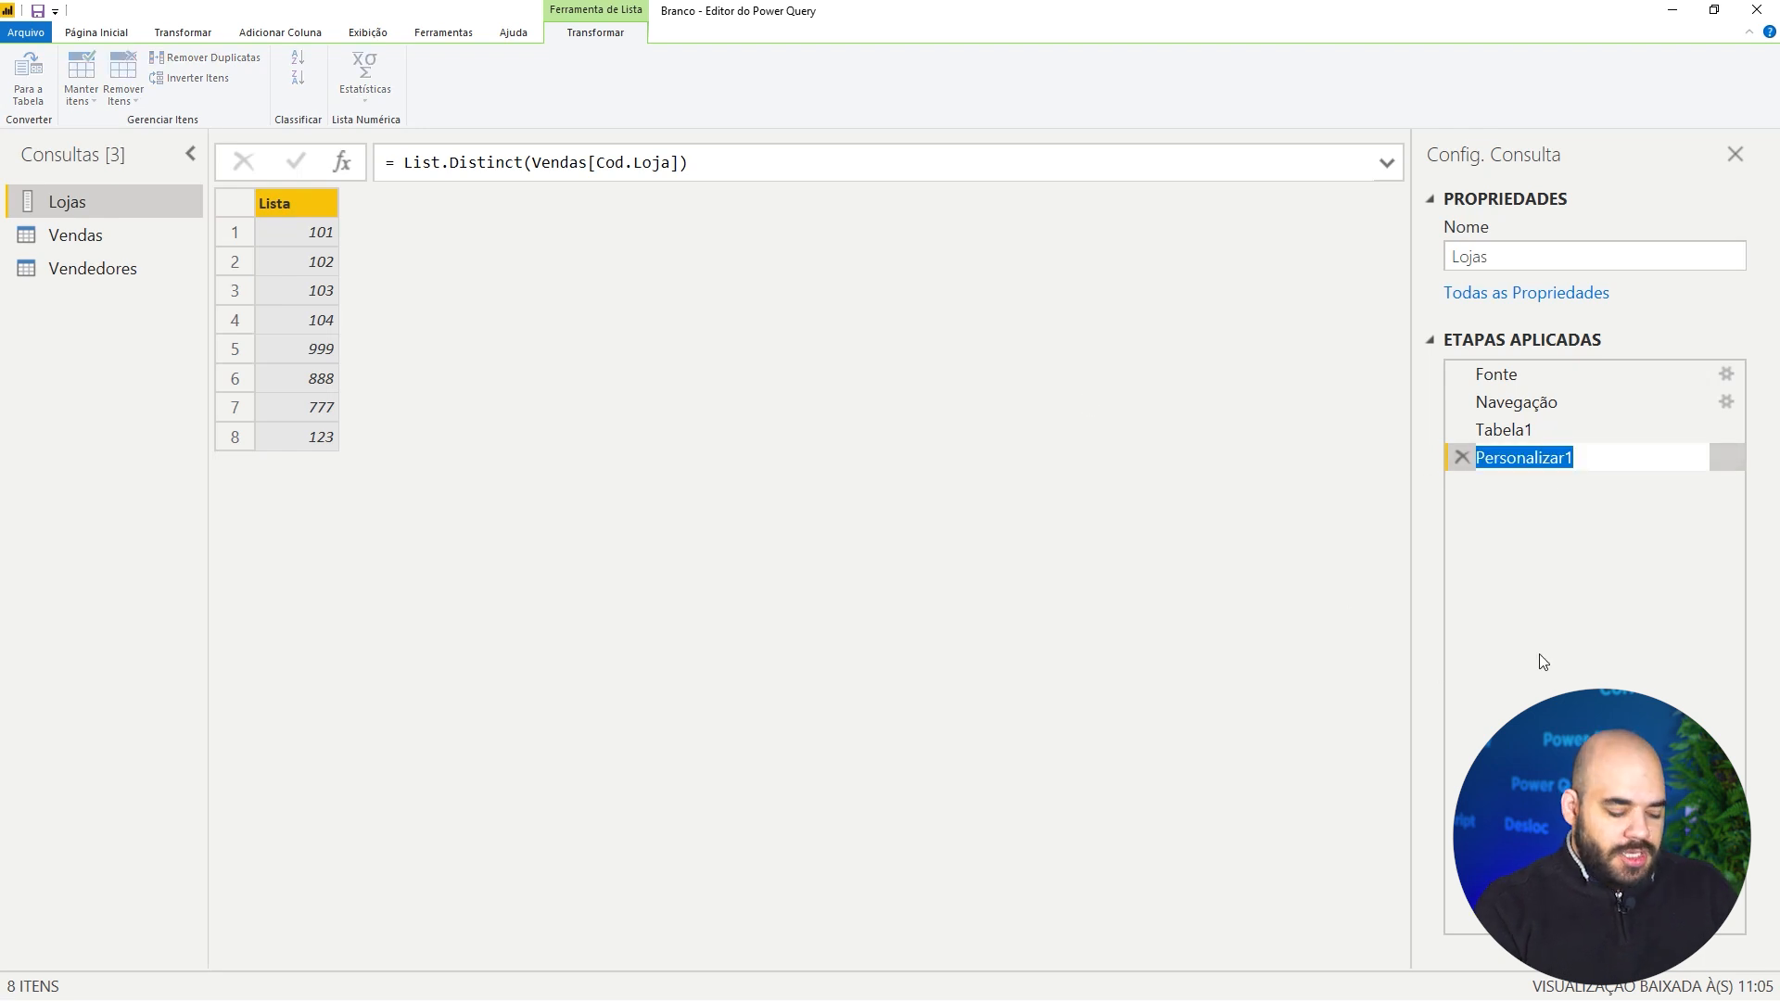
pyautogui.write('CodVendas')
pyautogui.press('Return')
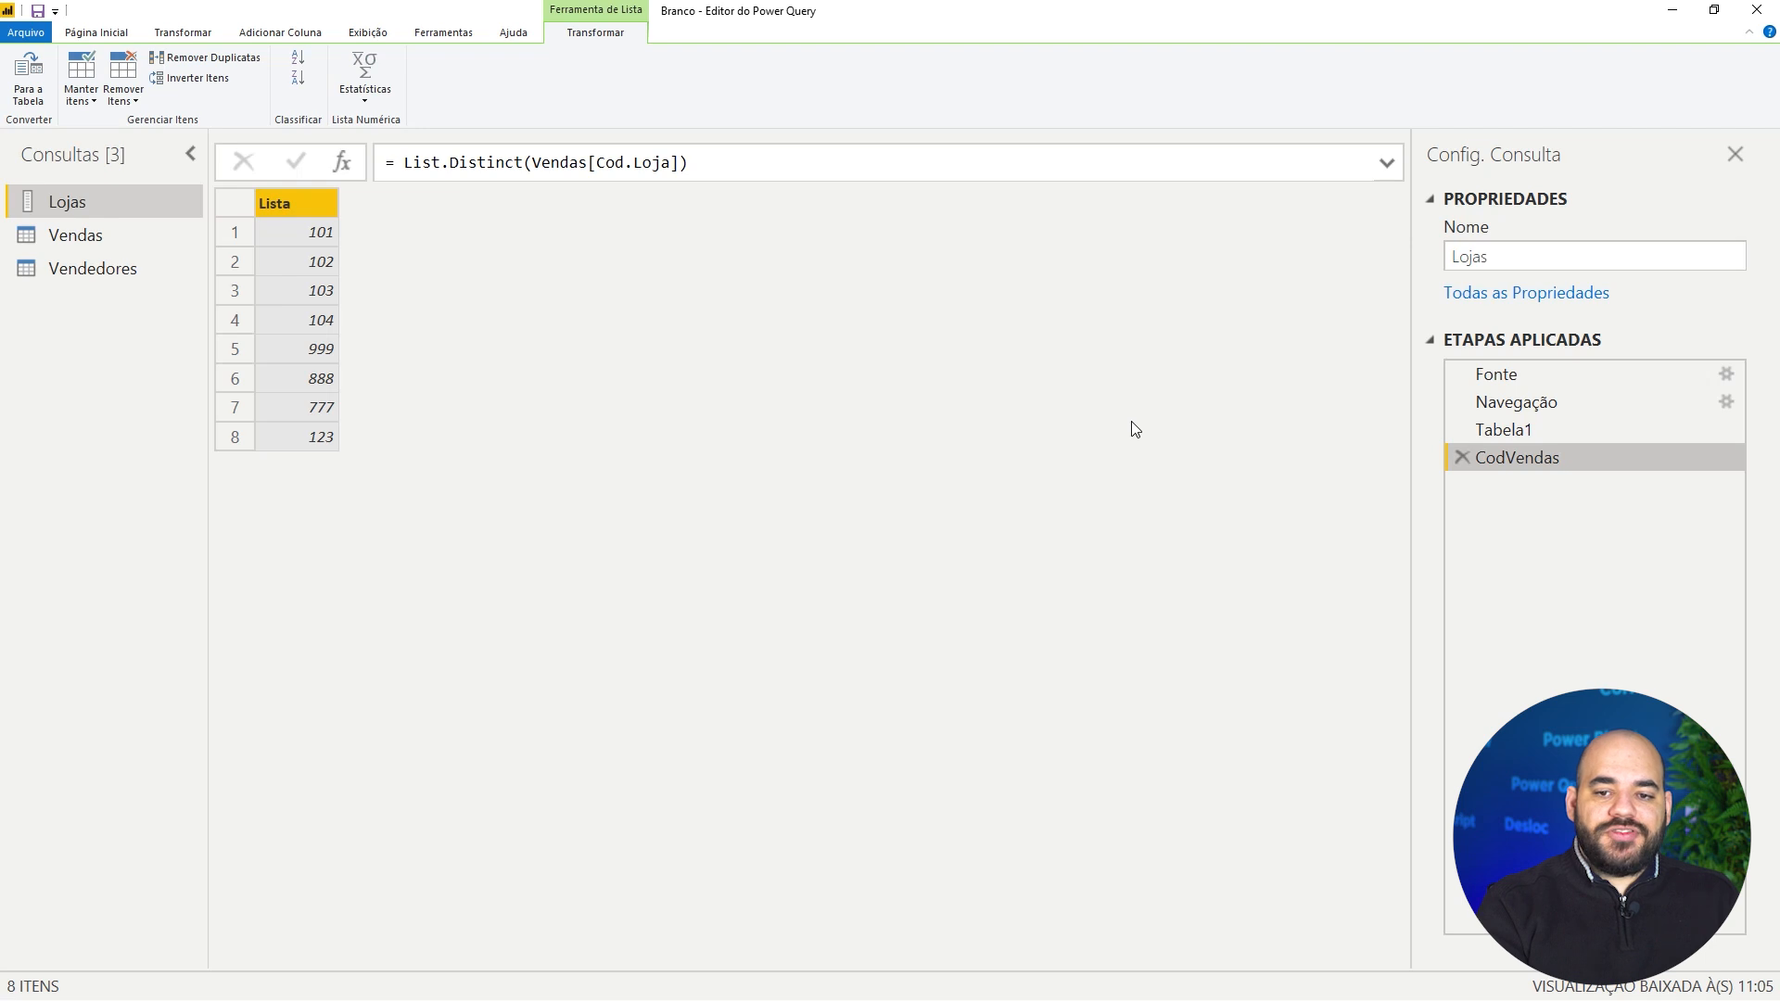
# Add a custom step after CodVendas in the Lojas query with the formula = Tabela1[Cod.Lojas].
pyautogui.click(1525, 434)
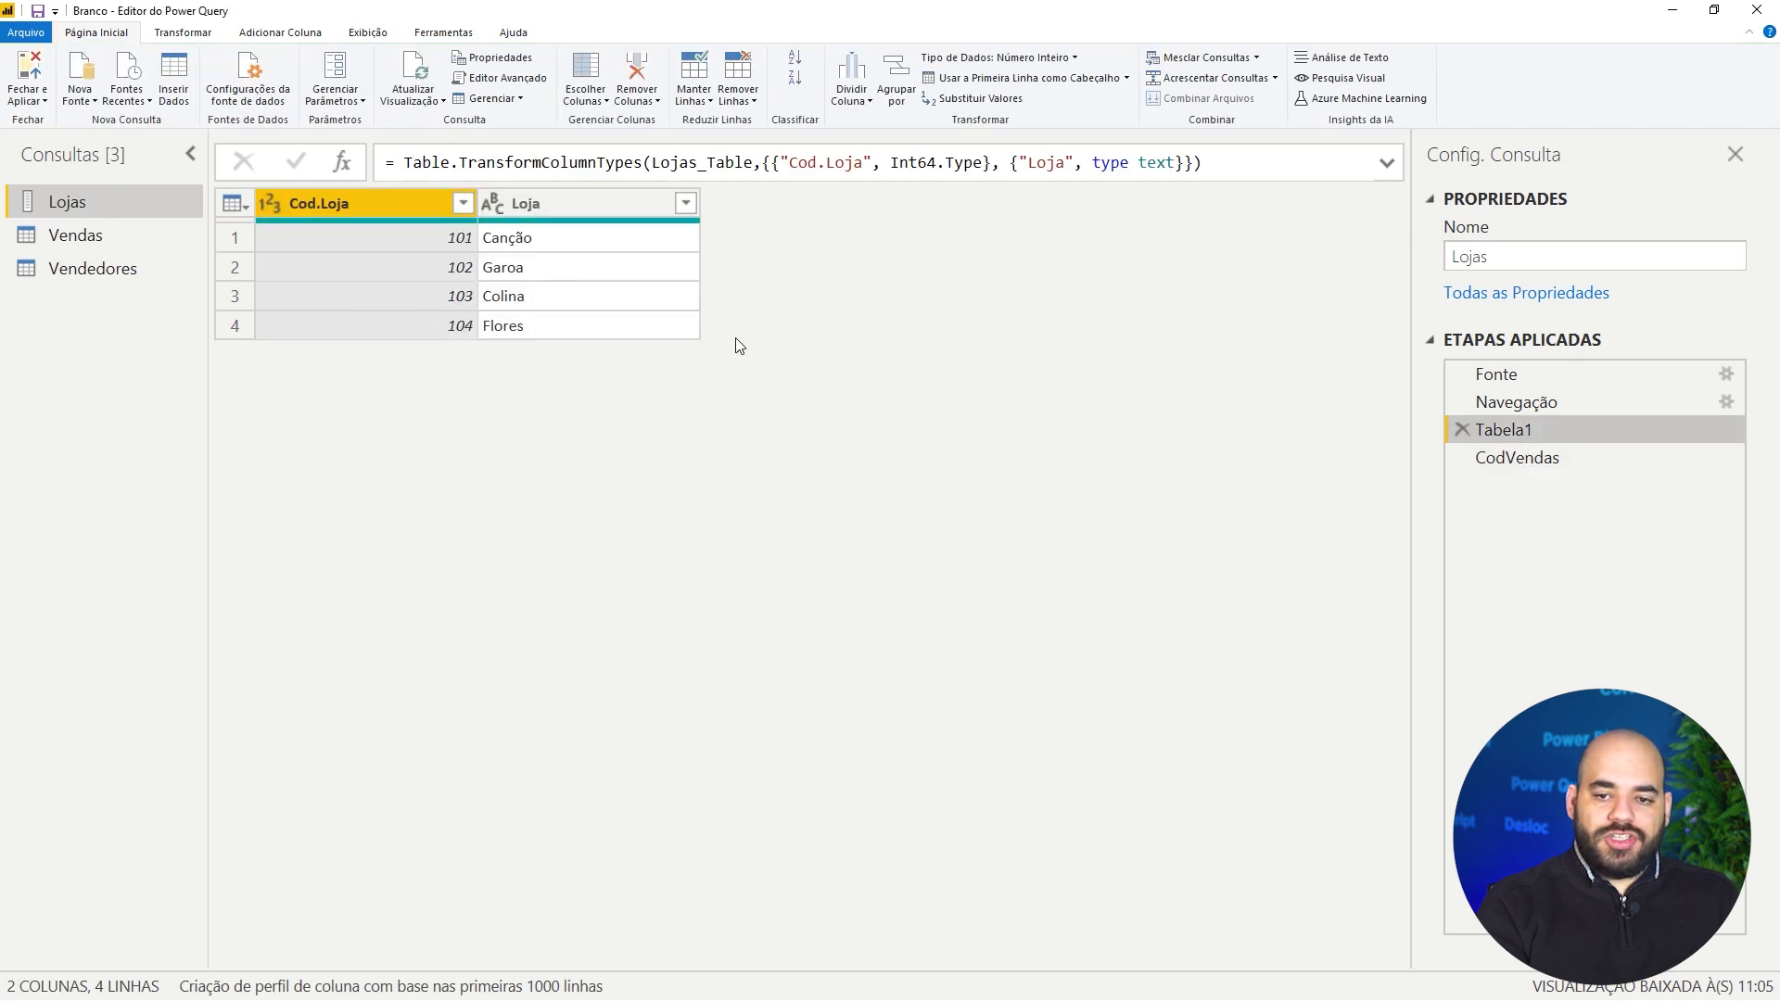
pyautogui.click(1561, 457)
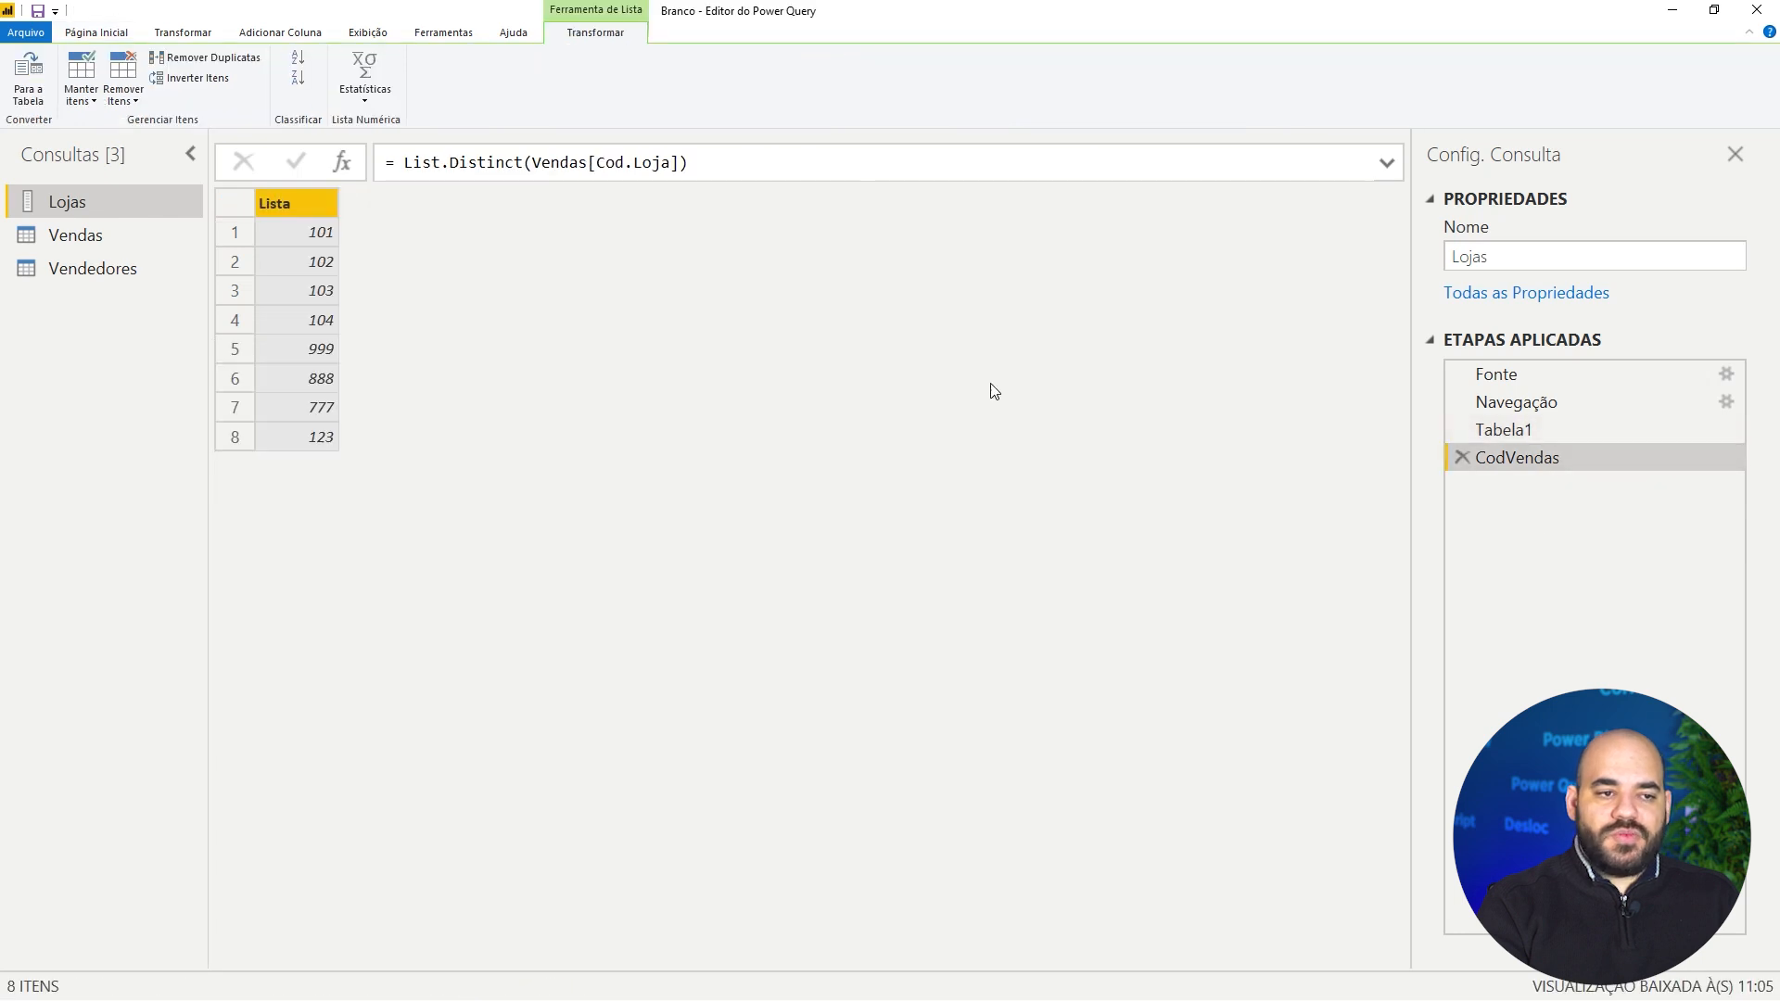
pyautogui.click(342, 162)
pyautogui.doubleClick(408, 162)
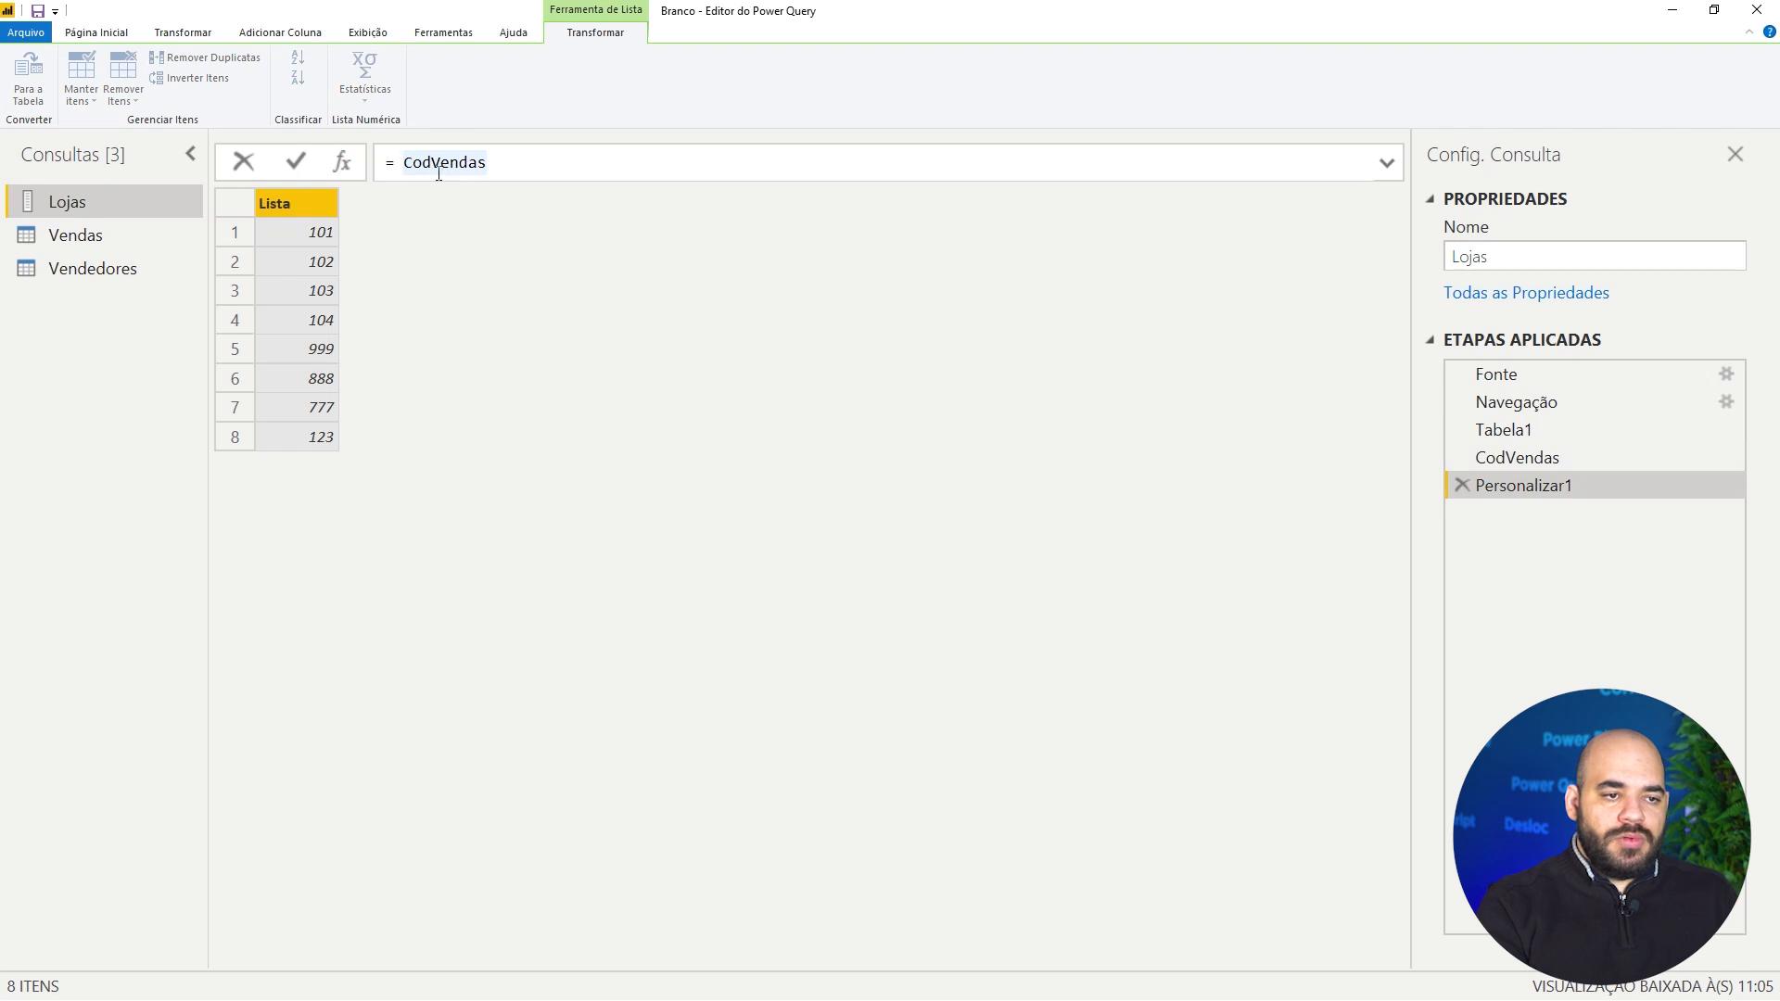
pyautogui.write('Tab')
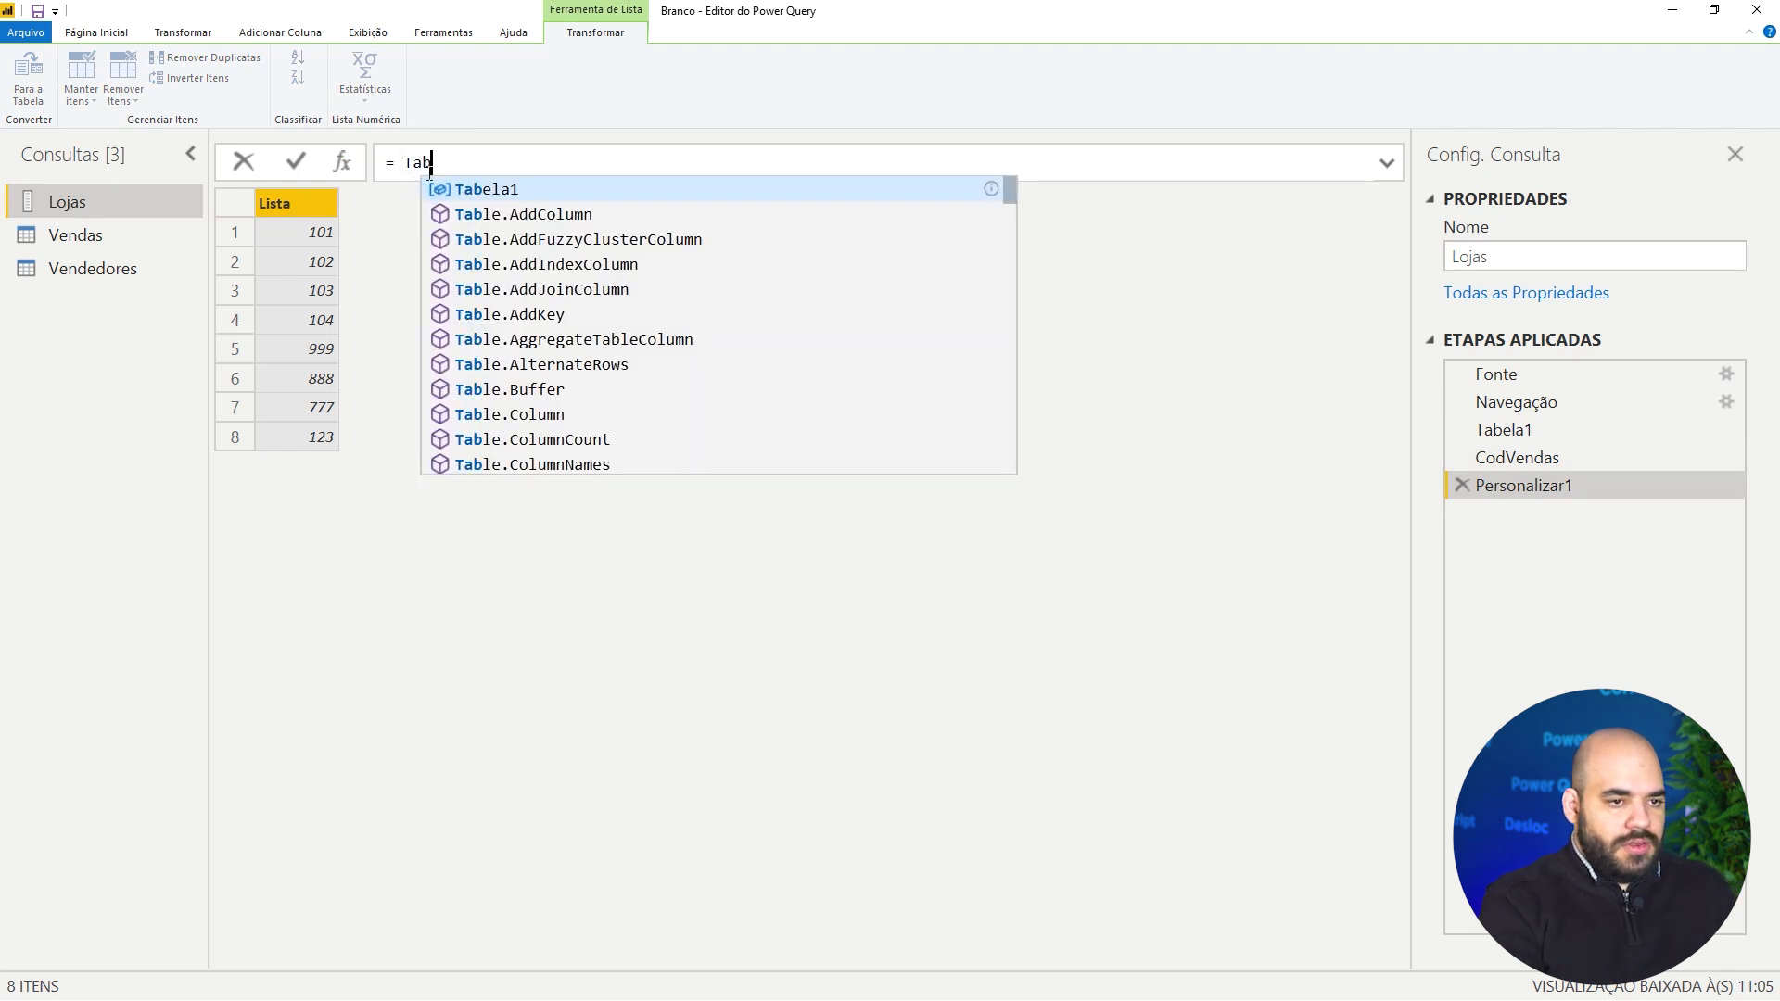
pyautogui.write('ela1[Cod')
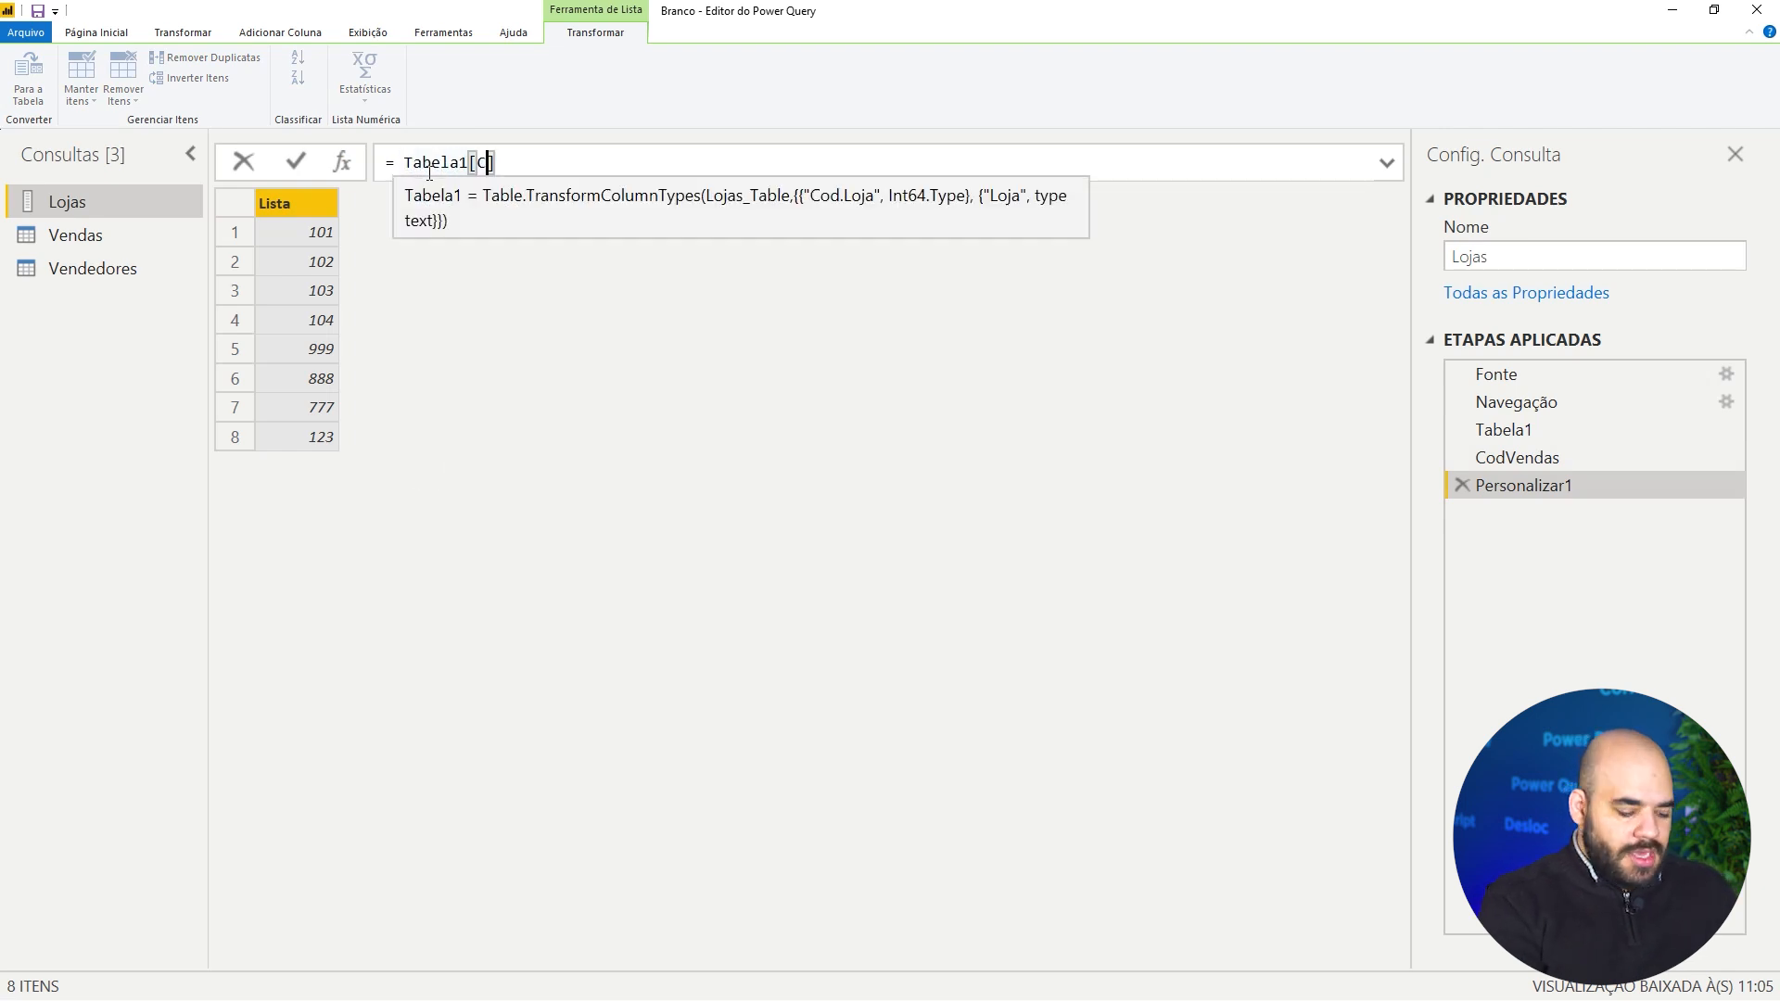
pyautogui.write('.Vendas')
pyautogui.hotkey('ctrl', 'shift', 'Left')
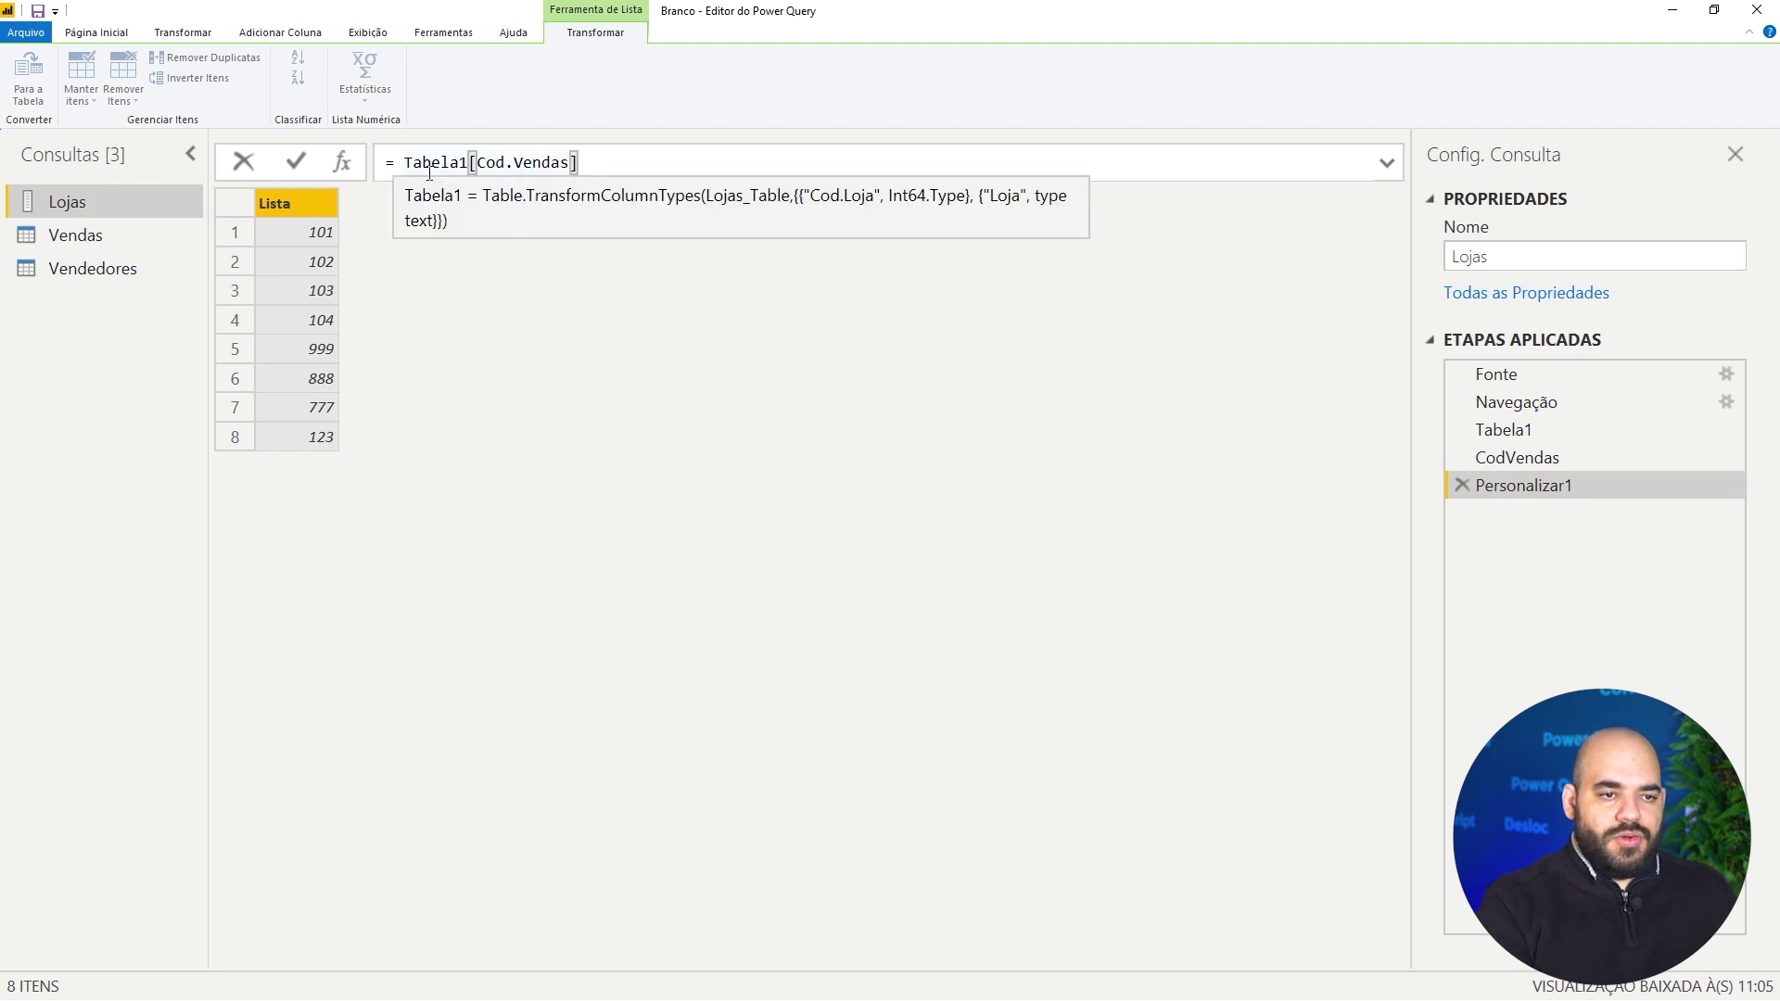
pyautogui.write('Lojas')
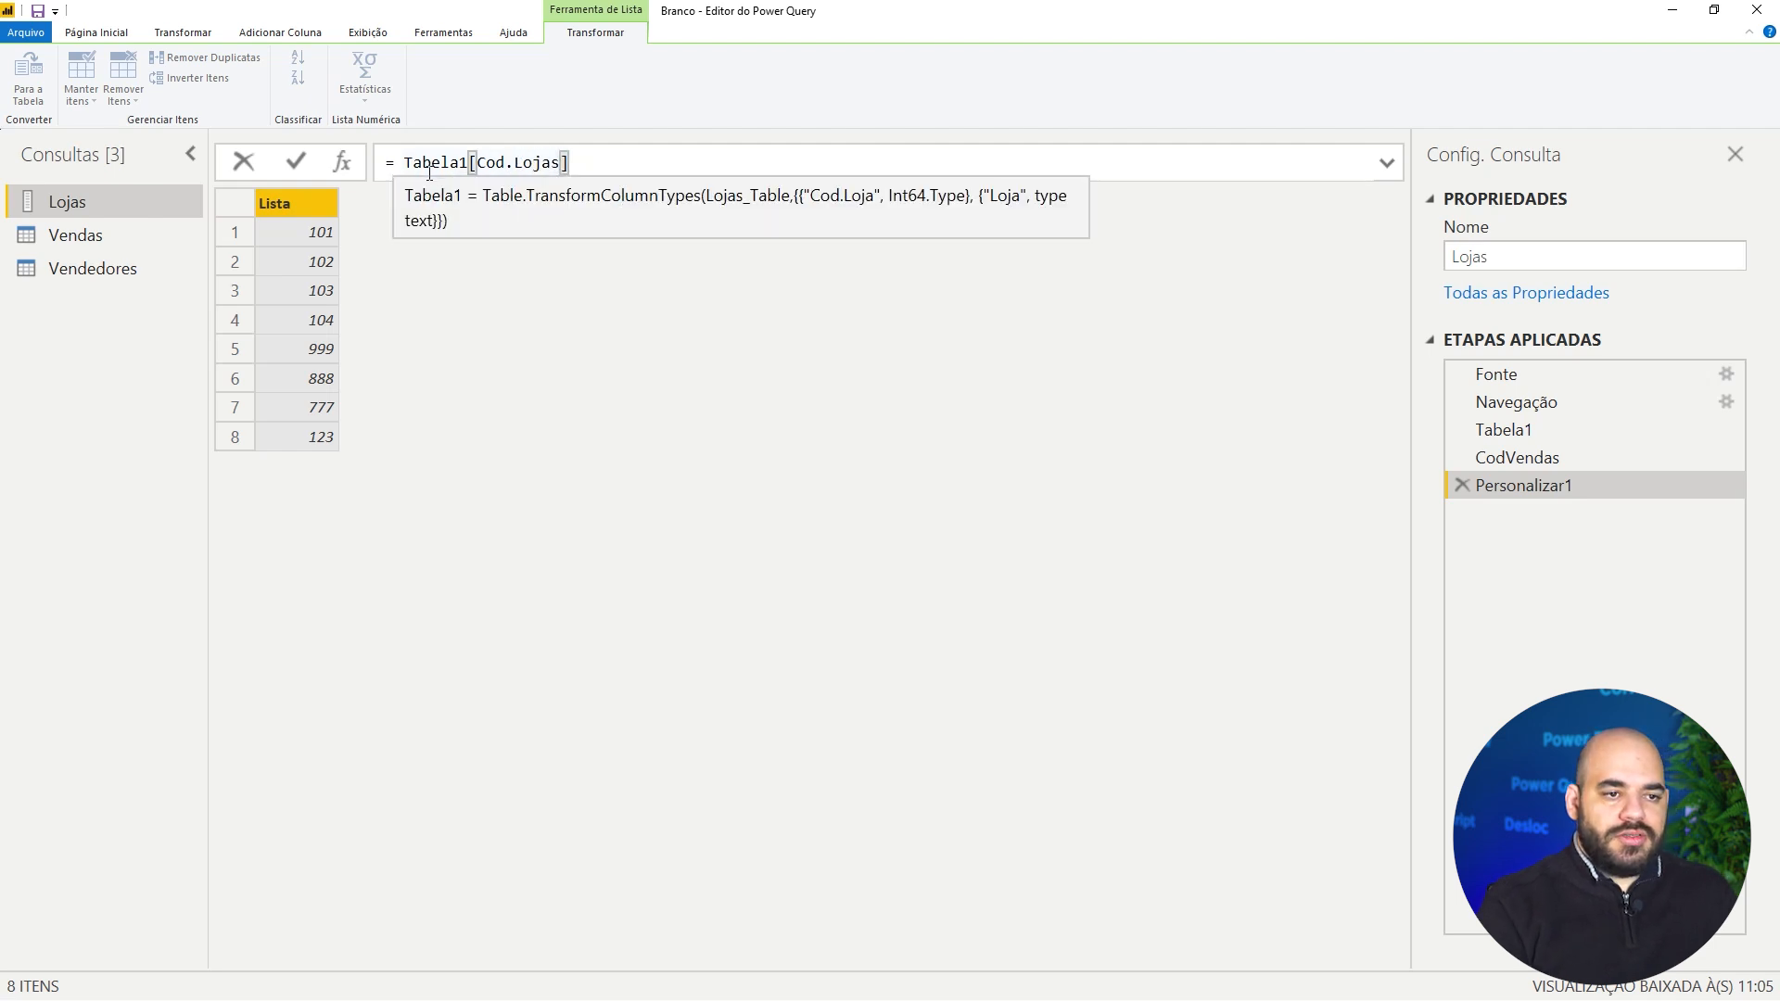
pyautogui.press('Return')
pyautogui.press('BackSpace')
pyautogui.press('Return')
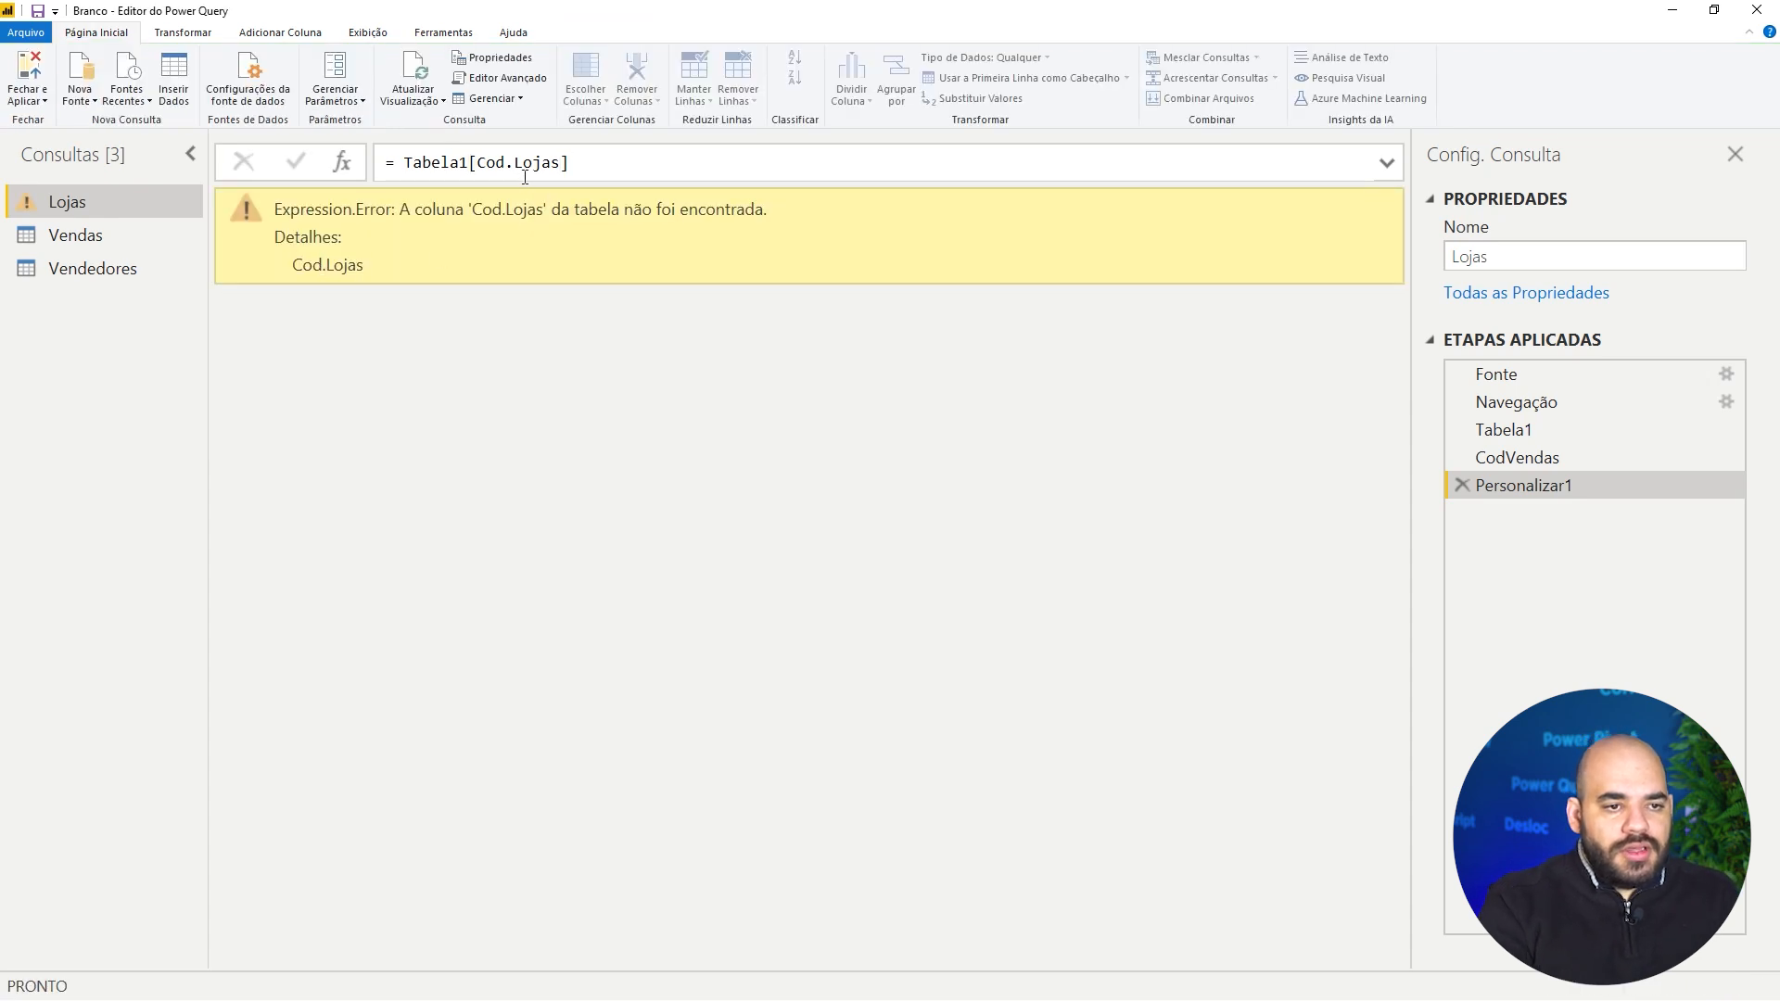
# Correct the column name in the custom step's formula so it reads = Tabela1[Cod.Loja].
pyautogui.click(588, 167)
pyautogui.press('Left')
pyautogui.press('BackSpace')
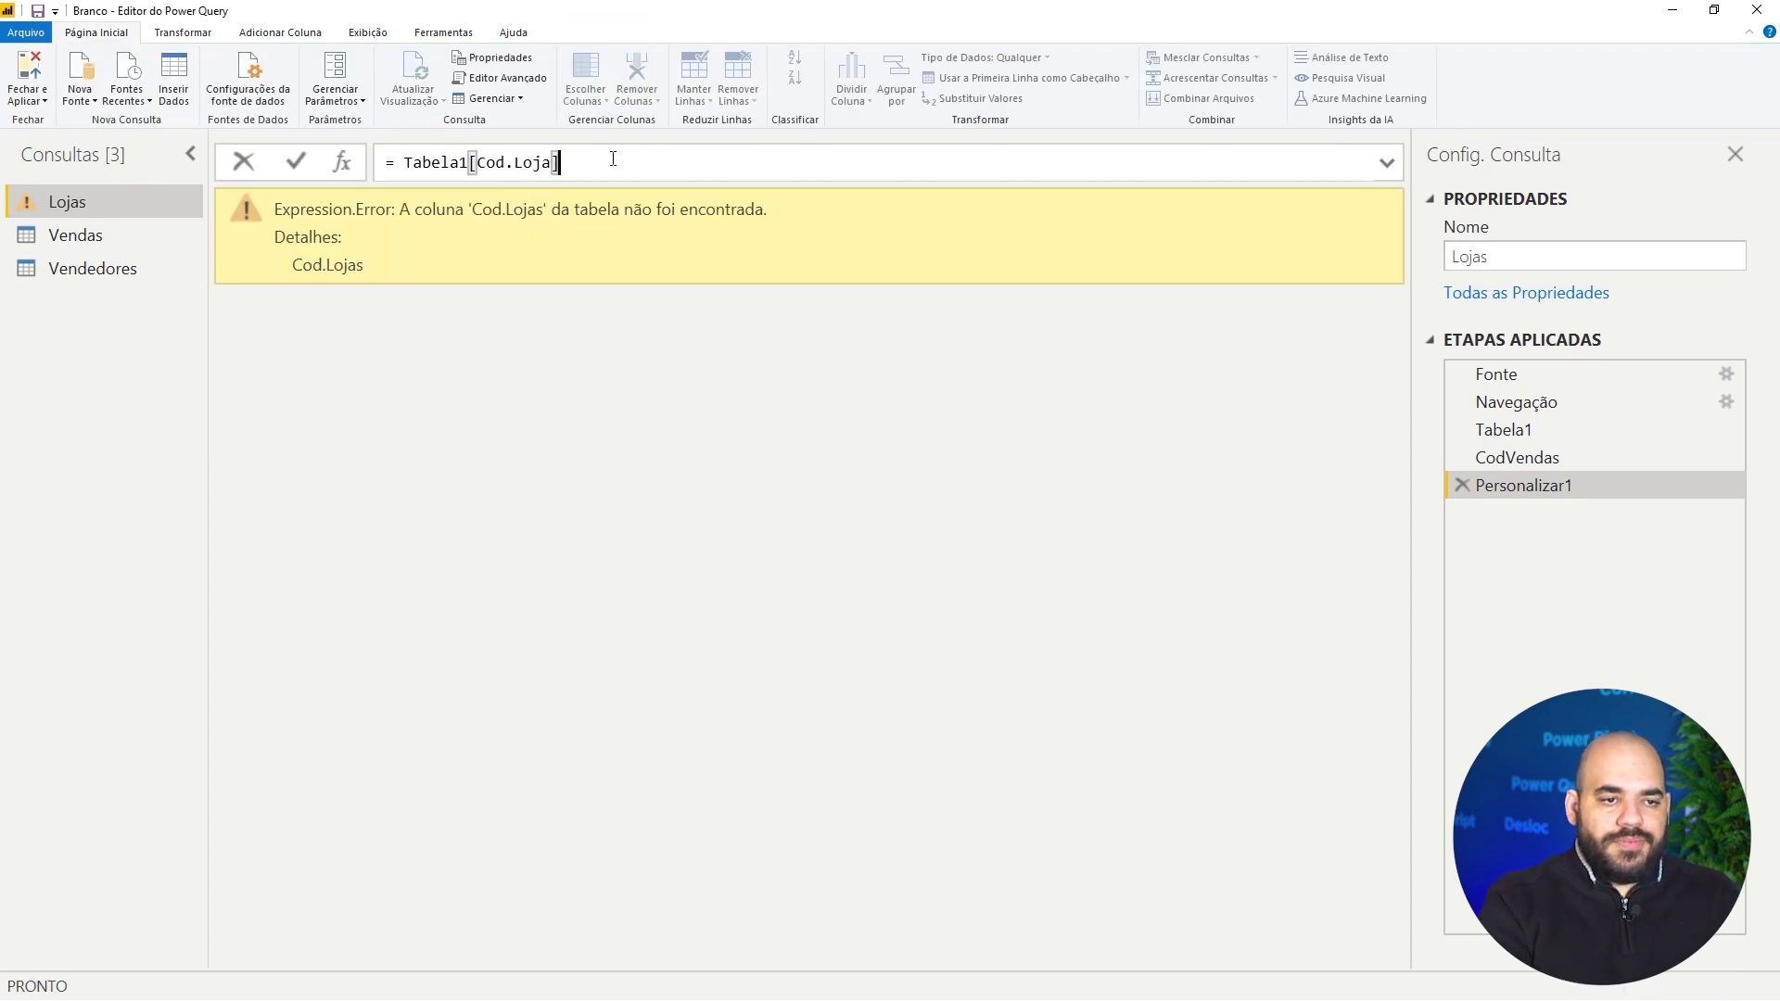
pyautogui.press('Return')
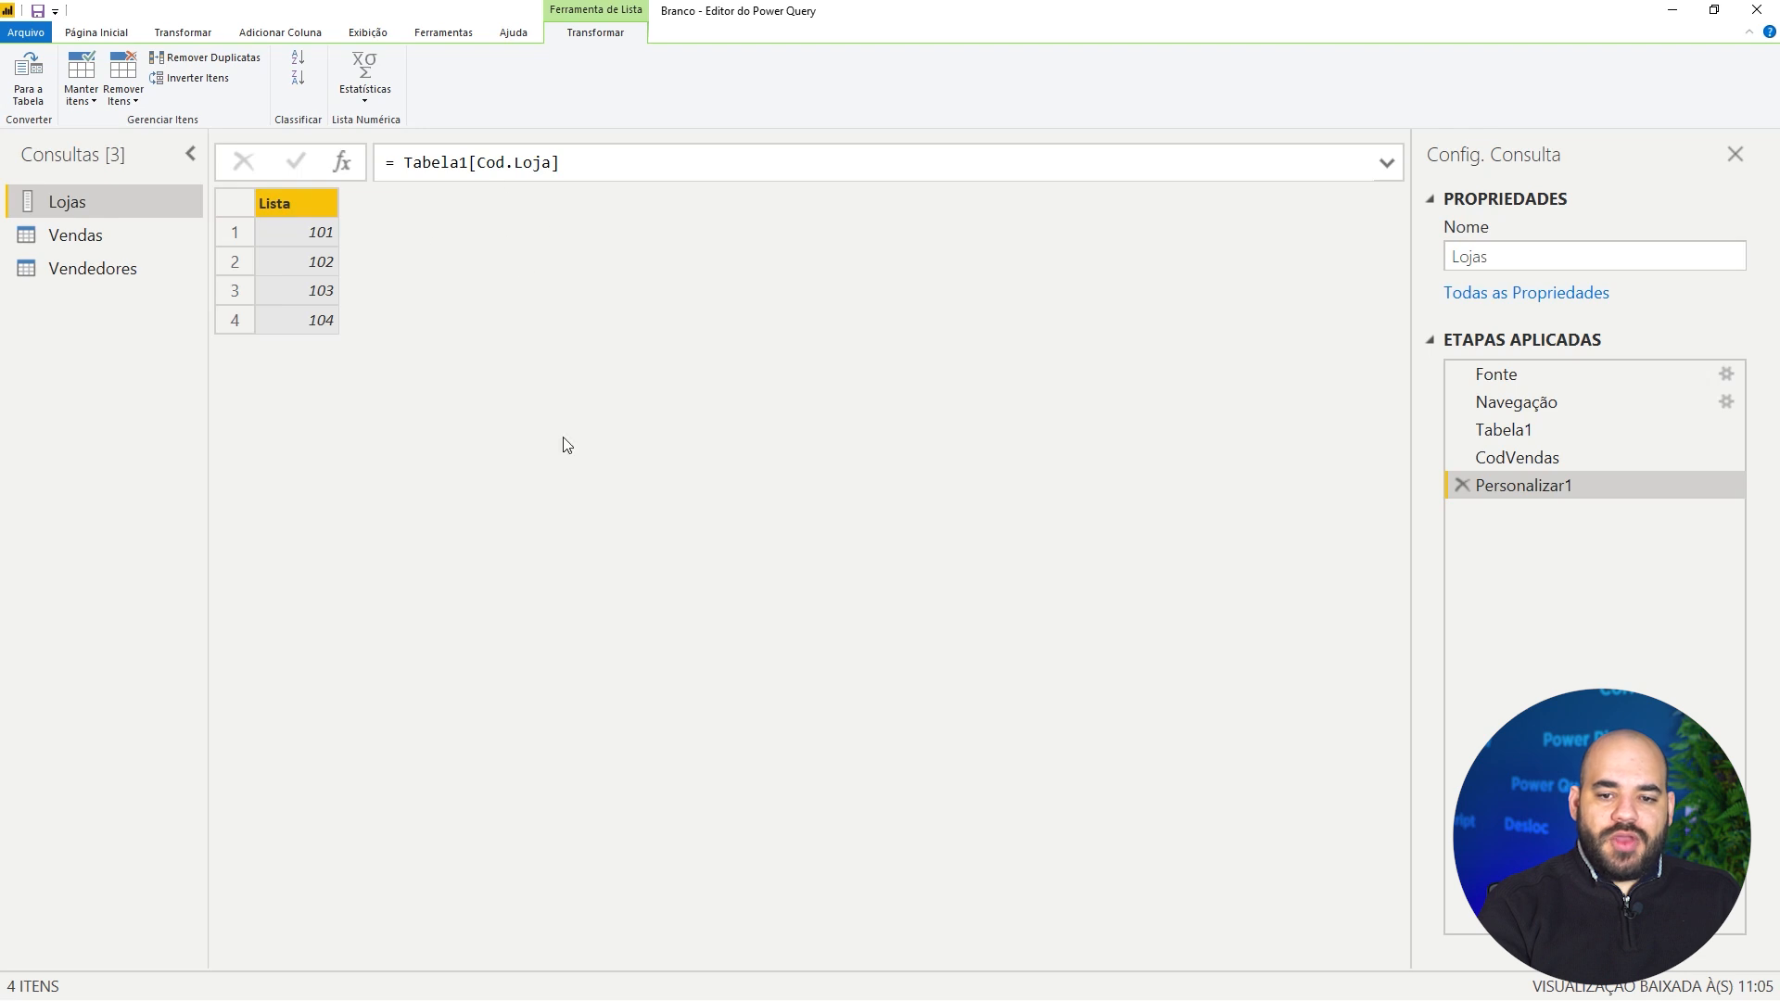
# Rename the custom step that lists the store codes from Tabela1 as CodLojas.
pyautogui.rightClick(1526, 493)
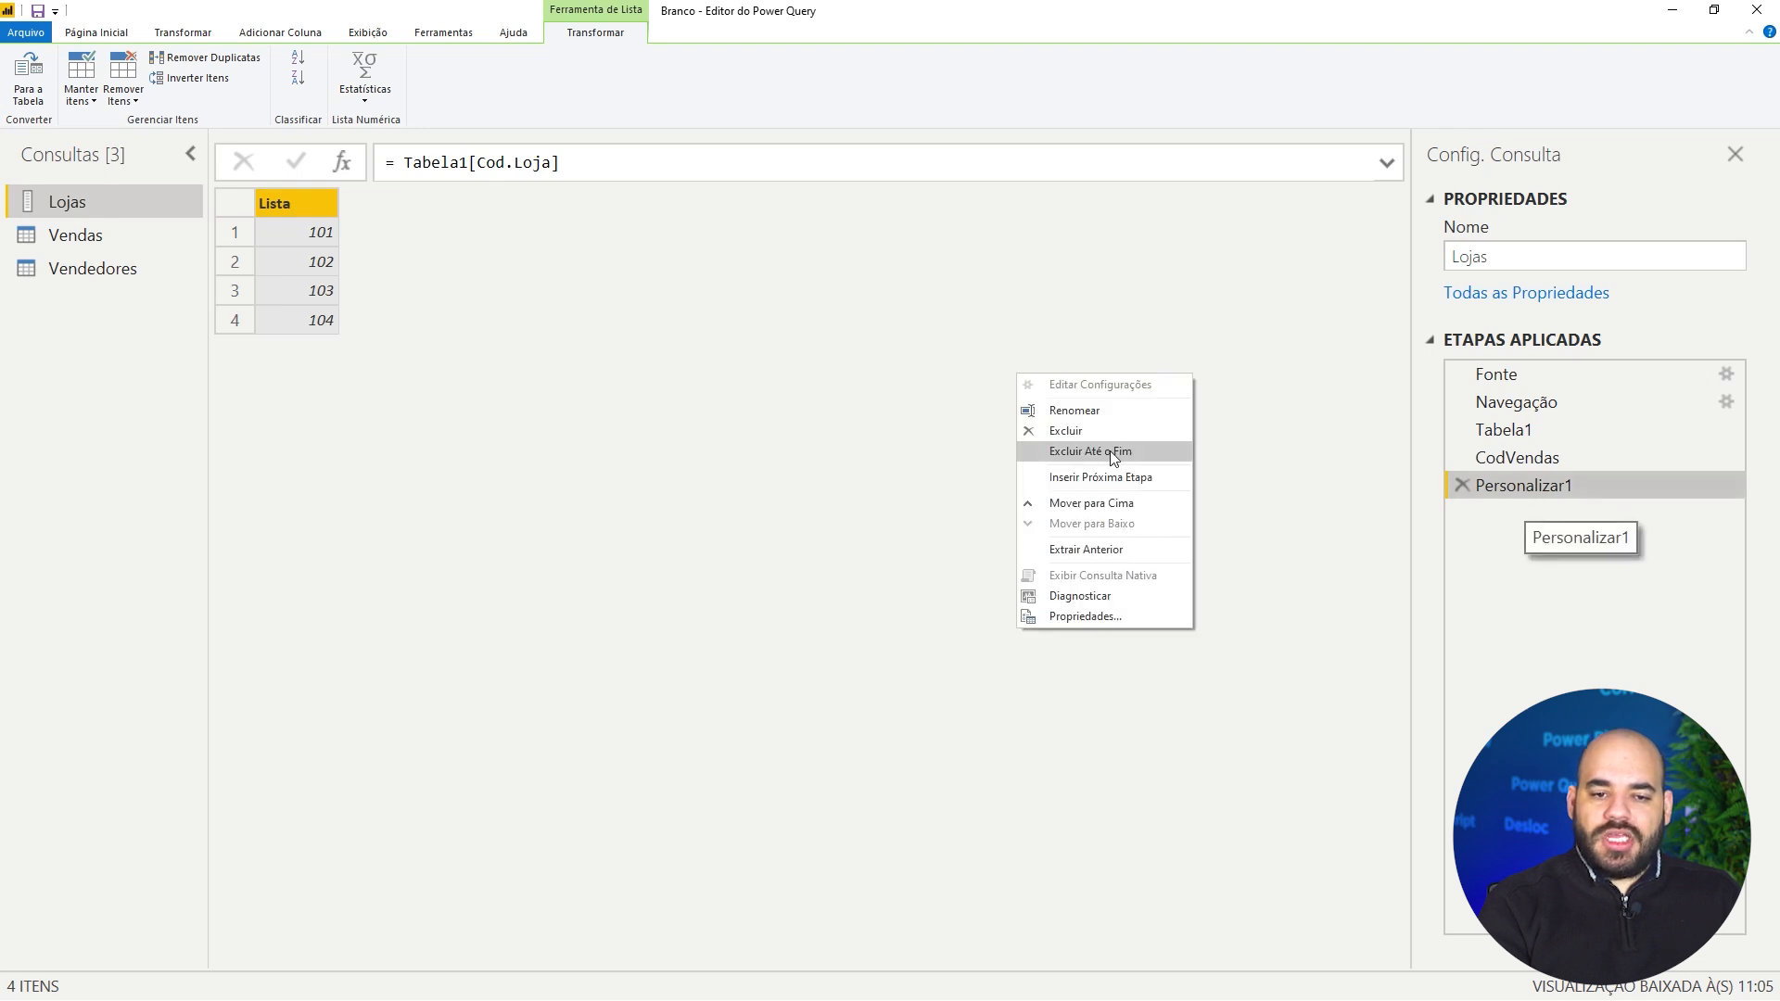
pyautogui.click(1100, 417)
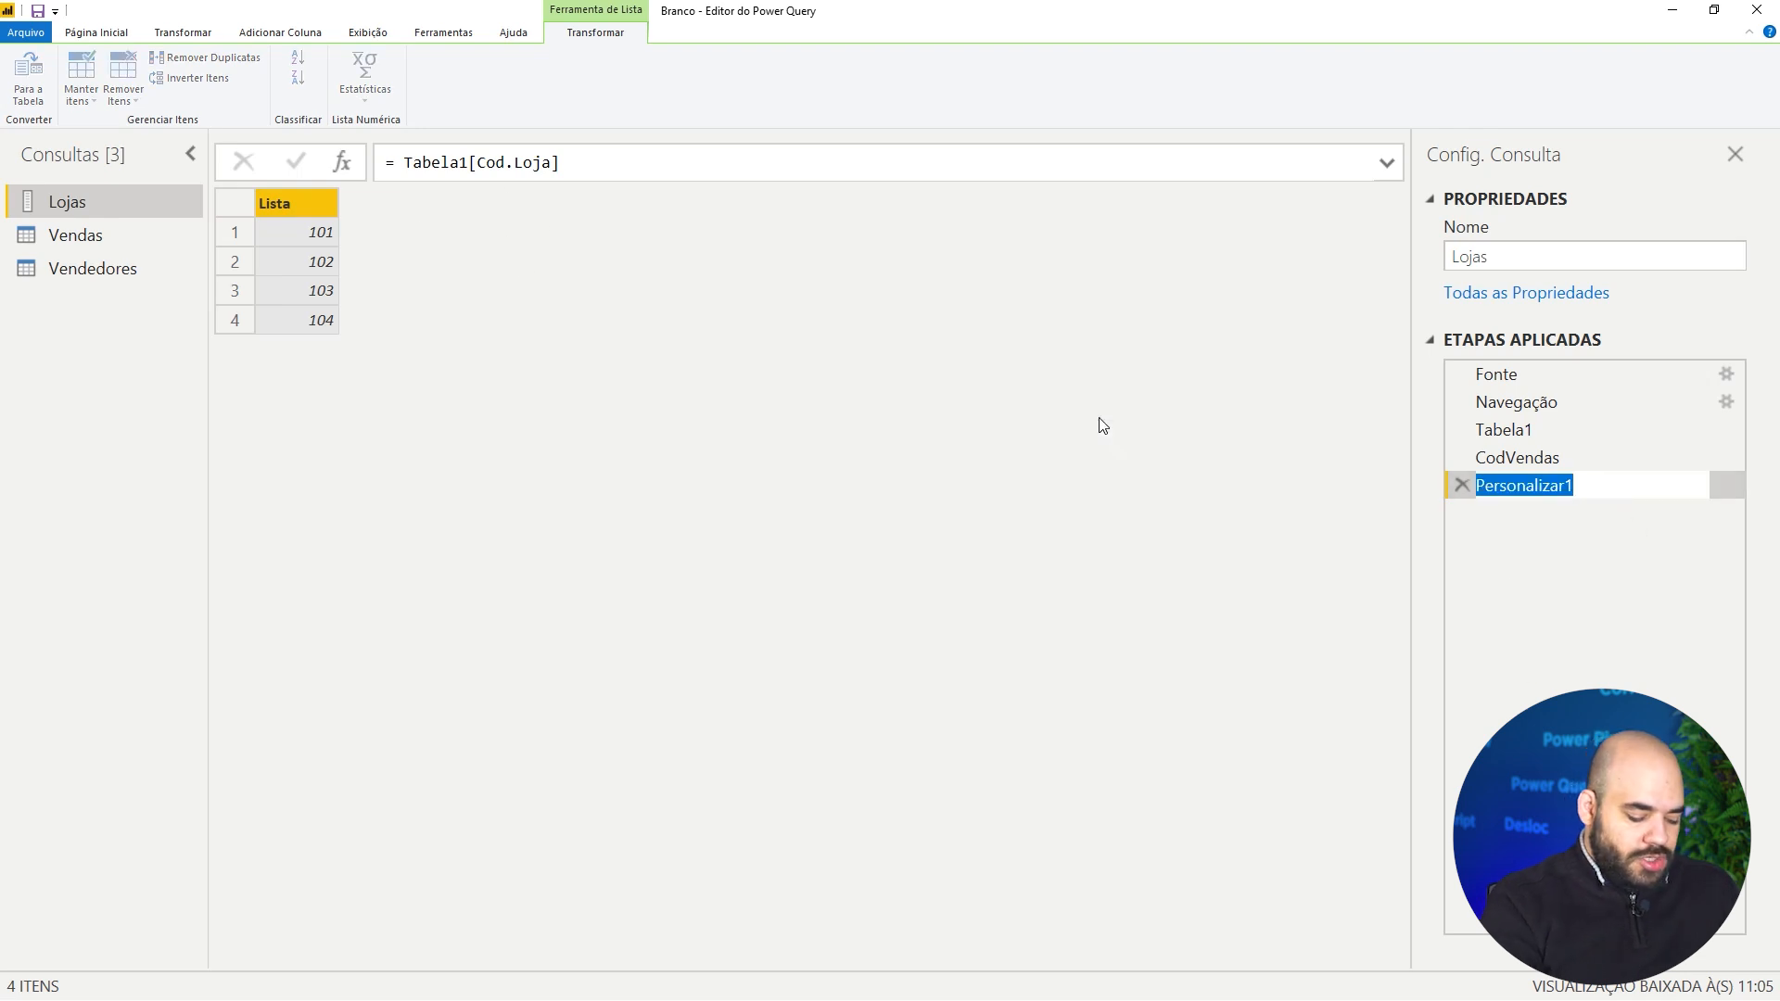
pyautogui.write('CodLojas')
pyautogui.press('Return')
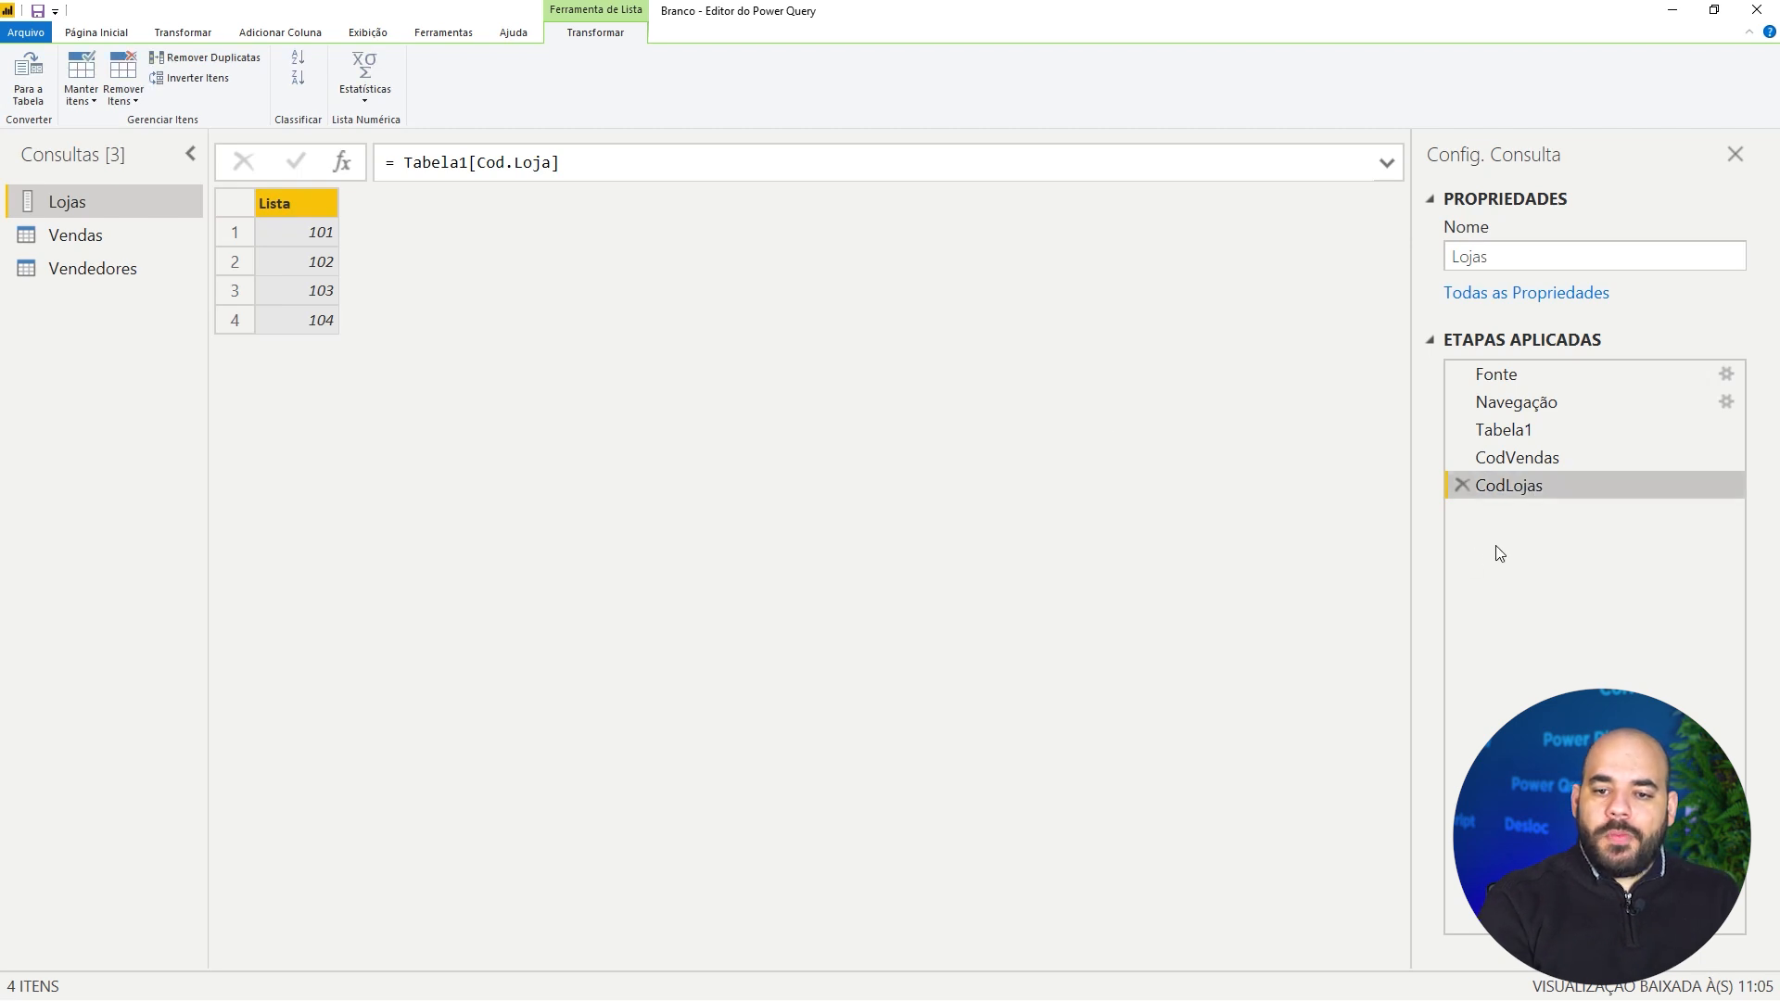
# Add a custom step after CodLojas and replace its default reference with the List.Difference function.
pyautogui.click(1521, 461)
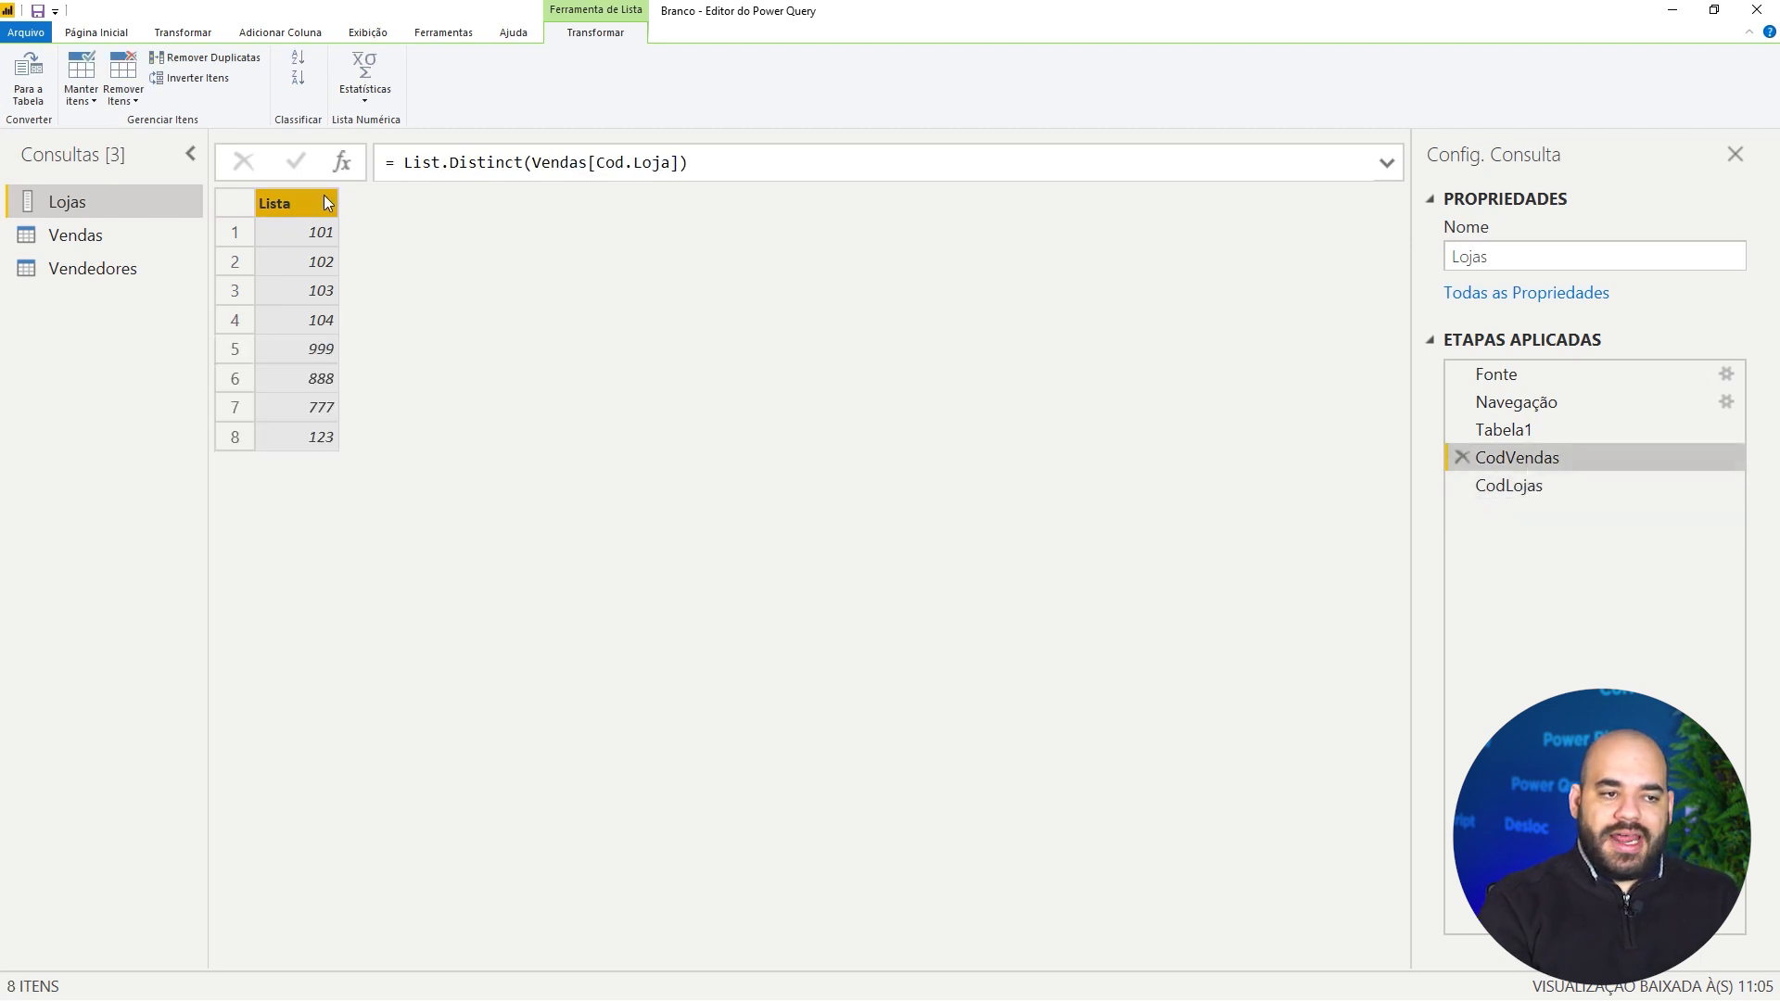
pyautogui.click(1537, 483)
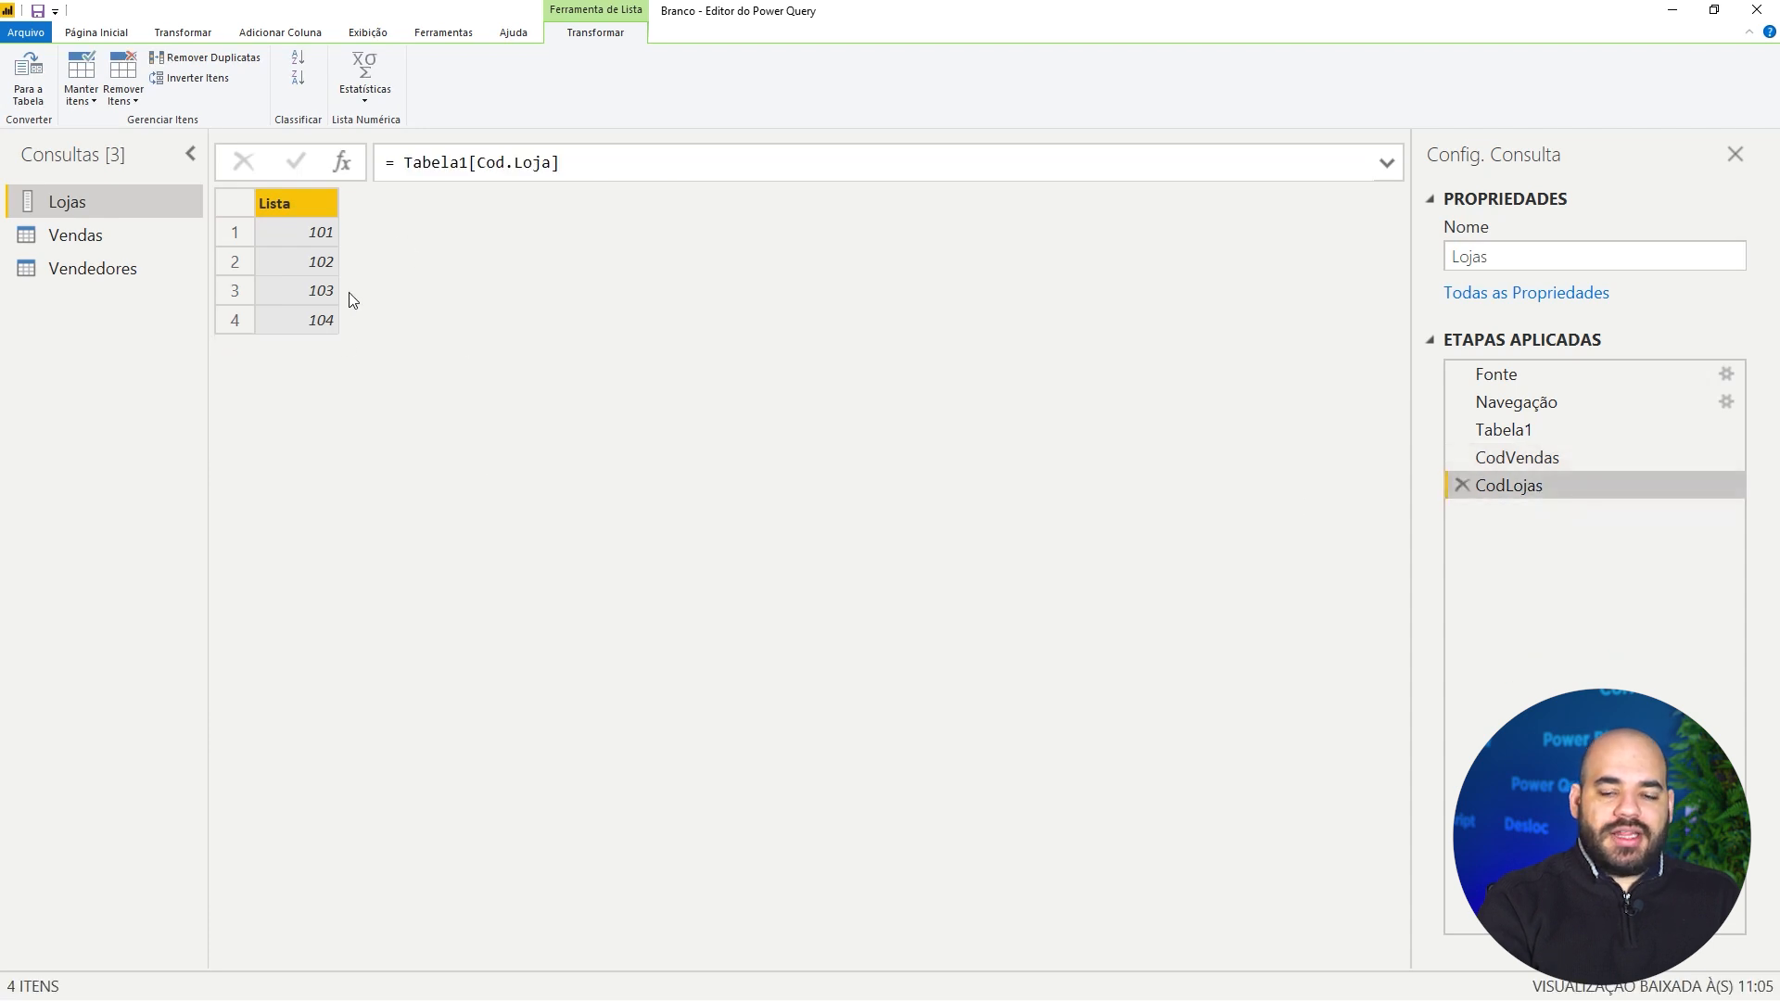
pyautogui.click(347, 169)
pyautogui.moveTo(404, 163); pyautogui.dragTo(476, 174)
pyautogui.write('List.FD')
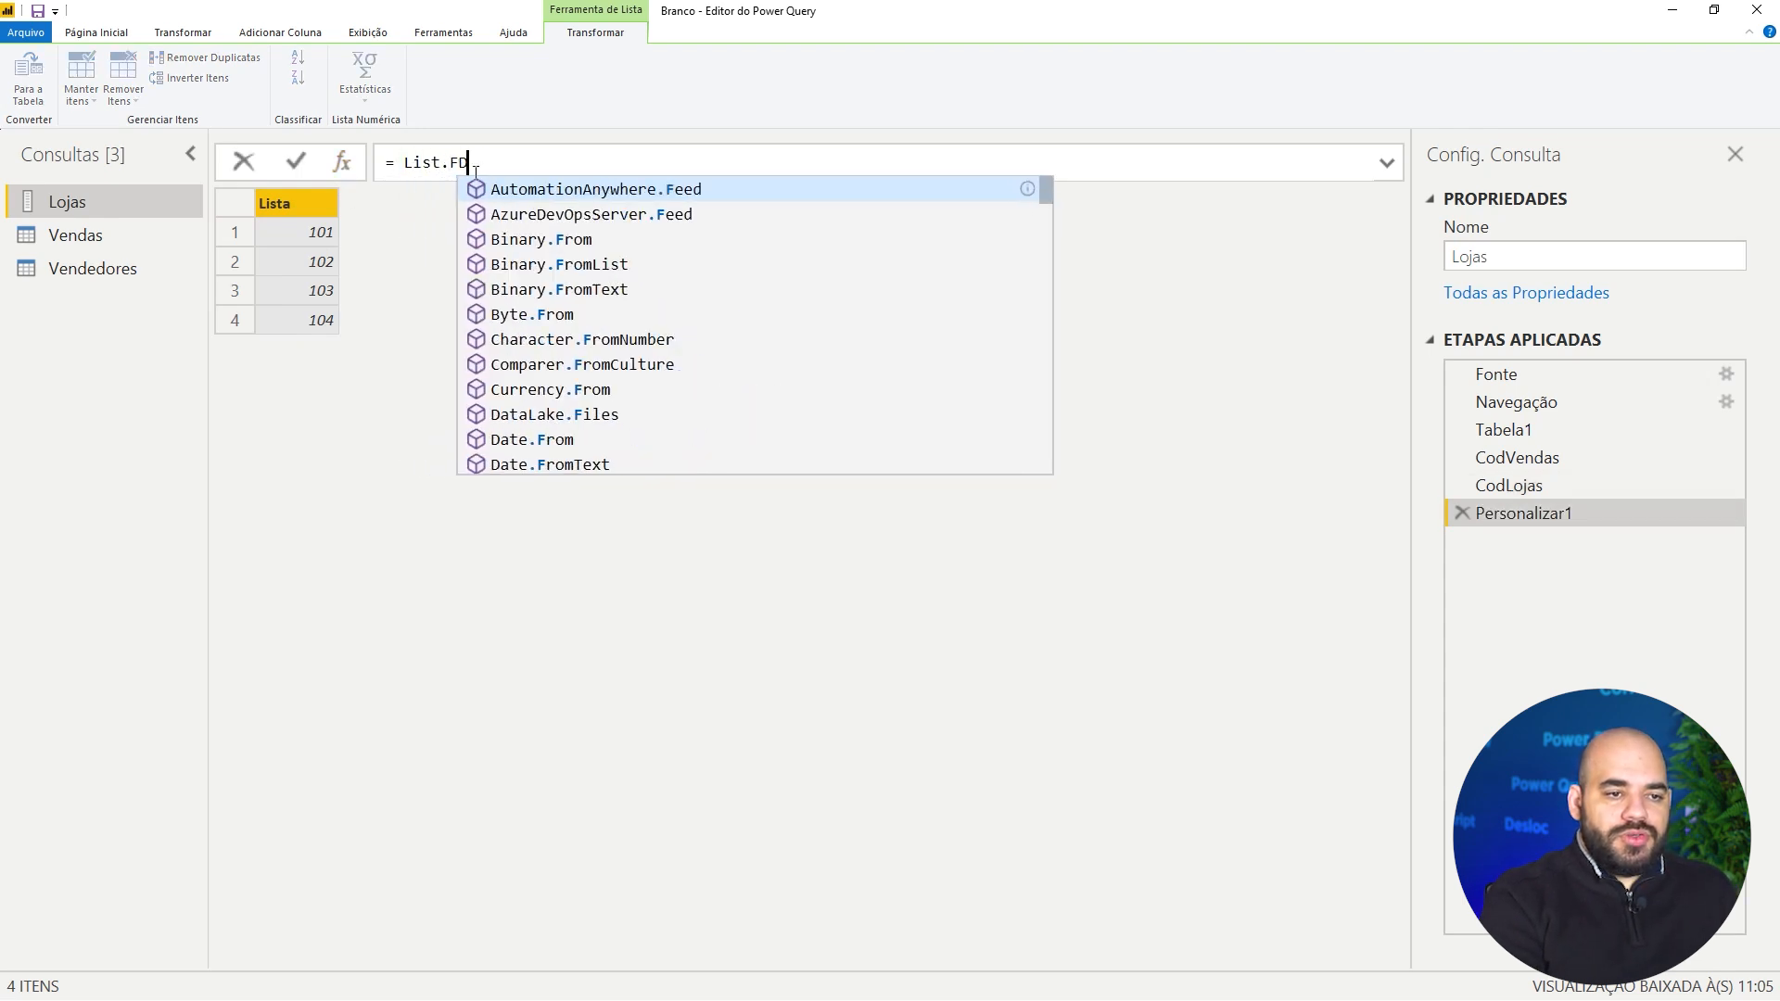
pyautogui.press('BackSpace')
pyautogui.write('Dif')
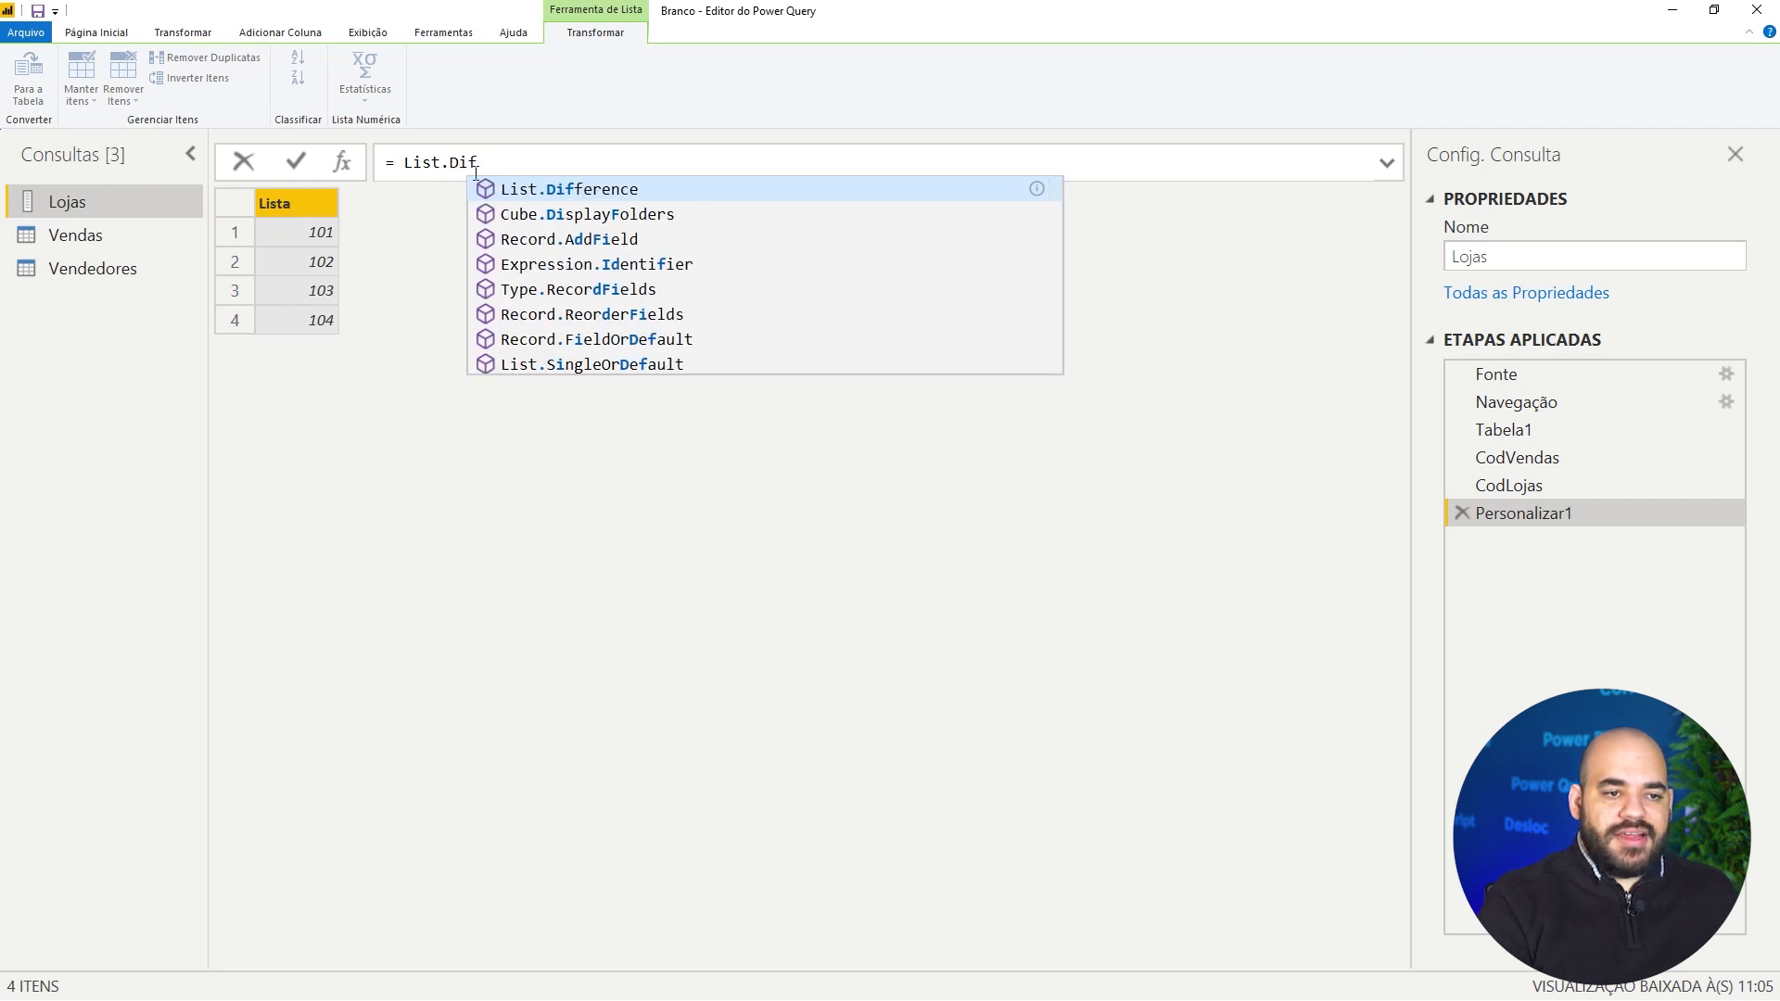
pyautogui.press('Tab')
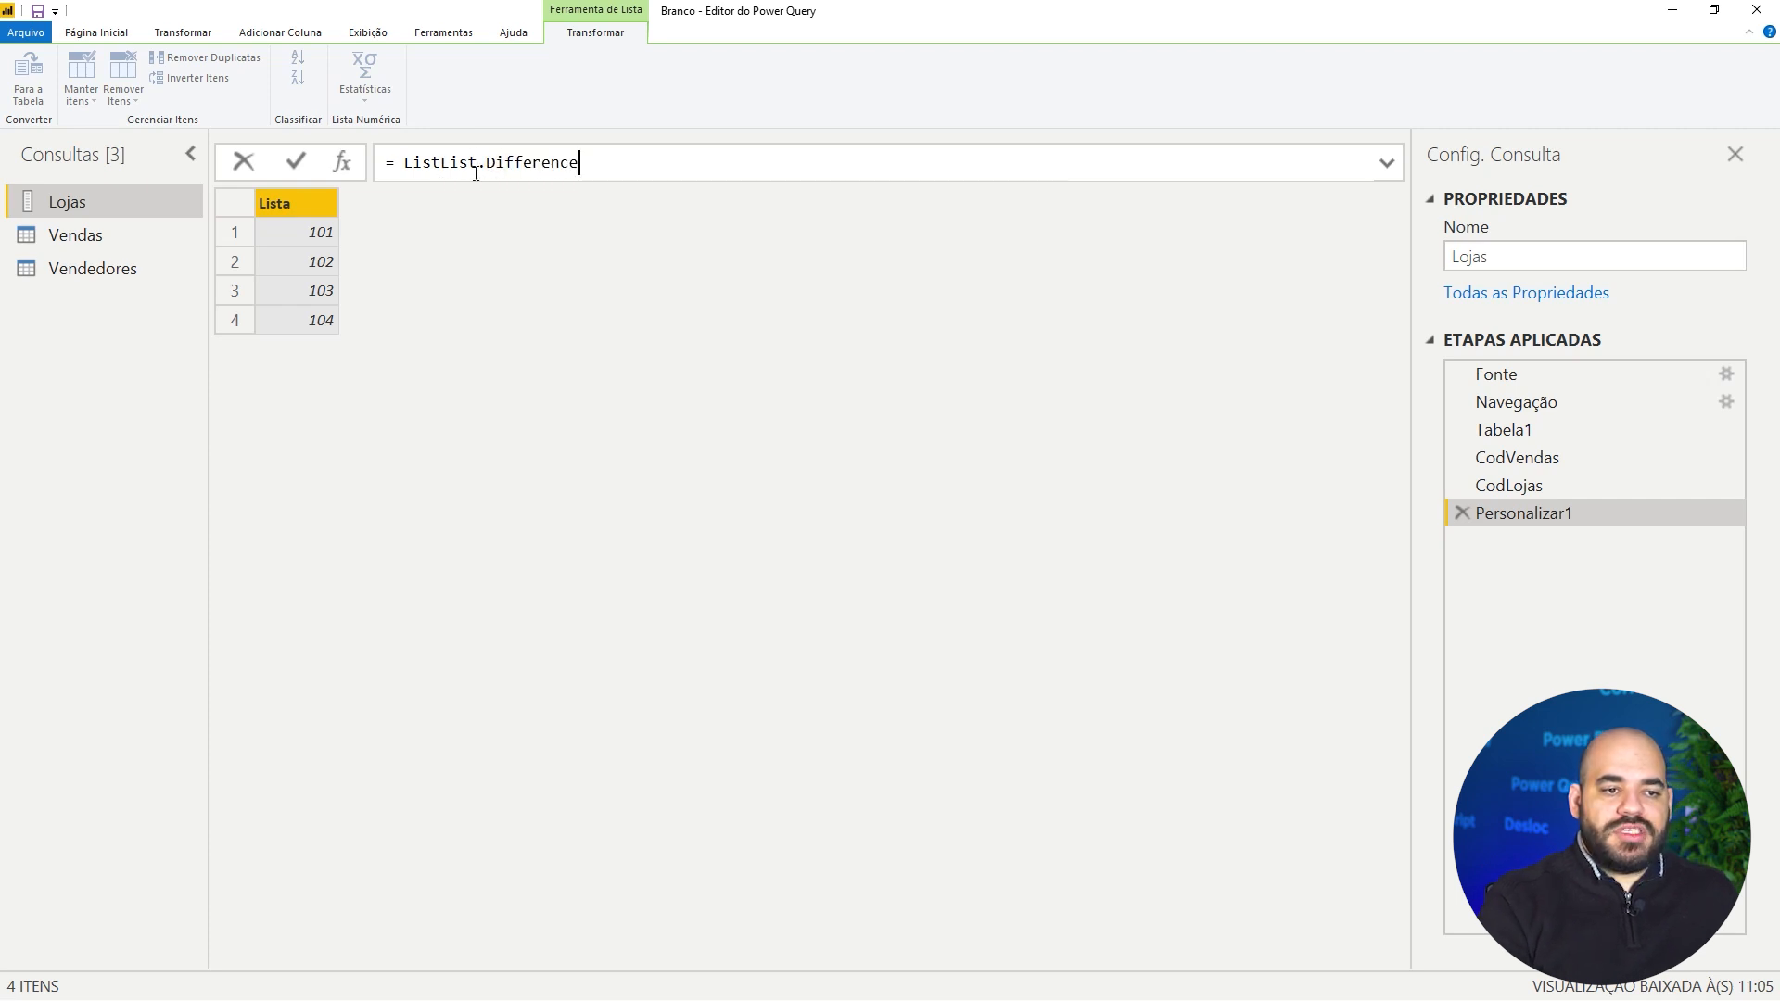
pyautogui.doubleClick(475, 174)
pyautogui.hotkey('shift', 'Left')
pyautogui.hotkey('shift', 'Left')
pyautogui.hotkey('shift', 'Left')
pyautogui.hotkey('shift', 'Left')
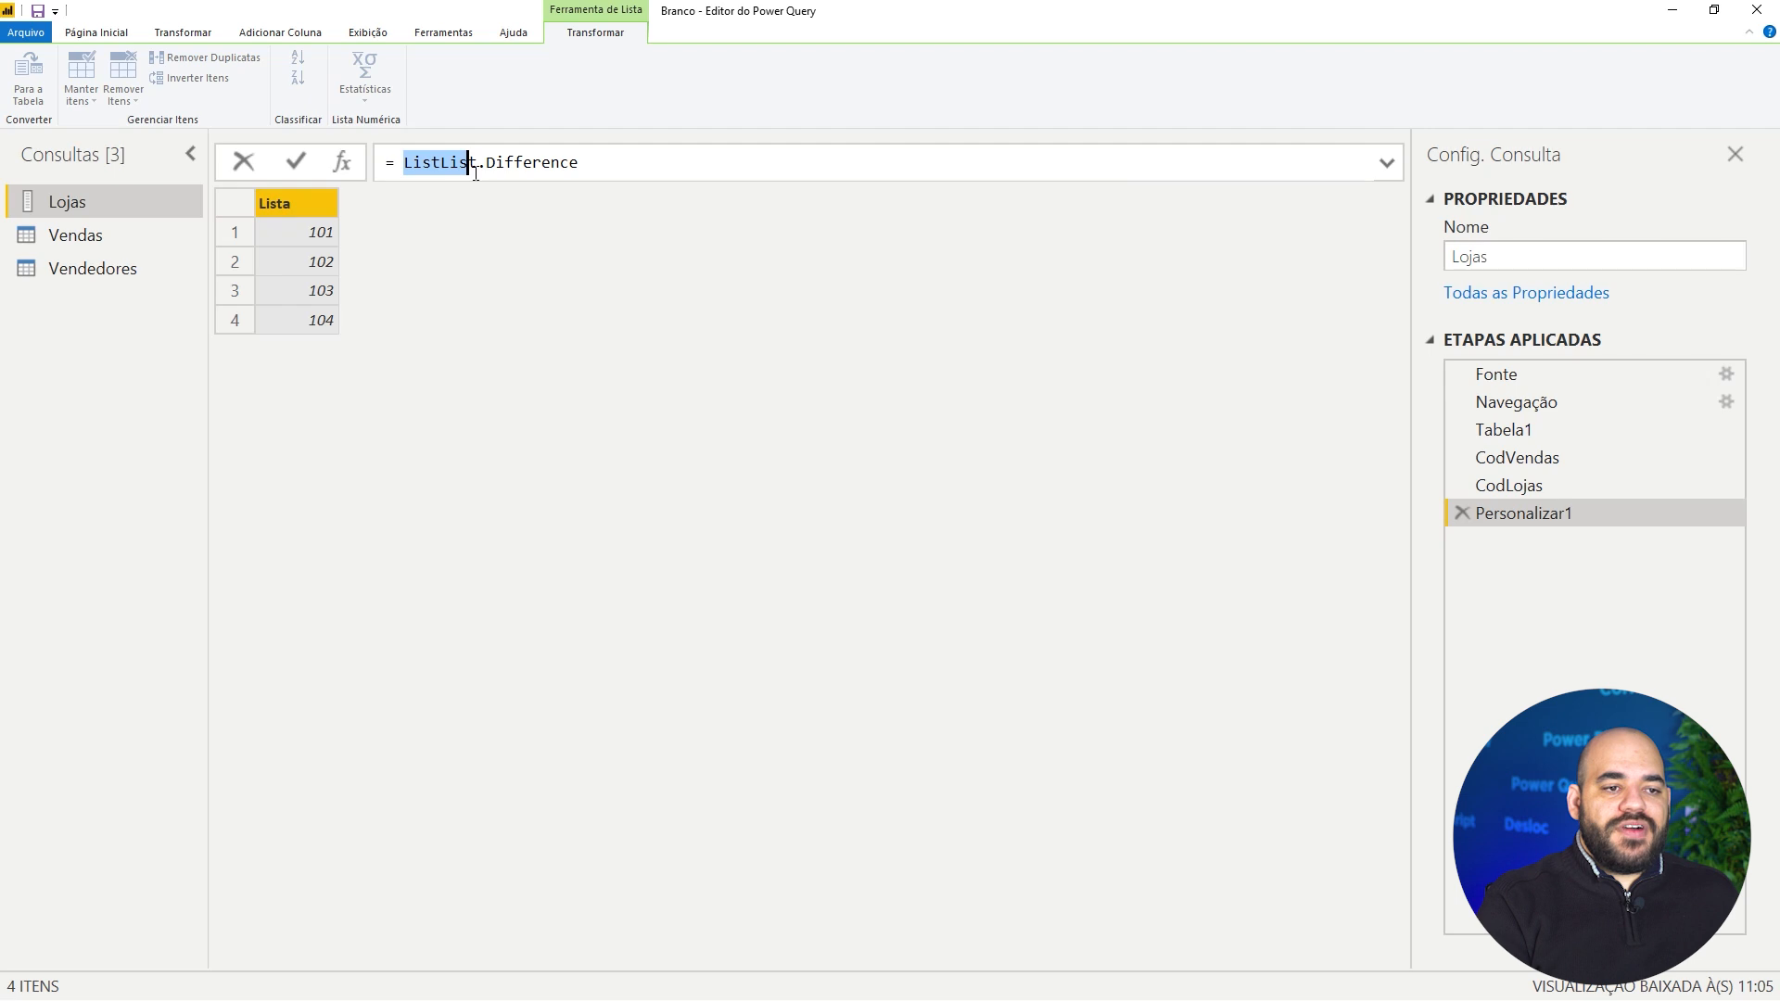
pyautogui.press('BackSpace')
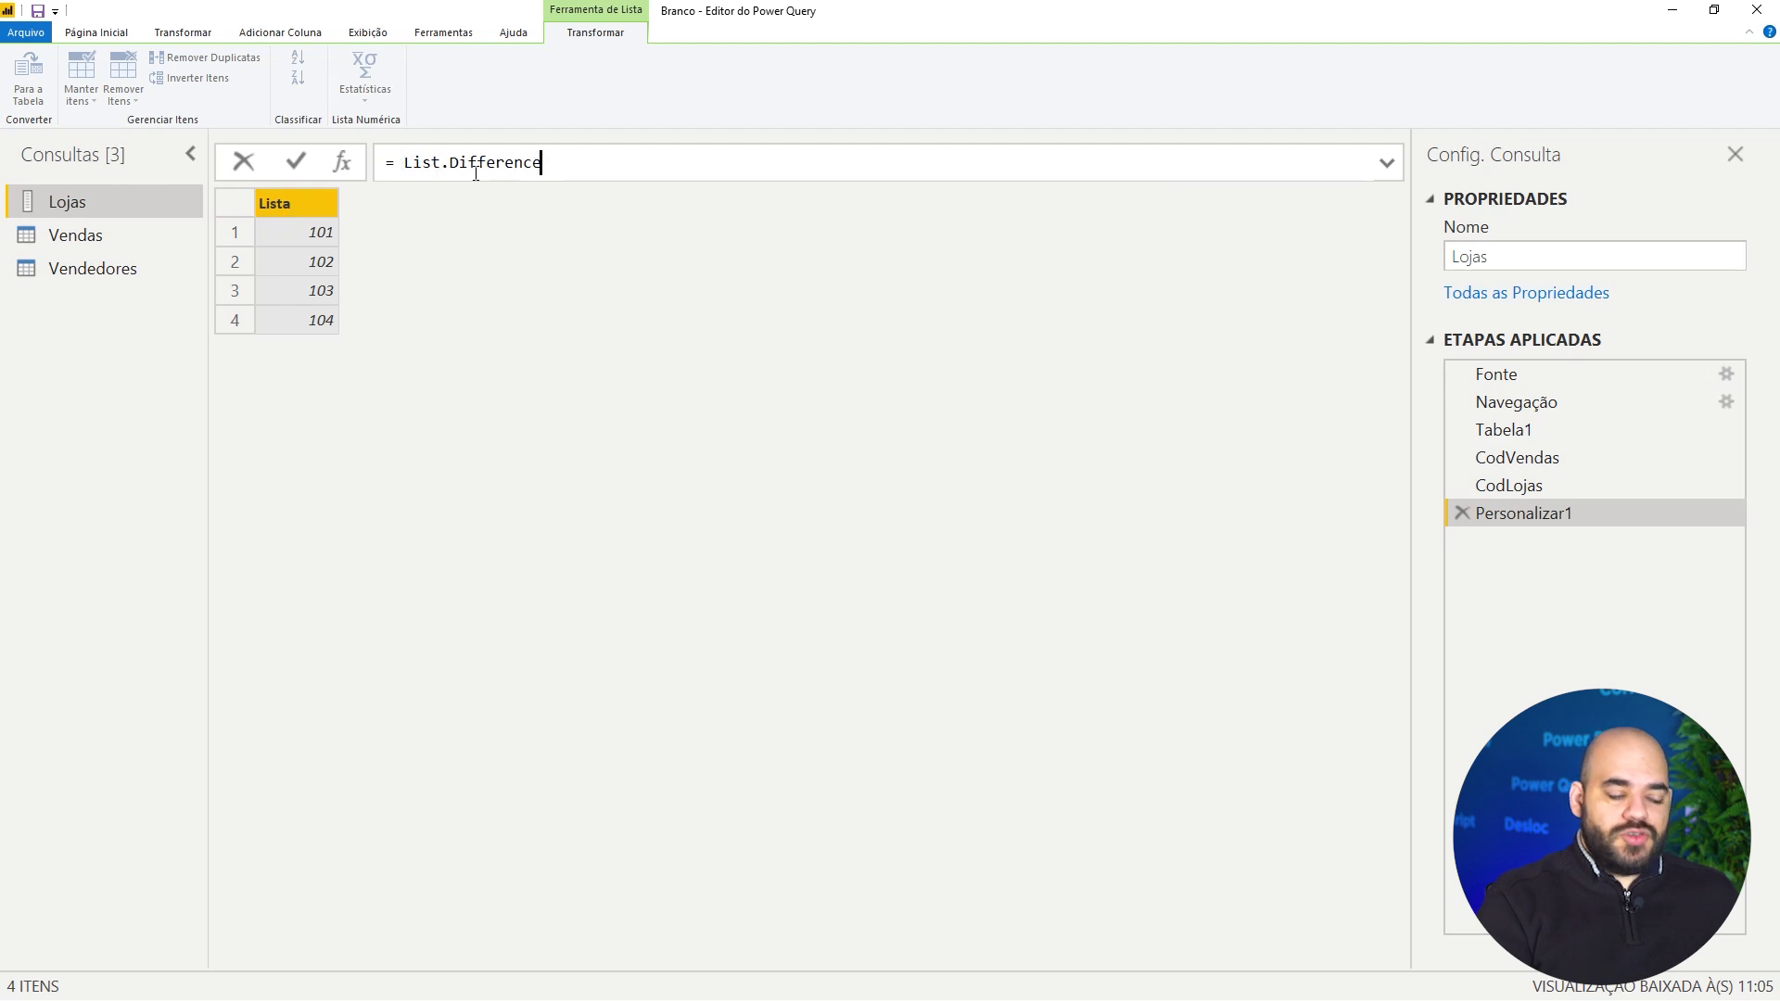
# Complete the comparison of the two code lists as = List.Difference(CodVendas, CodLojas).
pyautogui.write('(')
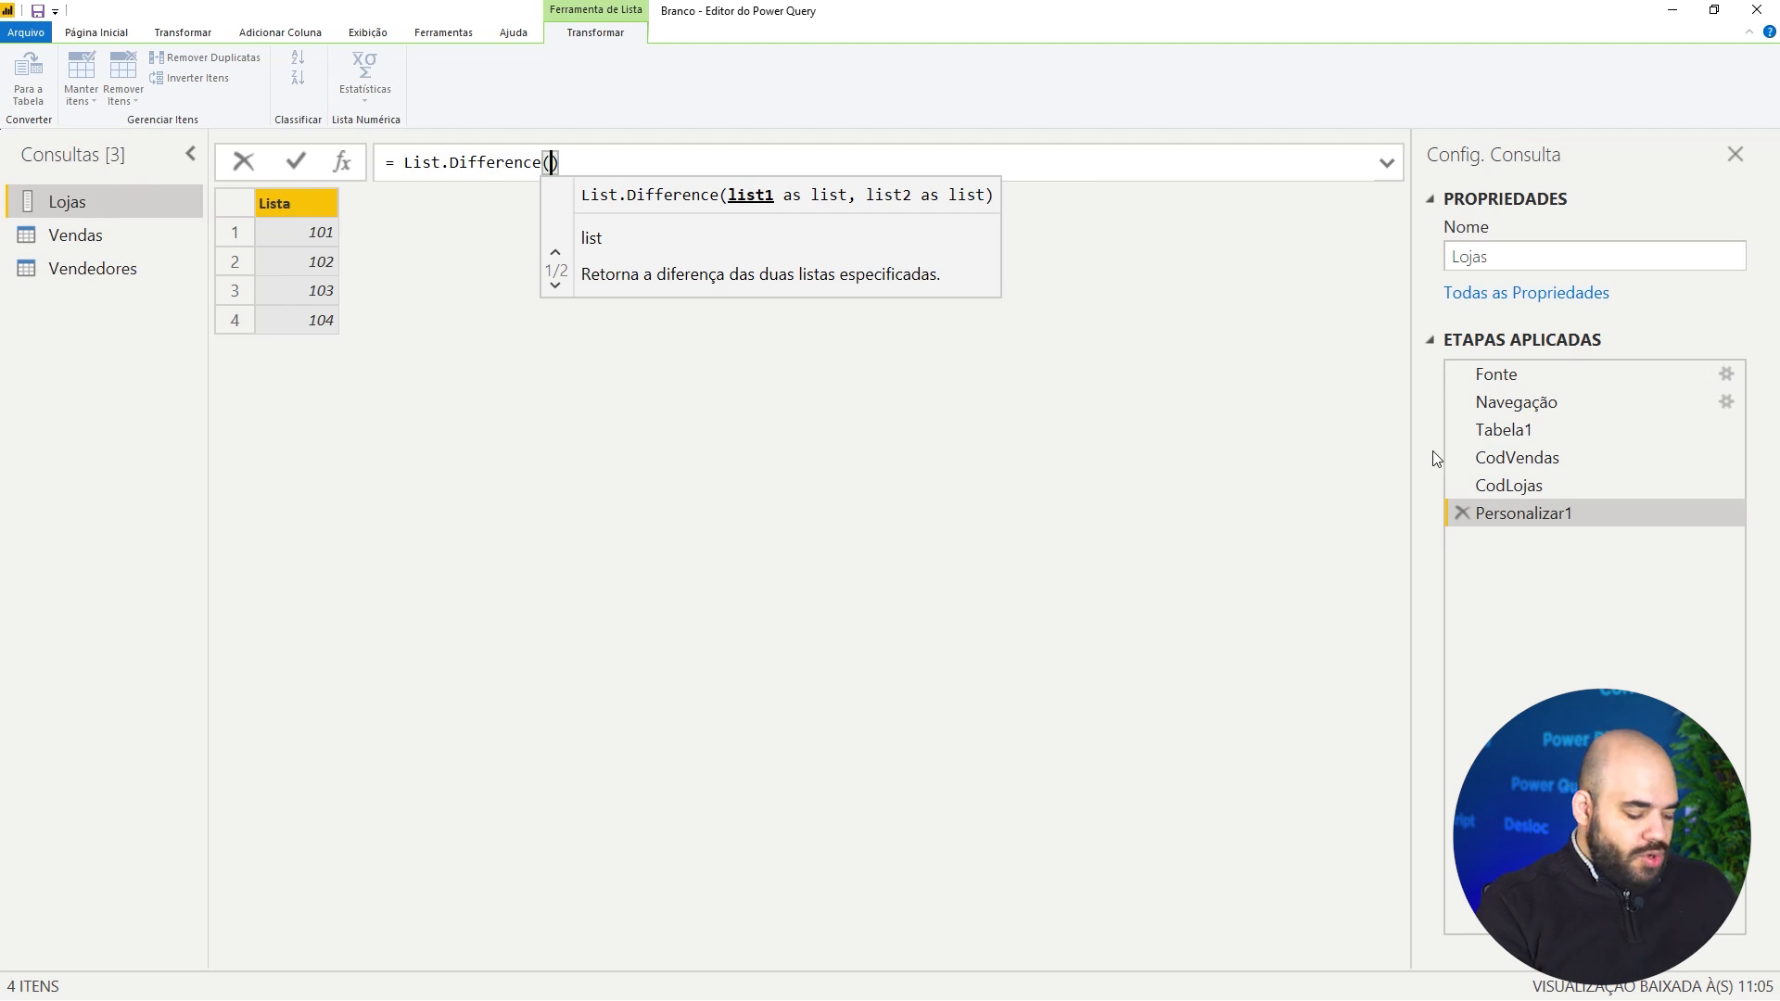
pyautogui.write('CodVendas, ')
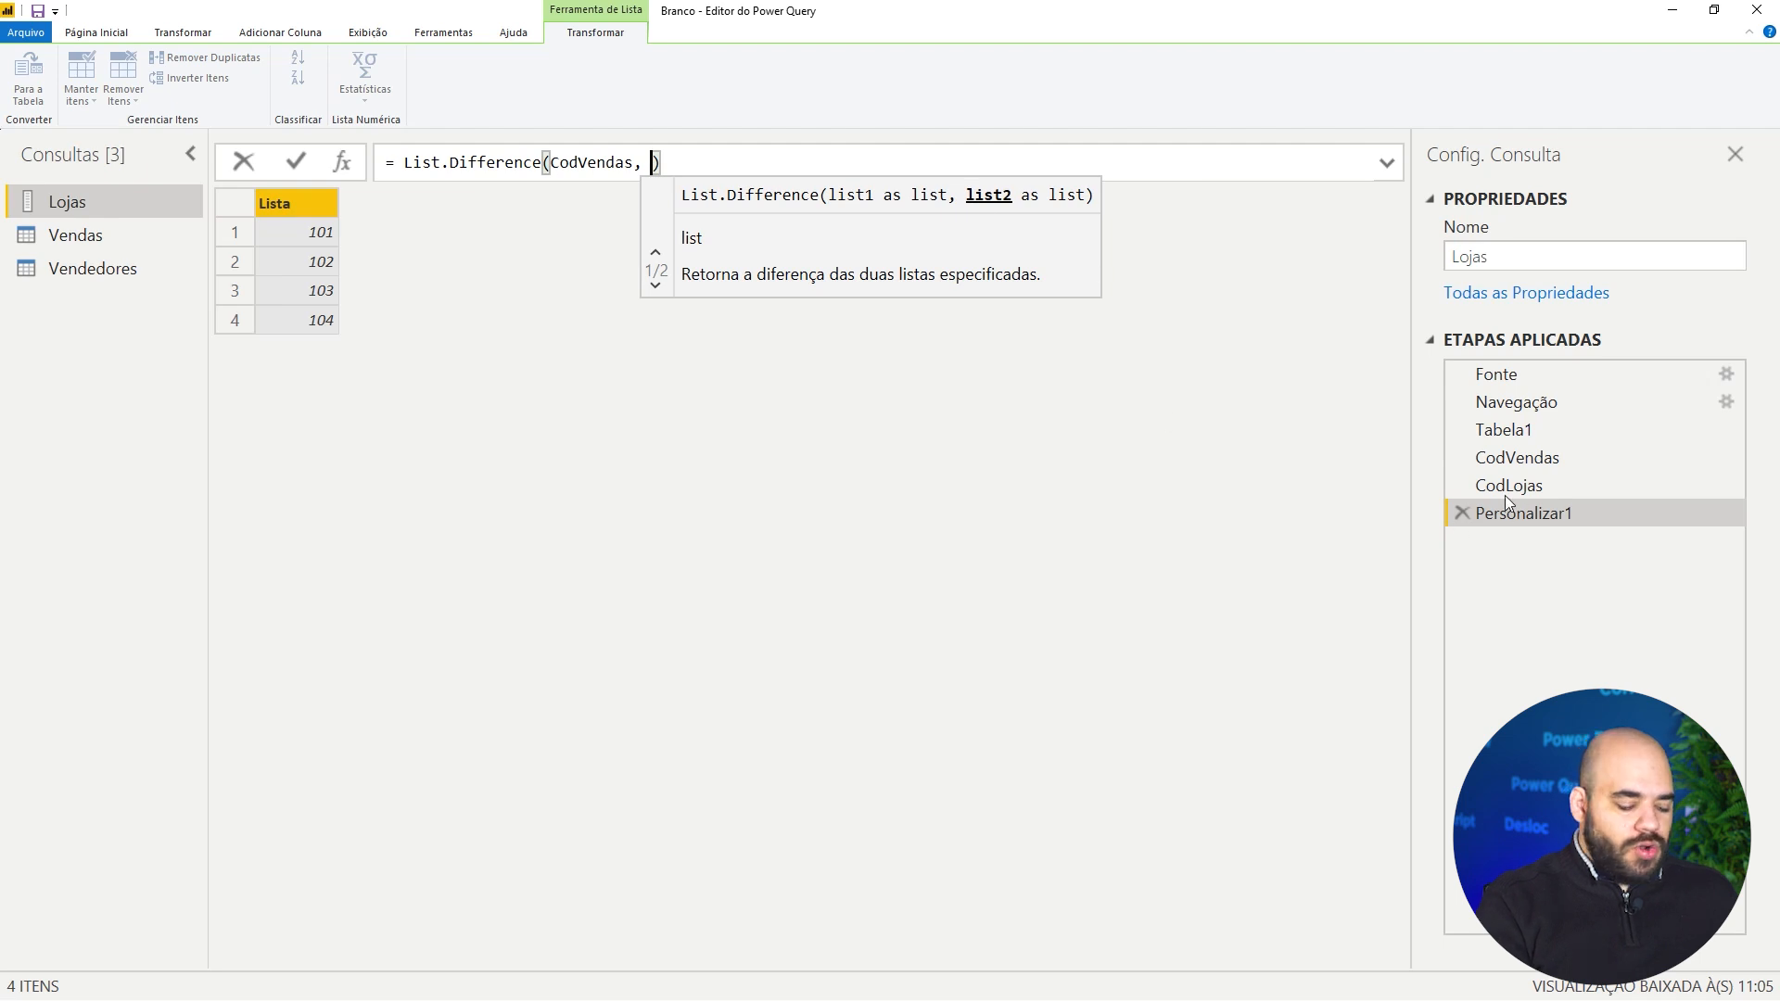
pyautogui.write('CodLojas')
pyautogui.press('Return')
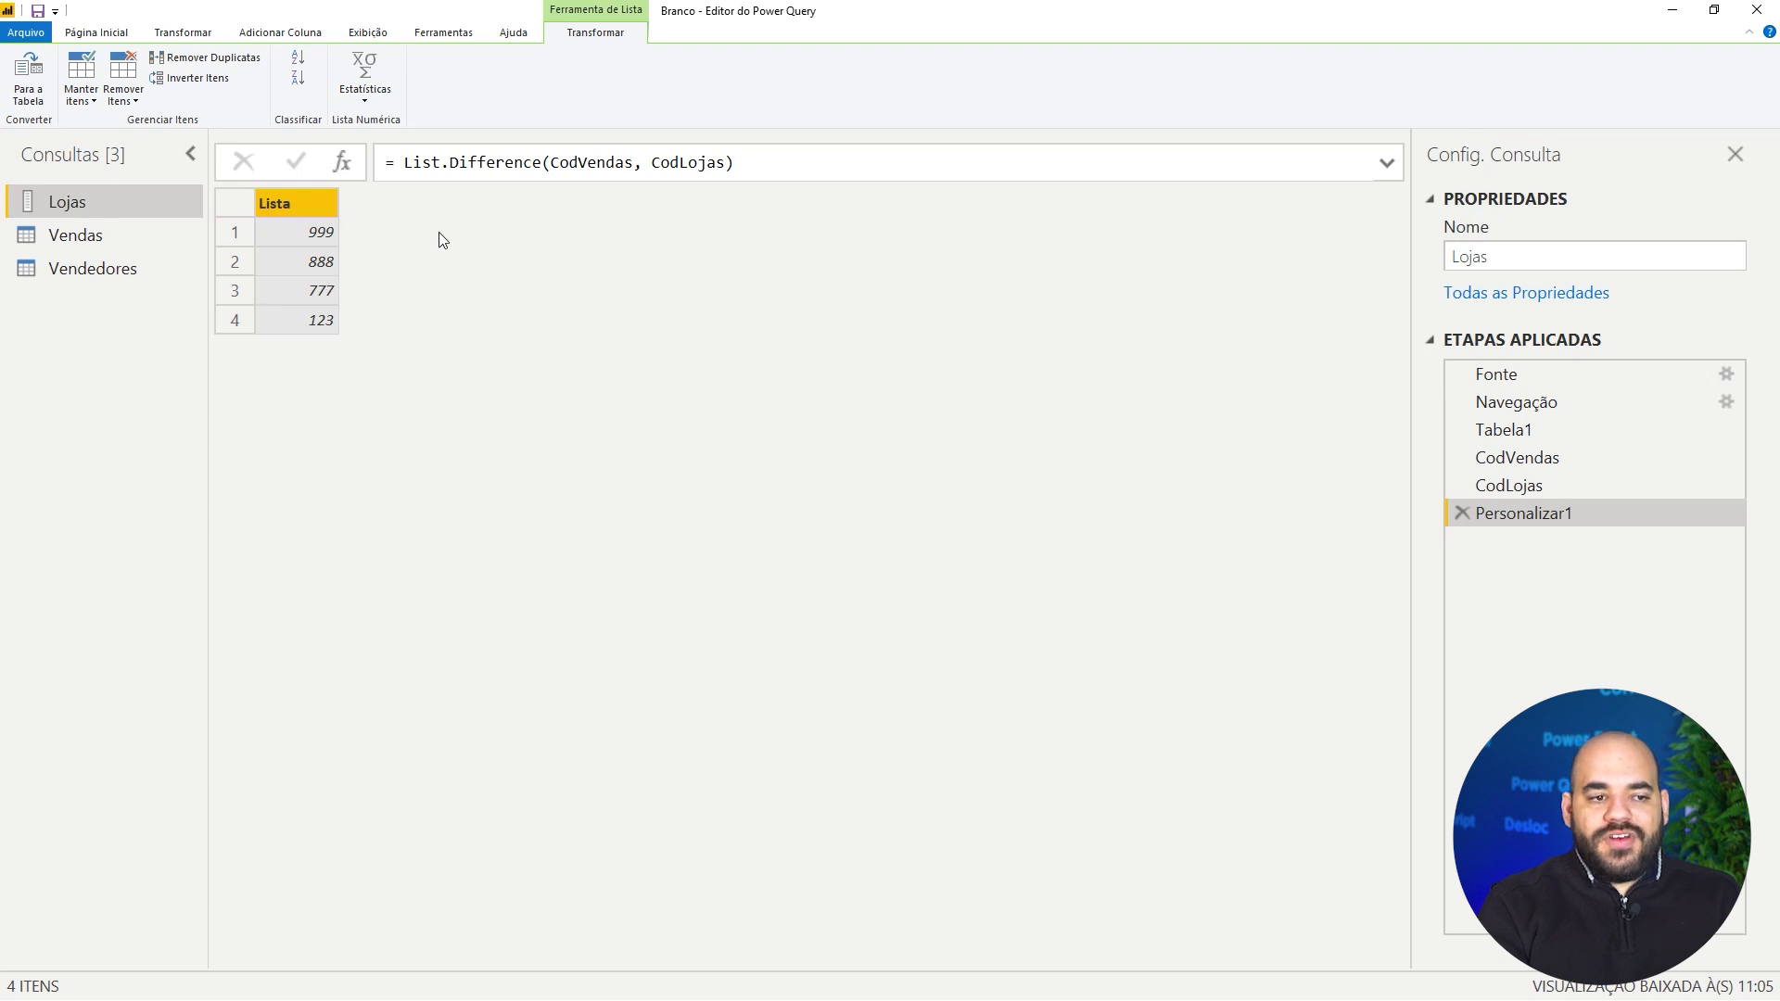
# Add another custom step after the list difference and wrap its Personalizar1 reference in List.Transform as the first argument.
pyautogui.click(1545, 431)
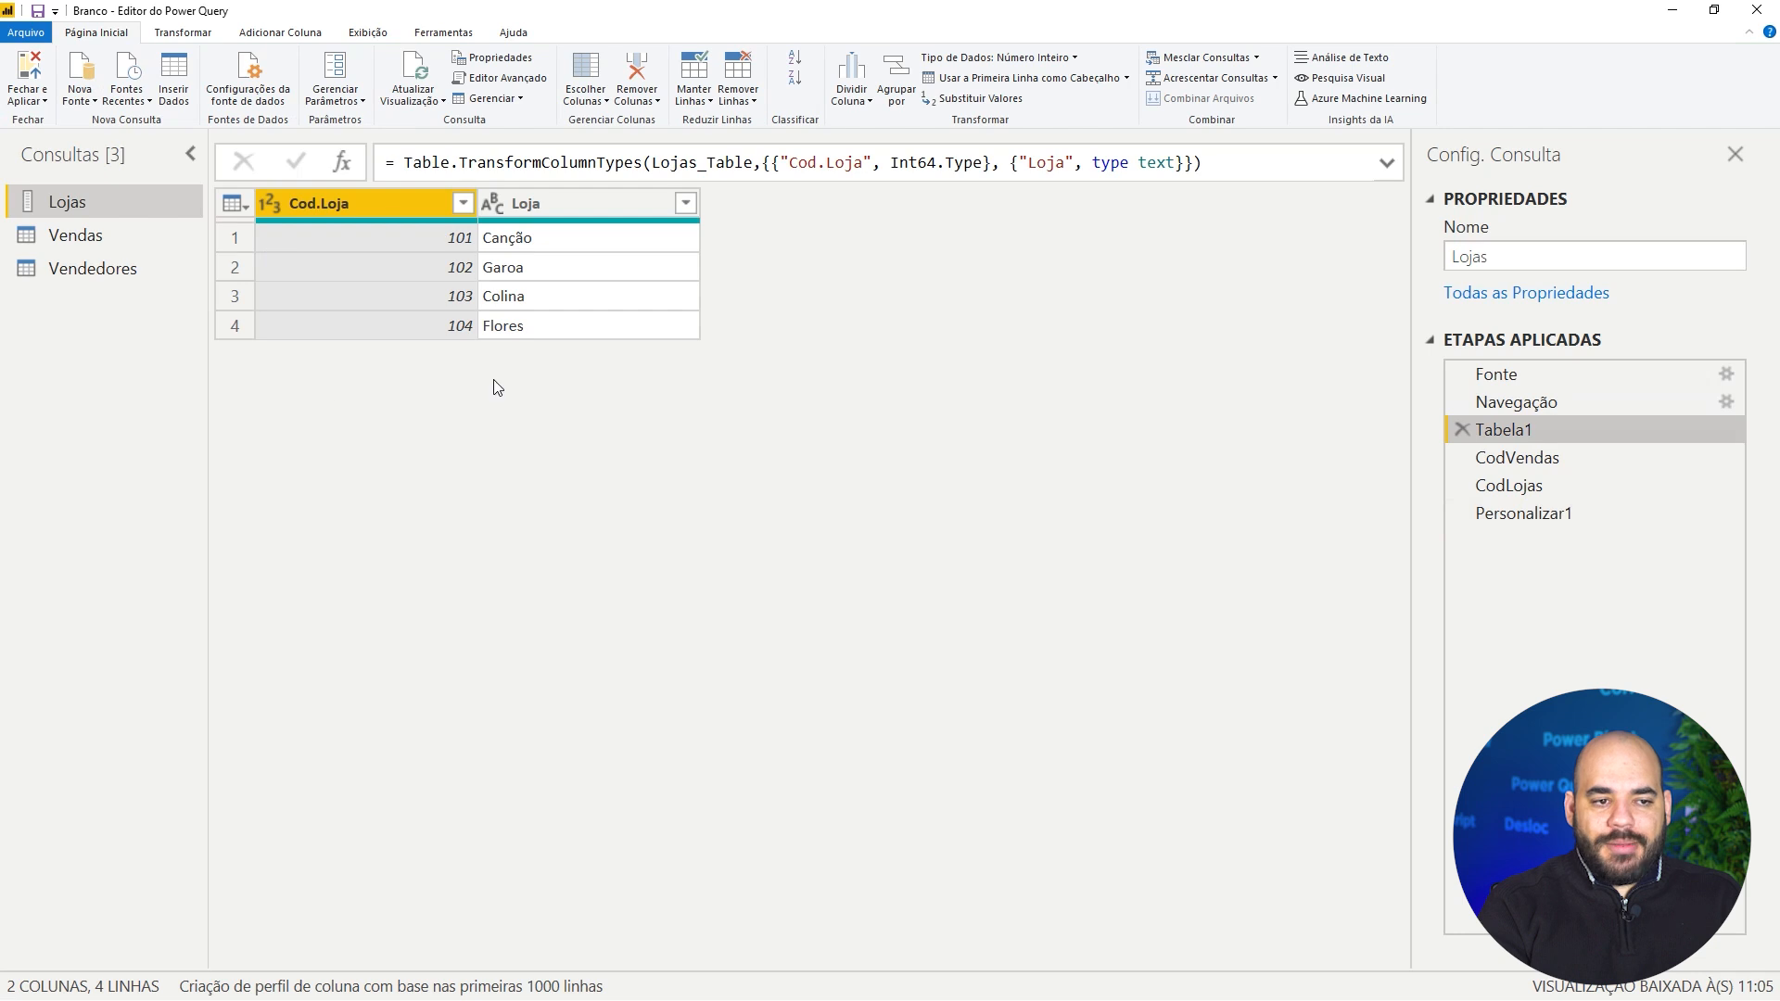
pyautogui.click(1546, 517)
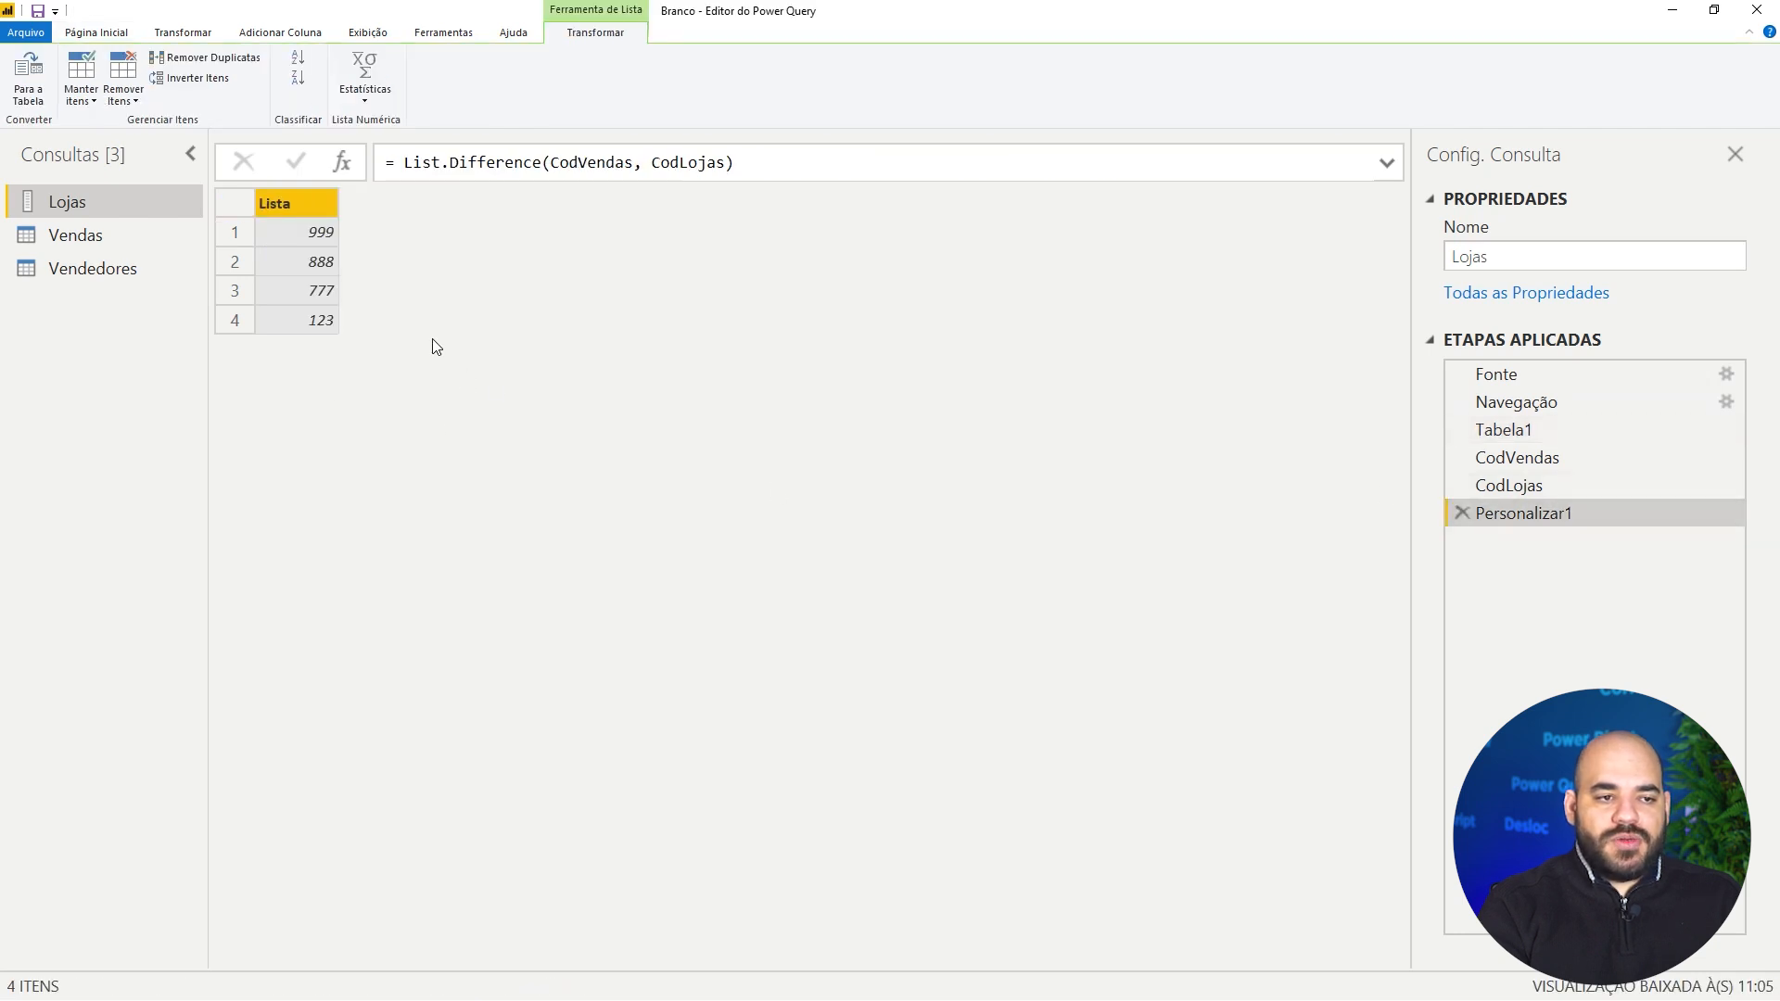
pyautogui.click(342, 164)
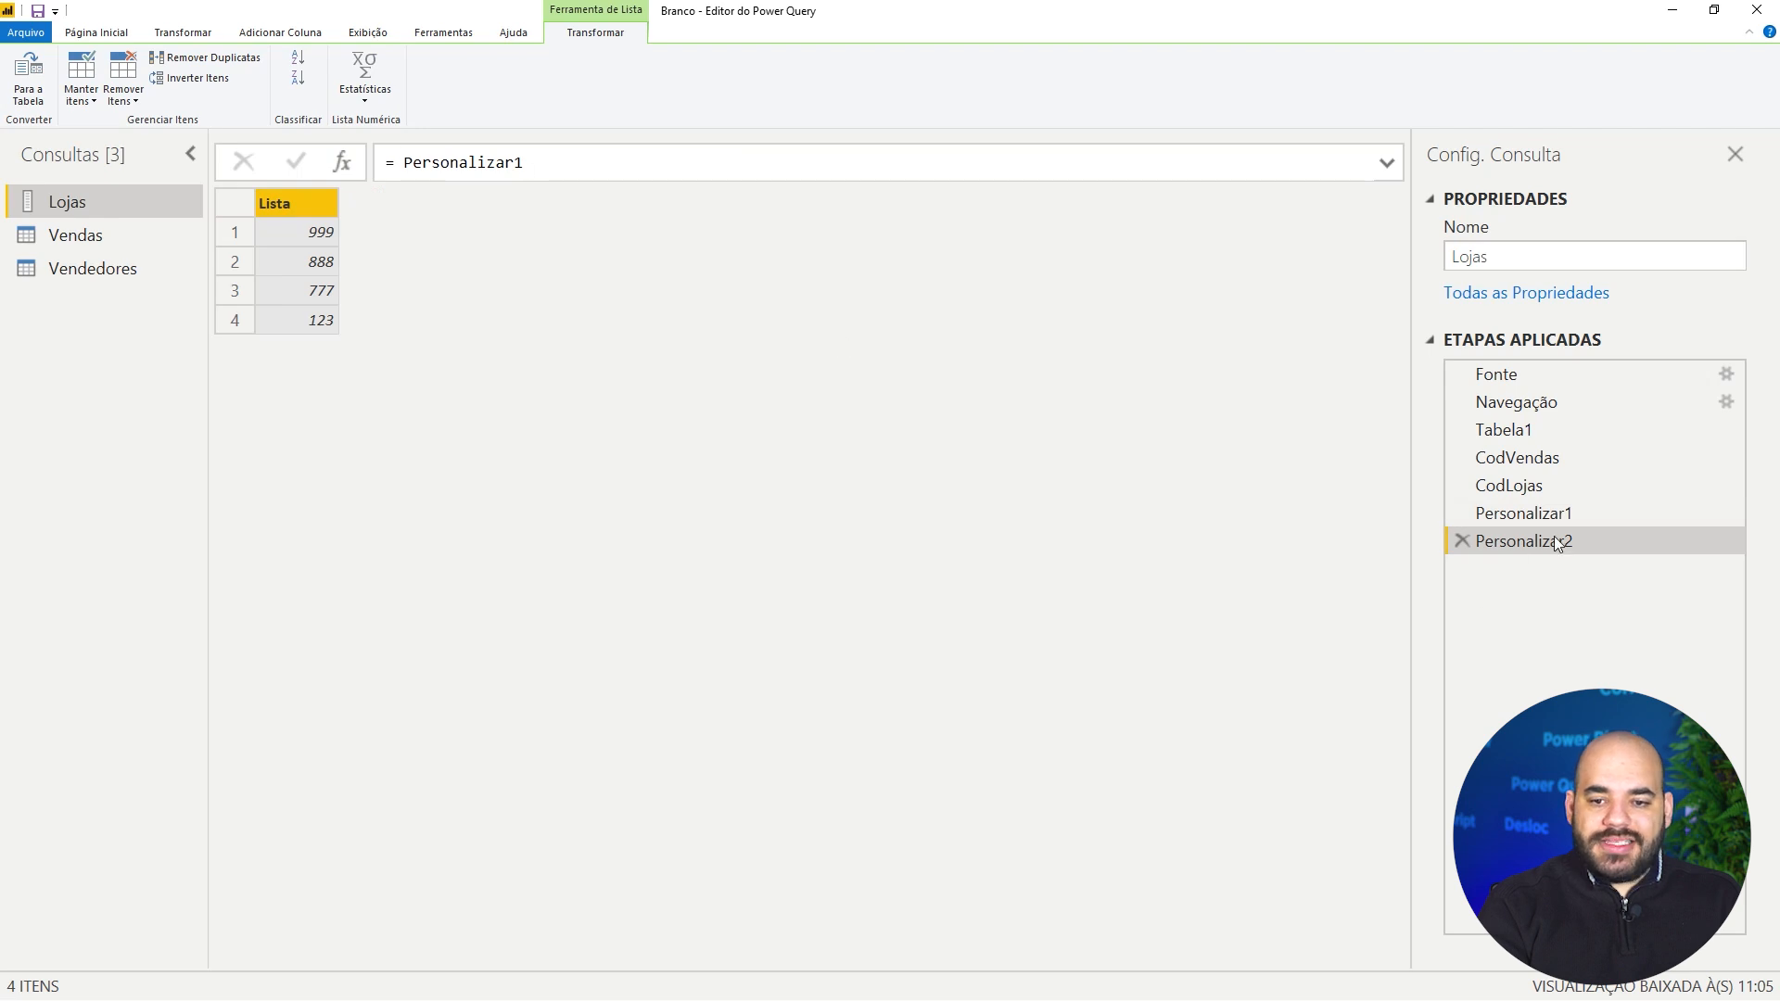
pyautogui.click(406, 168)
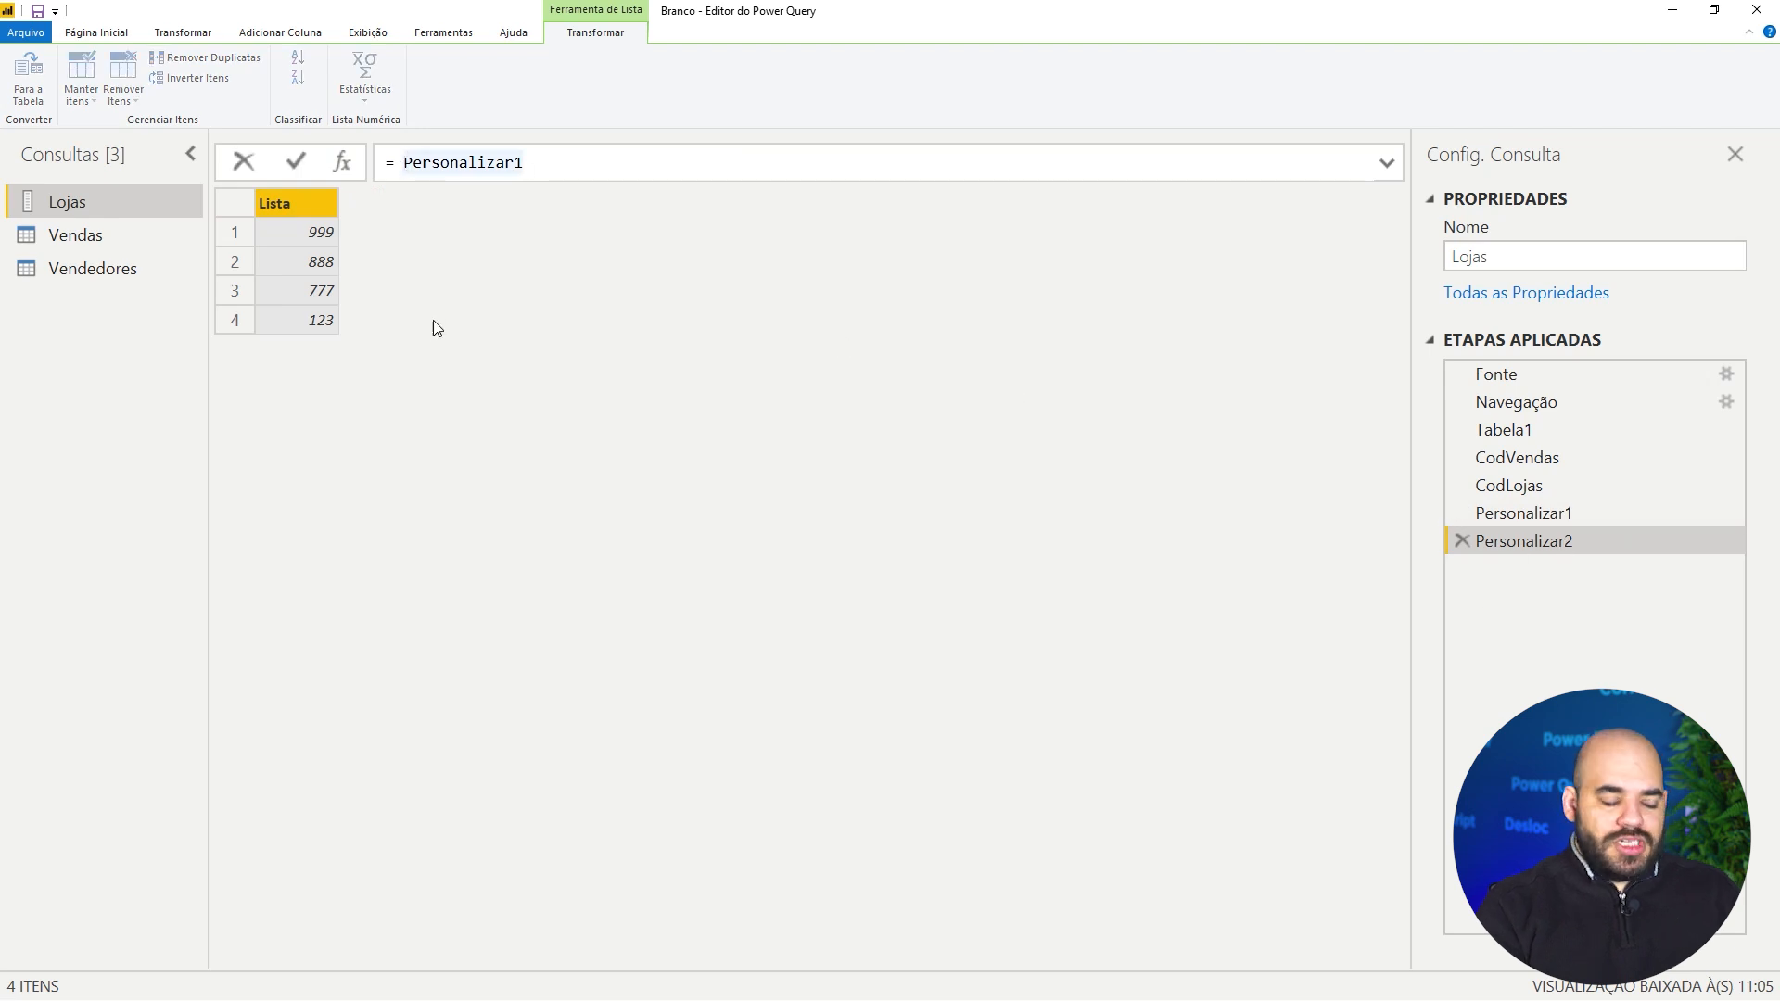
pyautogui.write('List.Transform*')
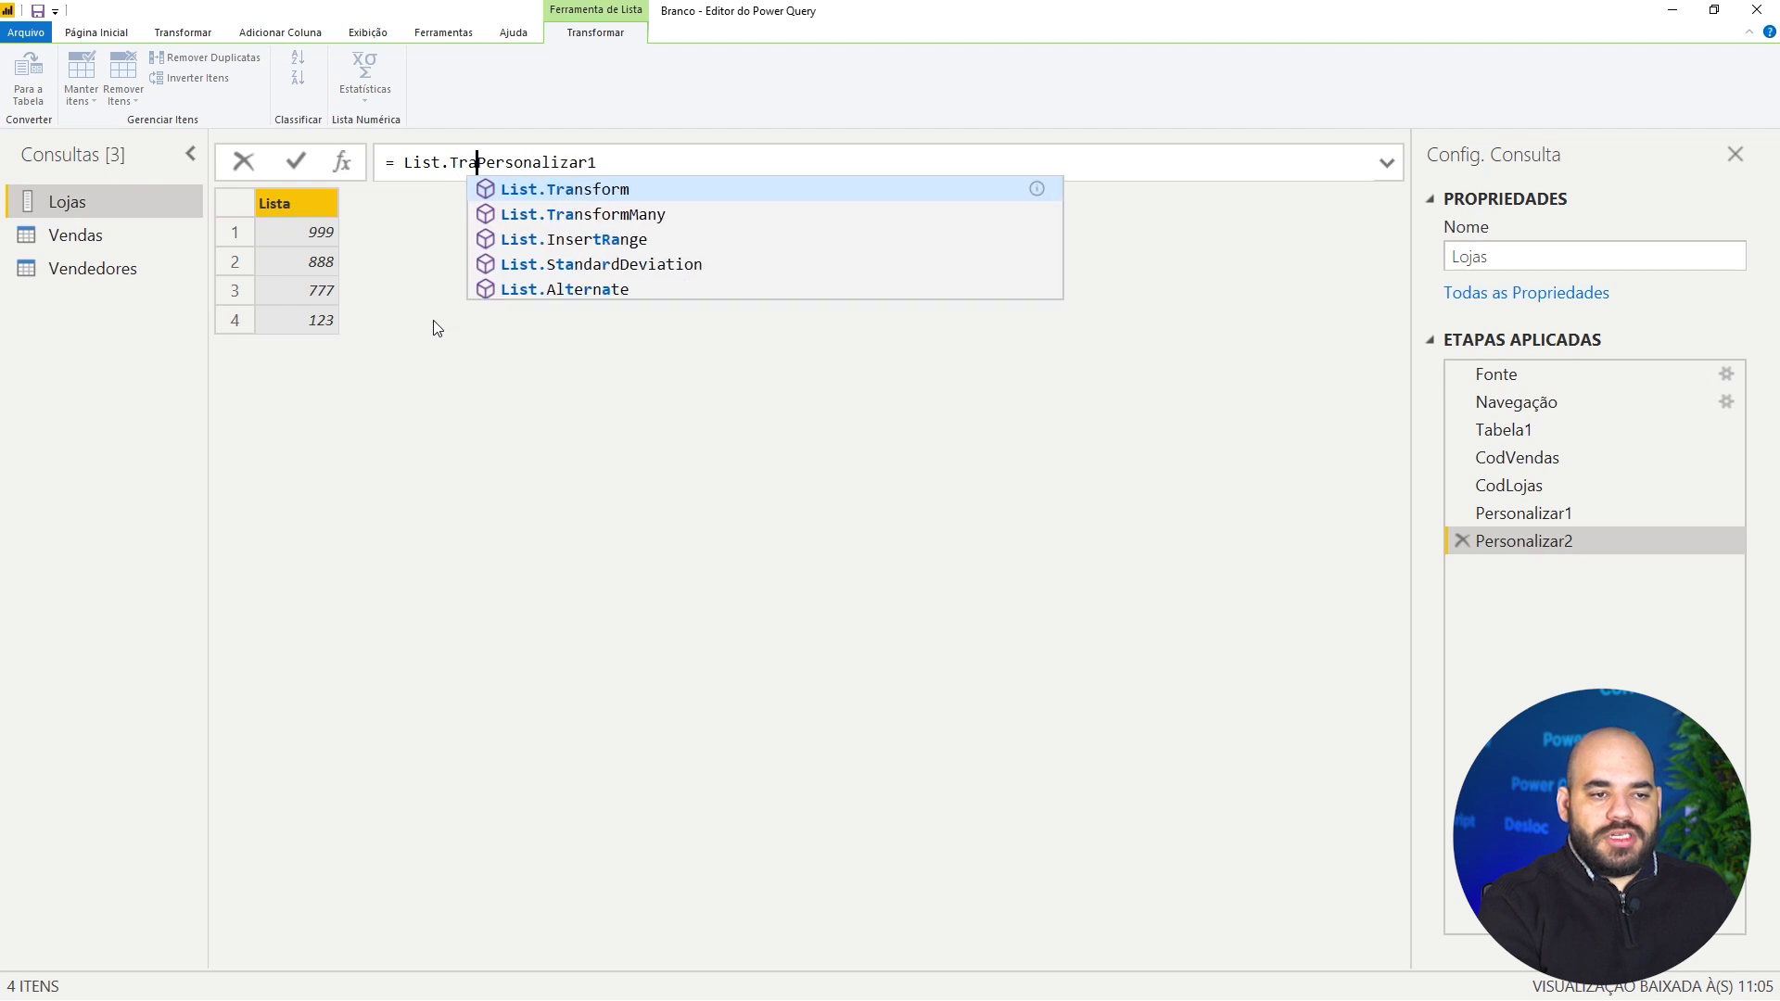
pyautogui.press('BackSpace')
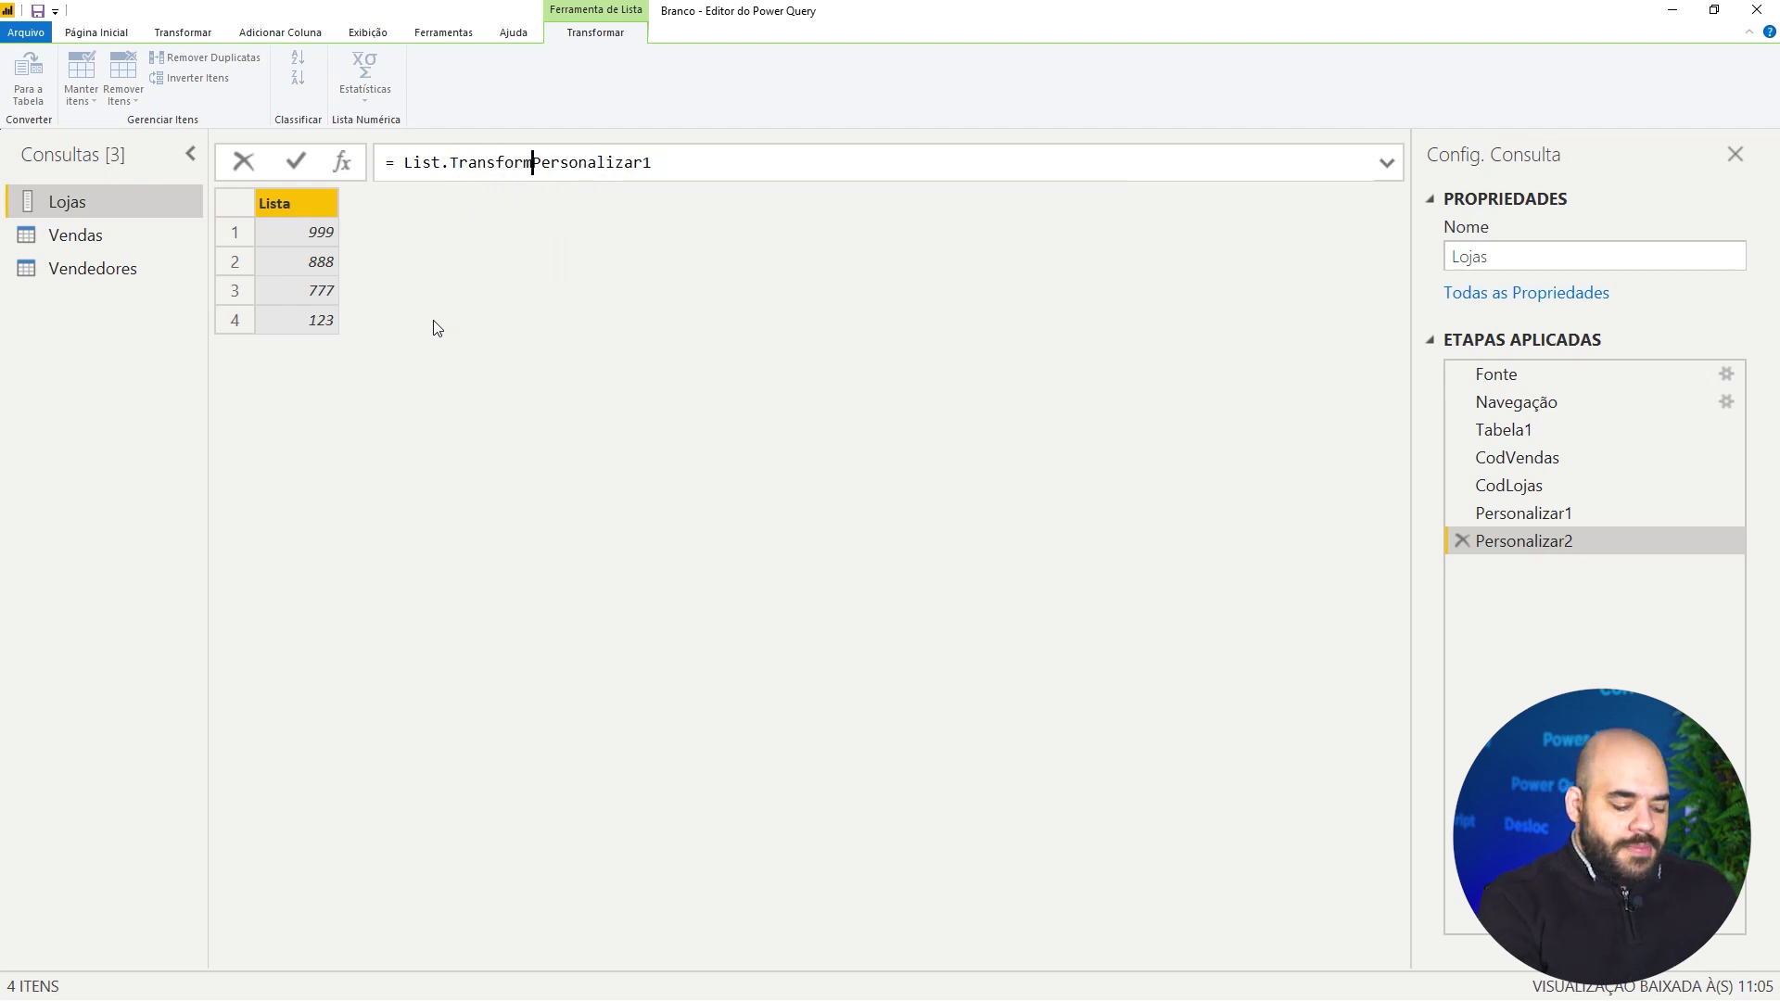
pyautogui.write('(')
pyautogui.moveTo(541, 163); pyautogui.dragTo(660, 163)
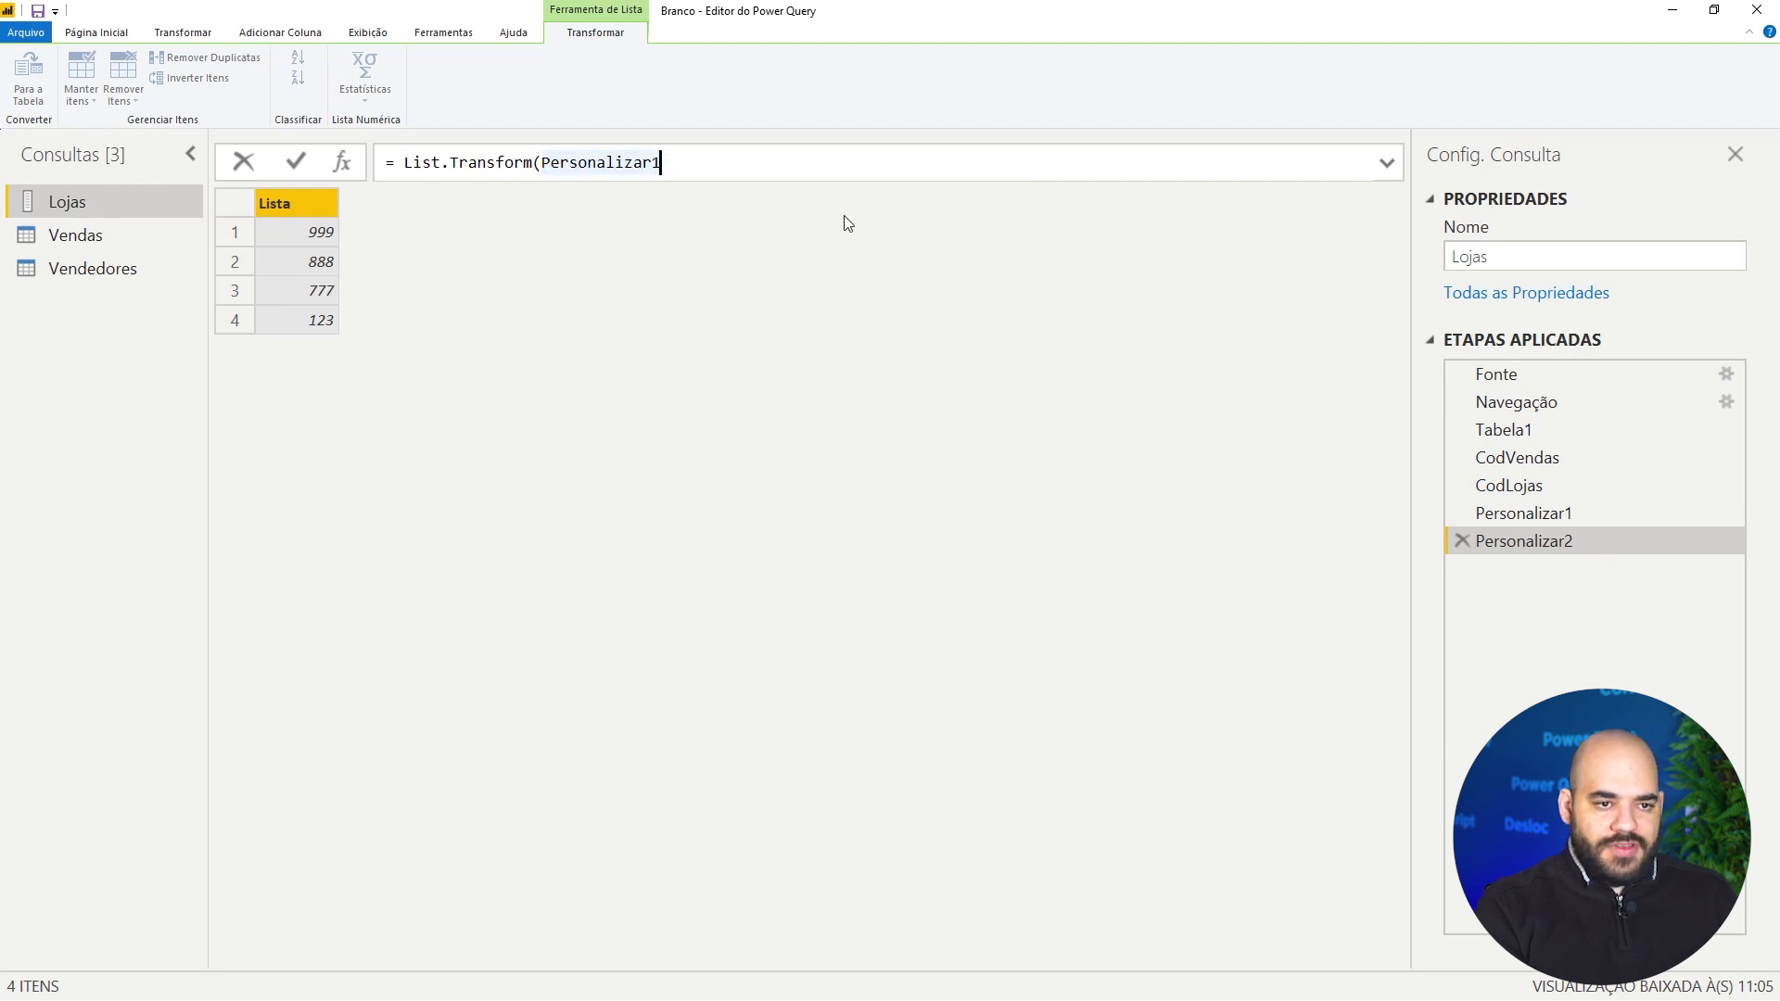
pyautogui.click(779, 175)
pyautogui.write(',')
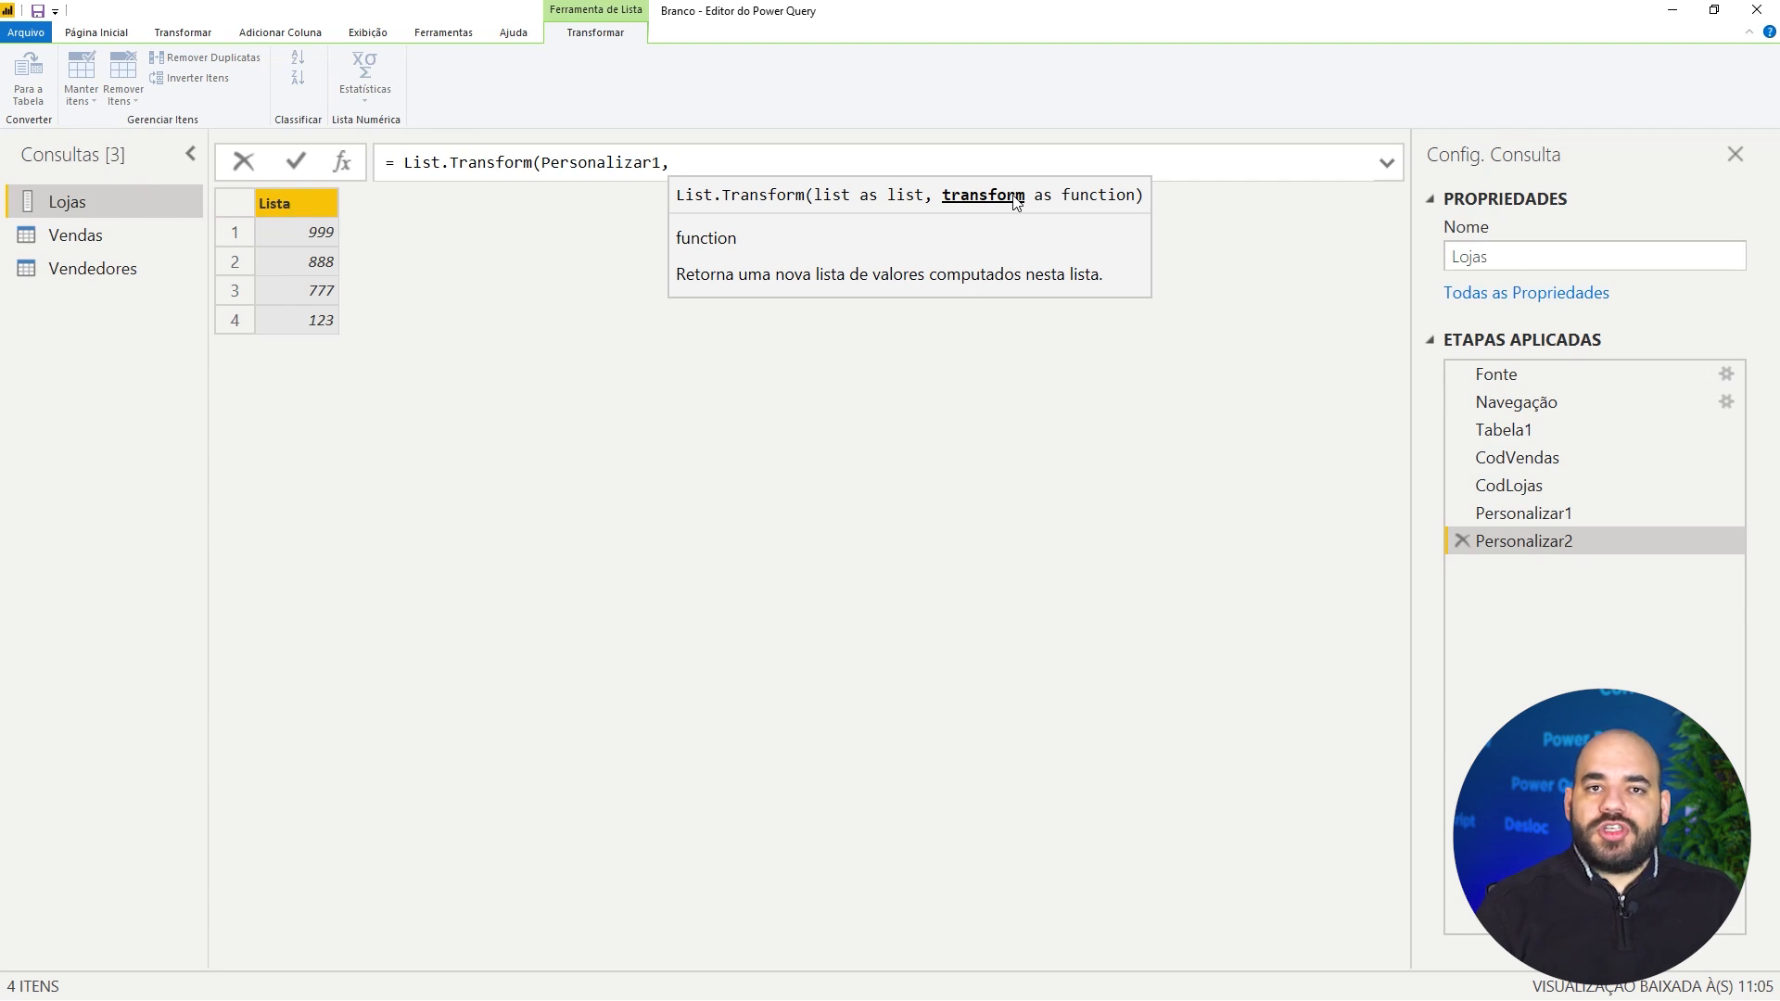
# Complete the custom step's formula as = List.Transform(Personalizar1, each { _ , "Sem Classificação" }).
pyautogui.write('each')
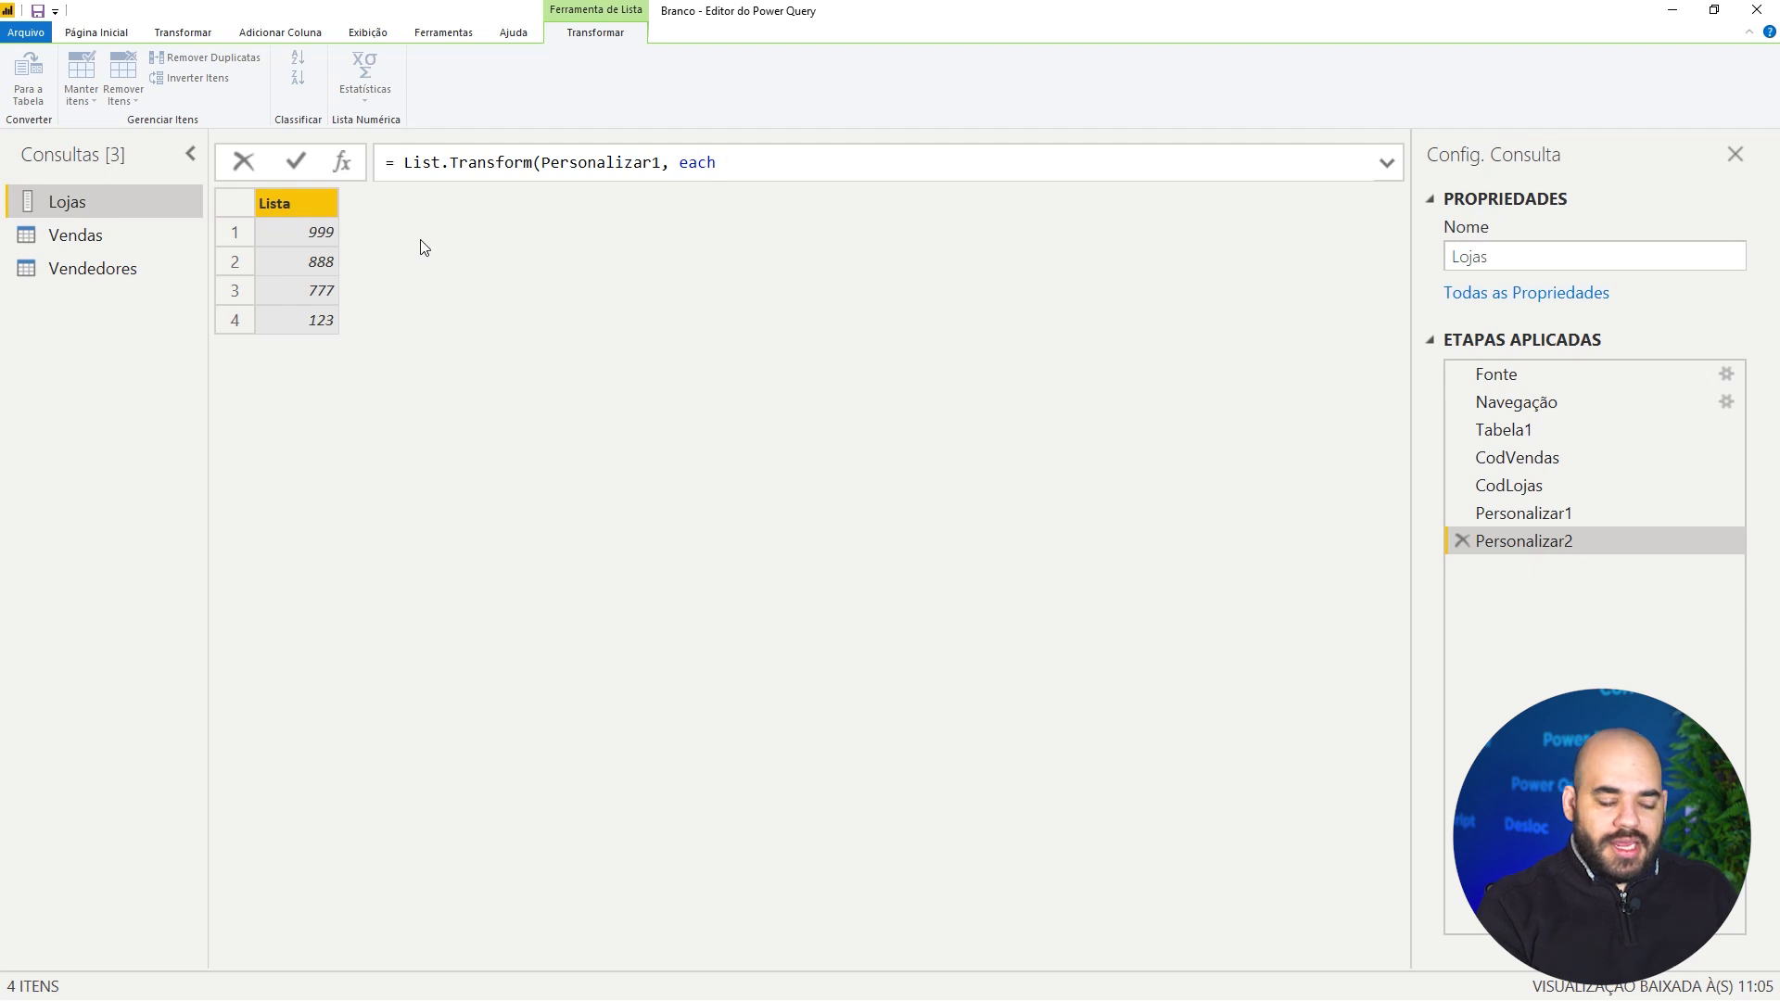
pyautogui.write('{')
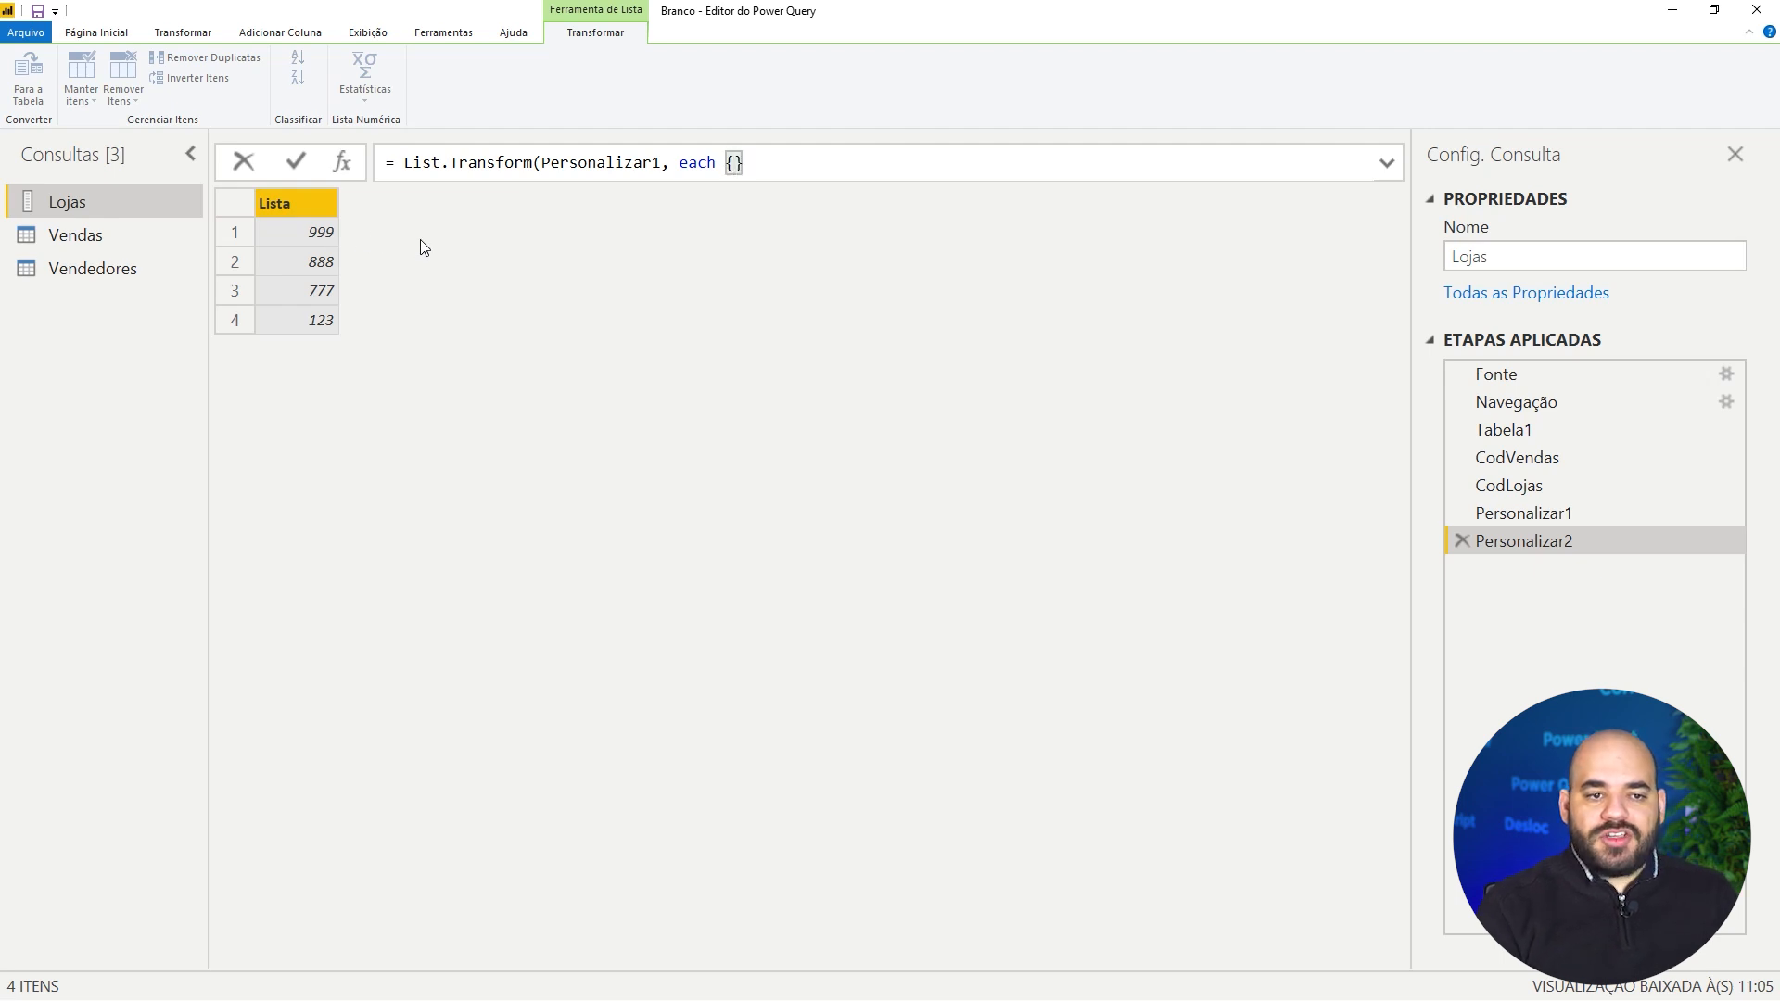
pyautogui.press('Left')
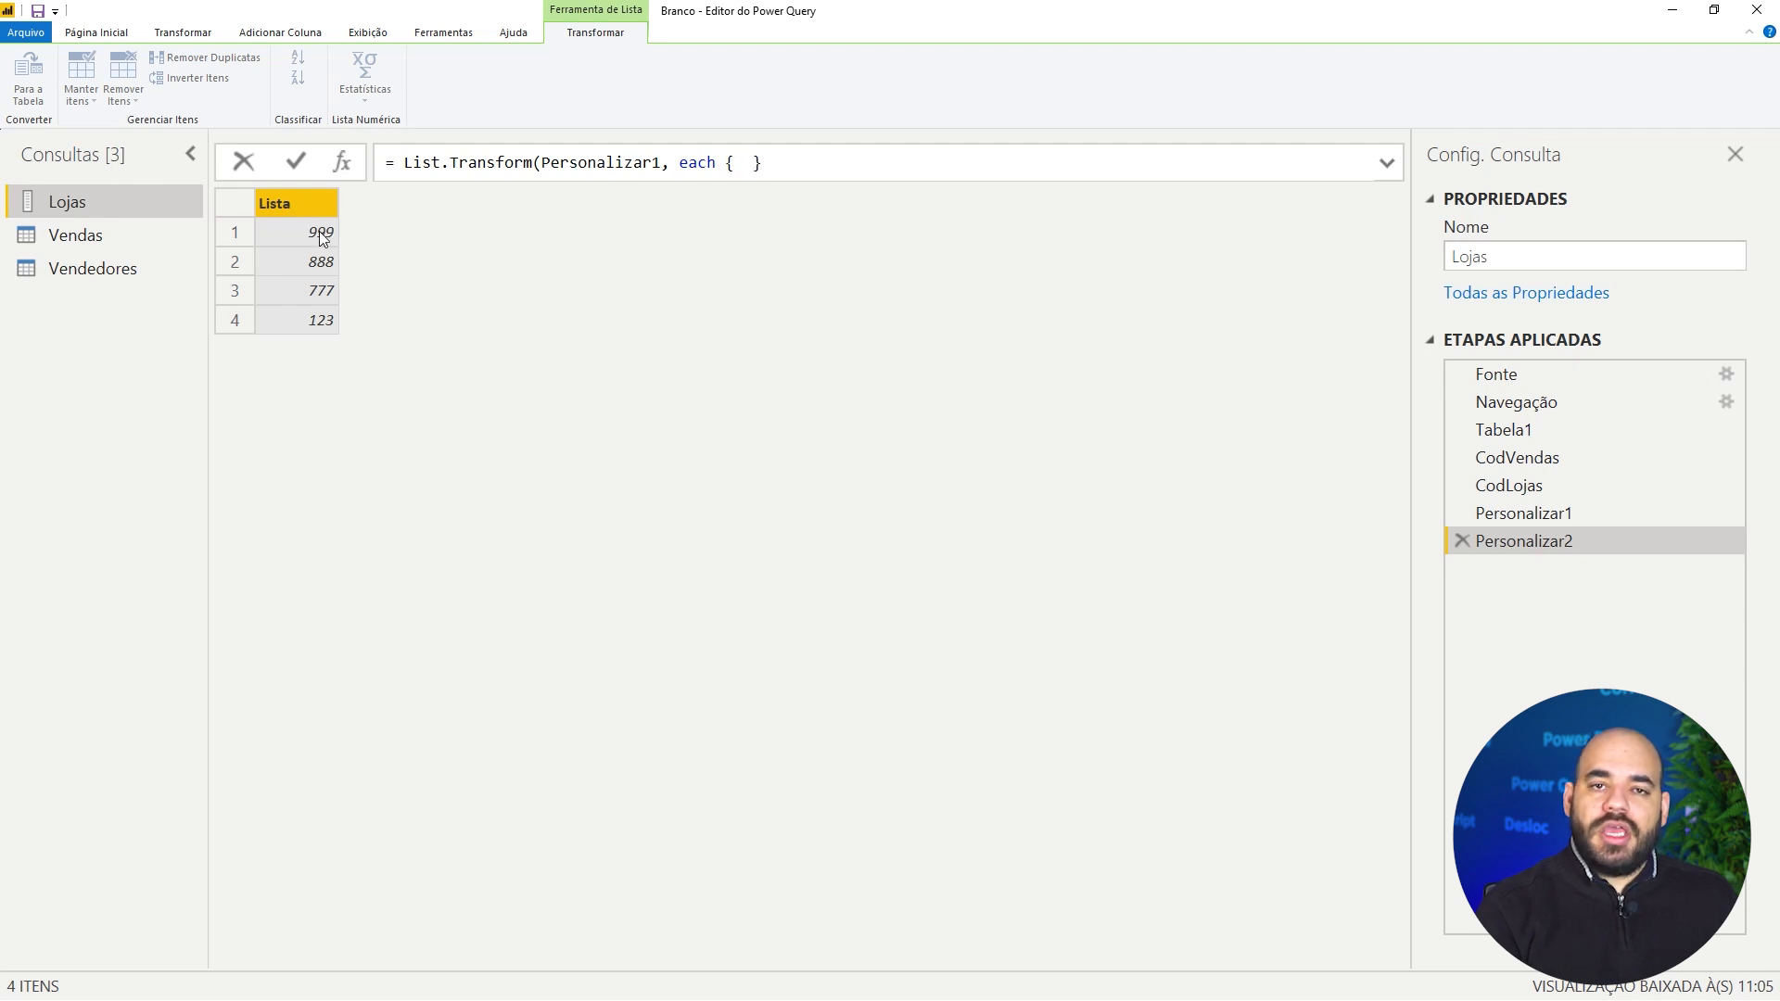
pyautogui.write('_')
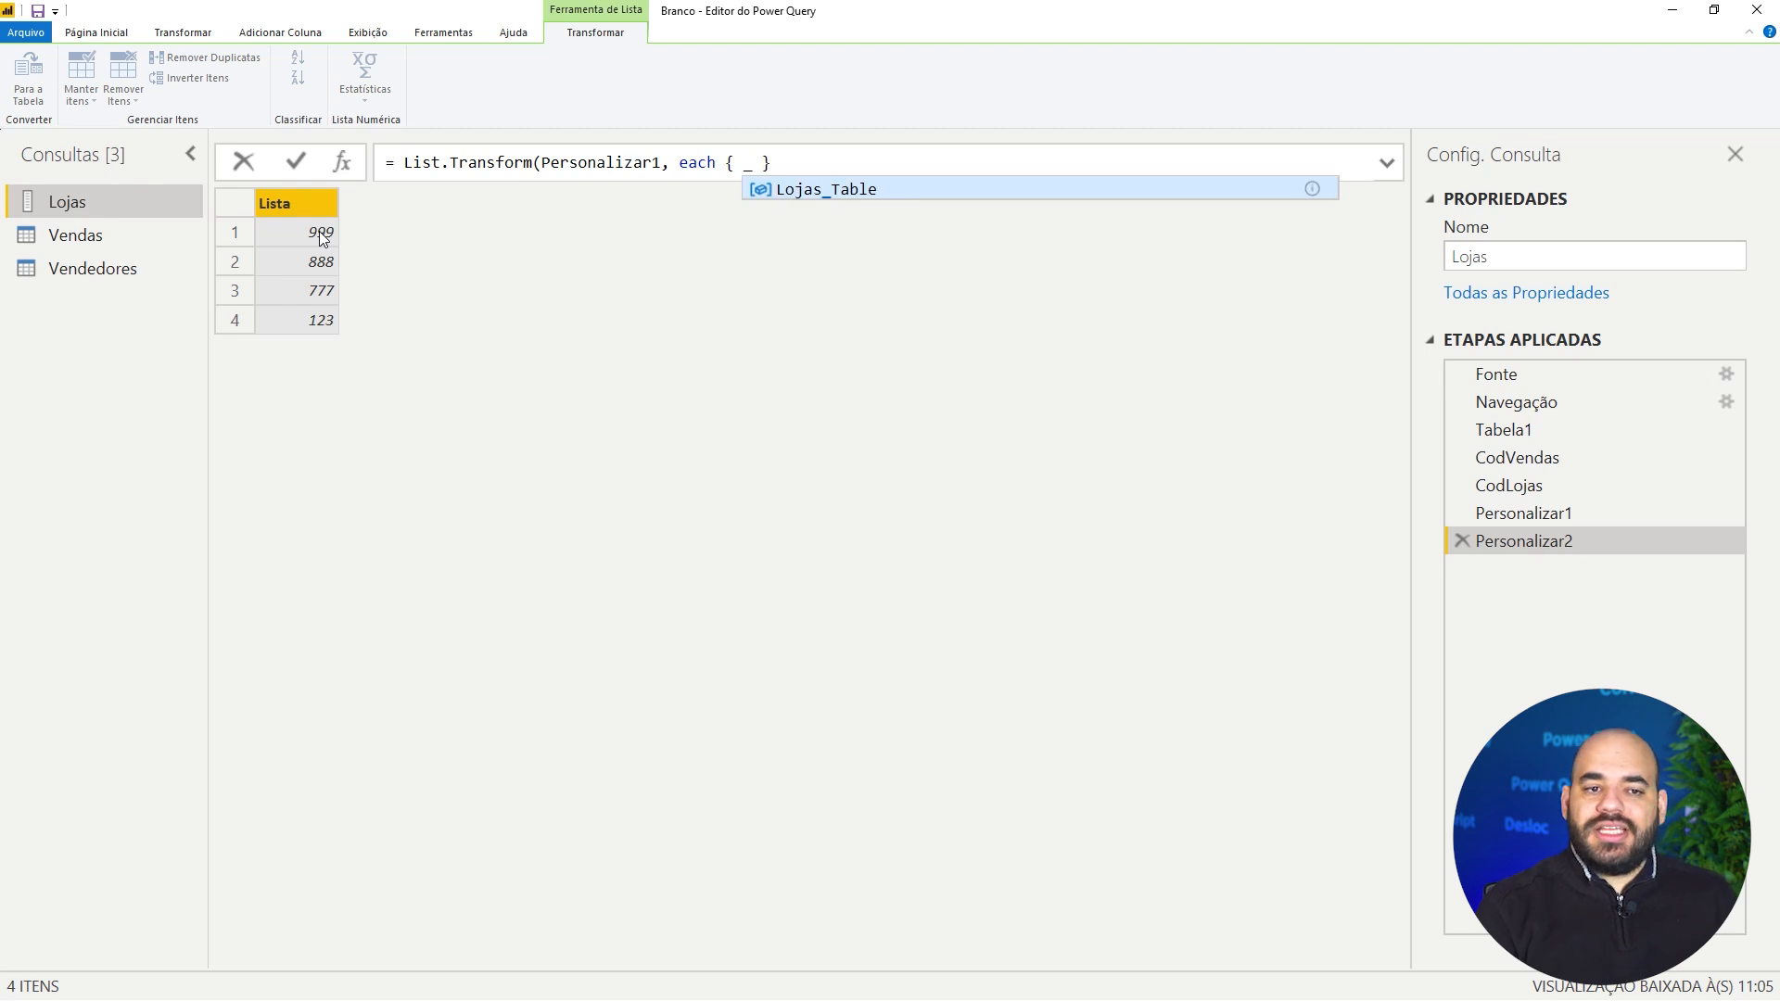
pyautogui.write(' ,')
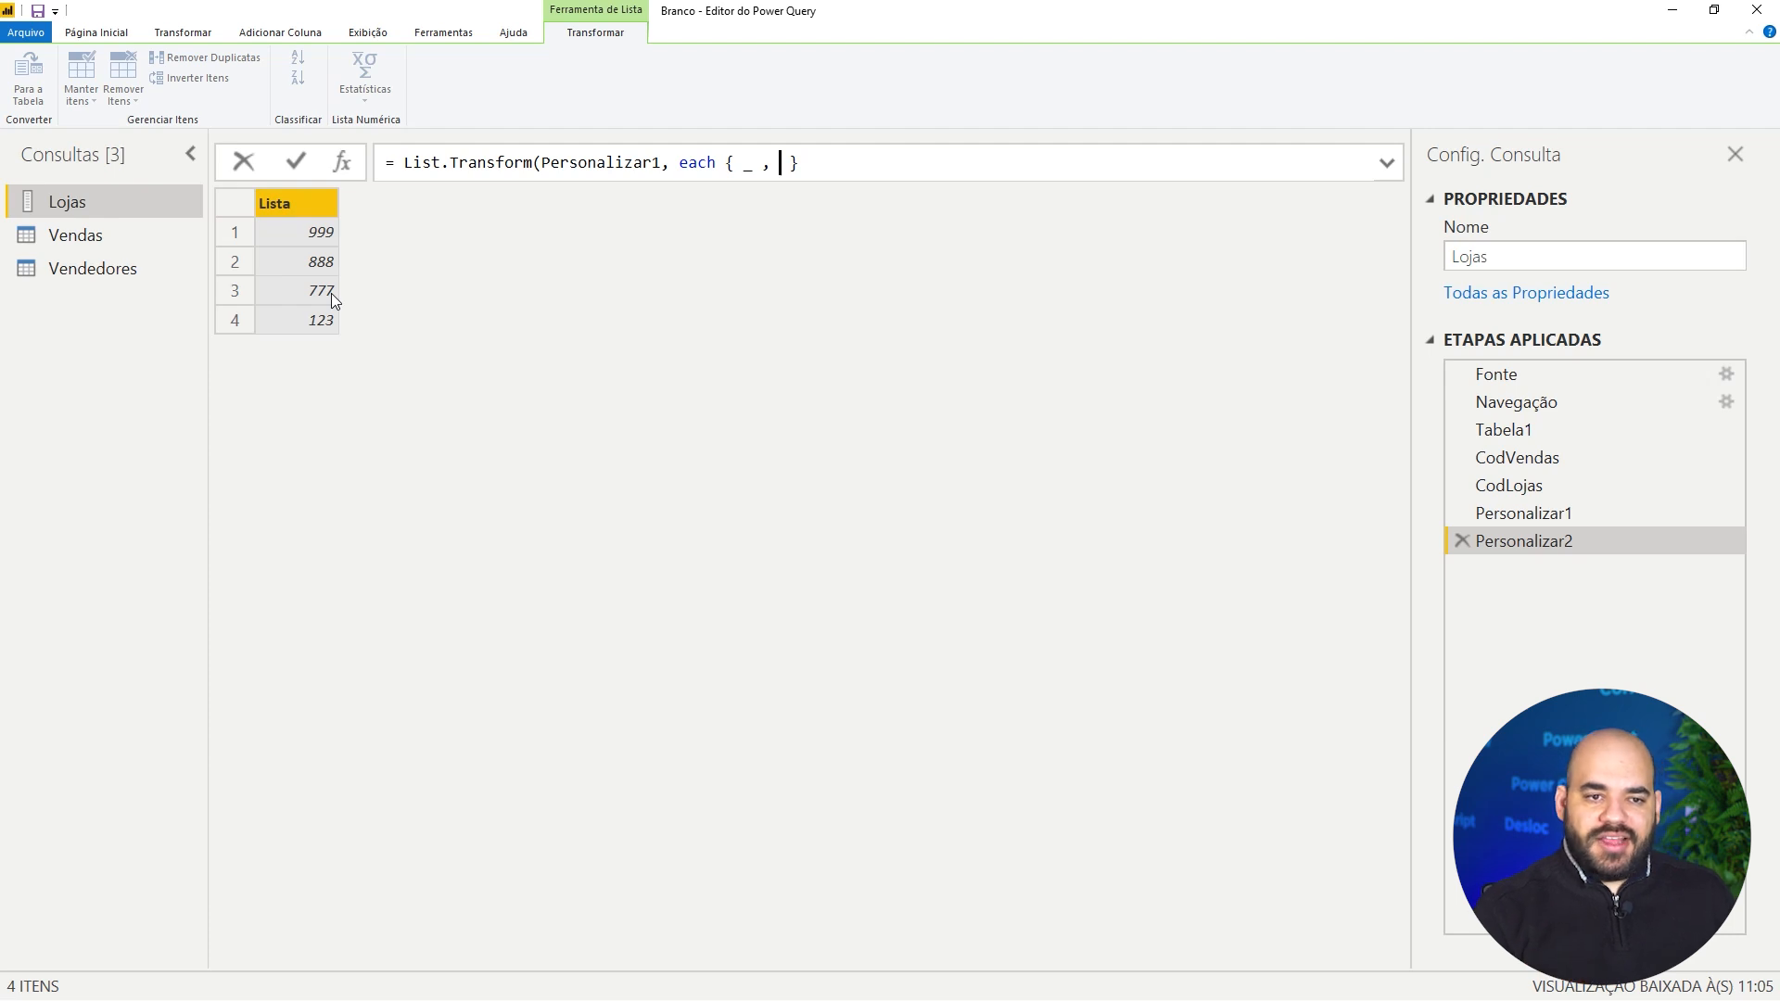
pyautogui.write('"Sem Class')
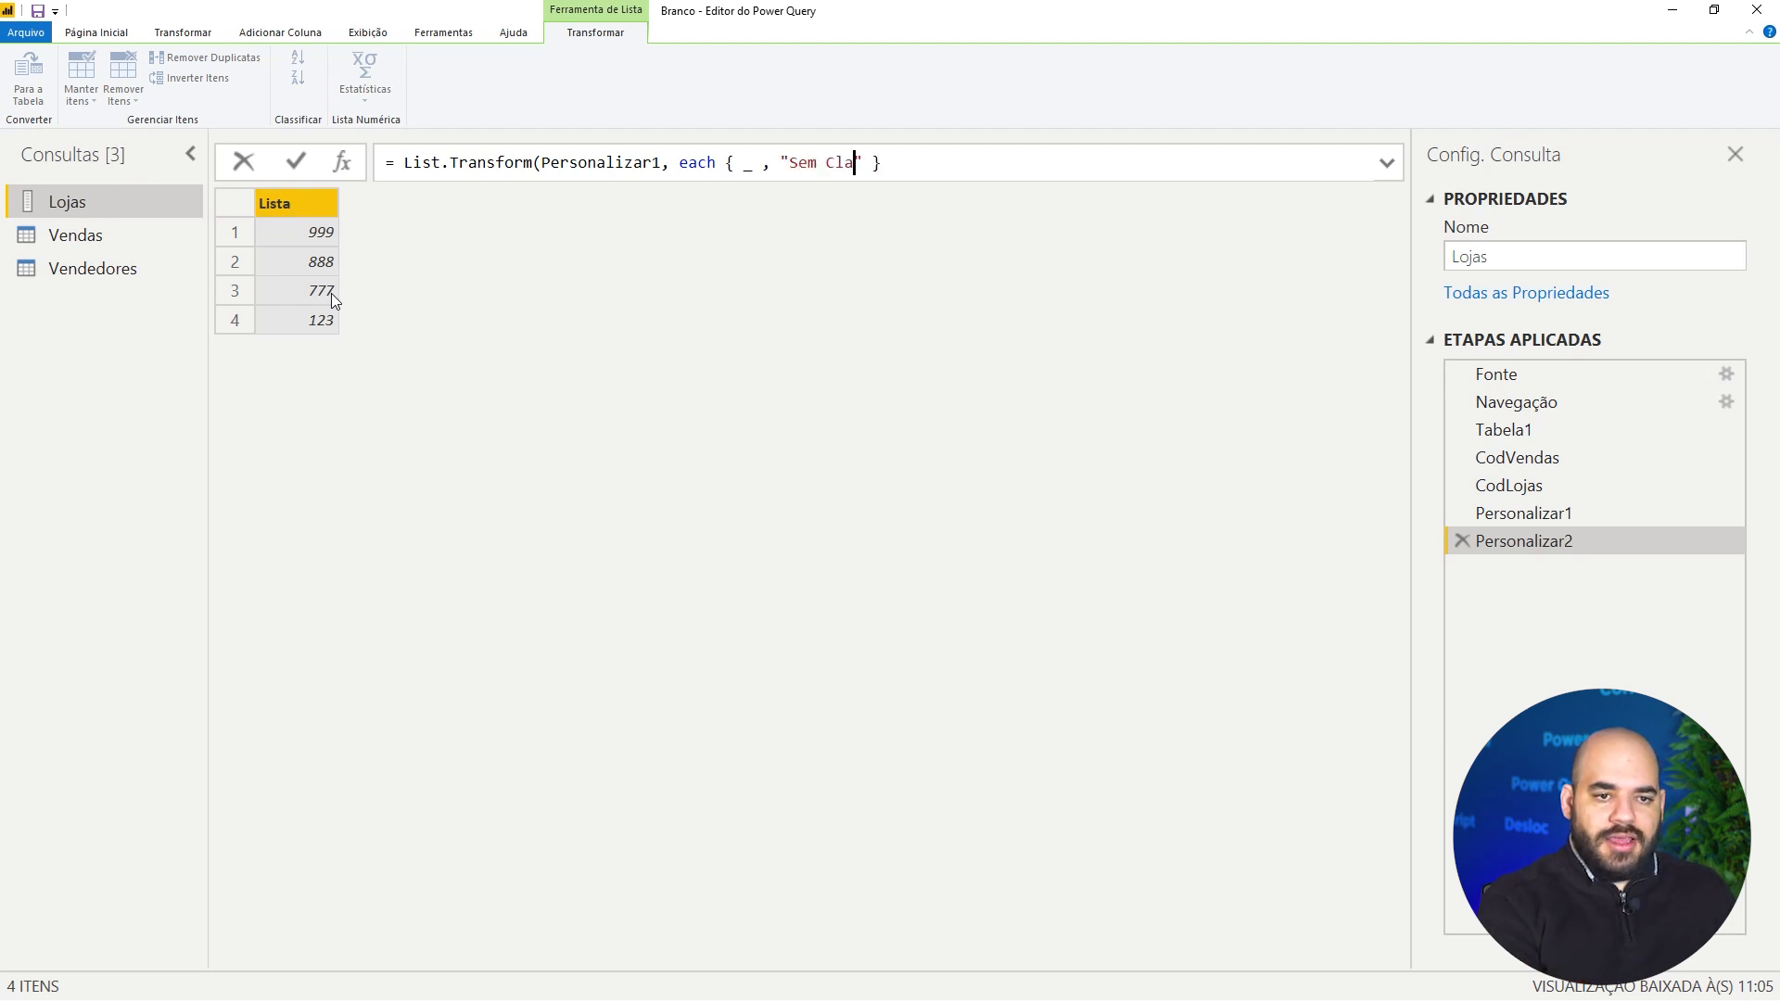
pyautogui.write('ificação')
pyautogui.press('End')
pyautogui.write(')')
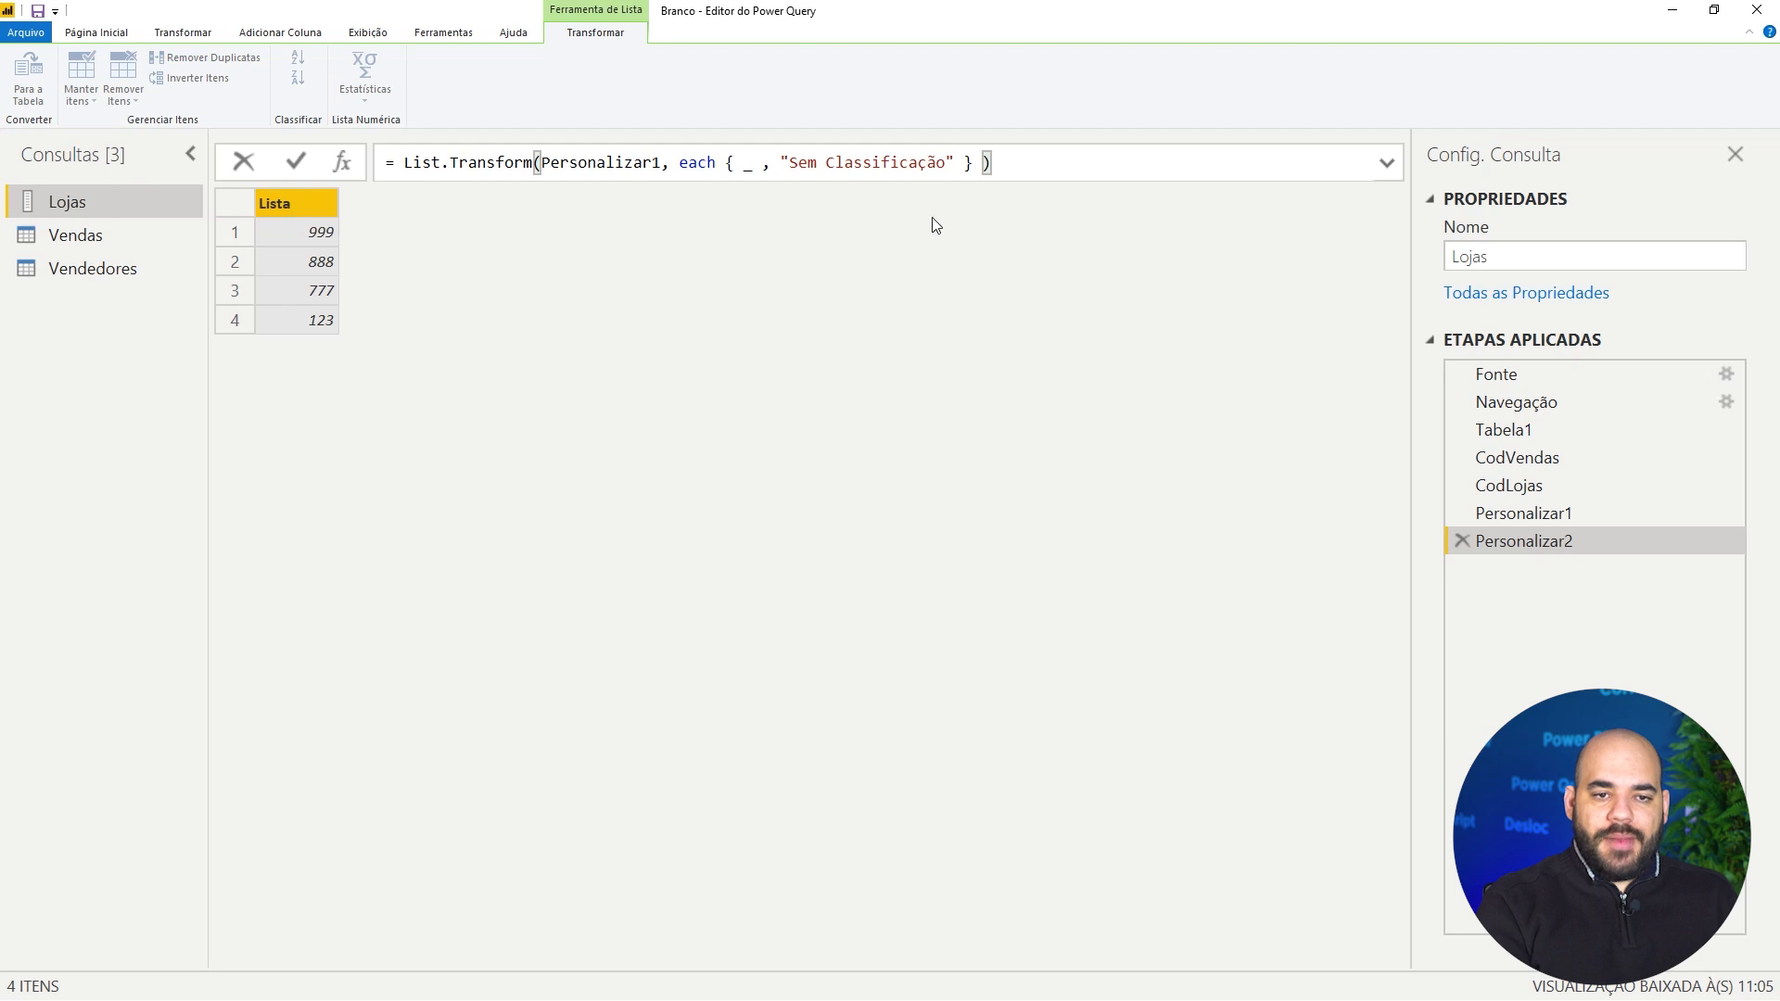
pyautogui.press('Return')
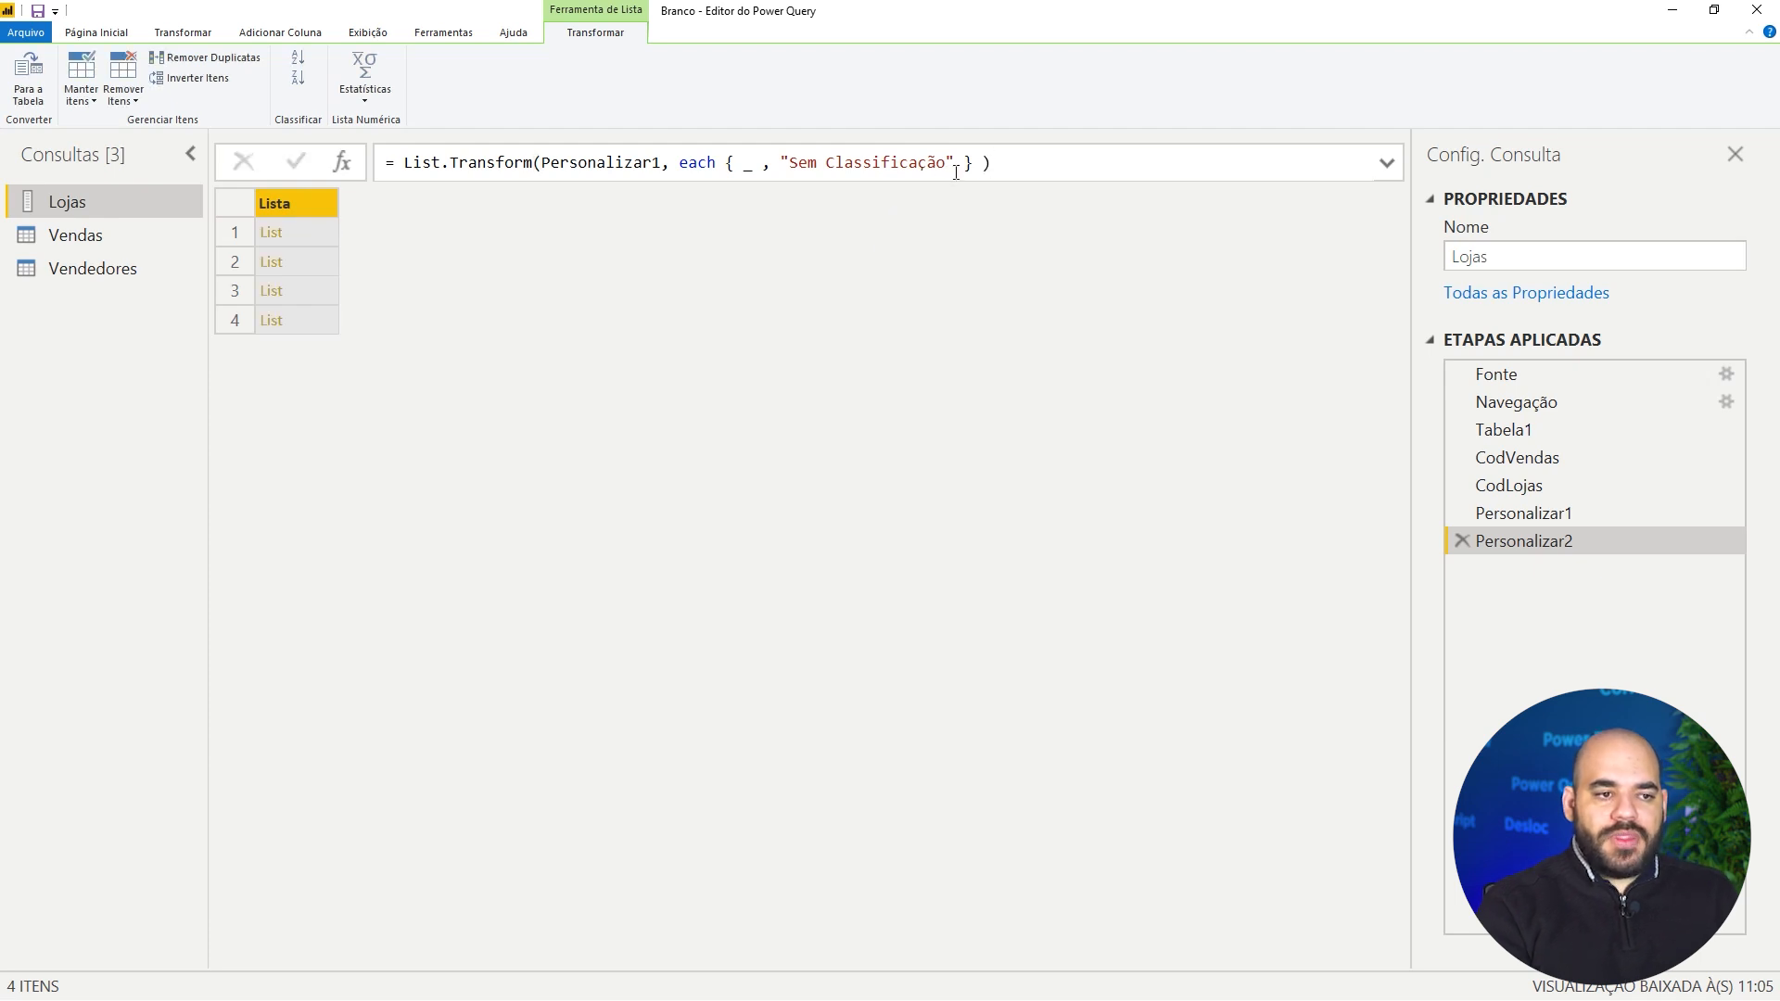
# Preview the contents of the nested lists in Personalizar2 and compare them with the column layout of the Tabela1 step.
pyautogui.click(323, 235)
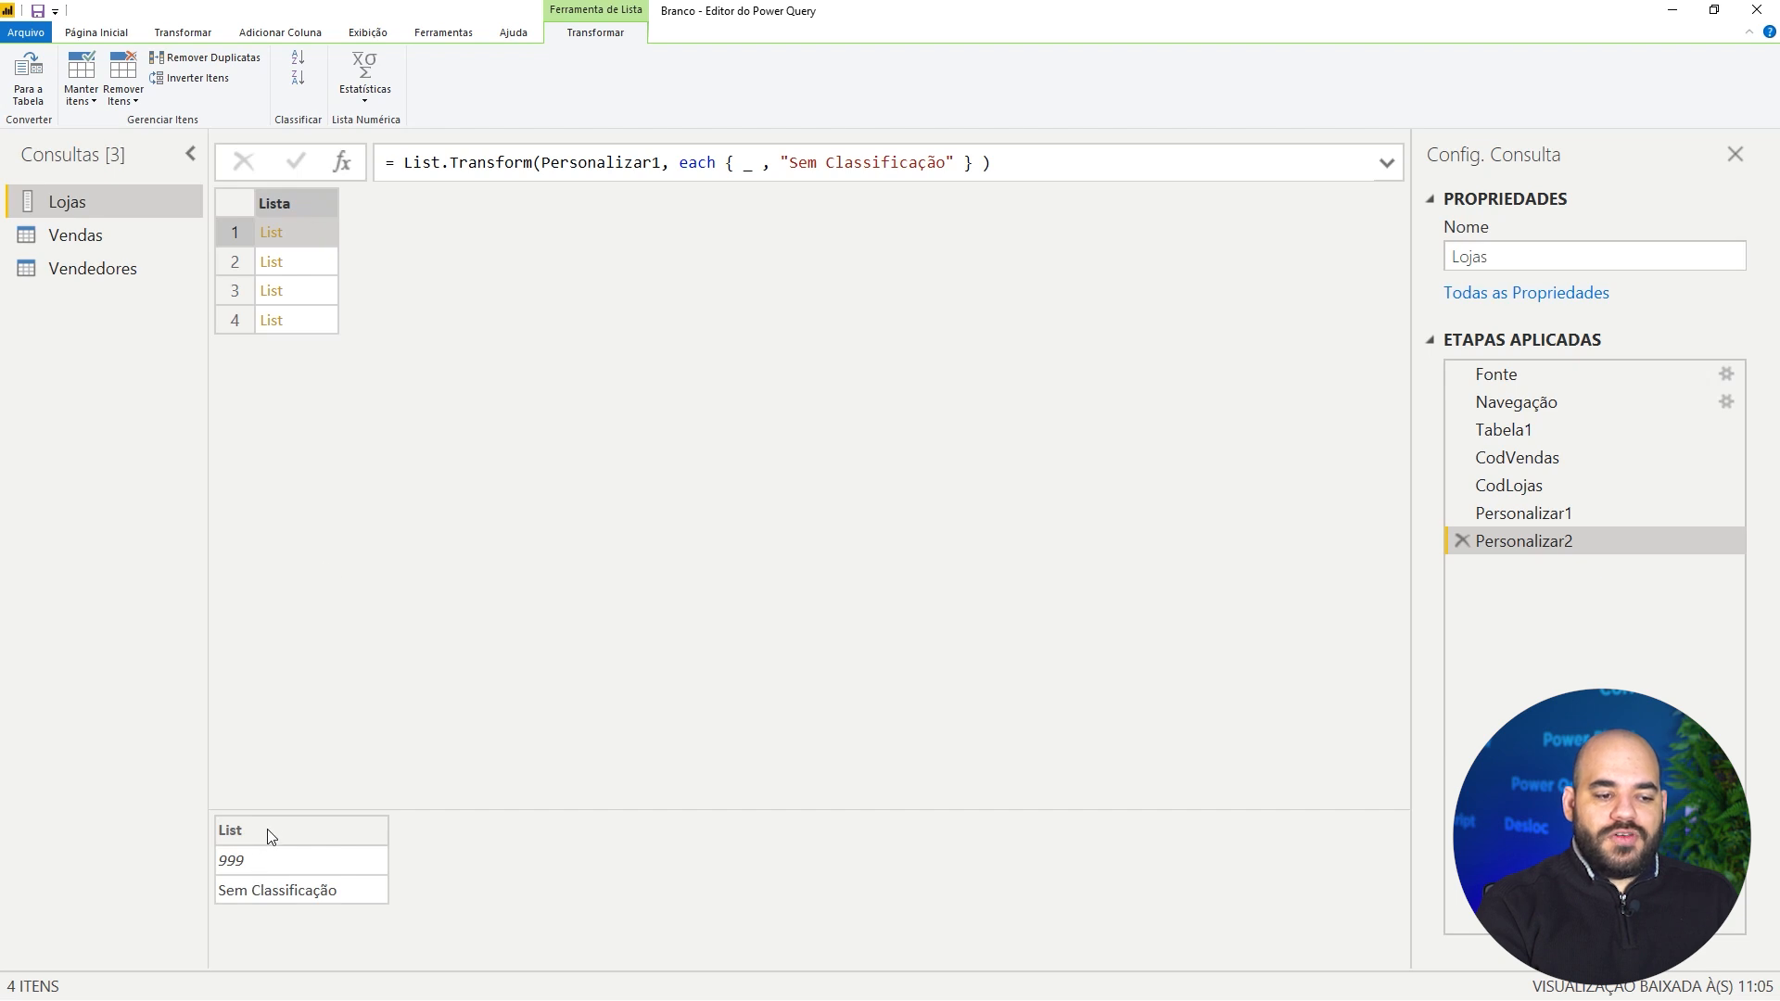
pyautogui.moveTo(271, 809); pyautogui.dragTo(335, 375)
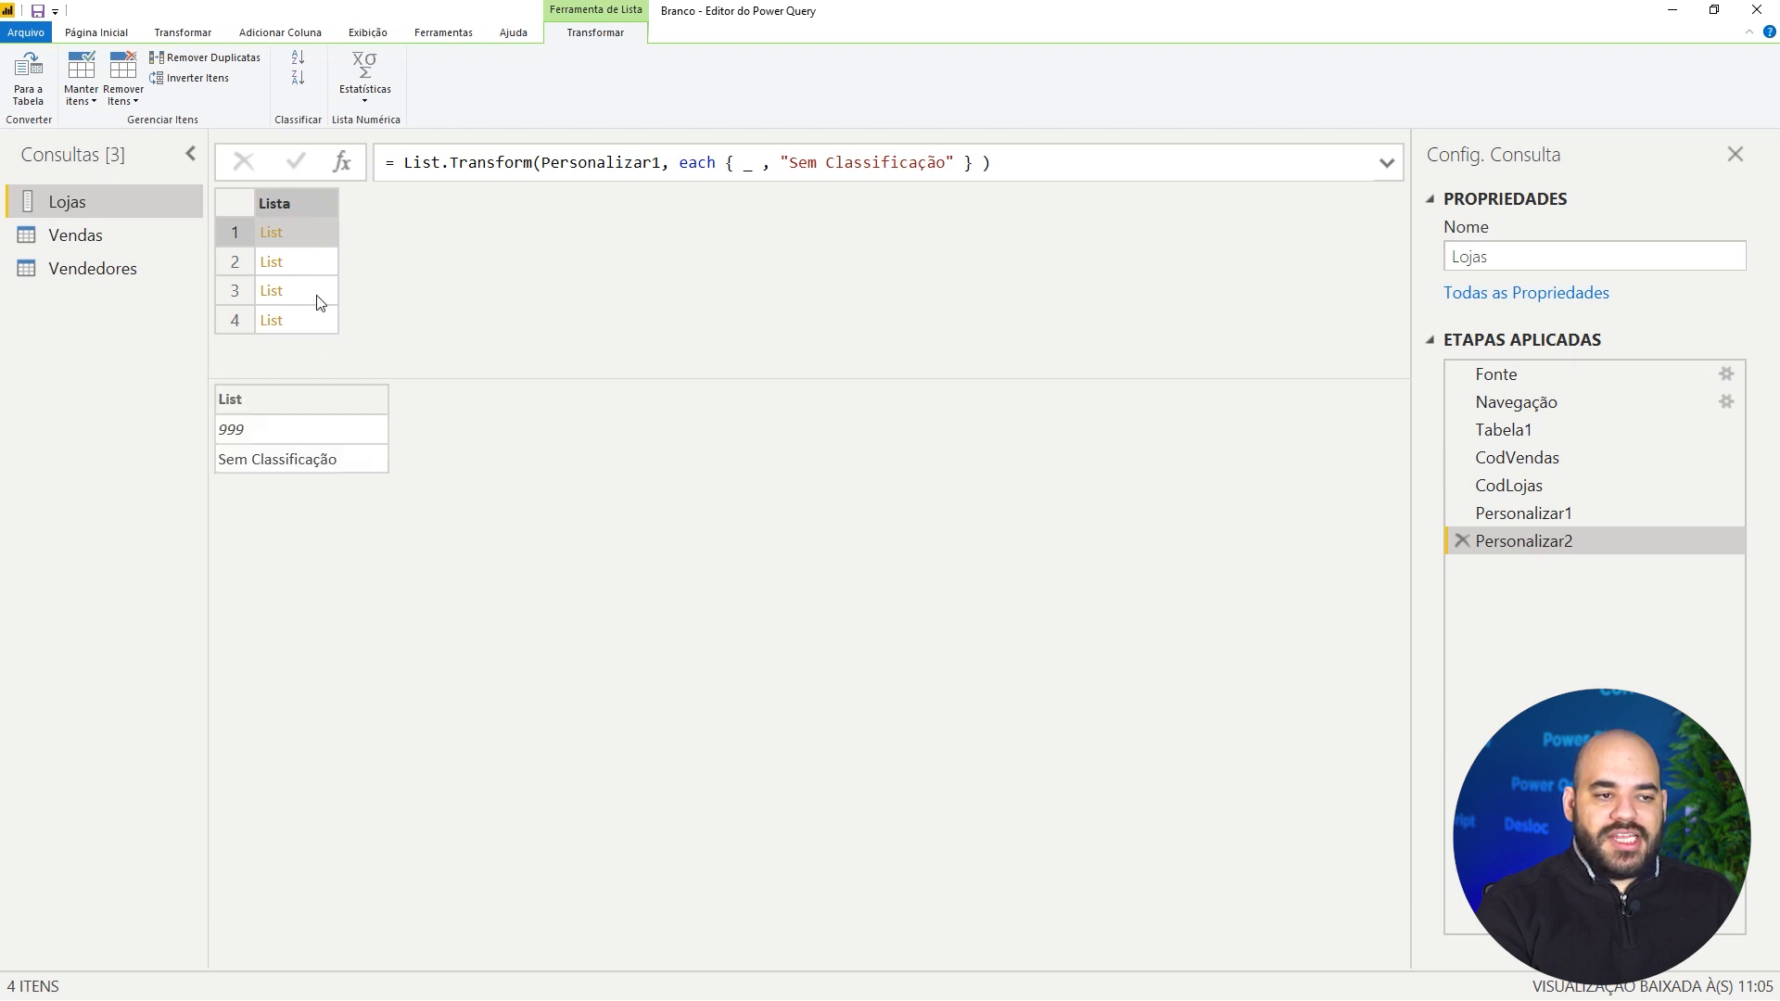
pyautogui.click(330, 267)
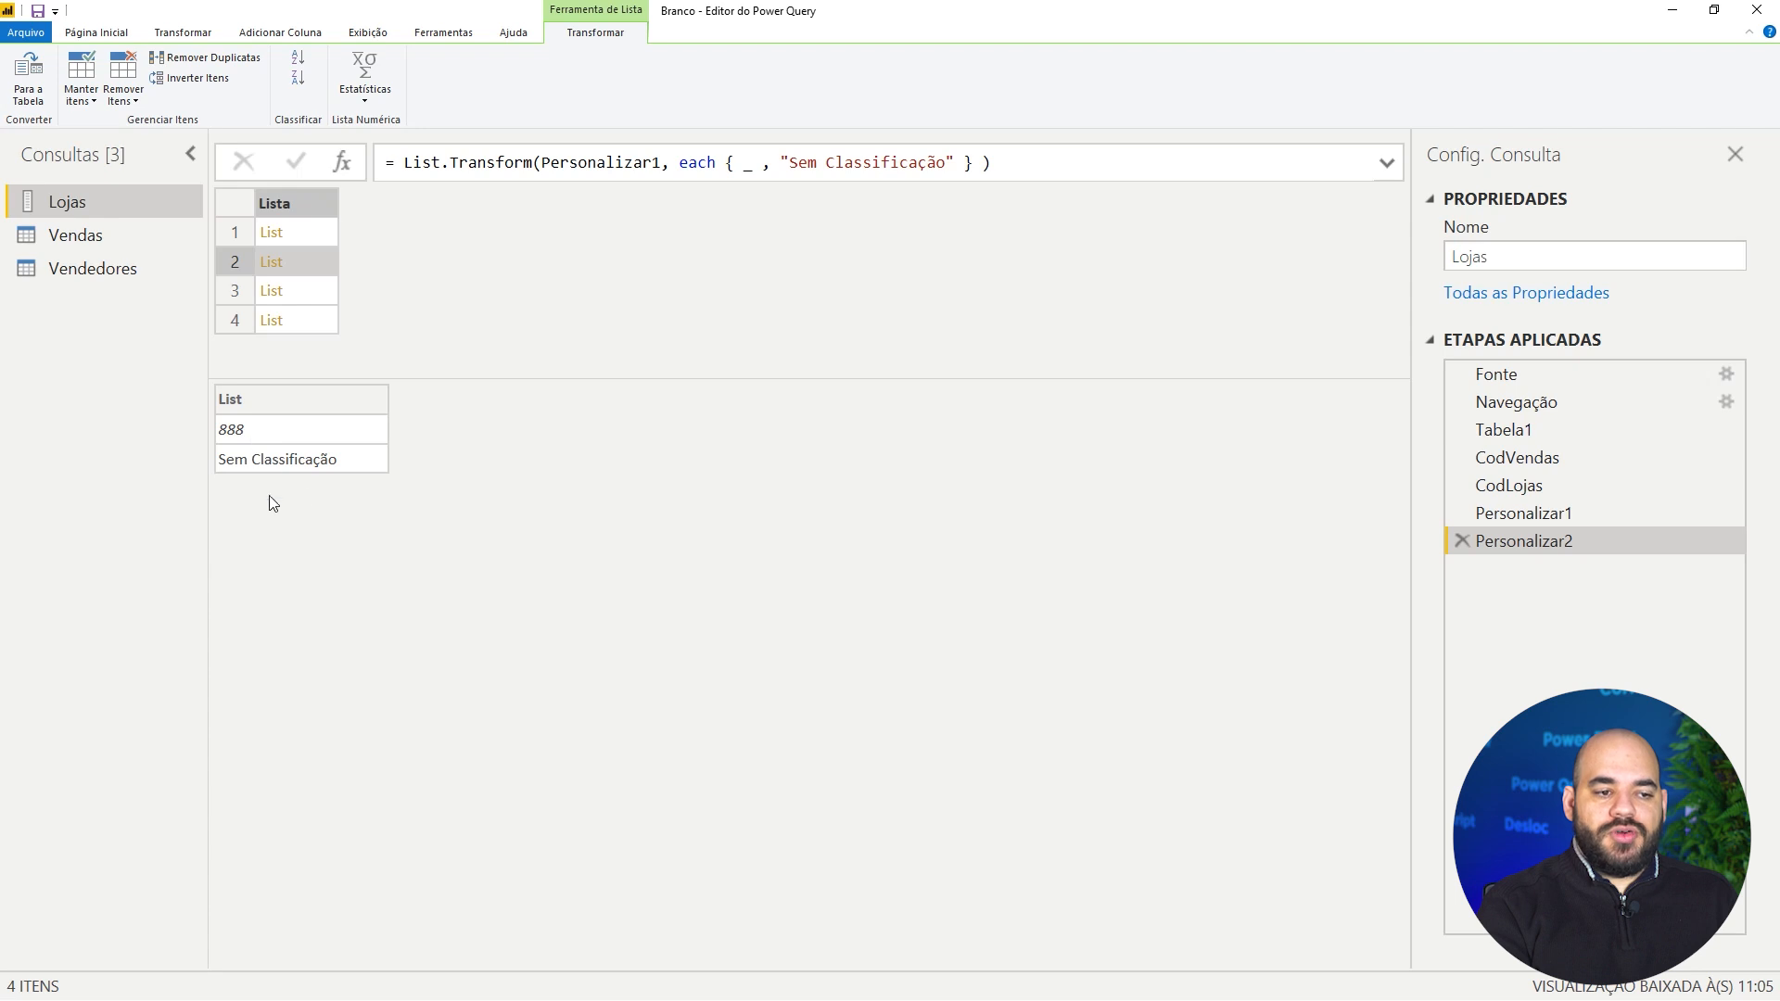
pyautogui.click(317, 303)
pyautogui.click(320, 325)
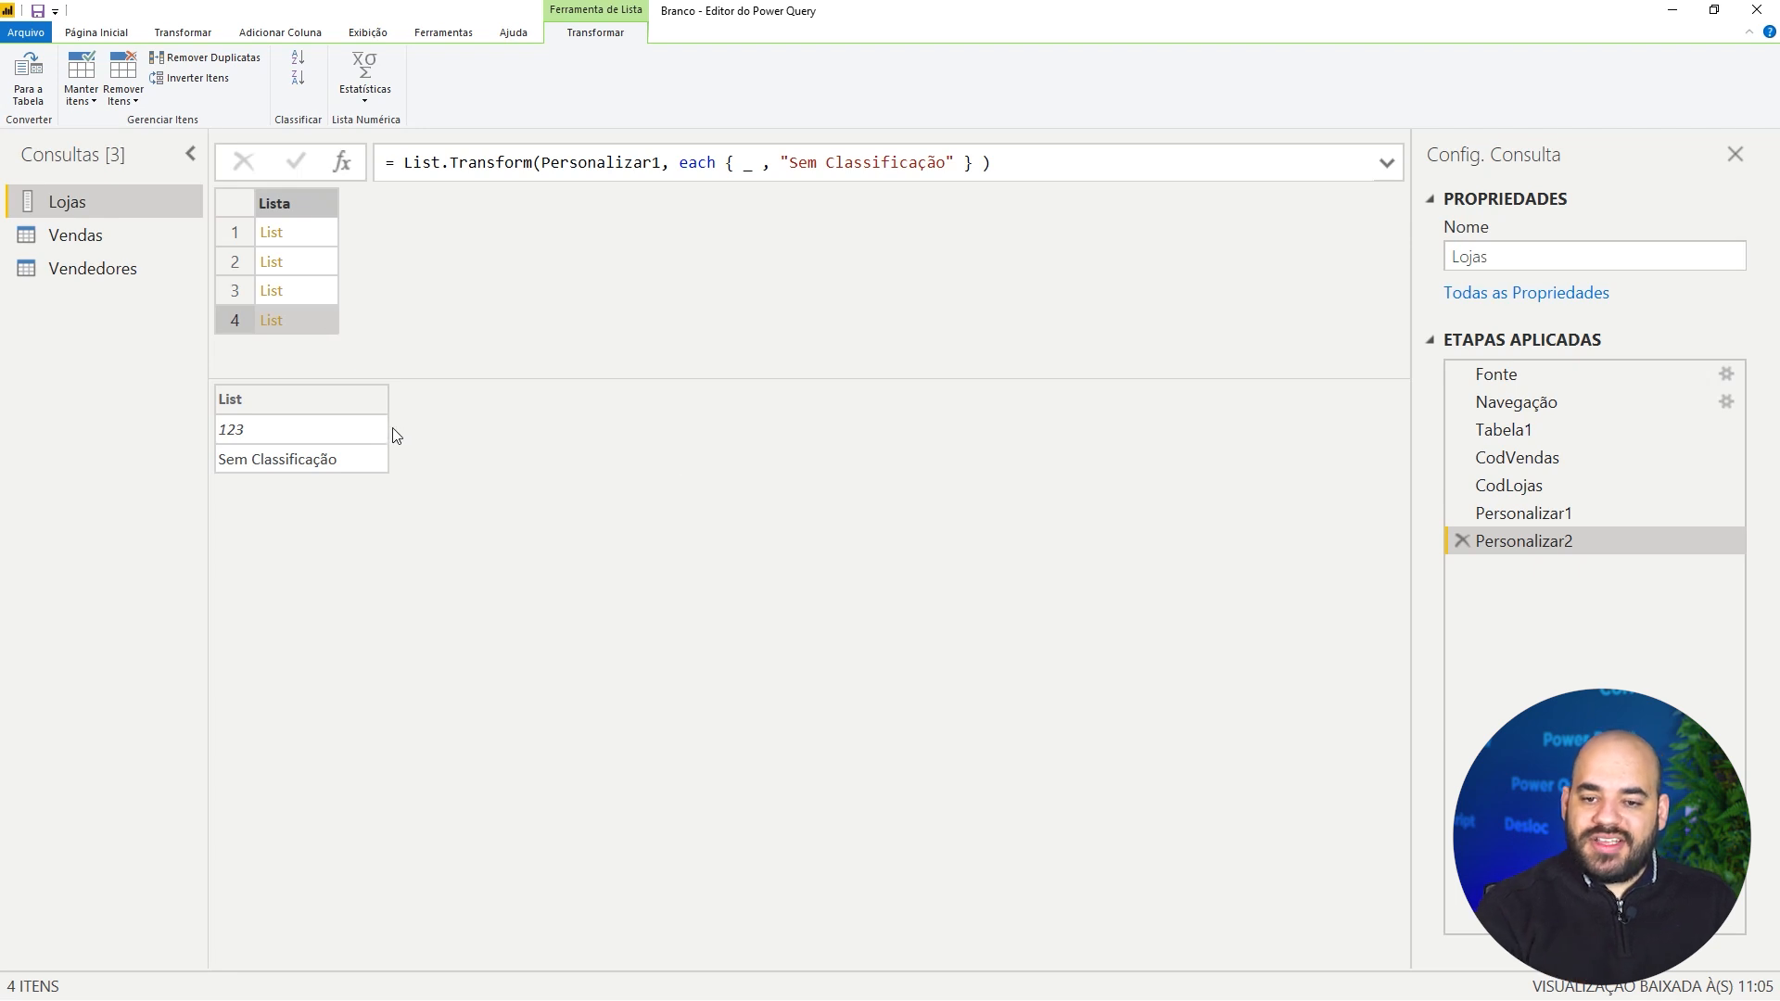
pyautogui.click(1537, 445)
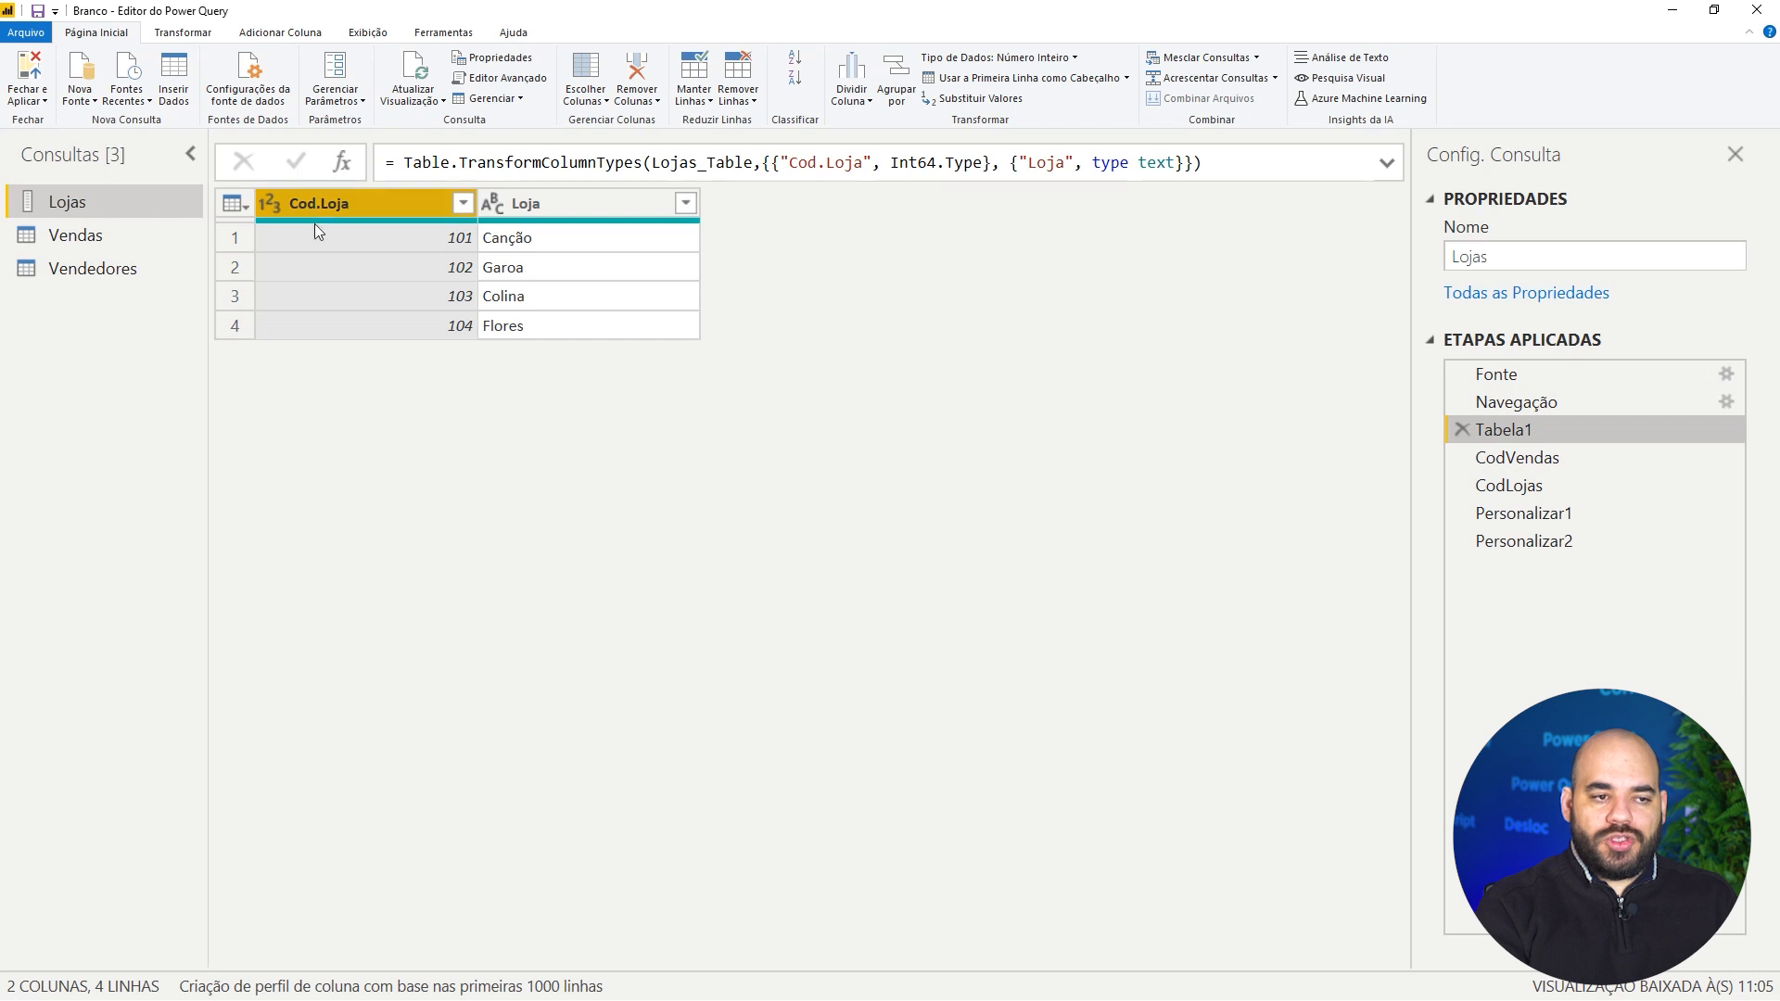
pyautogui.click(1531, 542)
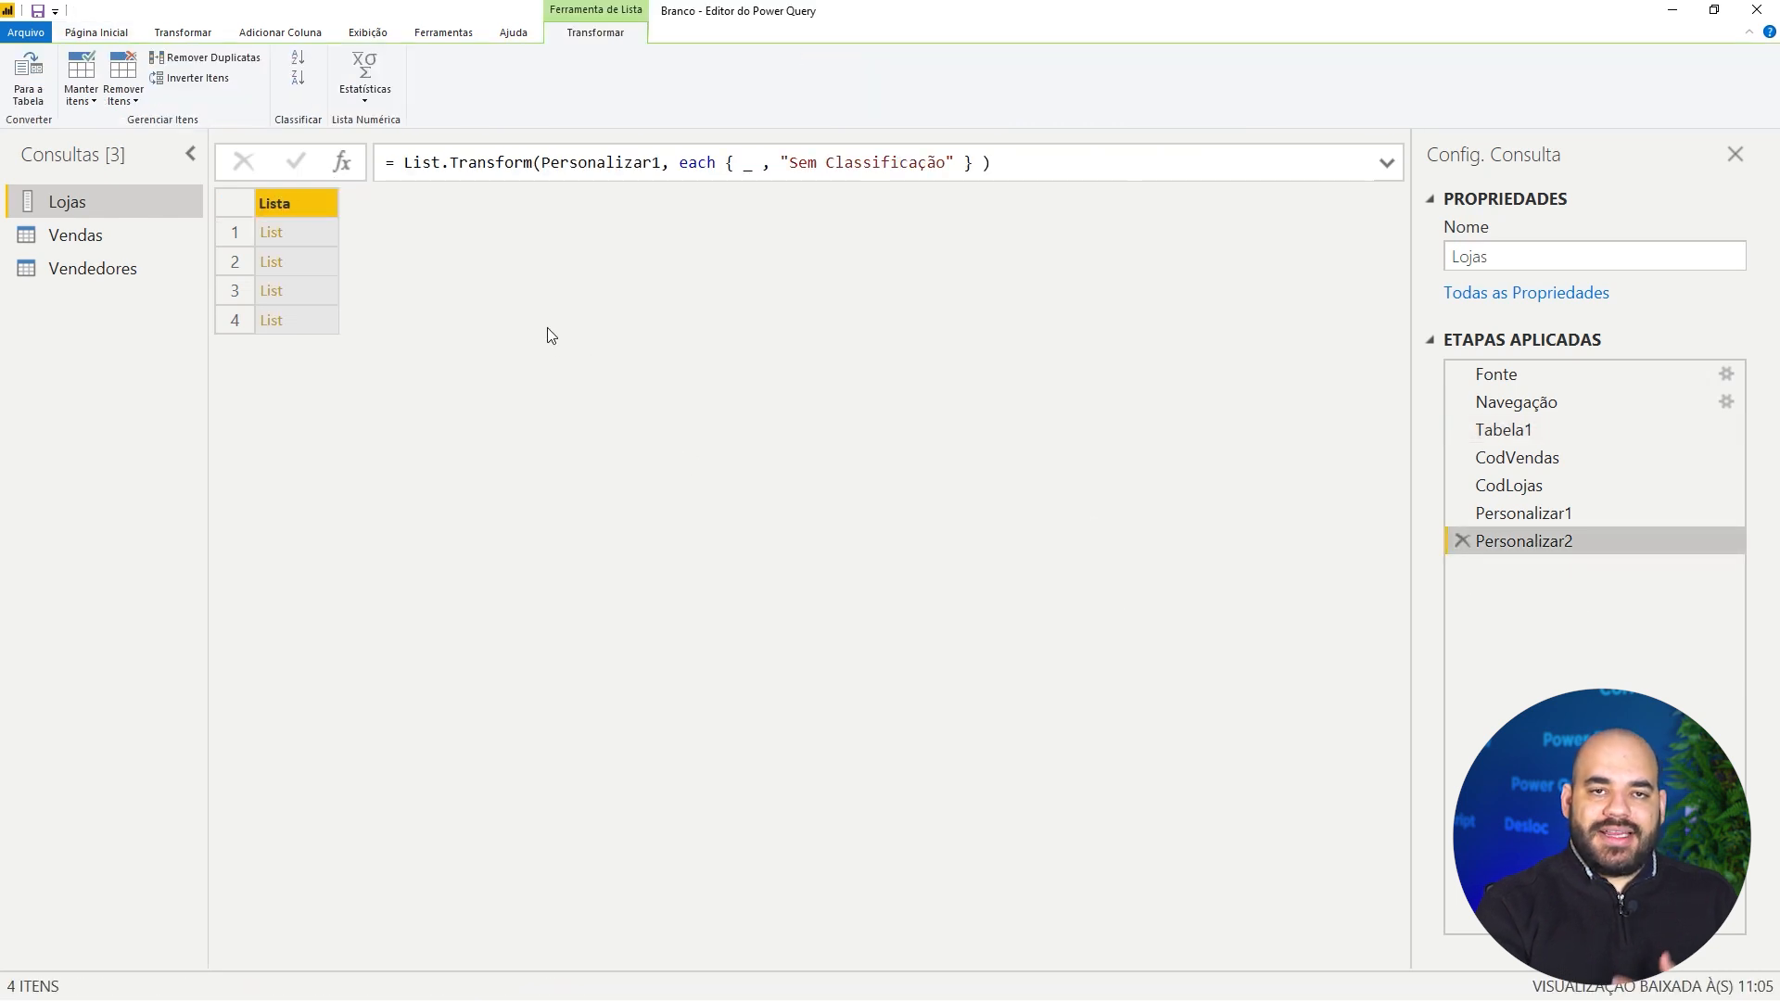
# Add a custom step after Personalizar2 and insert the opening of the #table function before its default reference.
pyautogui.click(343, 167)
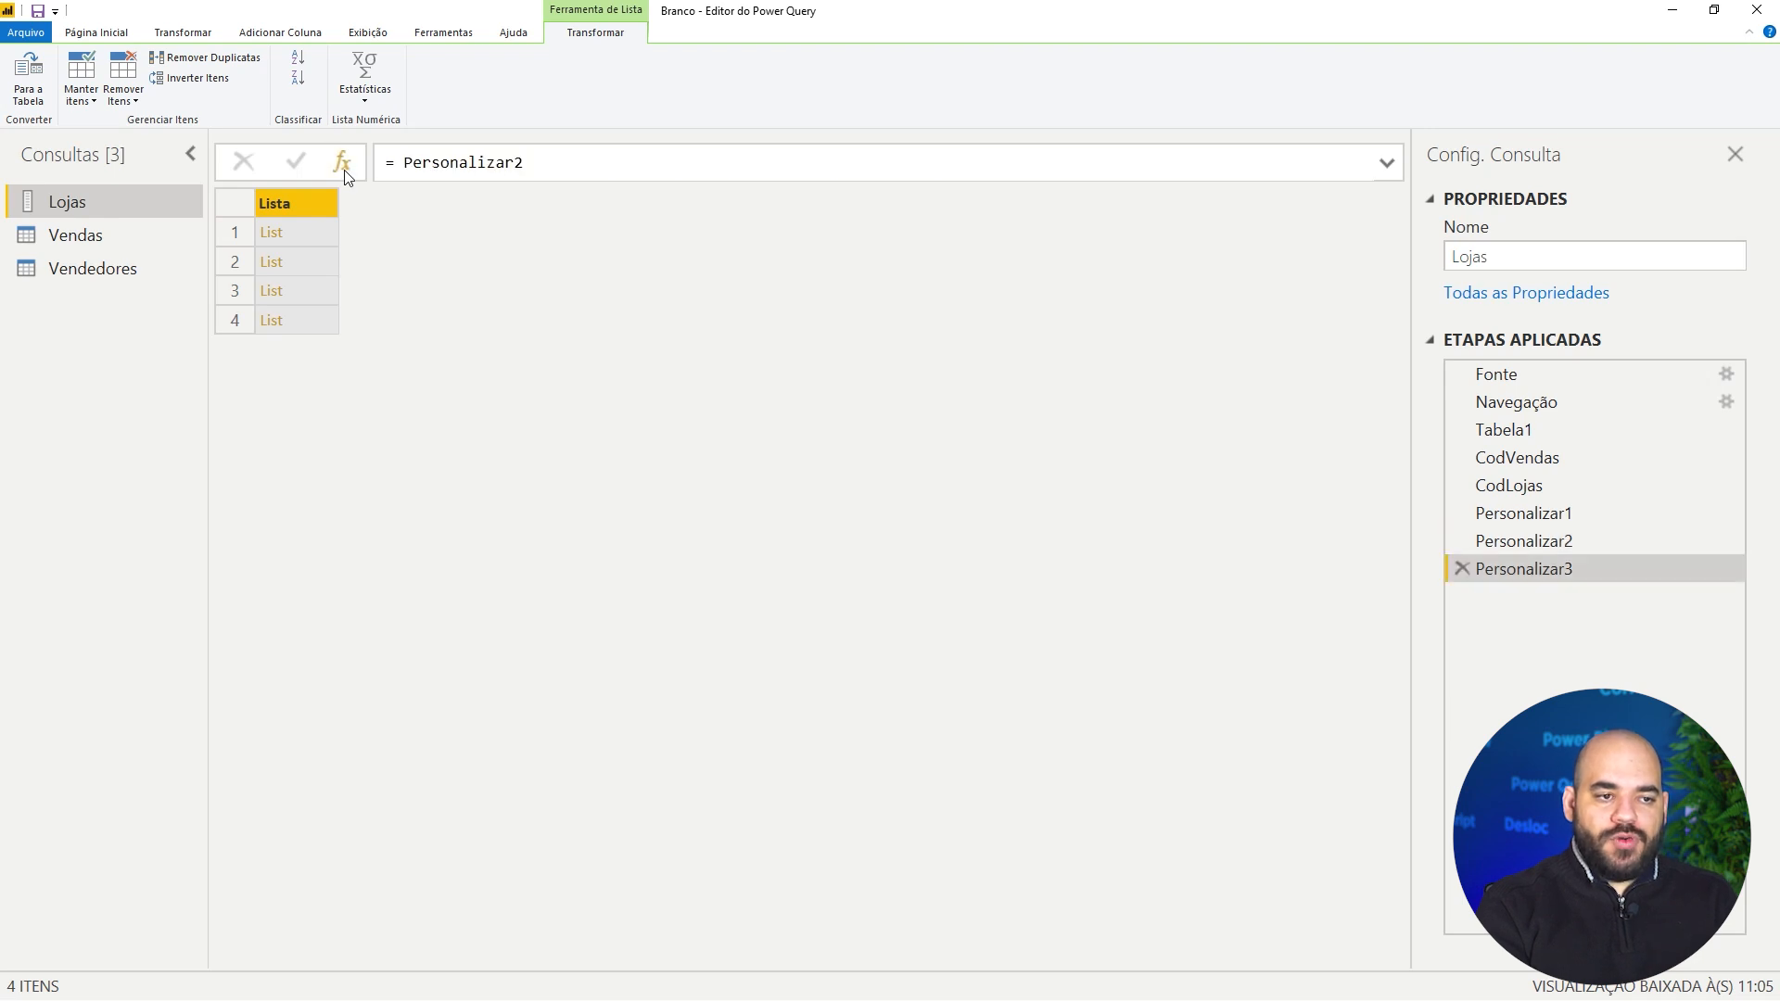
pyautogui.doubleClick(408, 165)
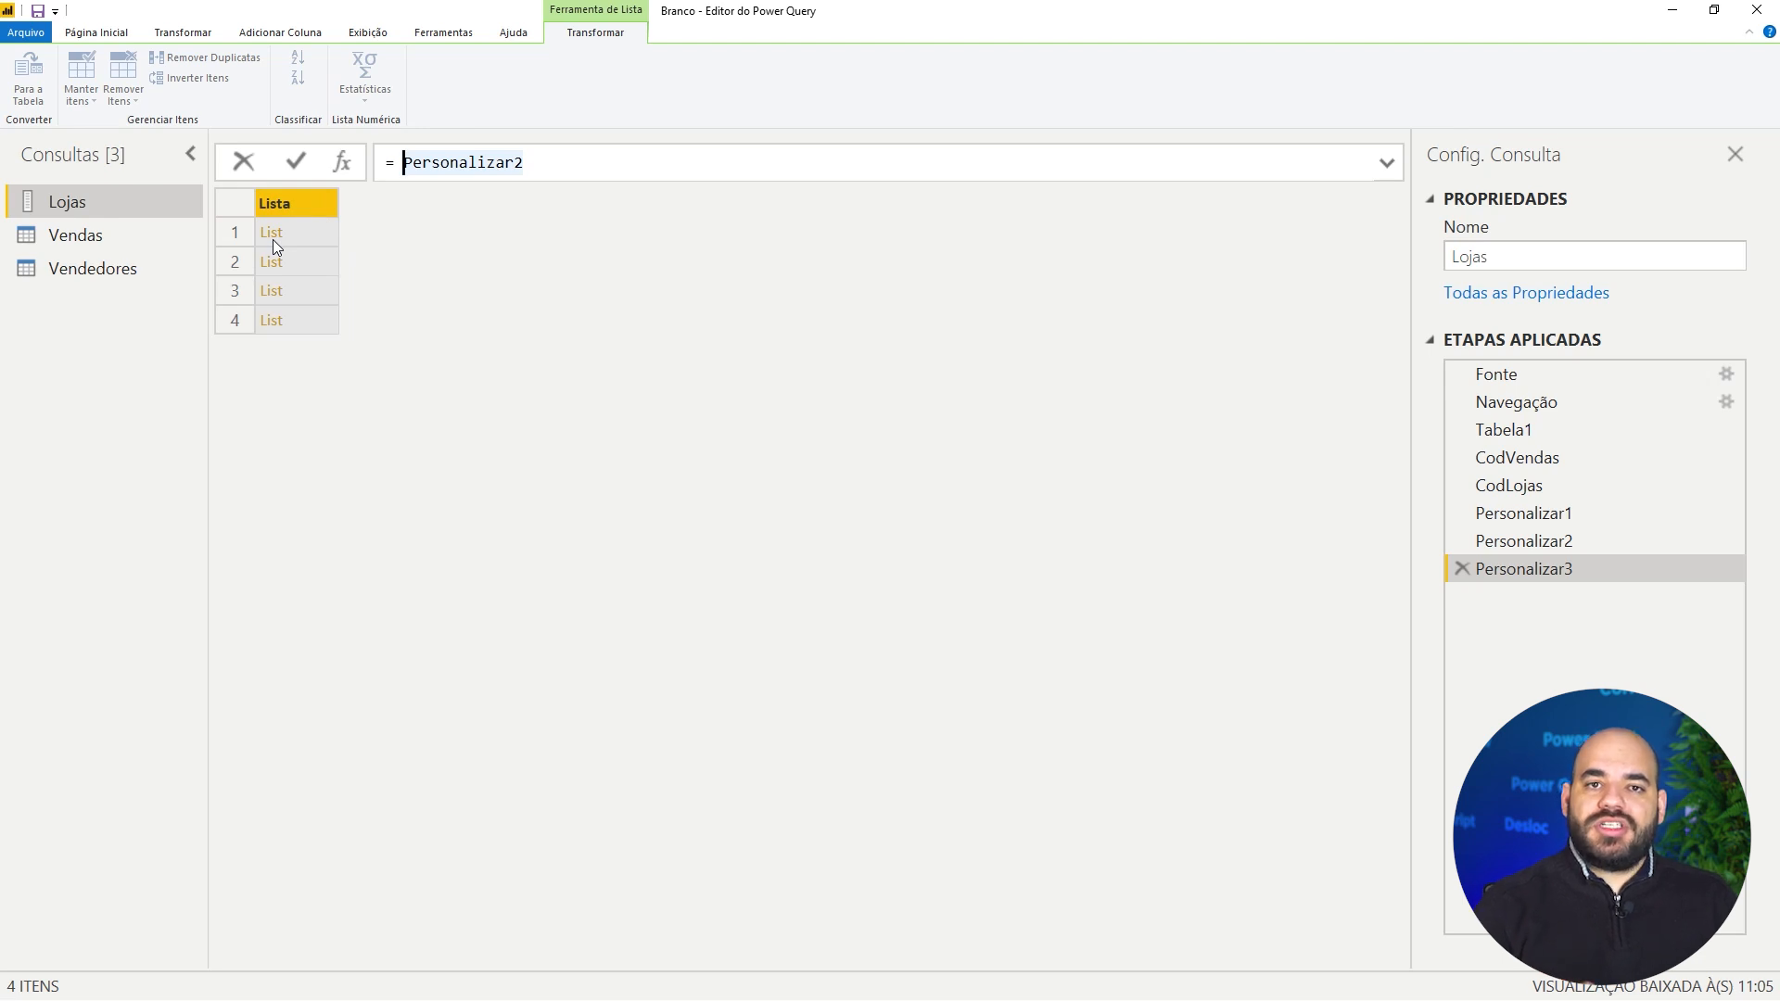
pyautogui.write('#table')
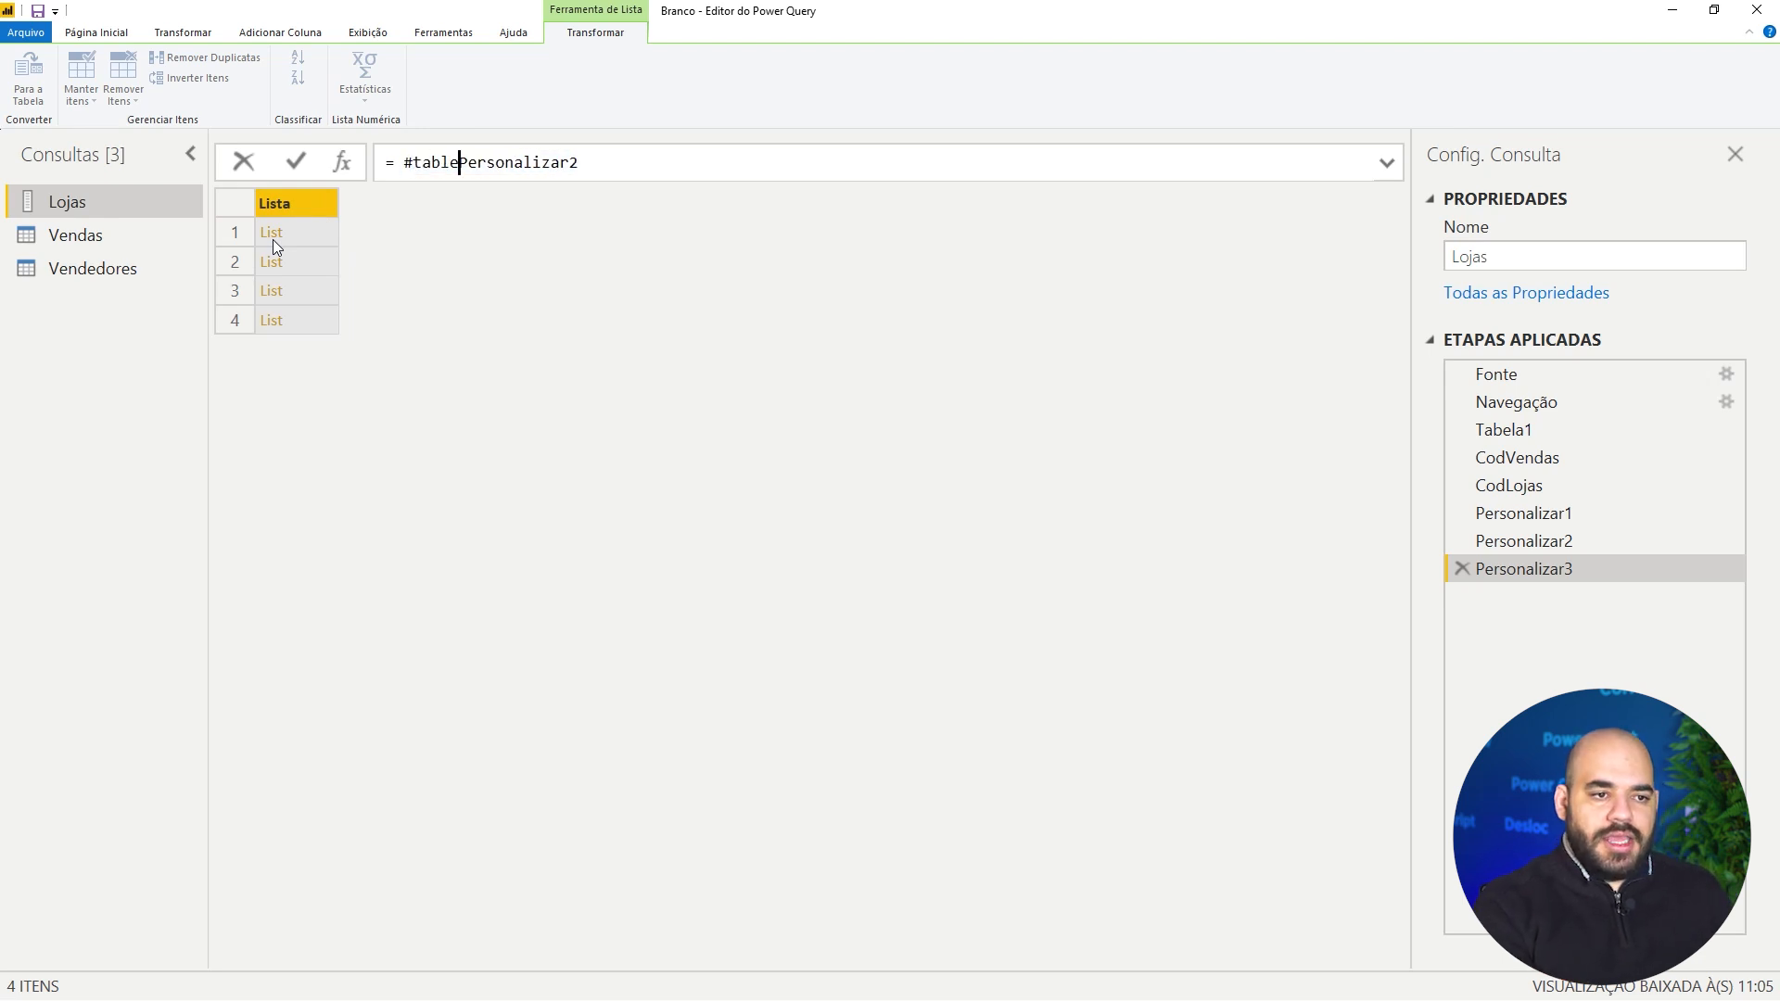
pyautogui.write('(')
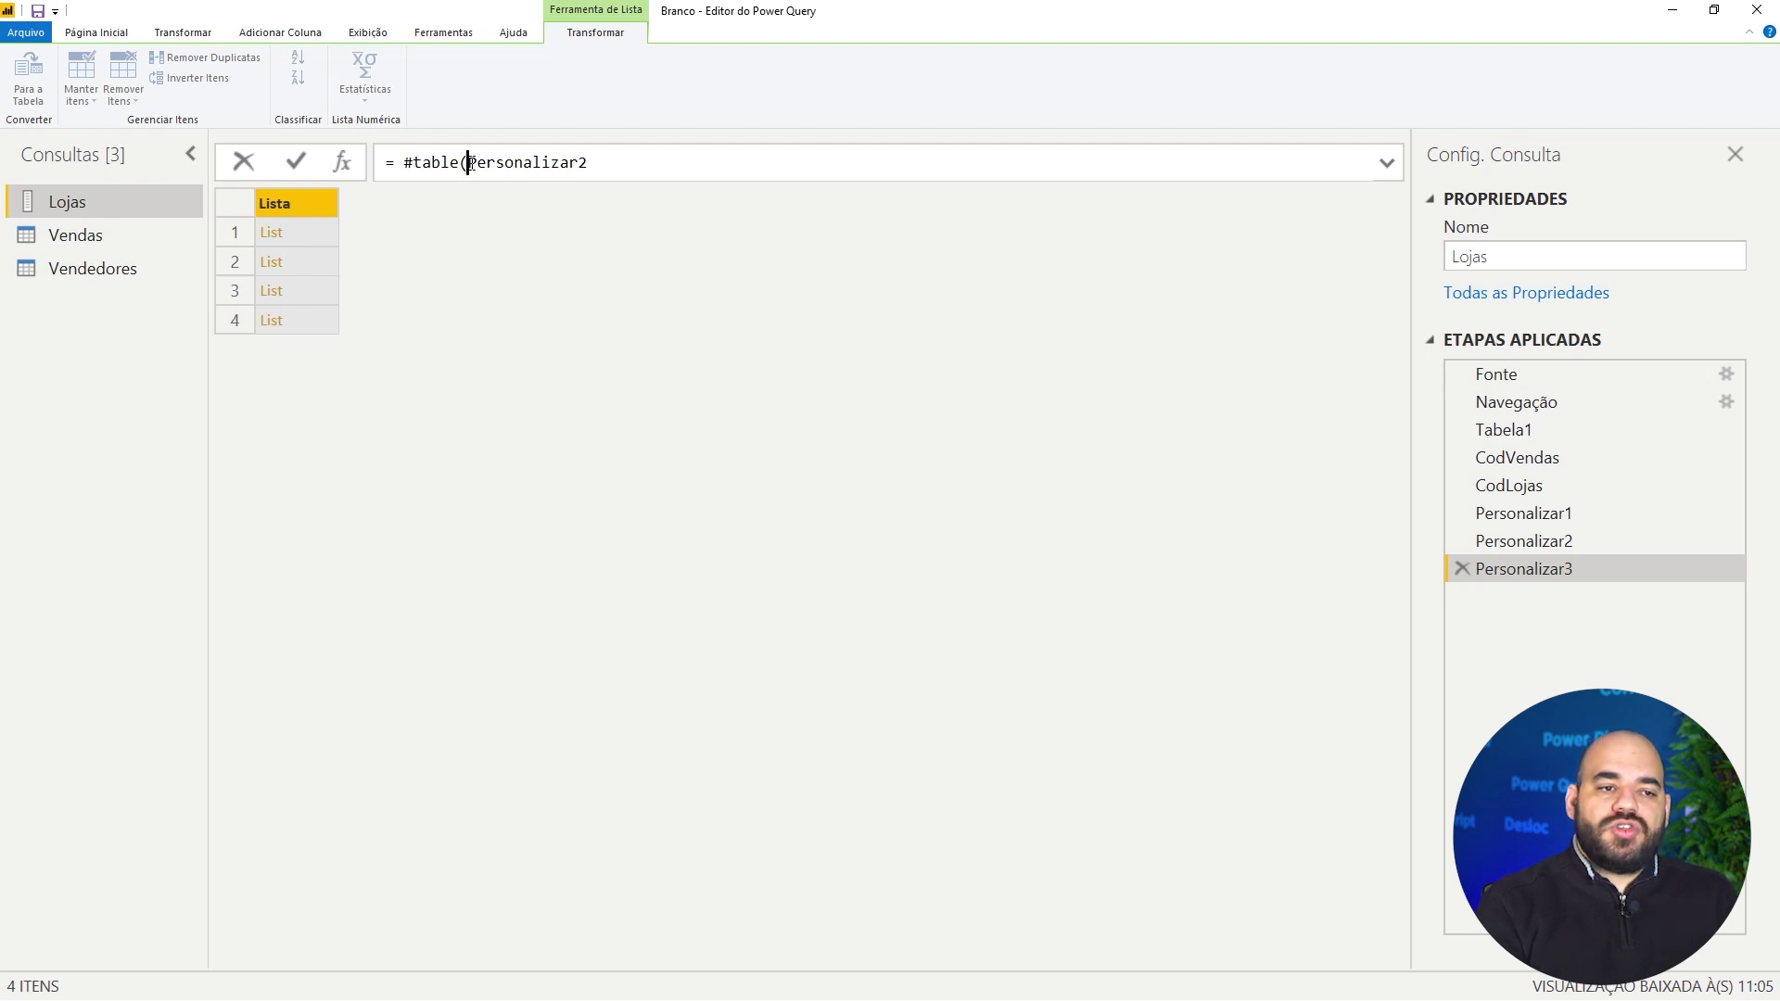
pyautogui.moveTo(473, 162)
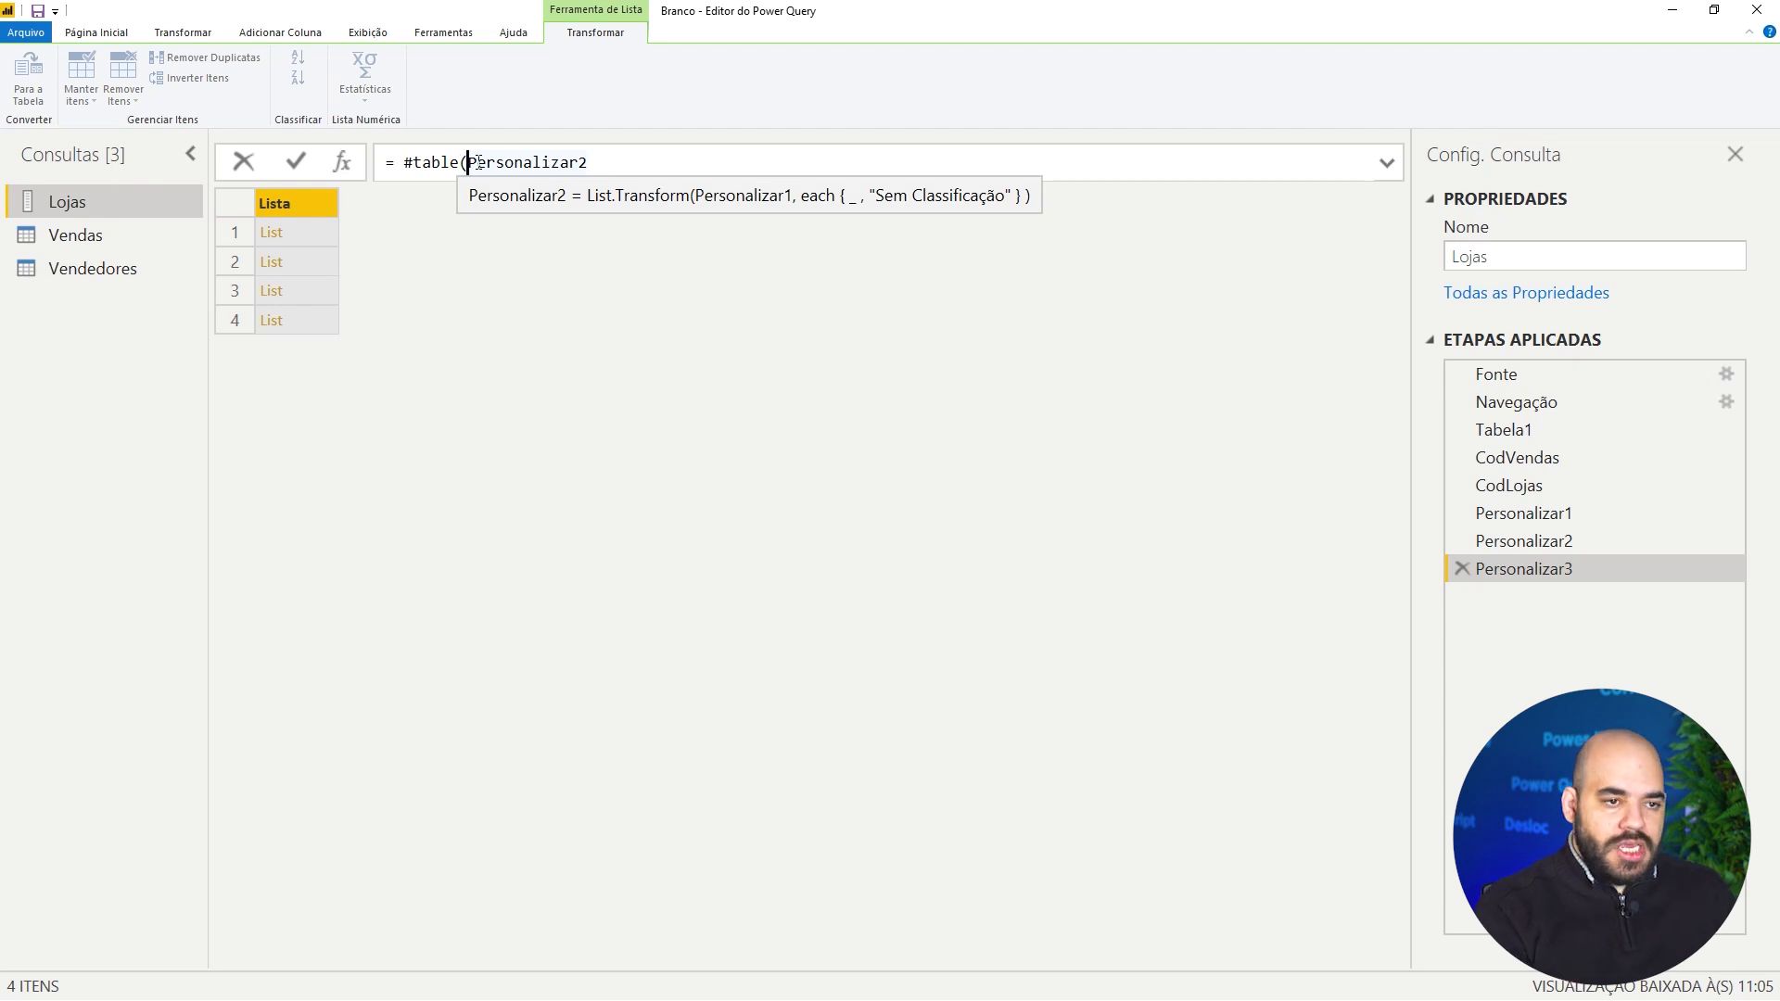
# Enter {"Cod.Loja", "Loja"} as the column names argument of #table, ahead of the Personalizar2 reference.
pyautogui.write('{}')
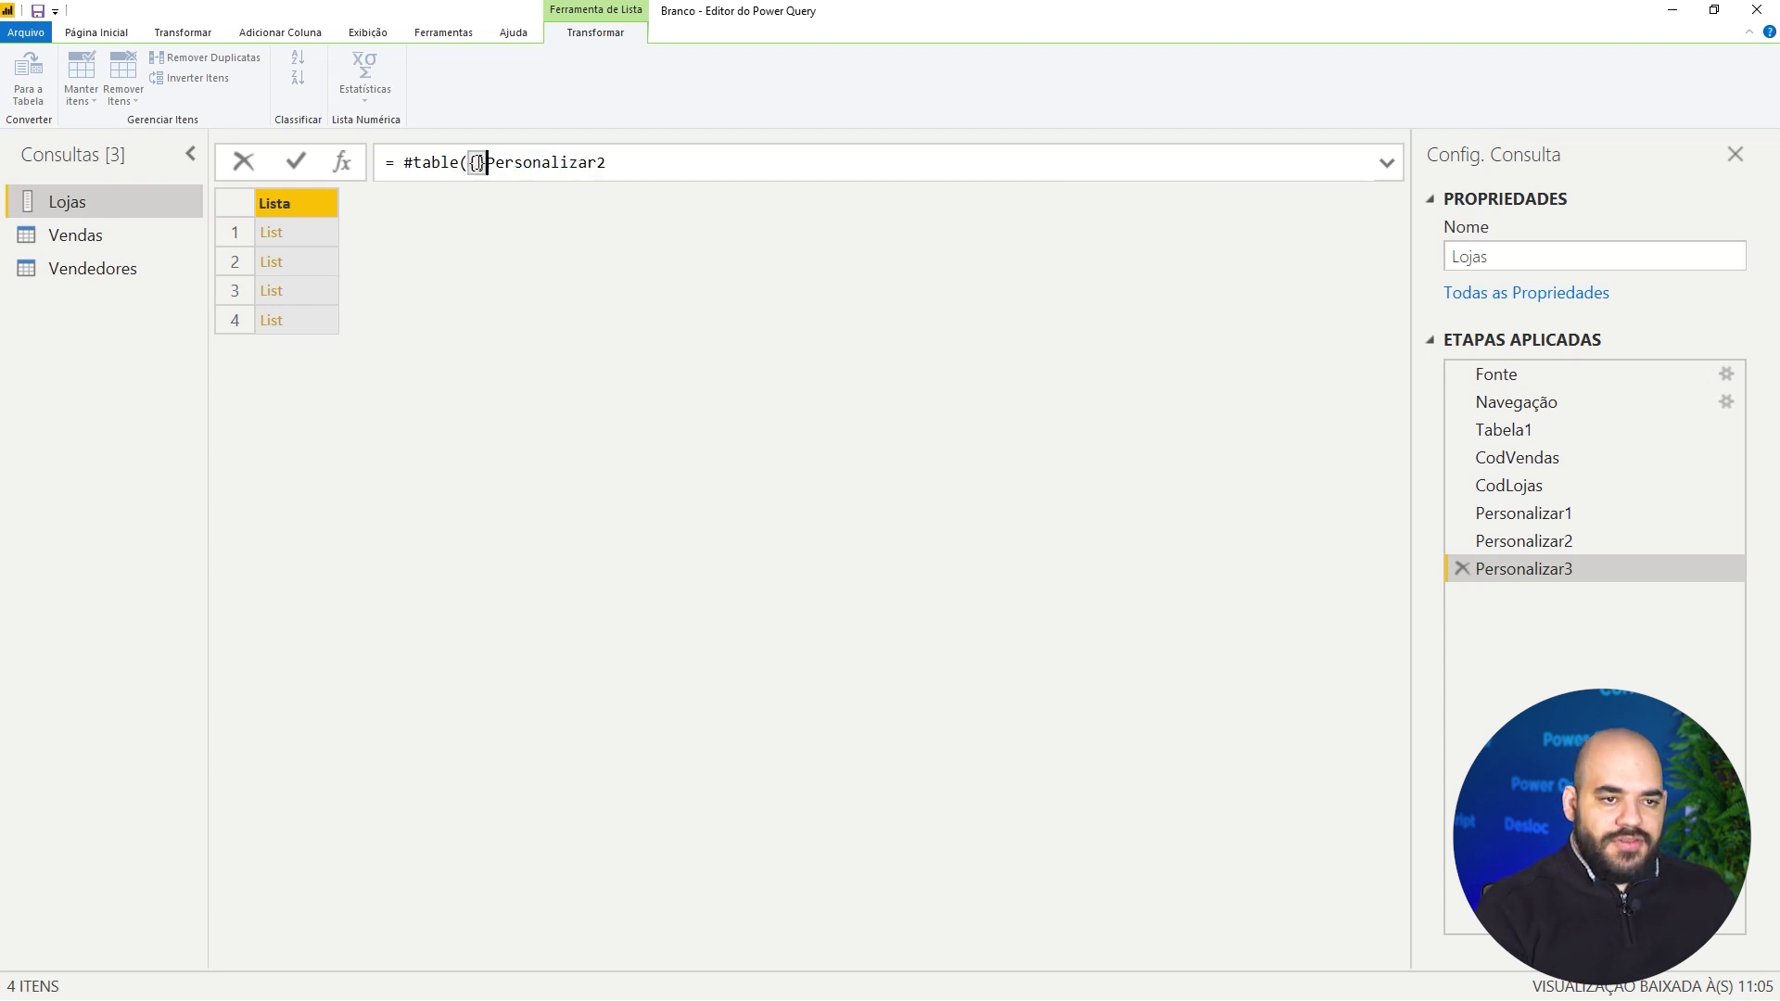
pyautogui.press('Left')
pyautogui.write('""')
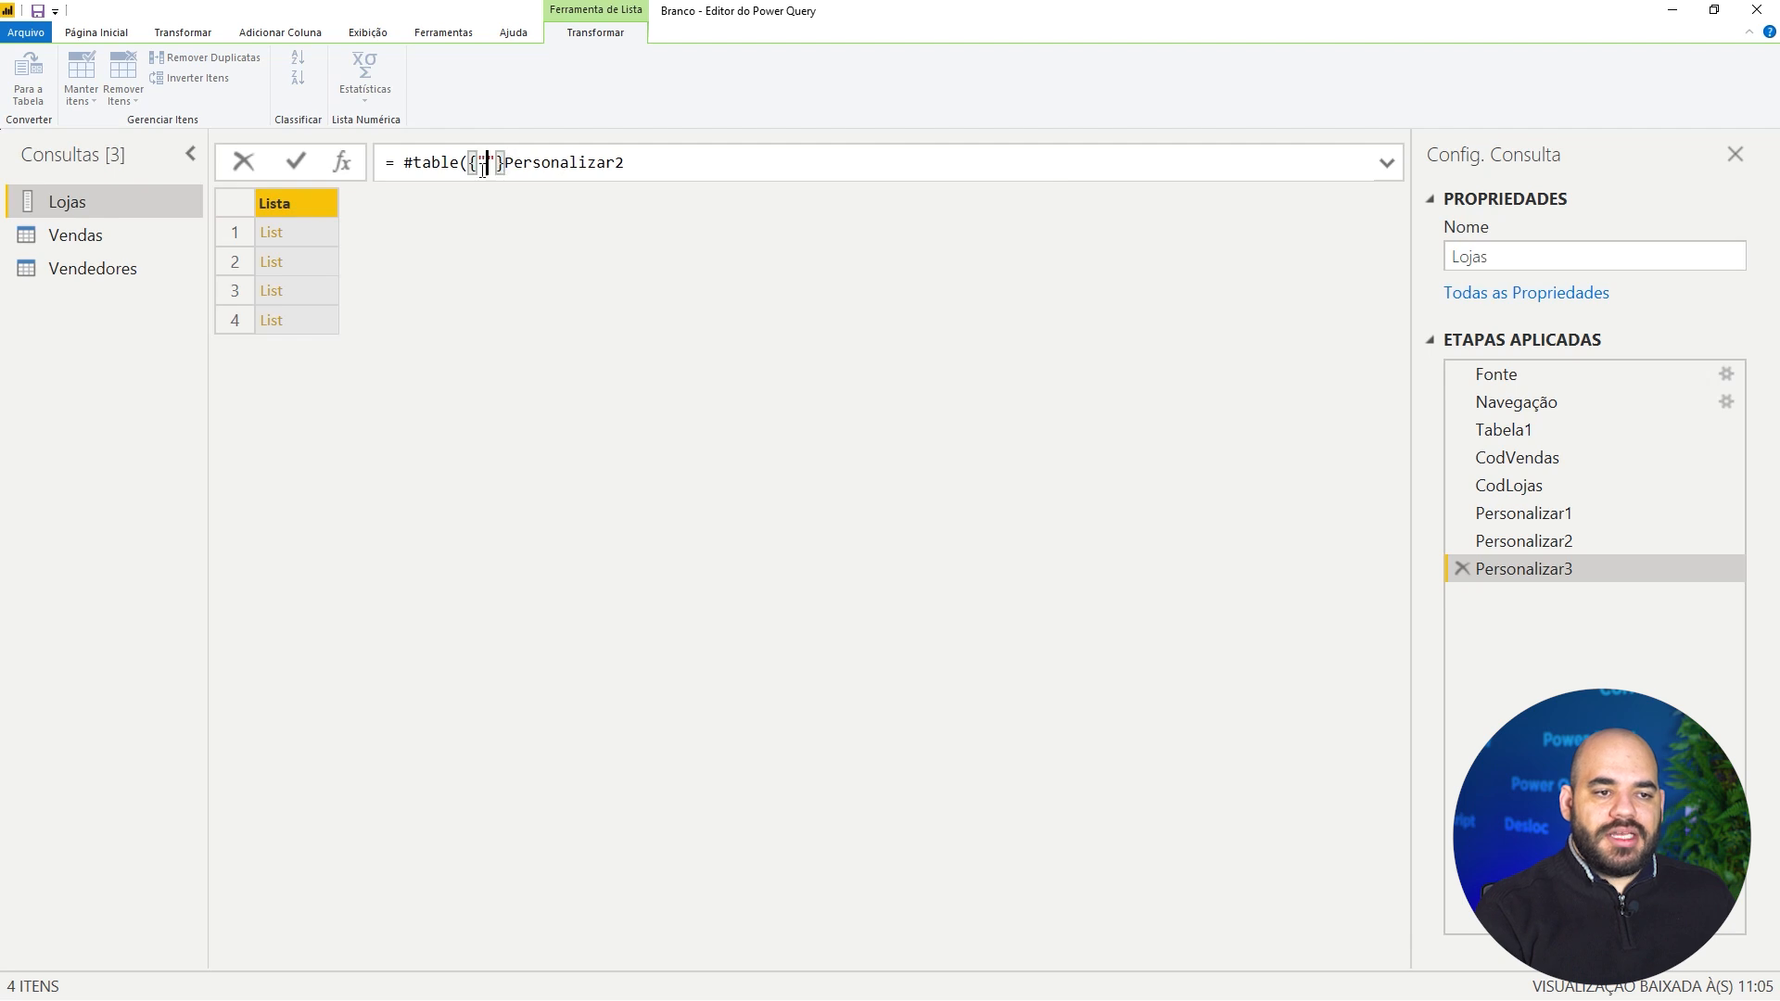
pyautogui.write('Cod.Loja')
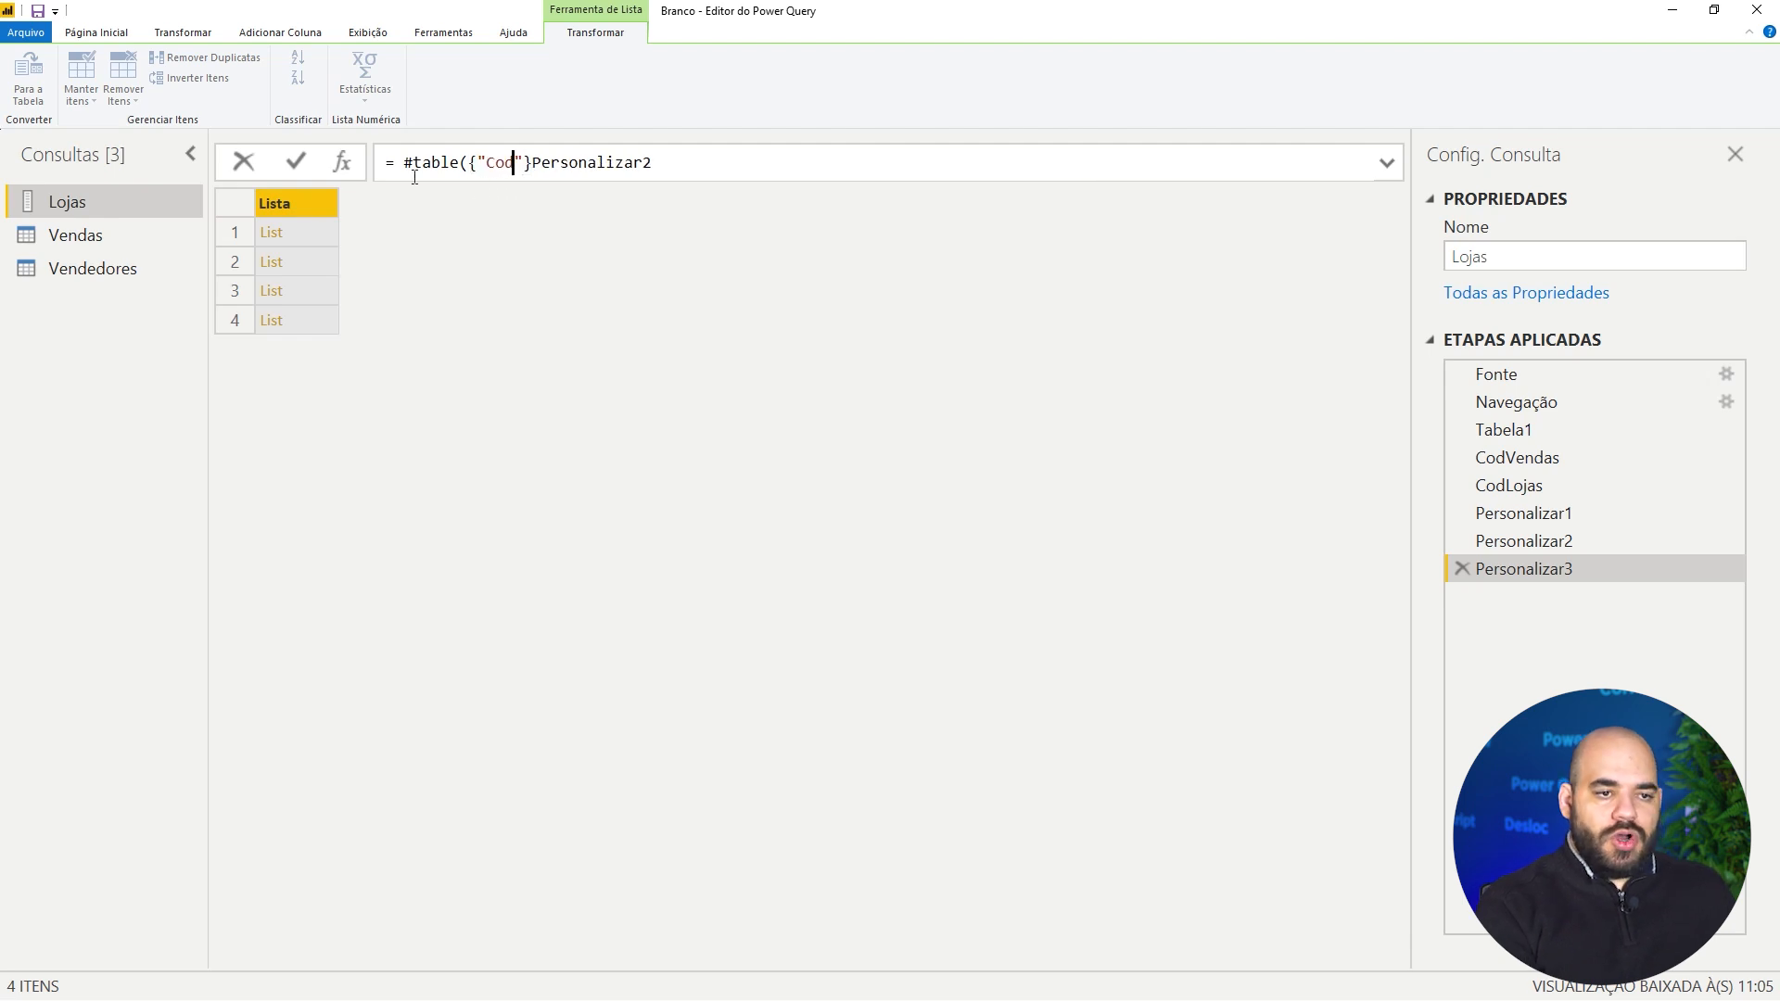
pyautogui.write('", "LOo')
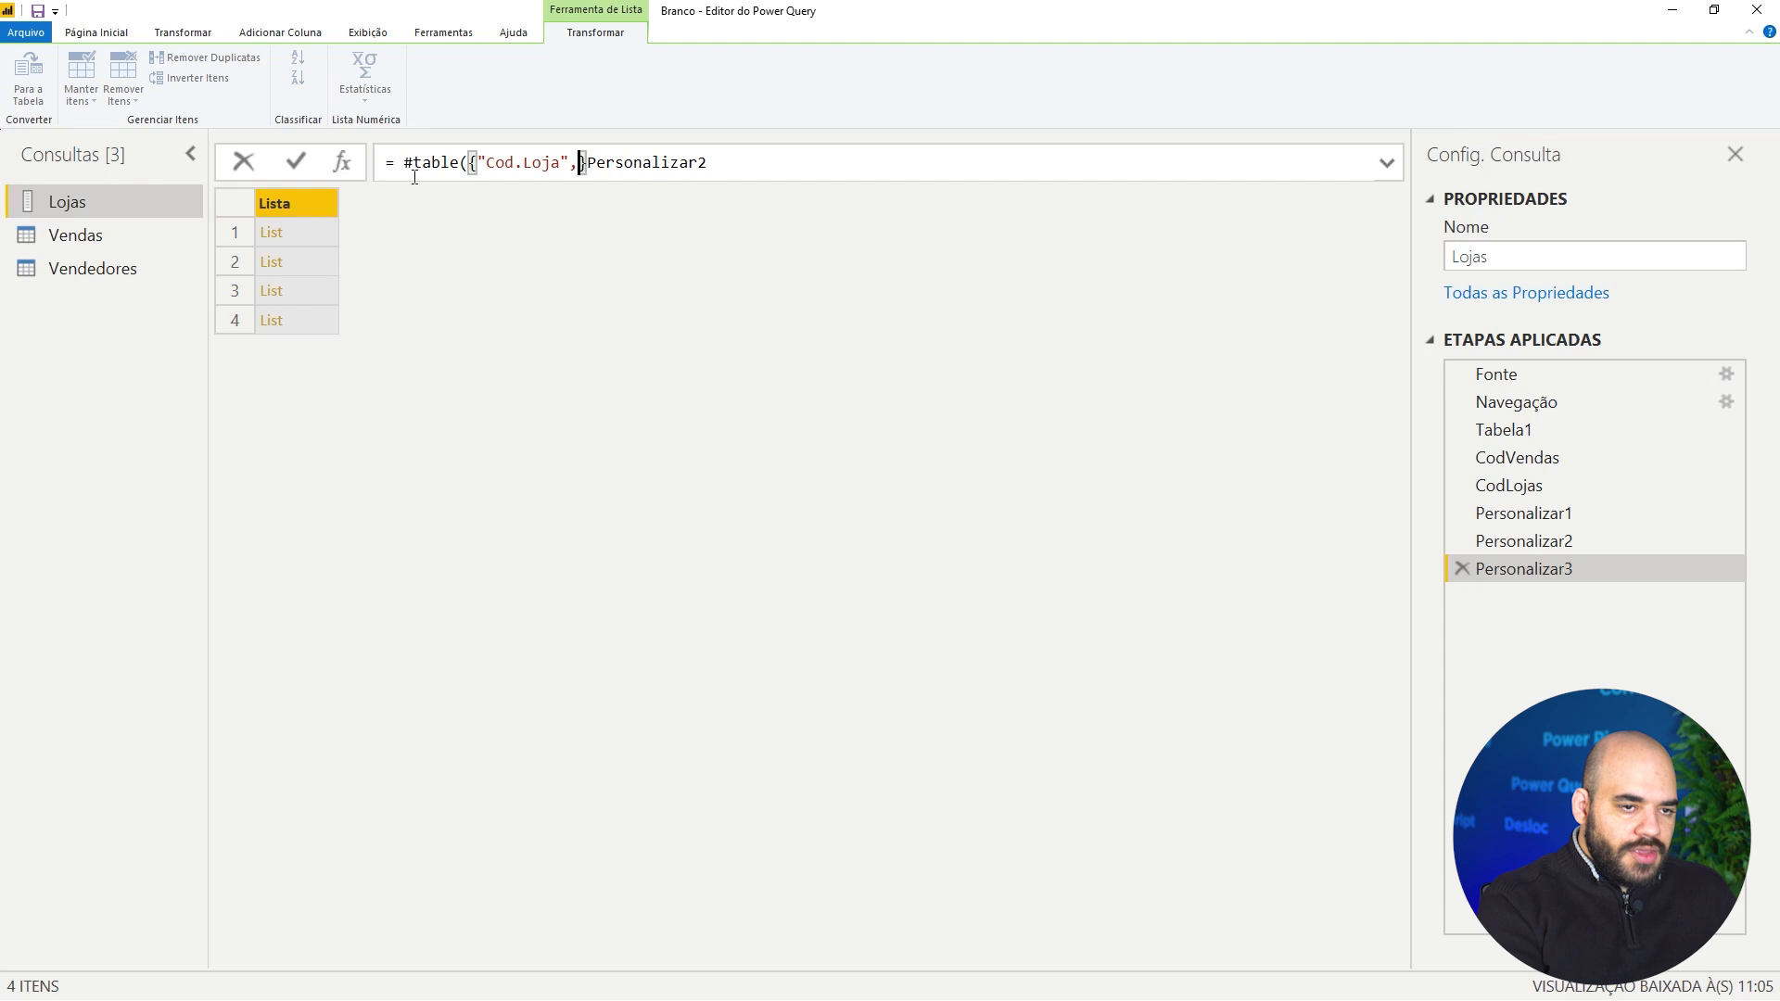
pyautogui.press('BackSpace')
pyautogui.press('BackSpace')
pyautogui.press('BackSpace')
pyautogui.write('Loja')
pyautogui.press('Right')
pyautogui.press('Right')
pyautogui.write(',')
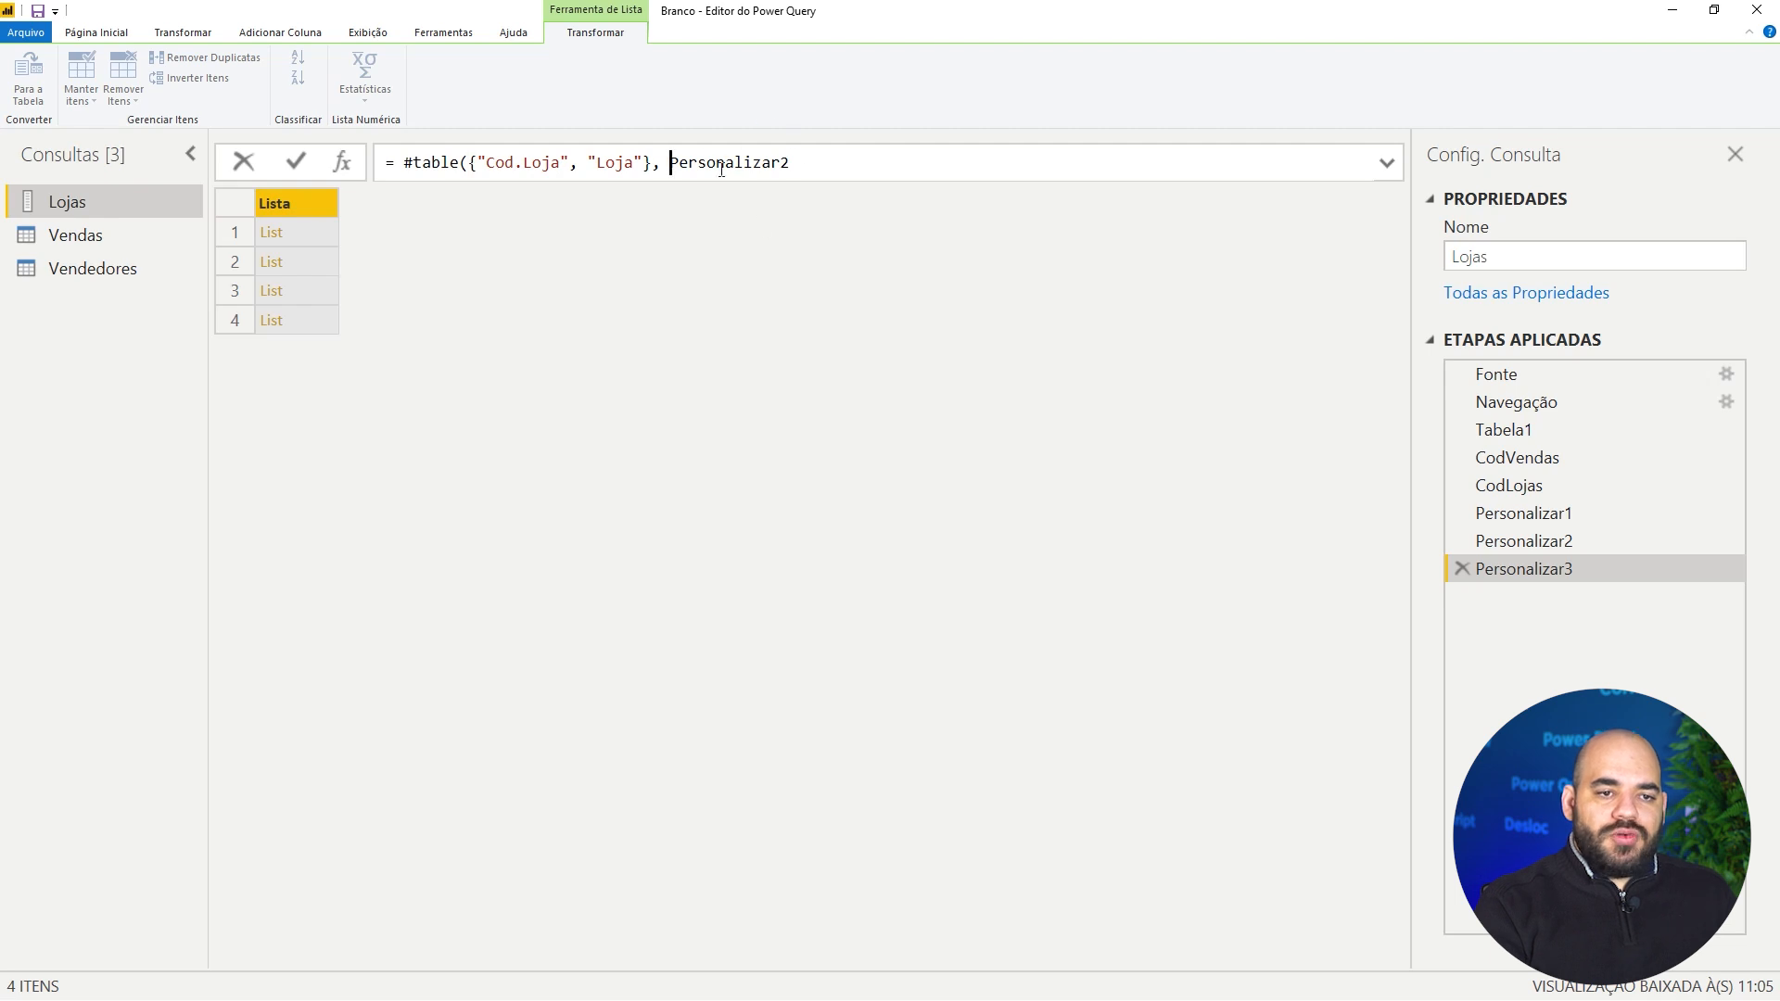
# Close and apply the formula as = #table({"Cod.Loja", "Loja"}, Personalizar2).
pyautogui.moveTo(728, 166)
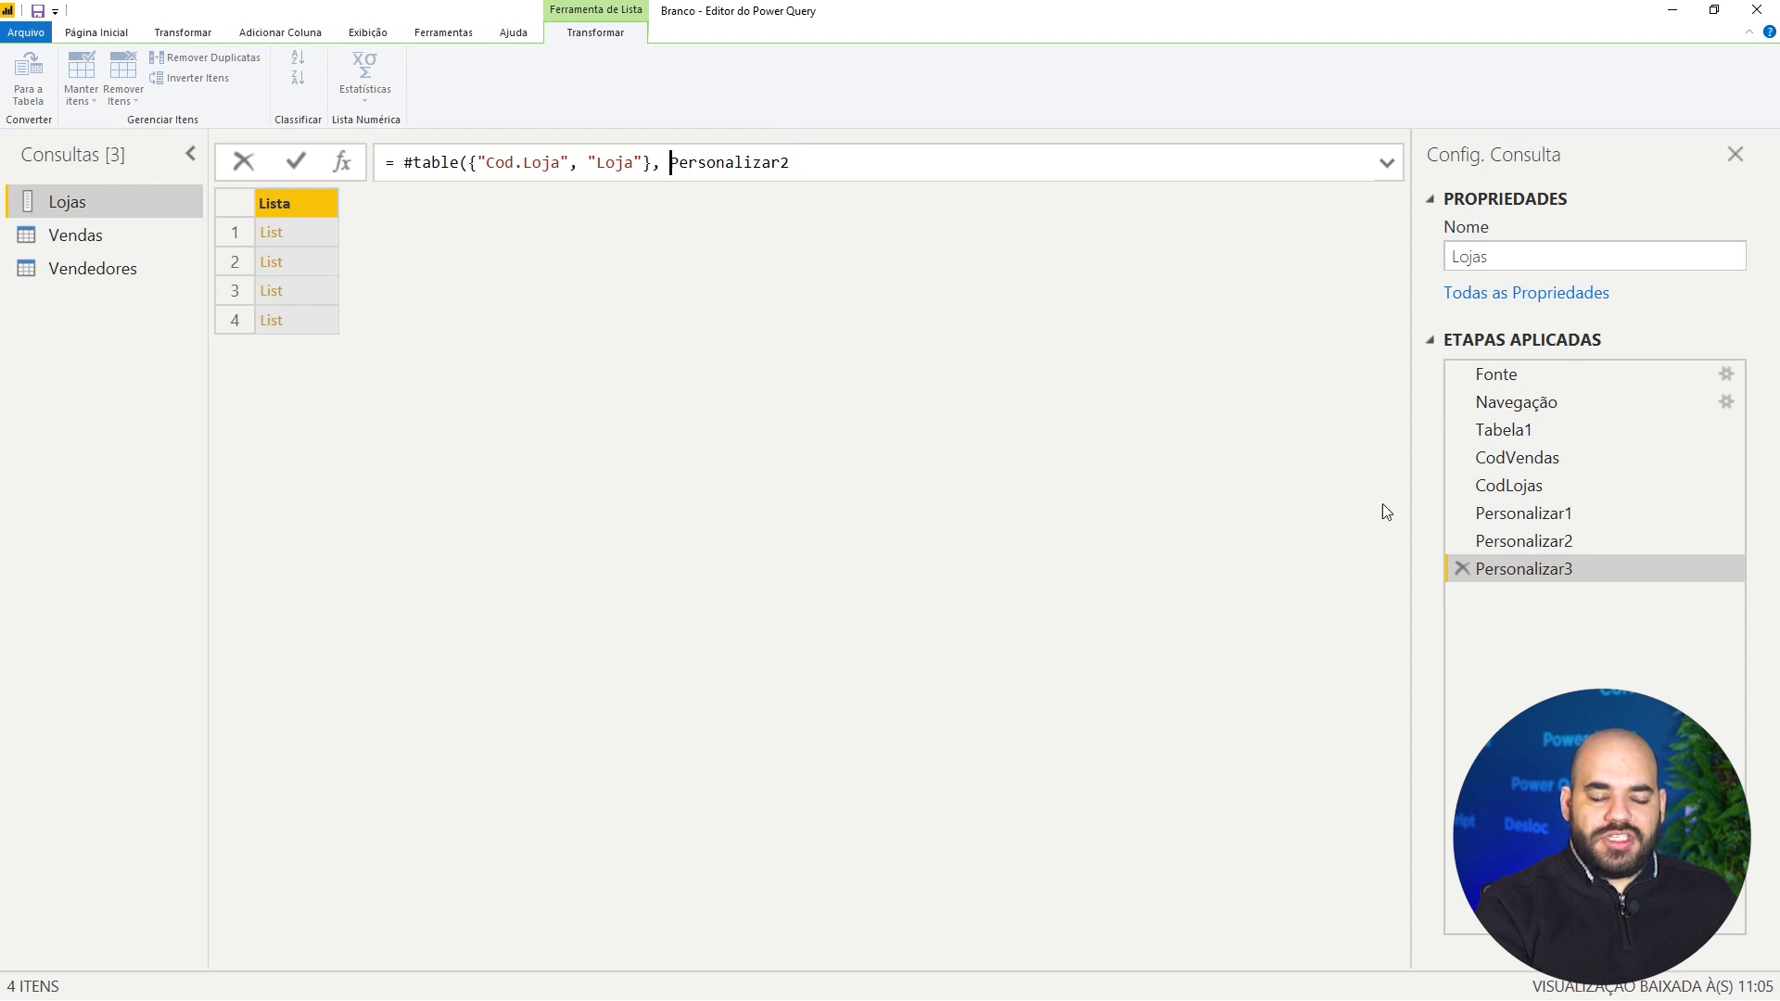
pyautogui.write(')')
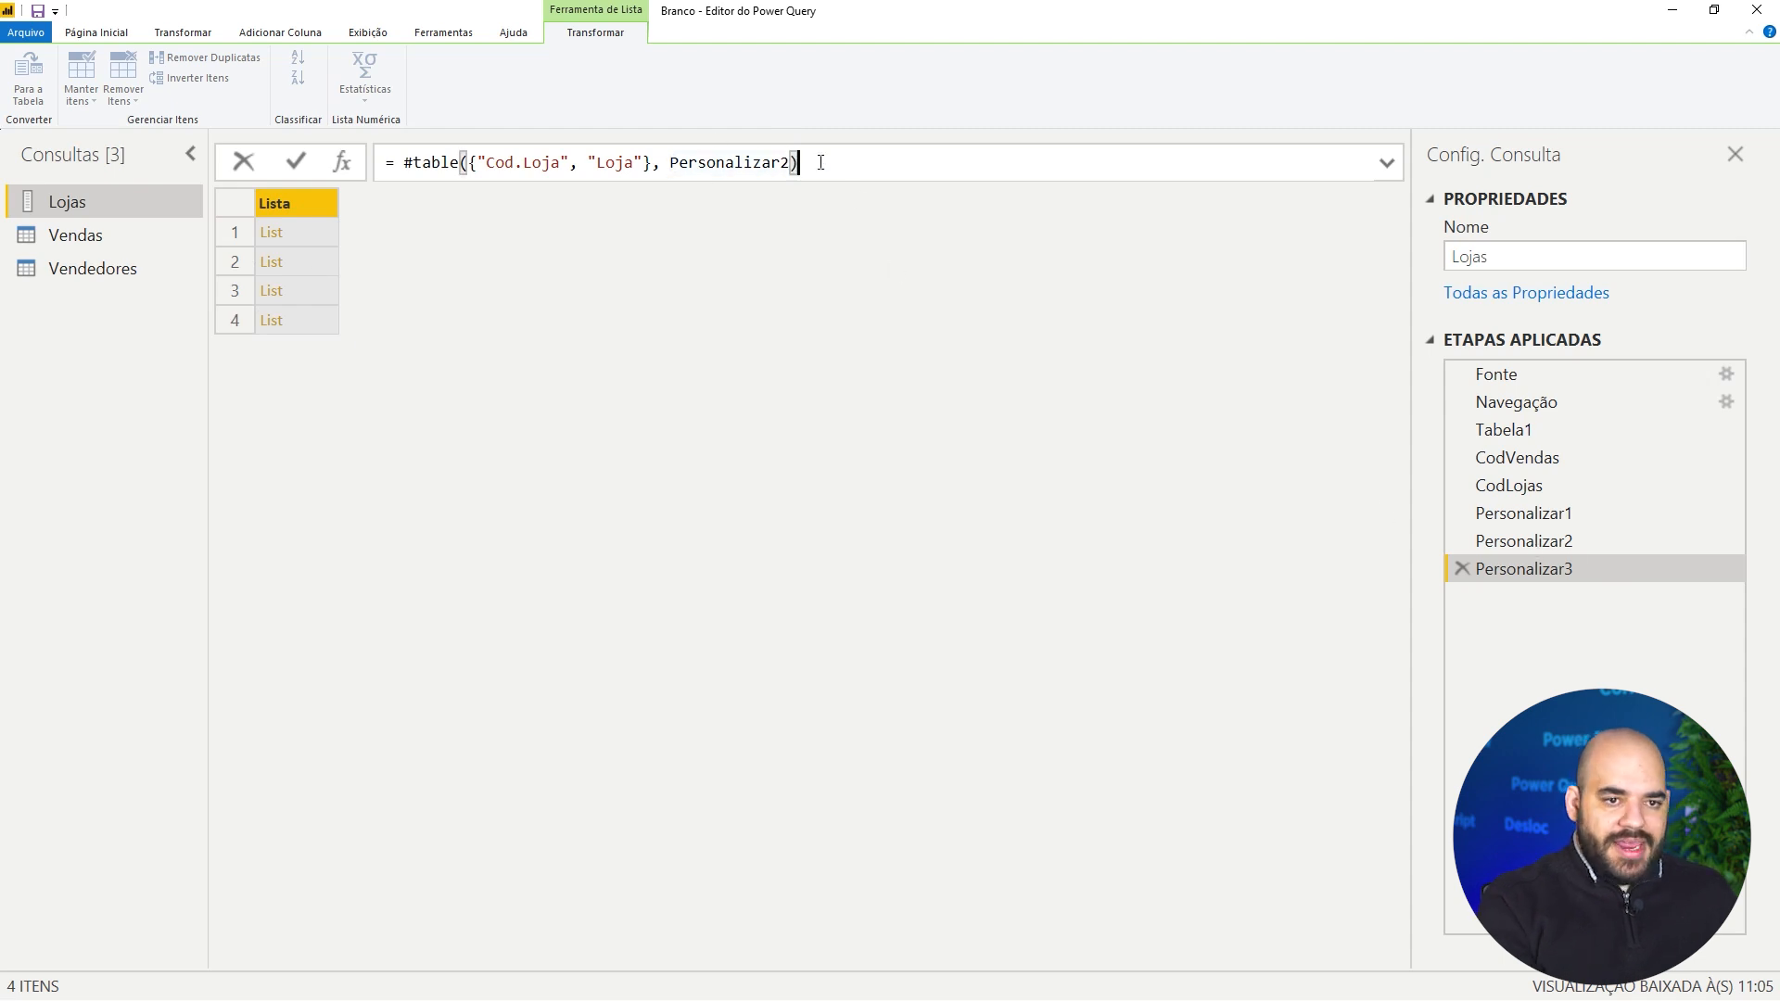
pyautogui.press('Return')
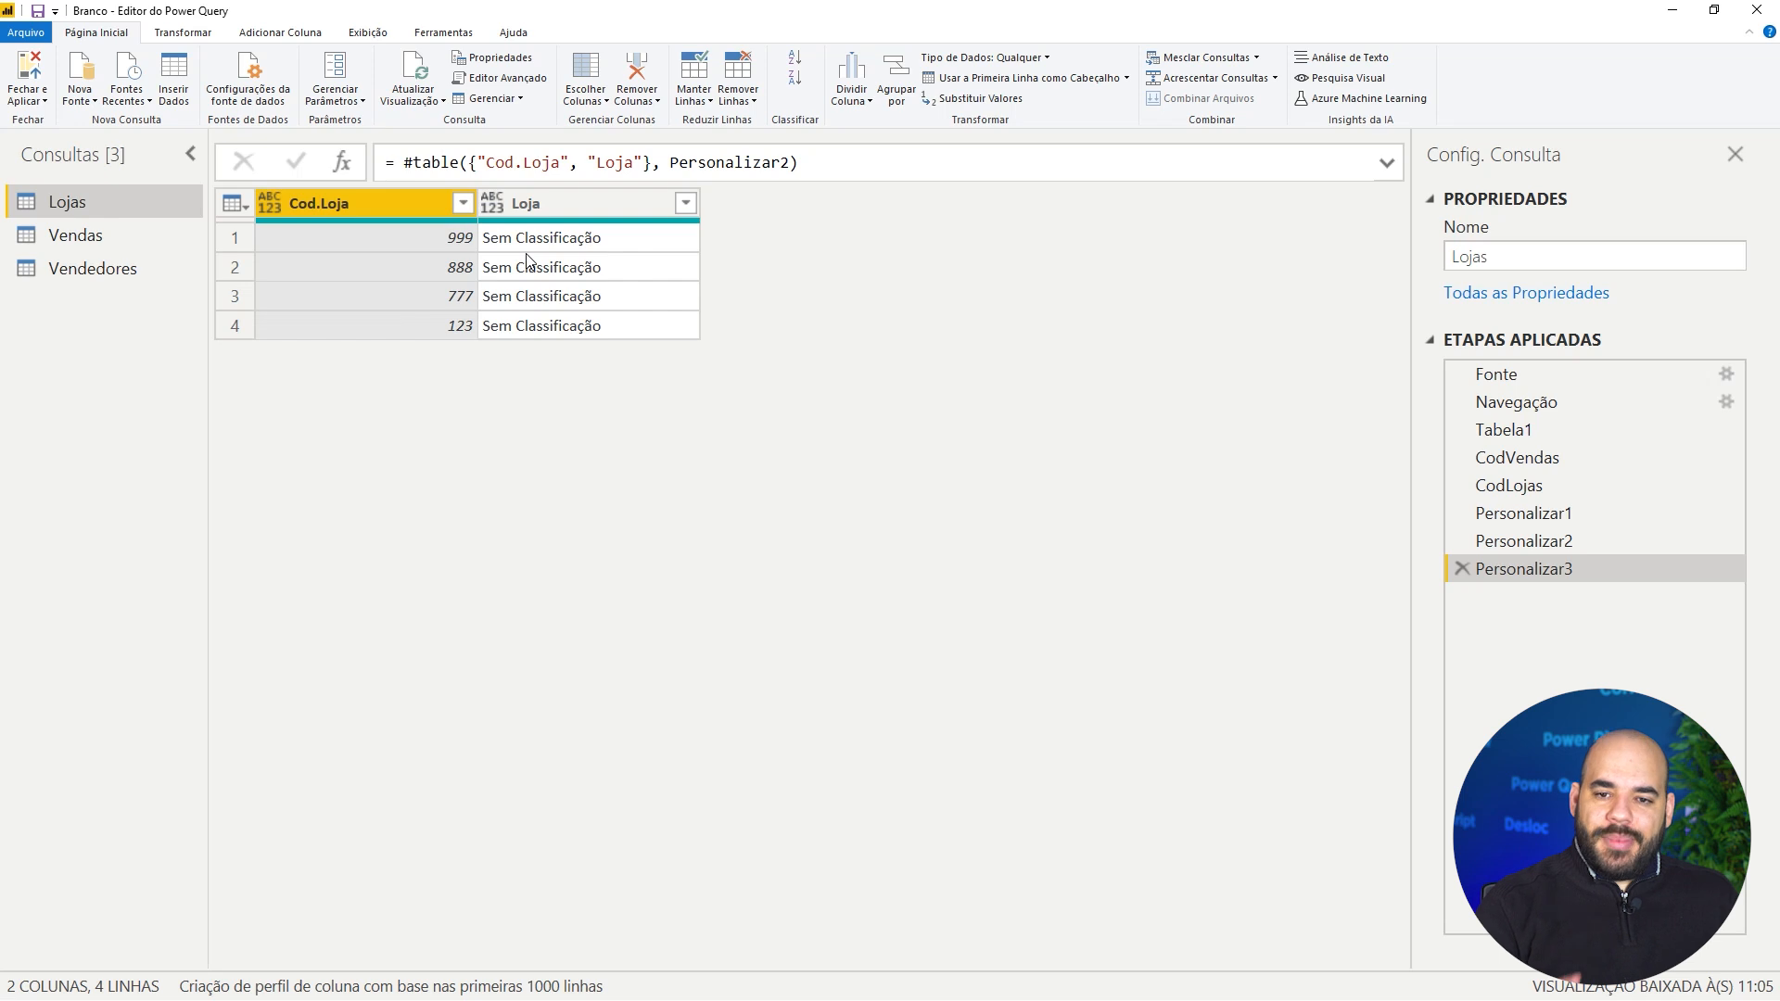
# Rename the step that builds the table of missing store codes as Tabela2.
pyautogui.rightClick(1566, 572)
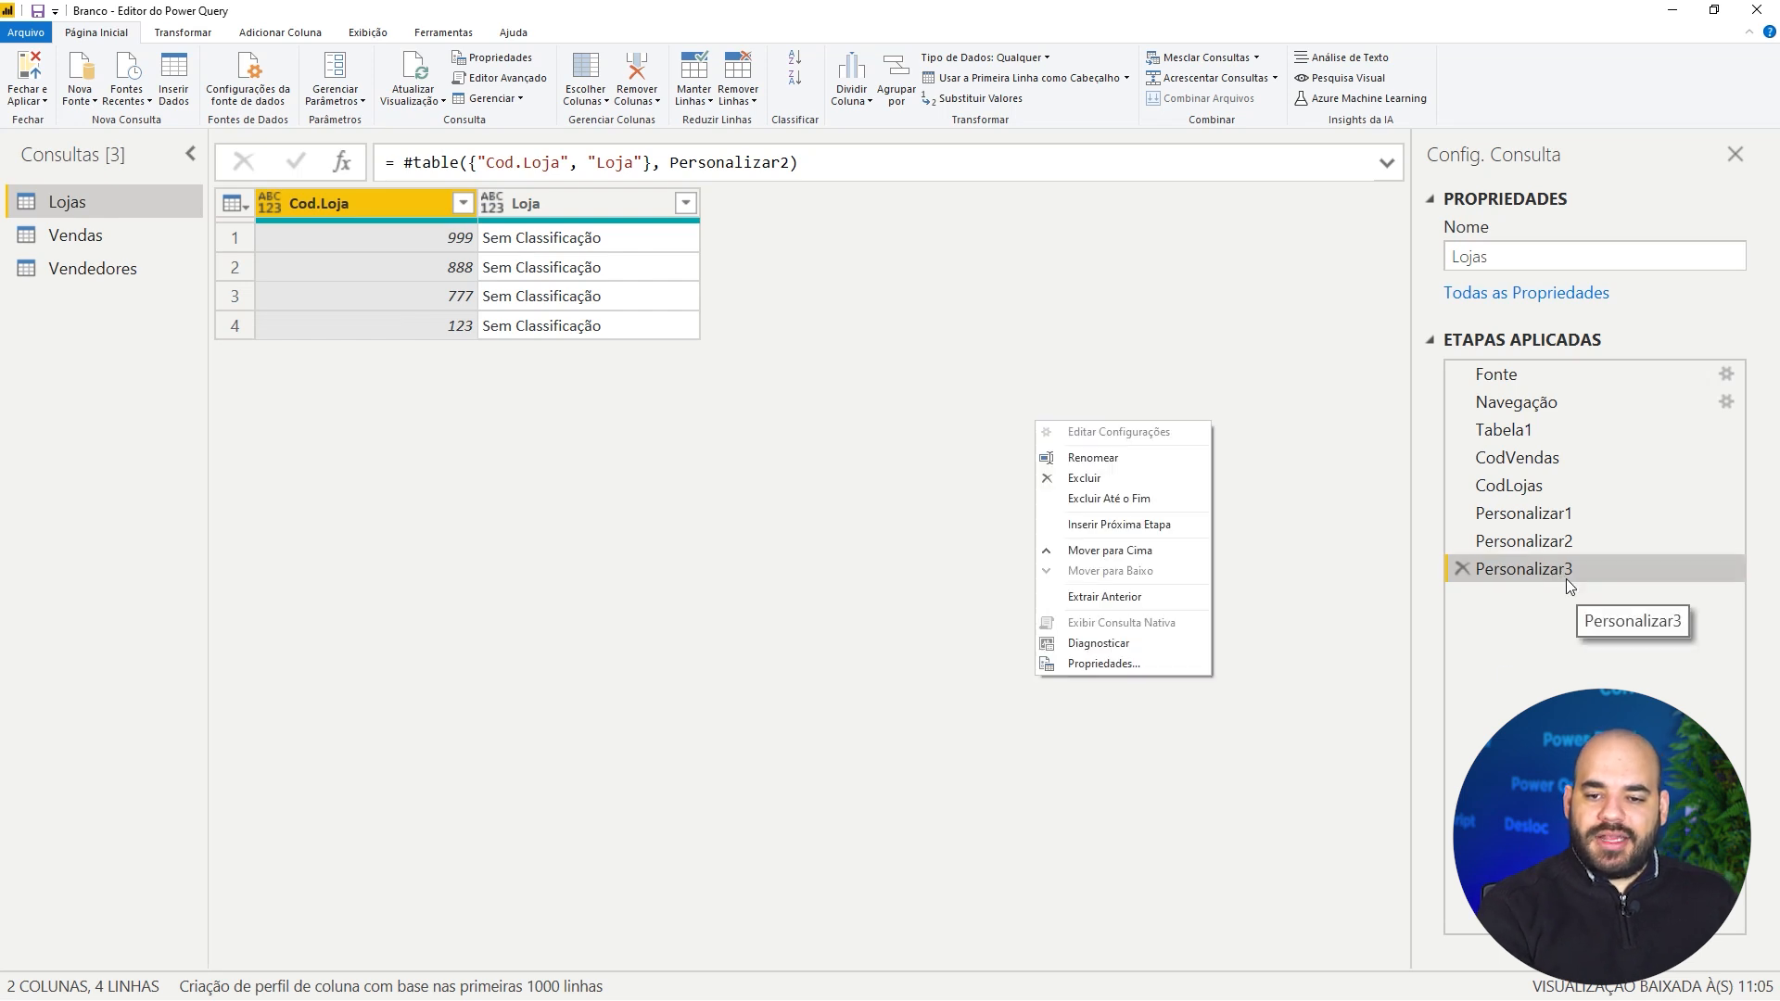
pyautogui.click(1154, 459)
pyautogui.write('Tabela2')
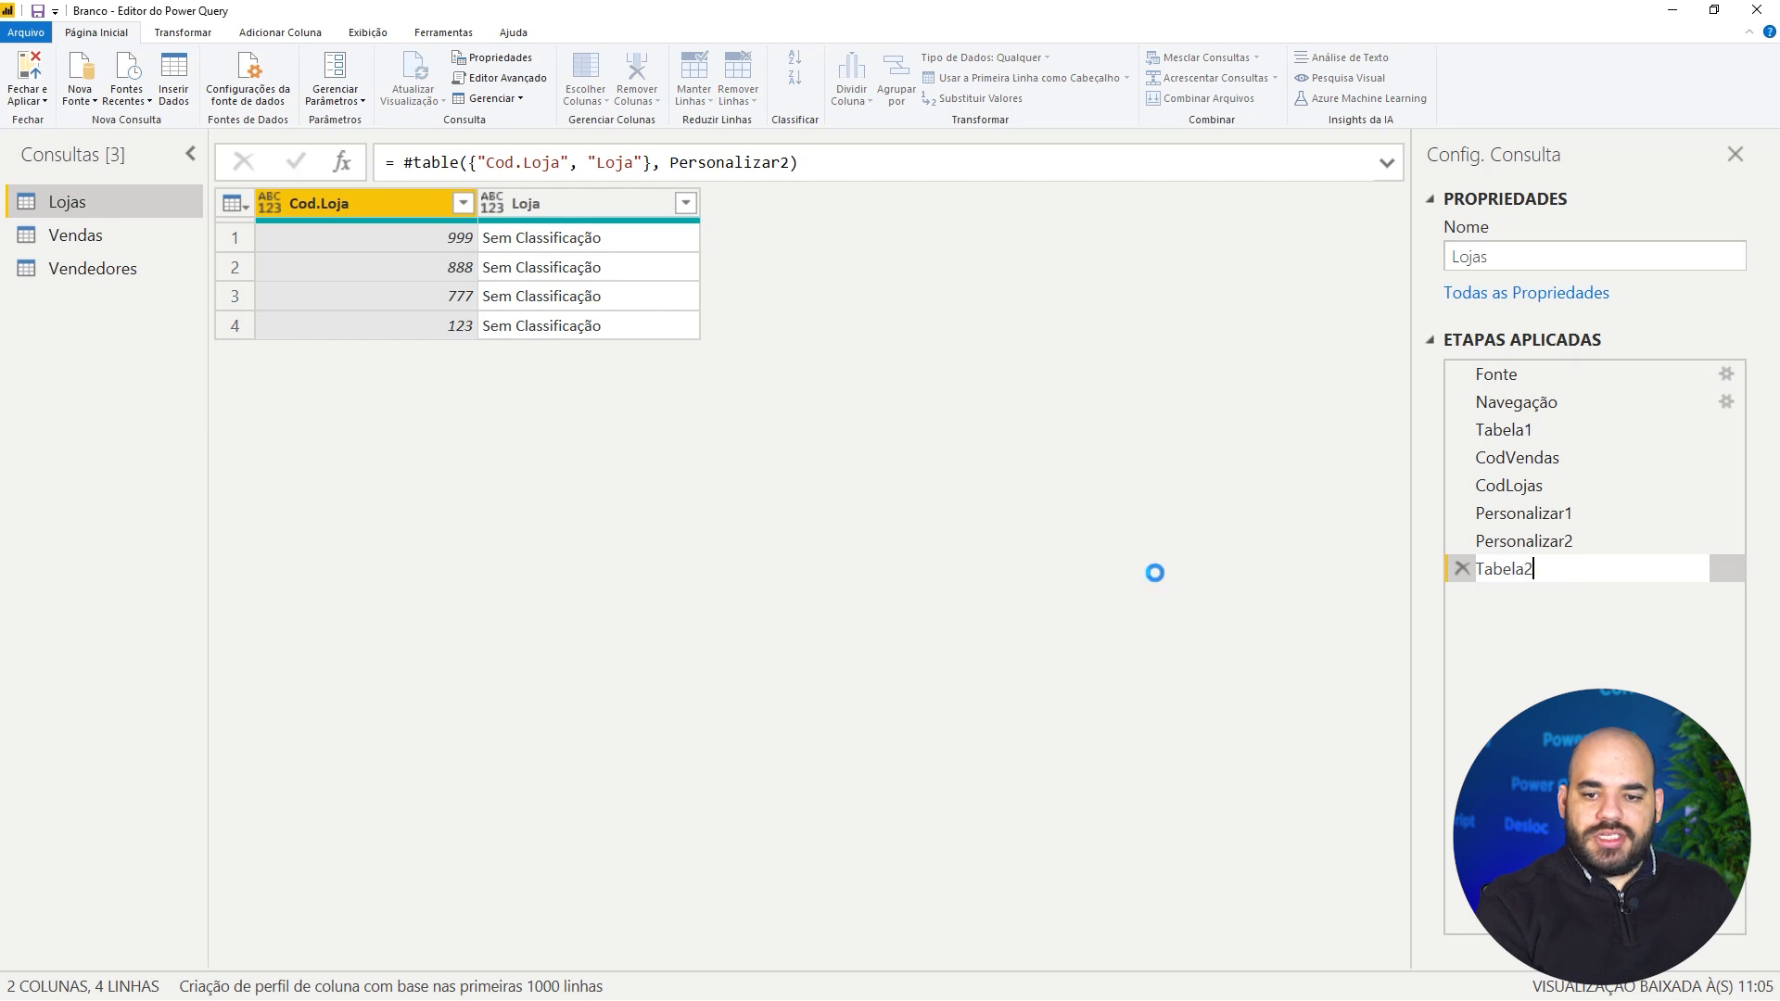
pyautogui.press('Return')
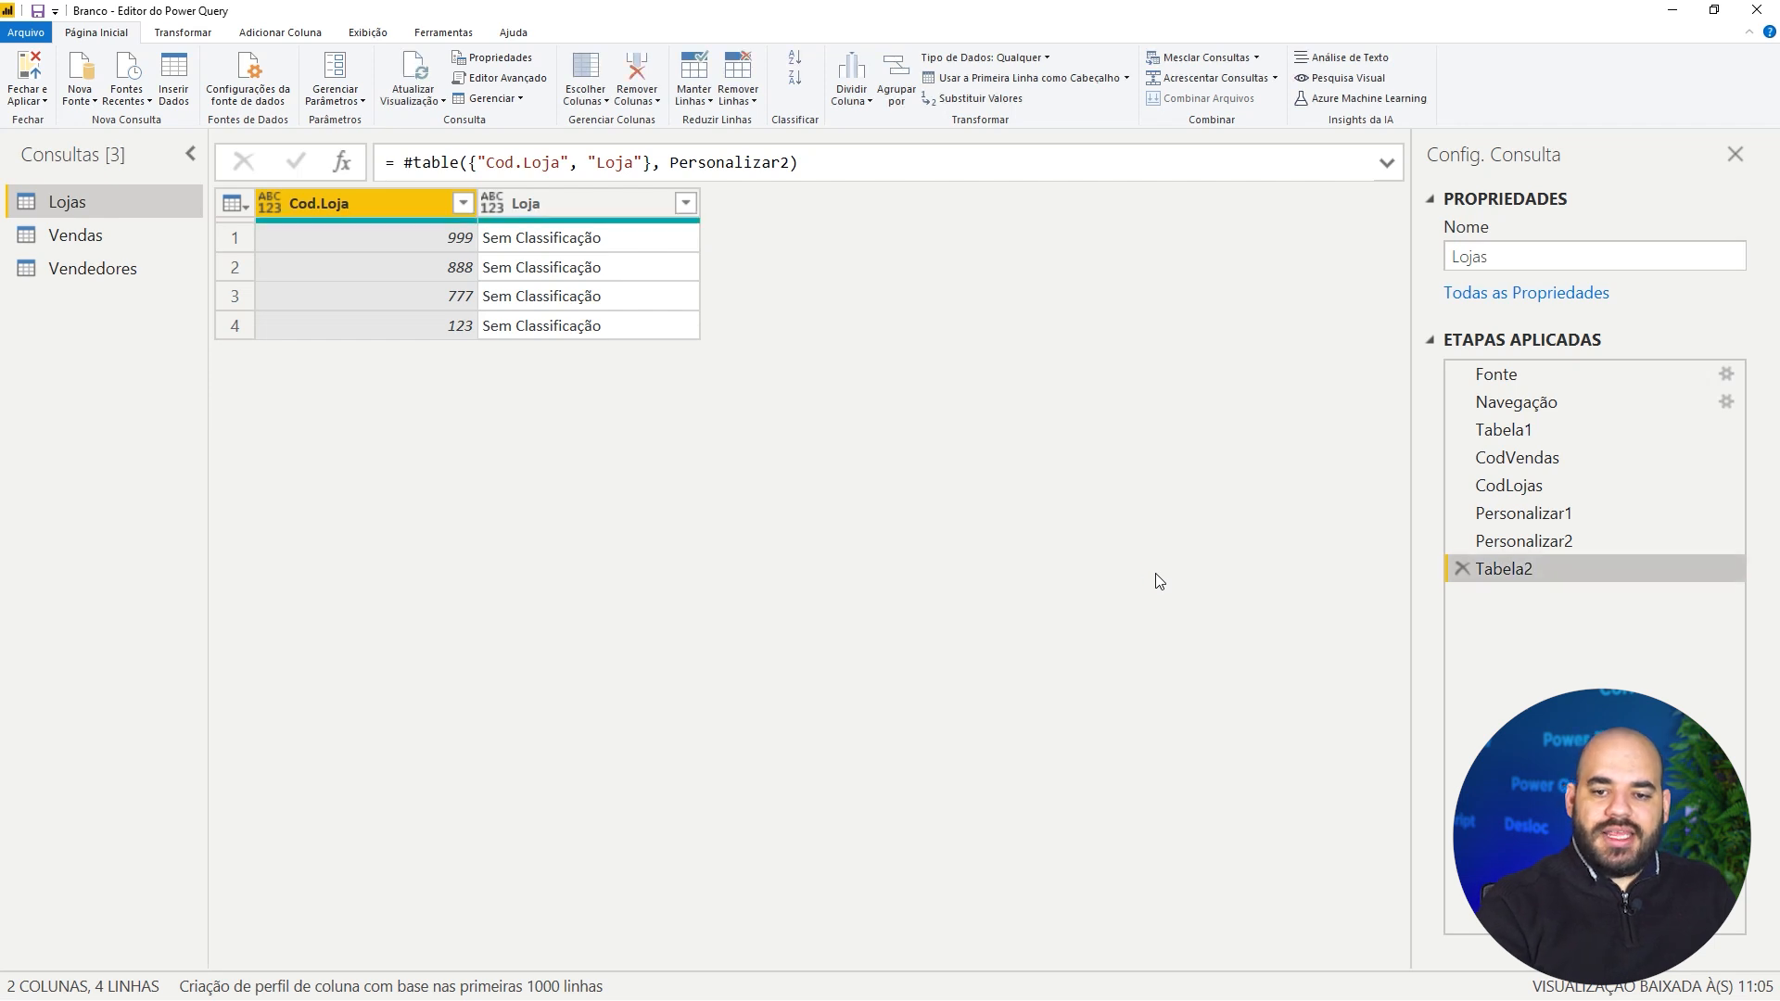
# Add a custom step after Tabela2 and insert the opening of the Table.Combine function before its default reference.
pyautogui.click(1503, 431)
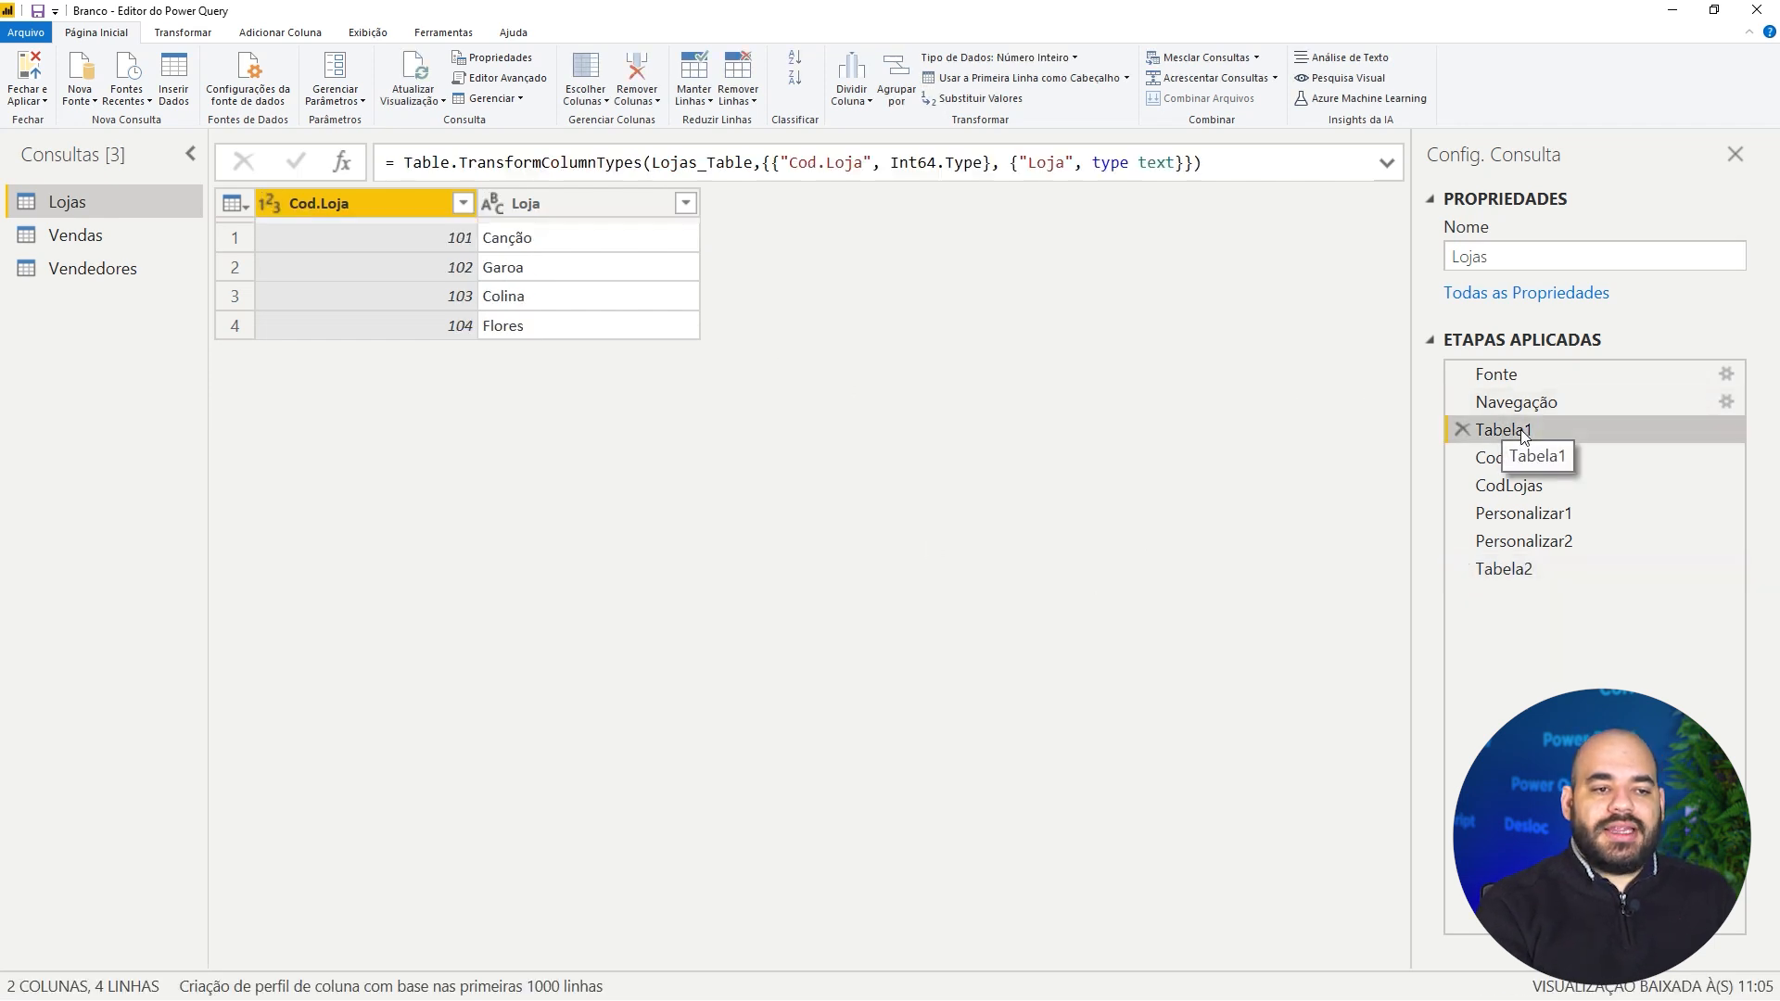
pyautogui.click(1544, 569)
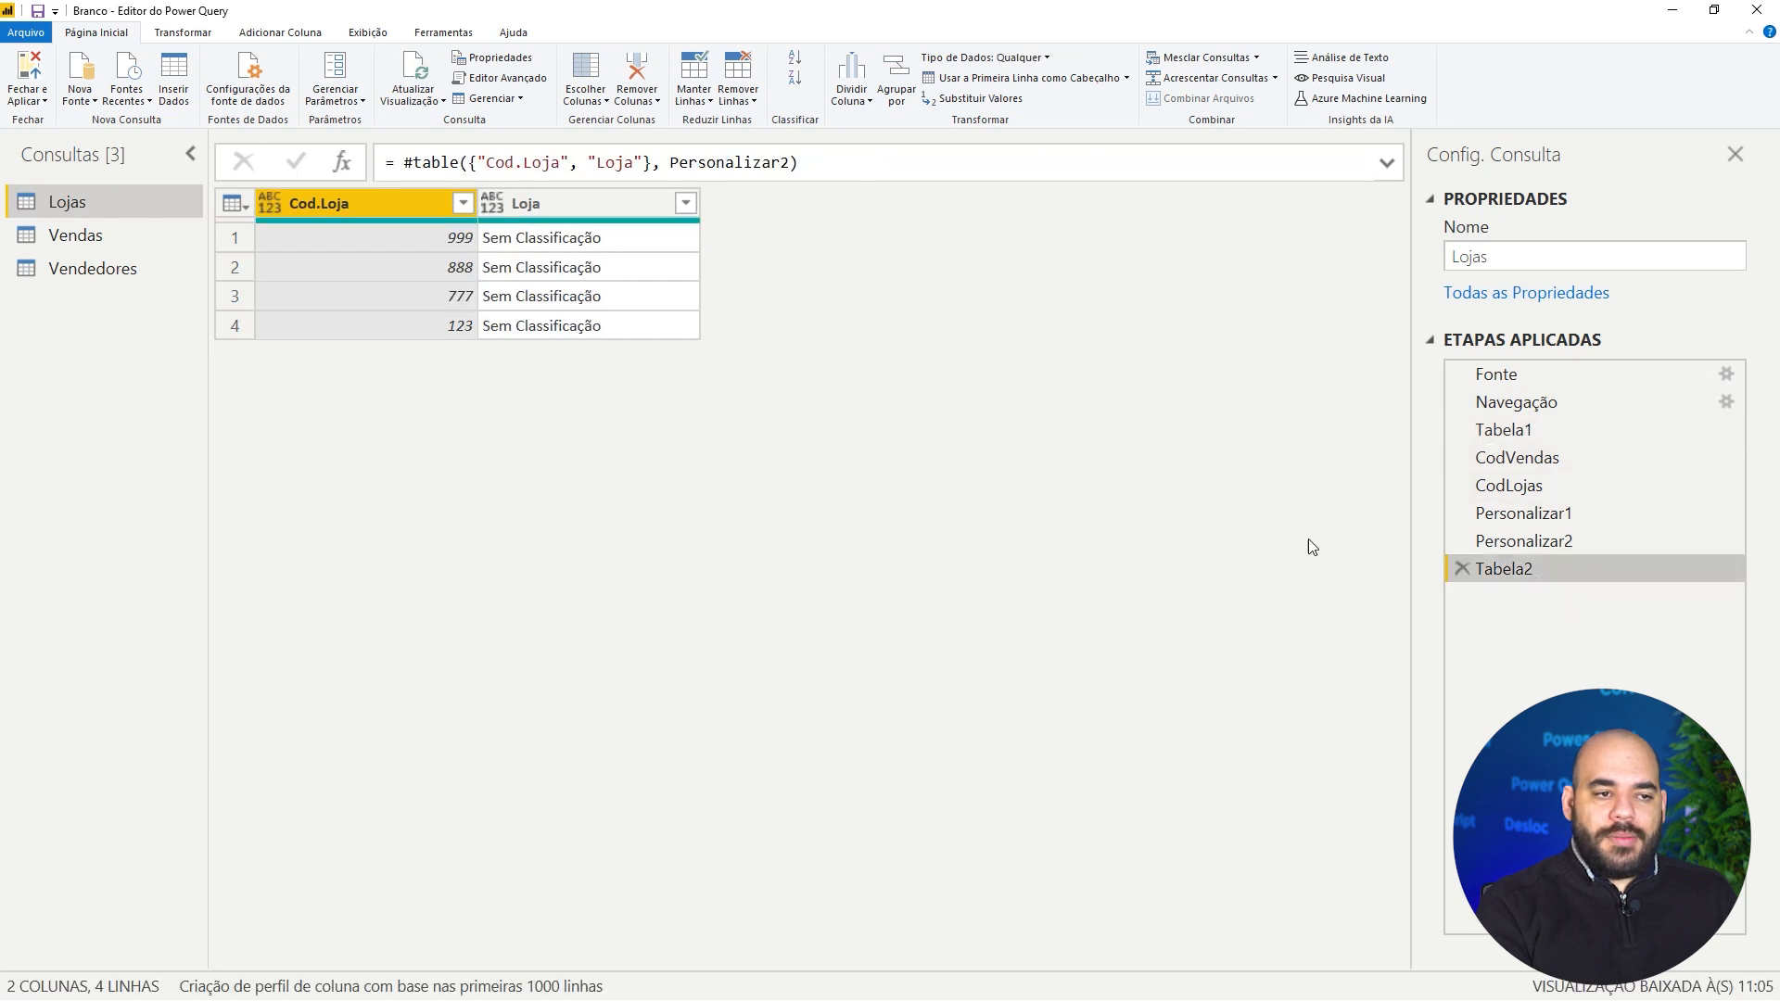
pyautogui.click(343, 162)
pyautogui.click(396, 165)
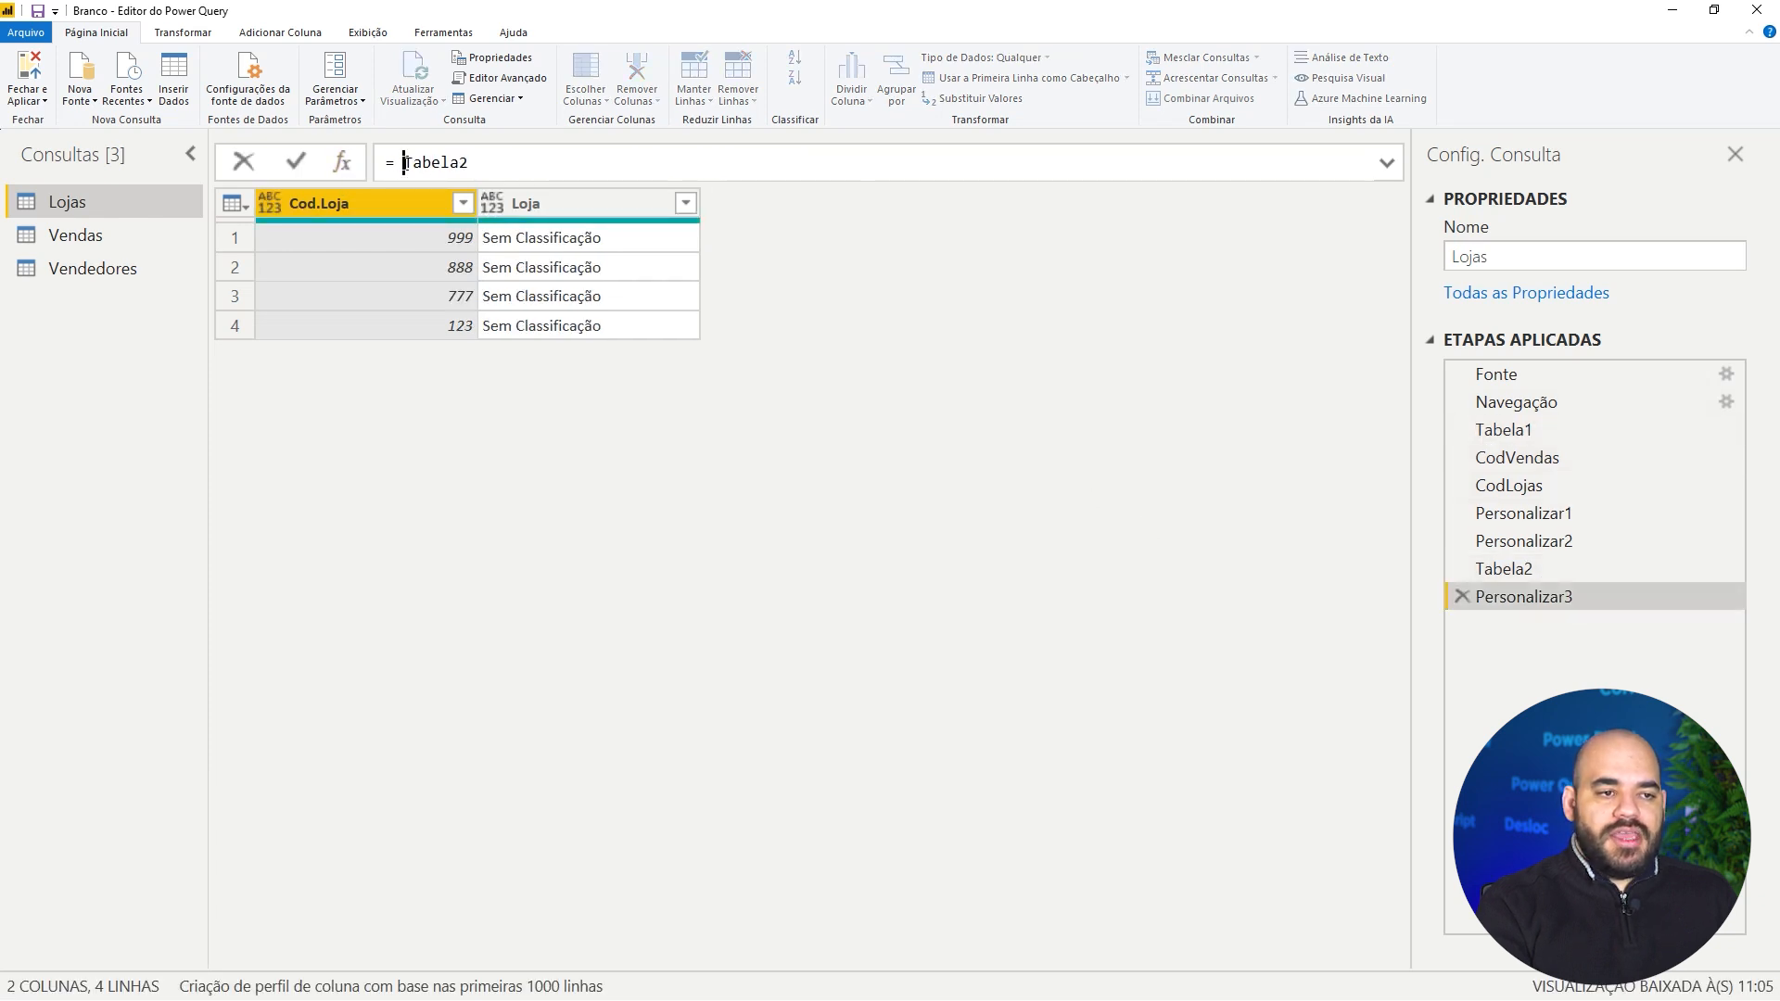
pyautogui.write('Table.Combine')
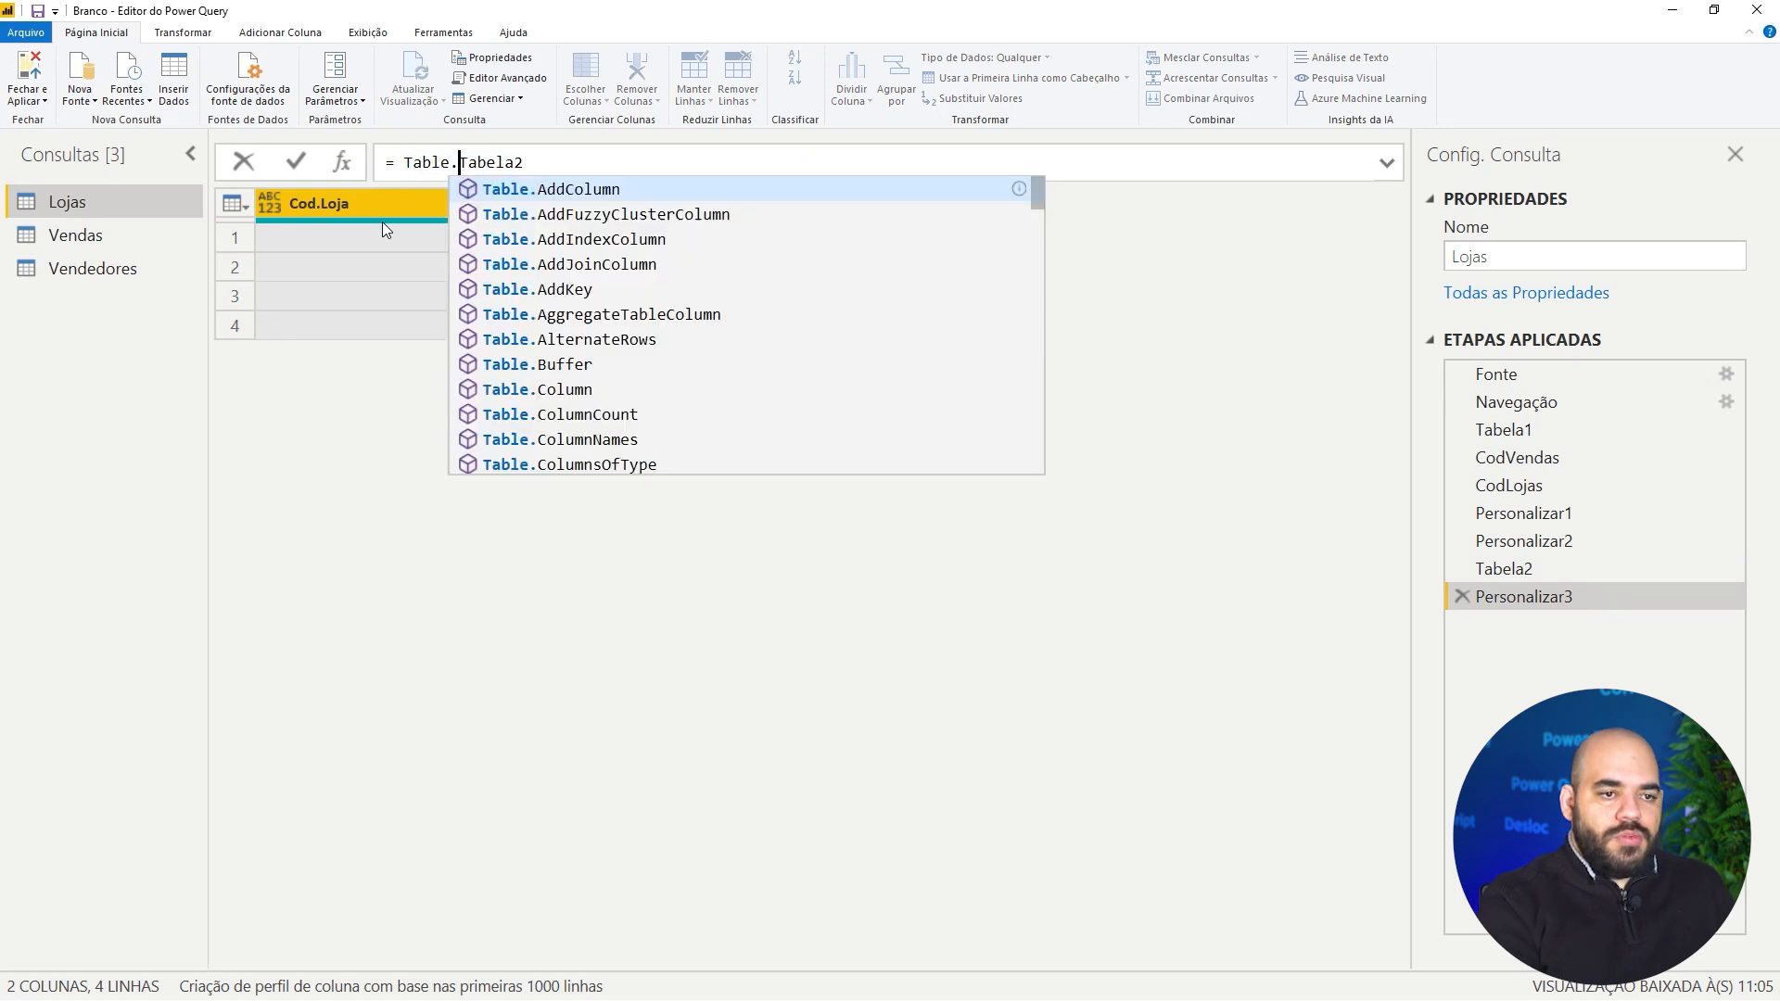
pyautogui.write('(')
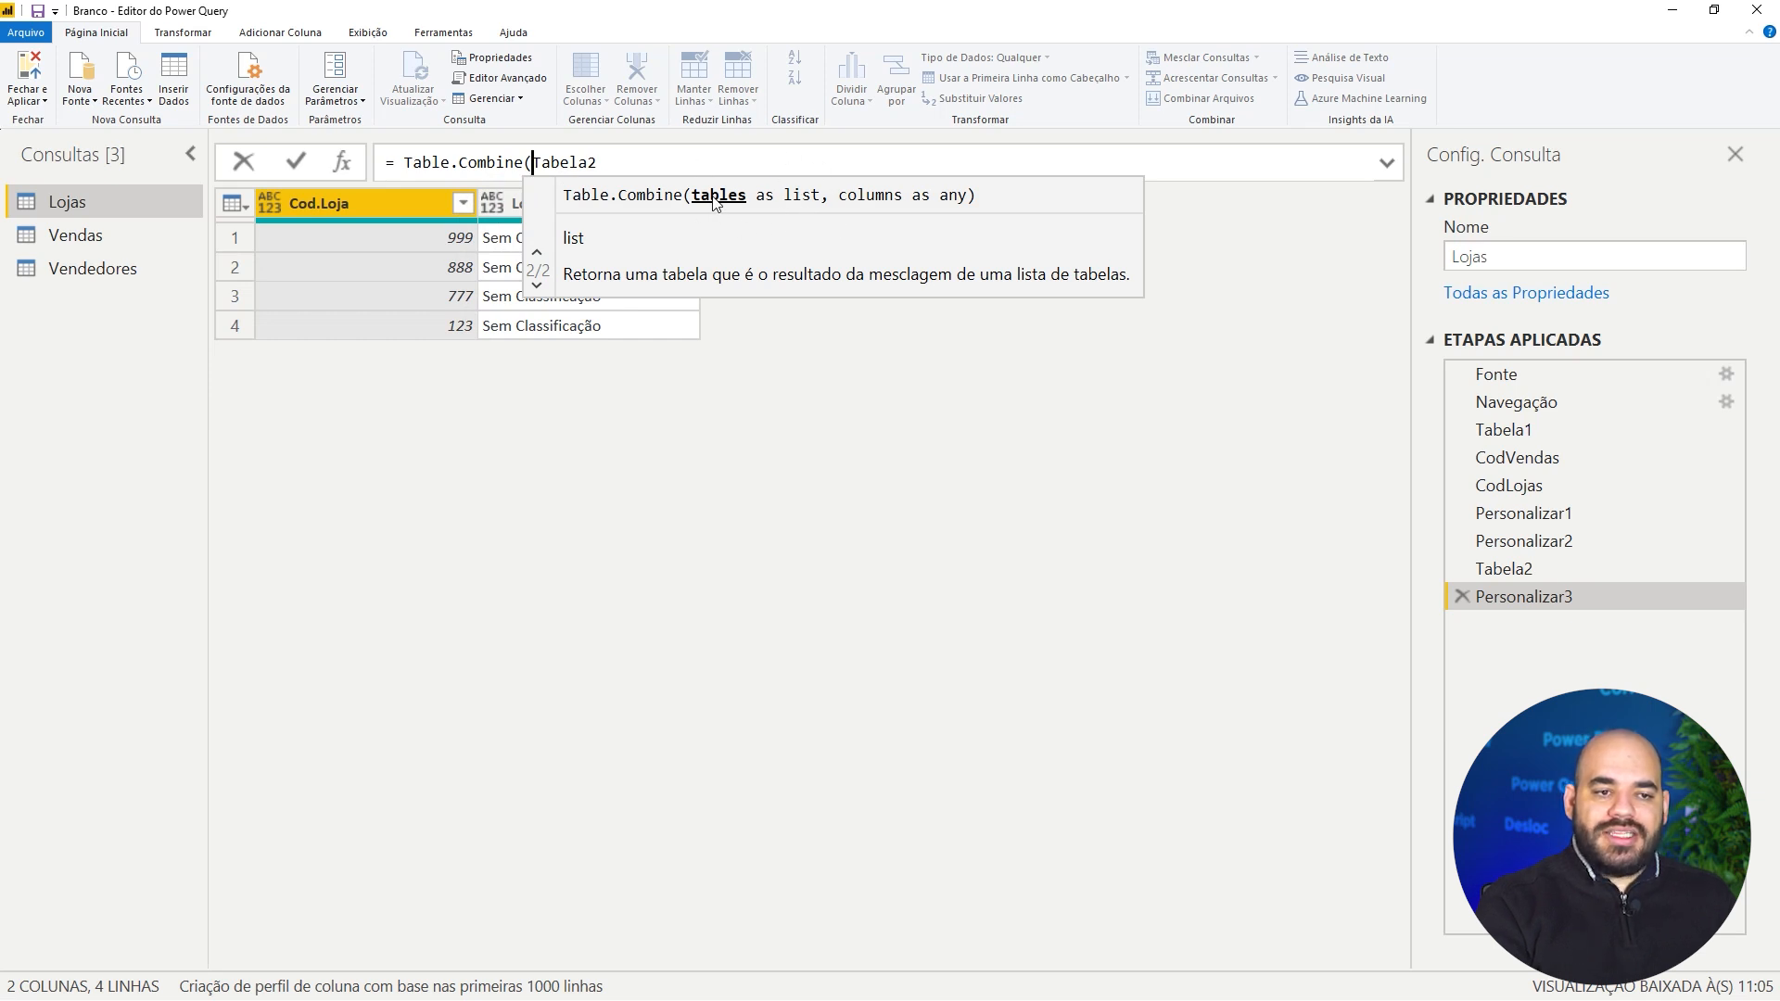
# Complete and apply the formula as = Table.Combine({Tabela1, Tabela2}) to append the missing store codes to the original stores.
pyautogui.write('{')
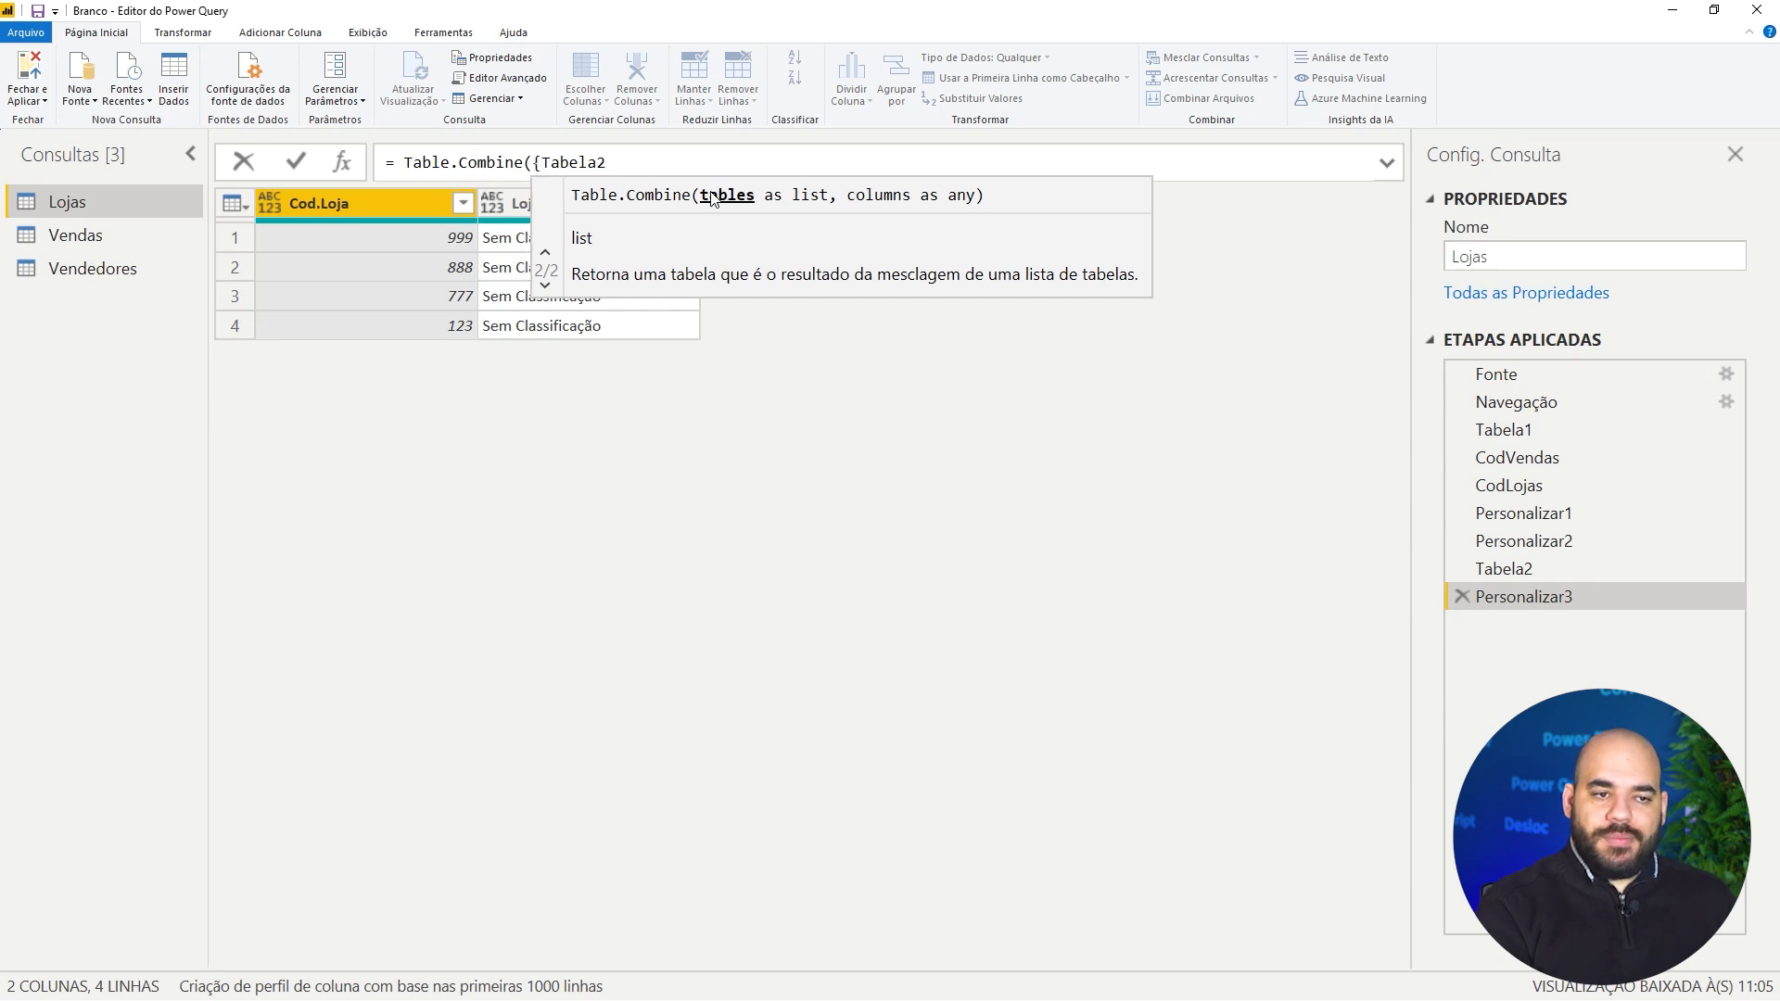
pyautogui.write('Tabela')
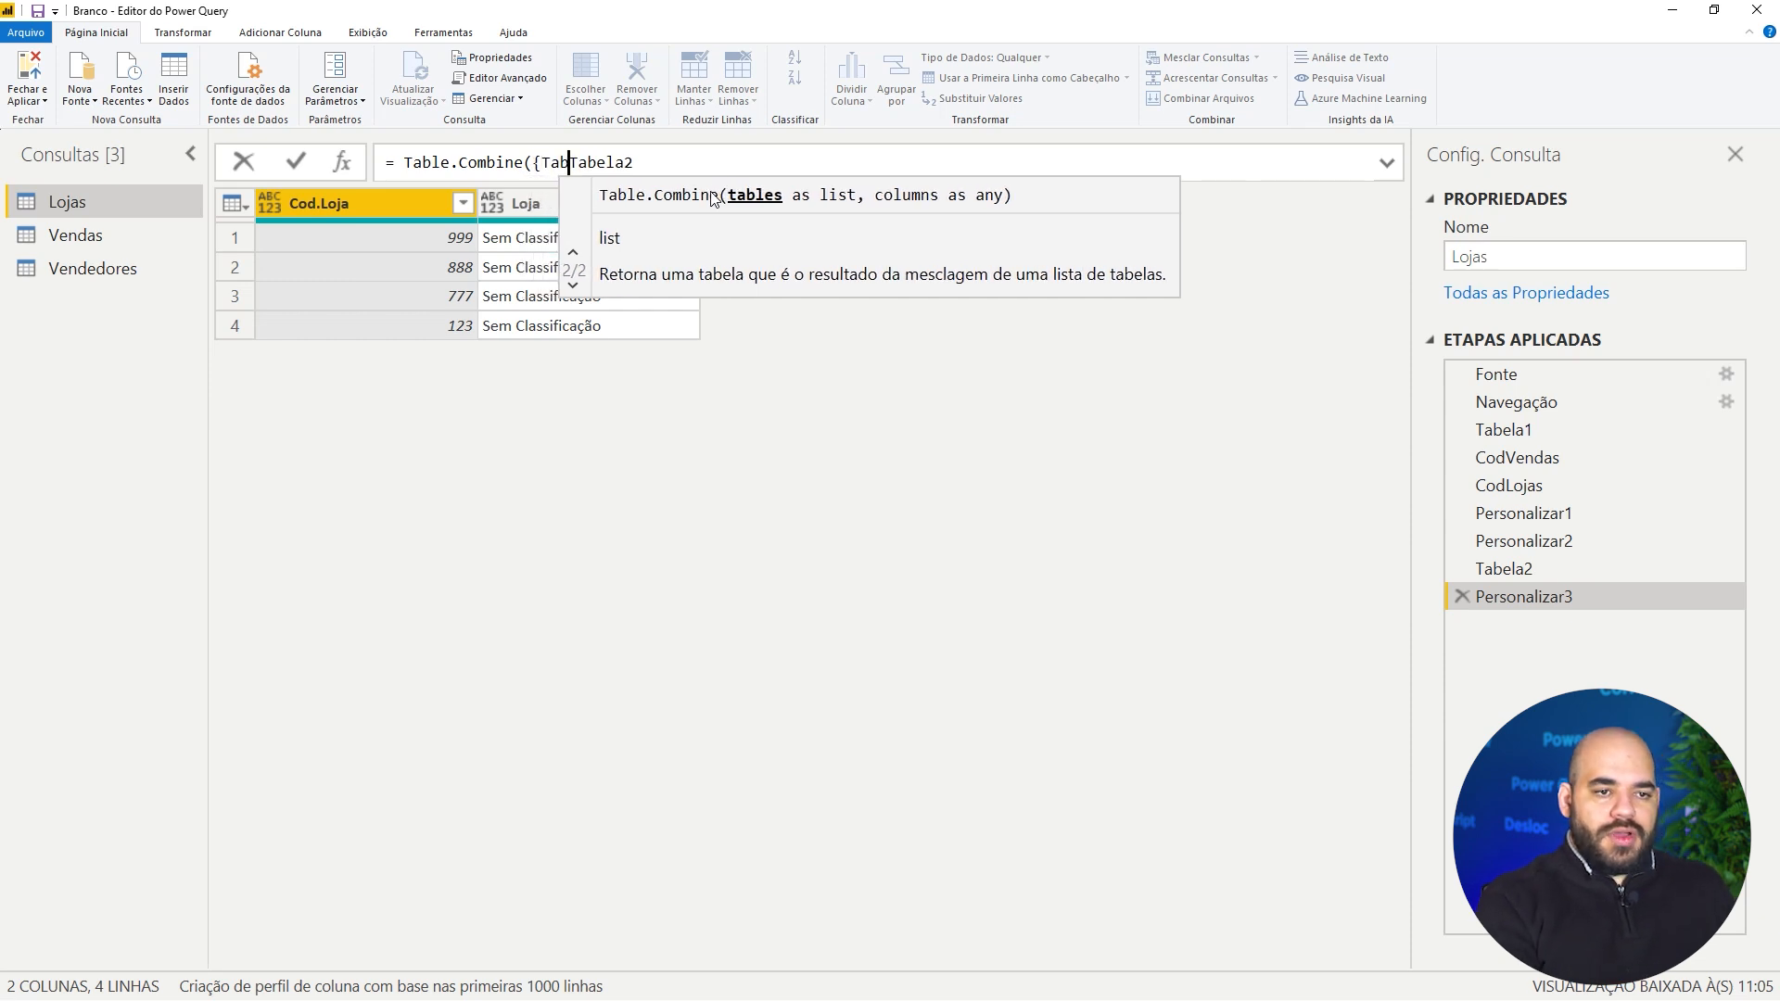
pyautogui.write('1, Tabela2')
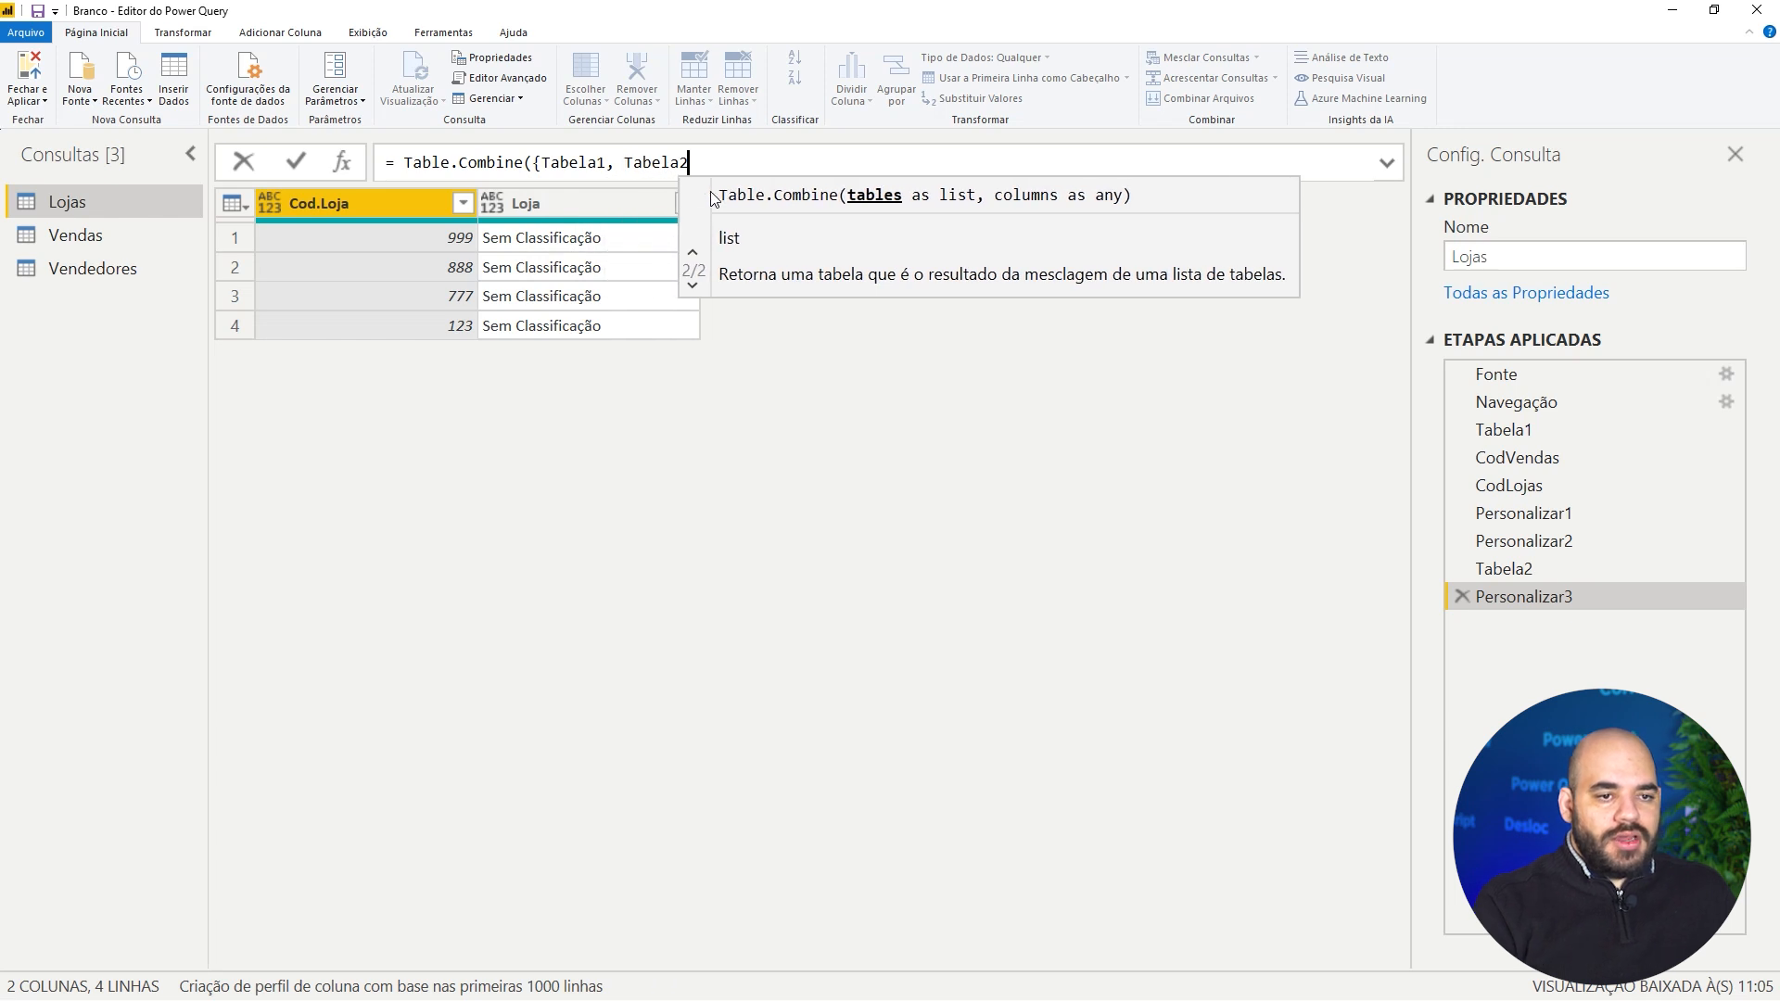
pyautogui.write('}')
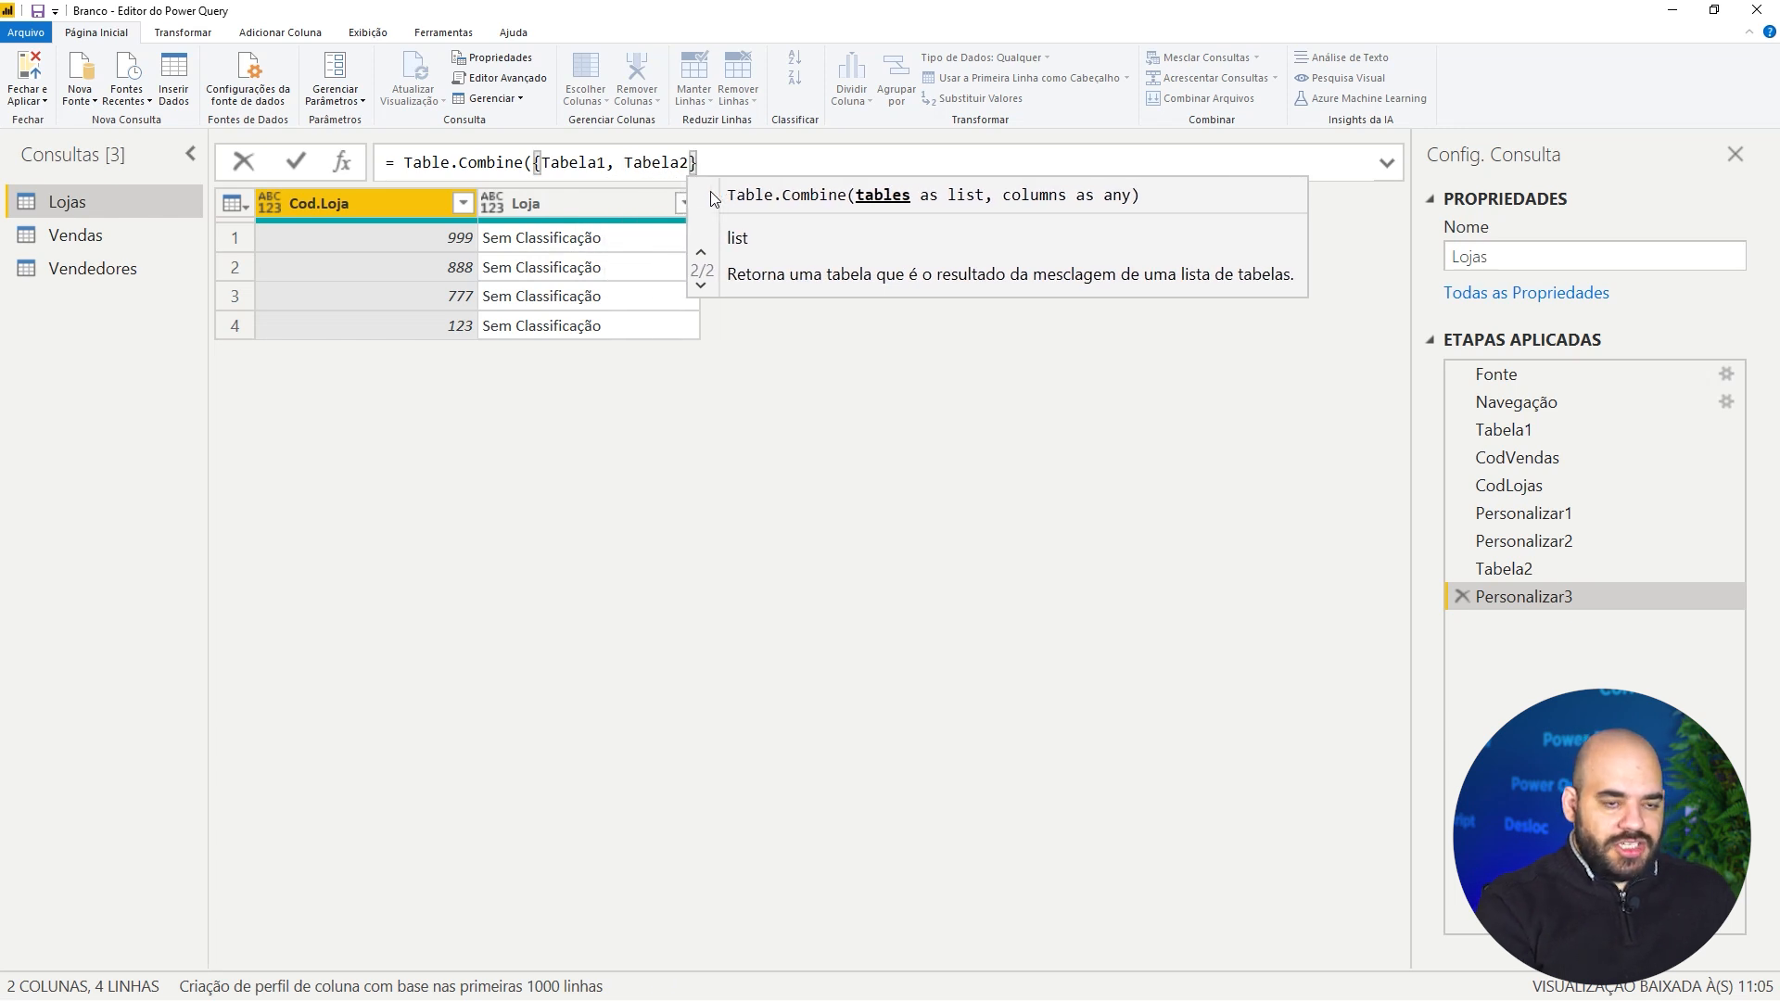
pyautogui.write(')')
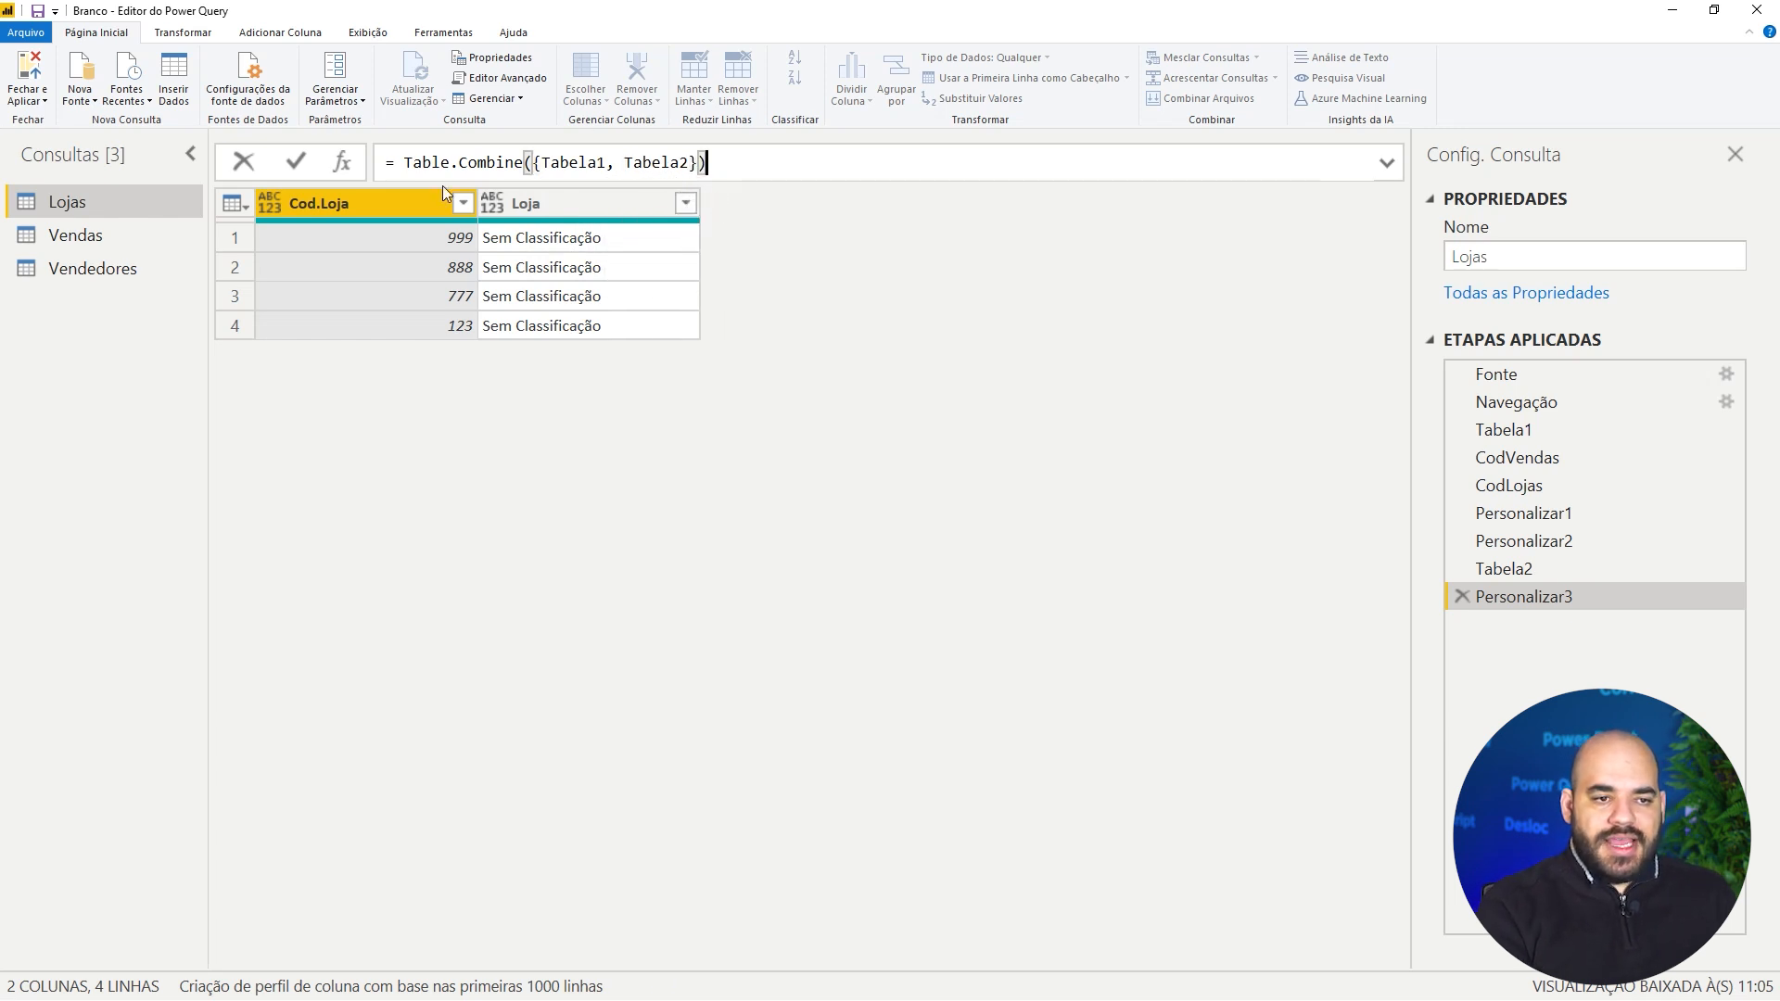
pyautogui.press('Return')
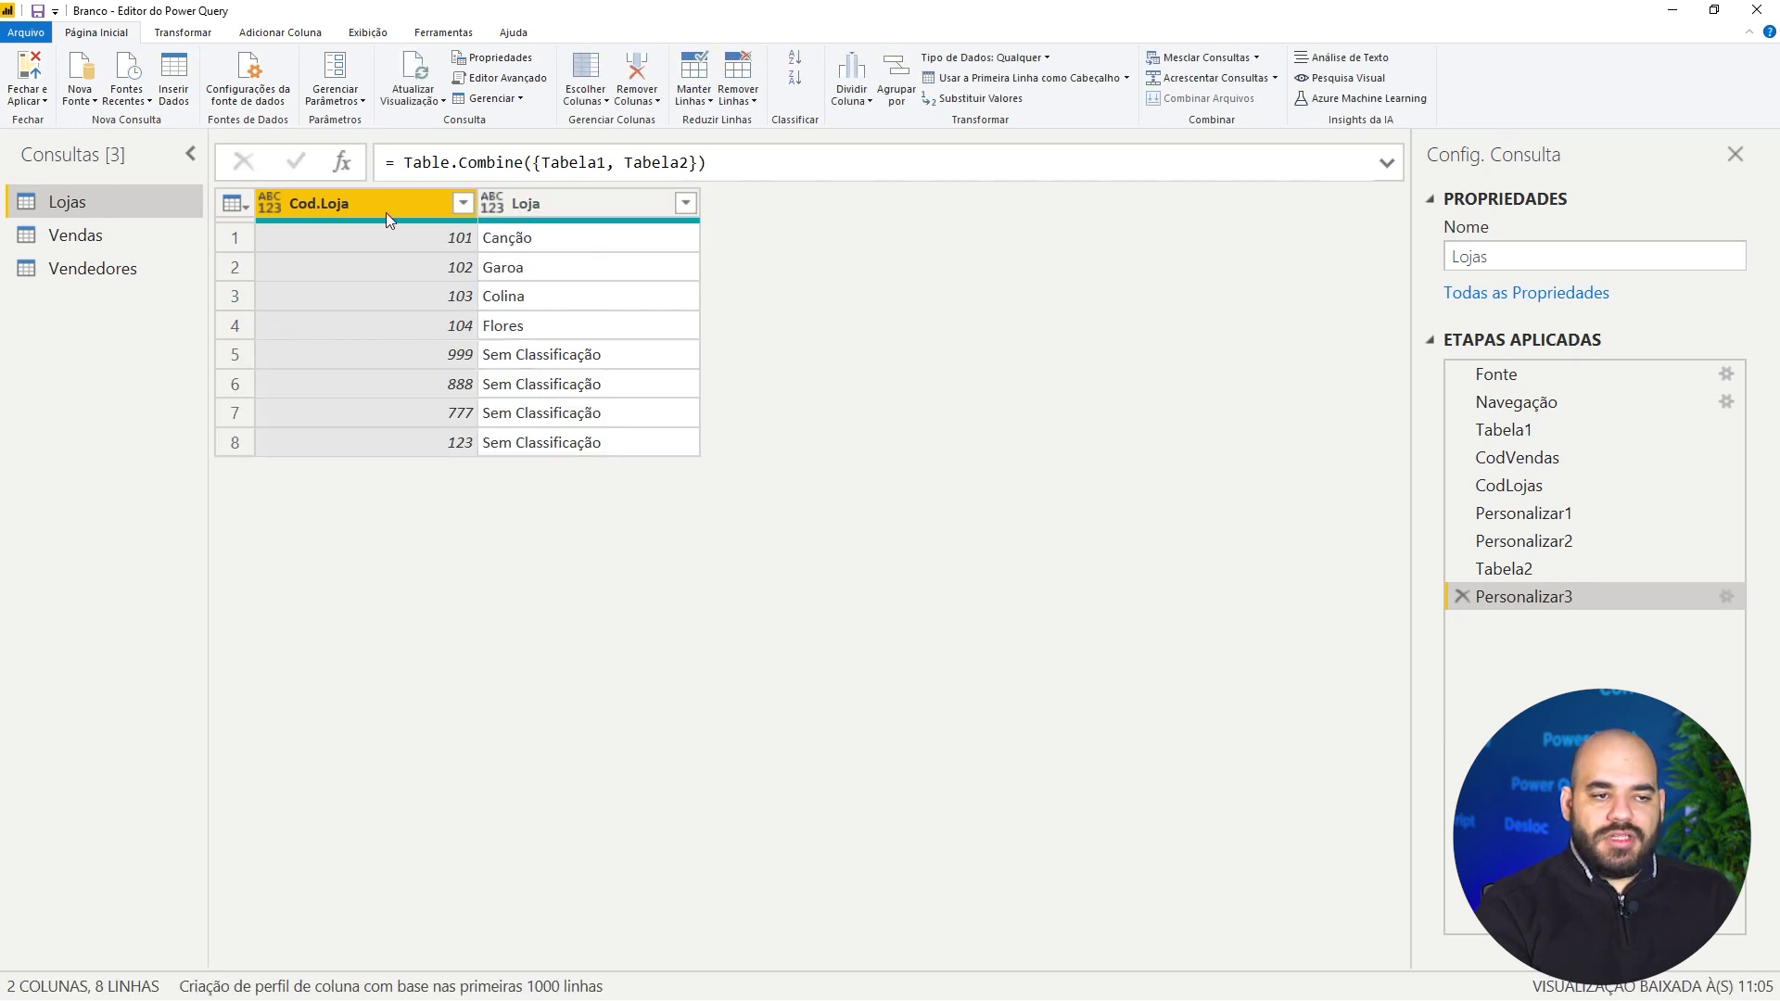
# Detect the data types of the combined table's Cod.Loja and Loja columns automatically.
pyautogui.keyDown('ctrl'); pyautogui.click(561, 210); pyautogui.keyUp('ctrl')
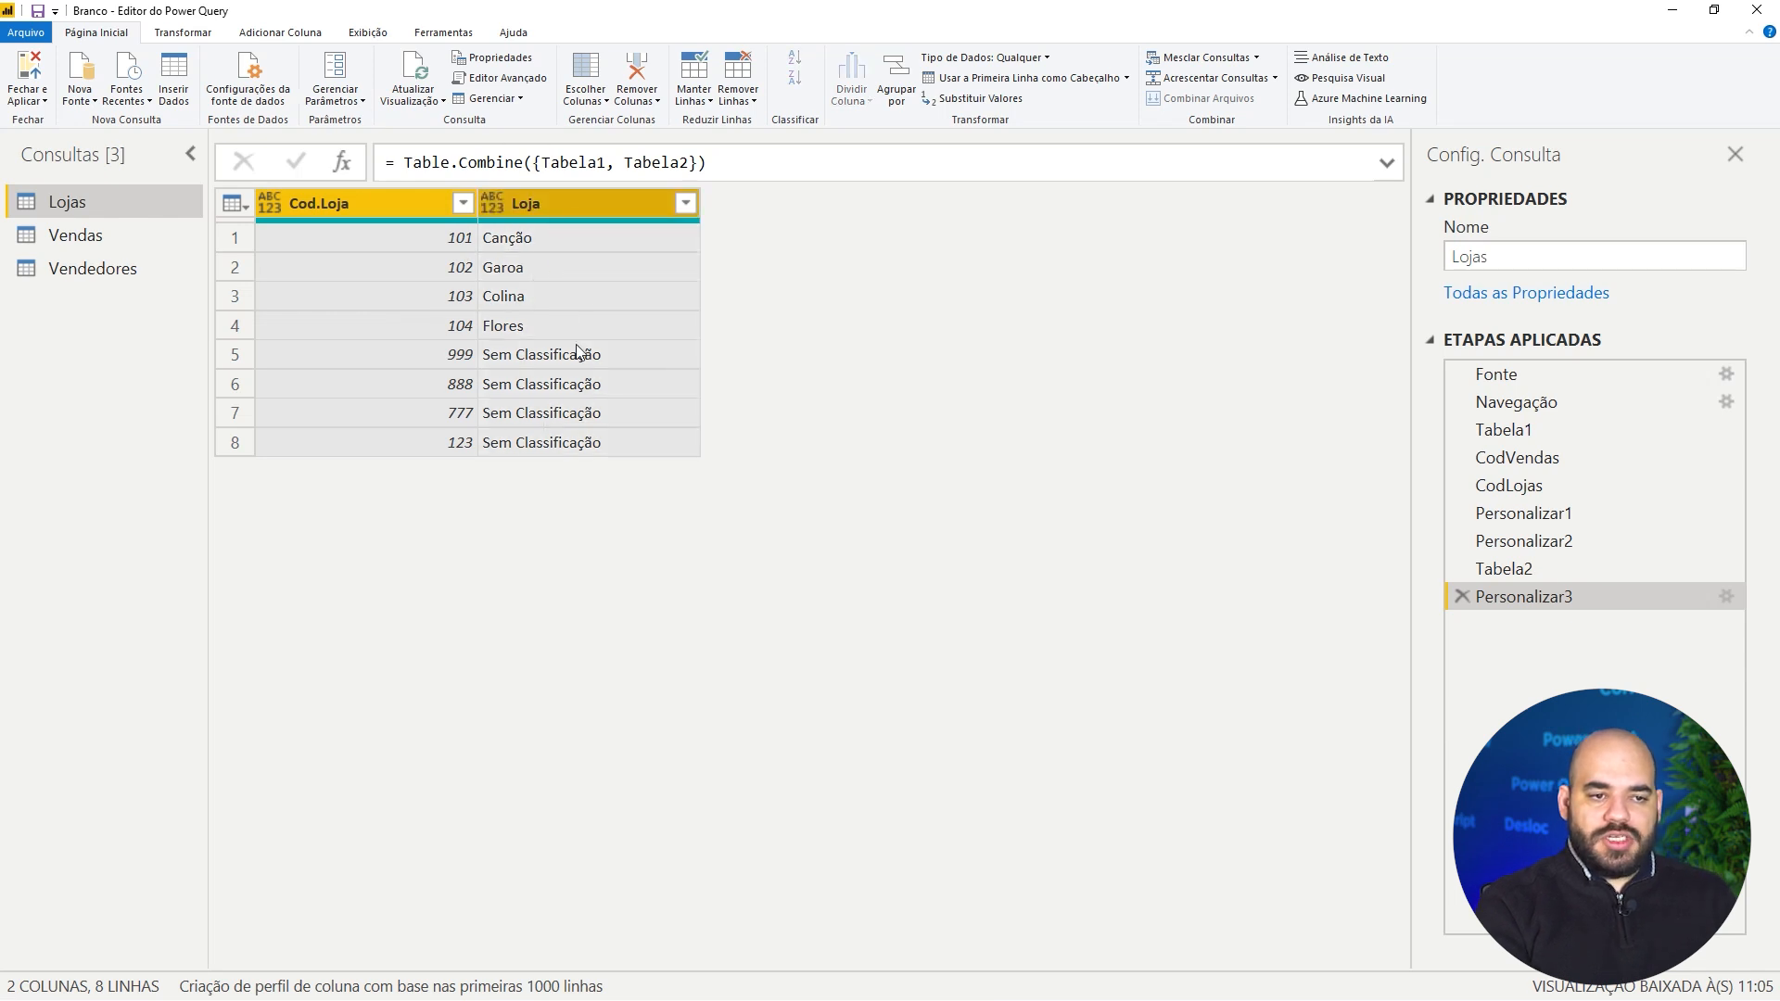
pyautogui.click(184, 32)
pyautogui.click(366, 77)
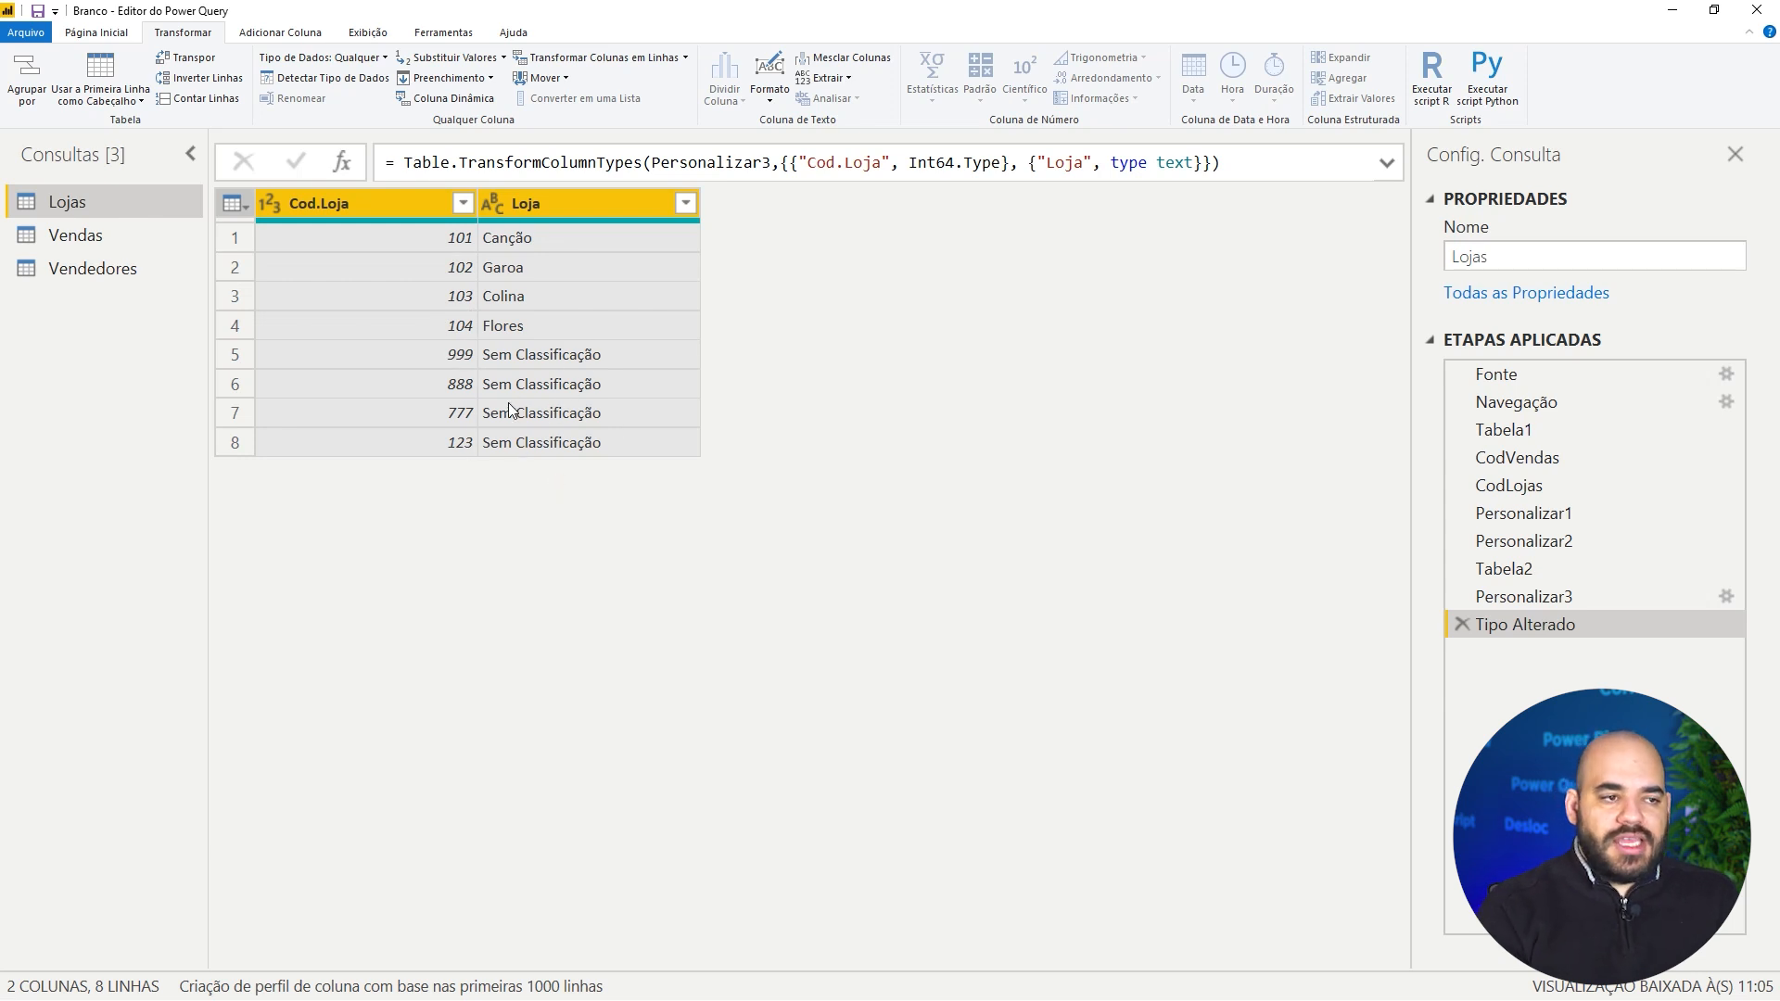
# Close the query editor applying the changes, and inspect the Loja slicer on the report page.
pyautogui.click(96, 33)
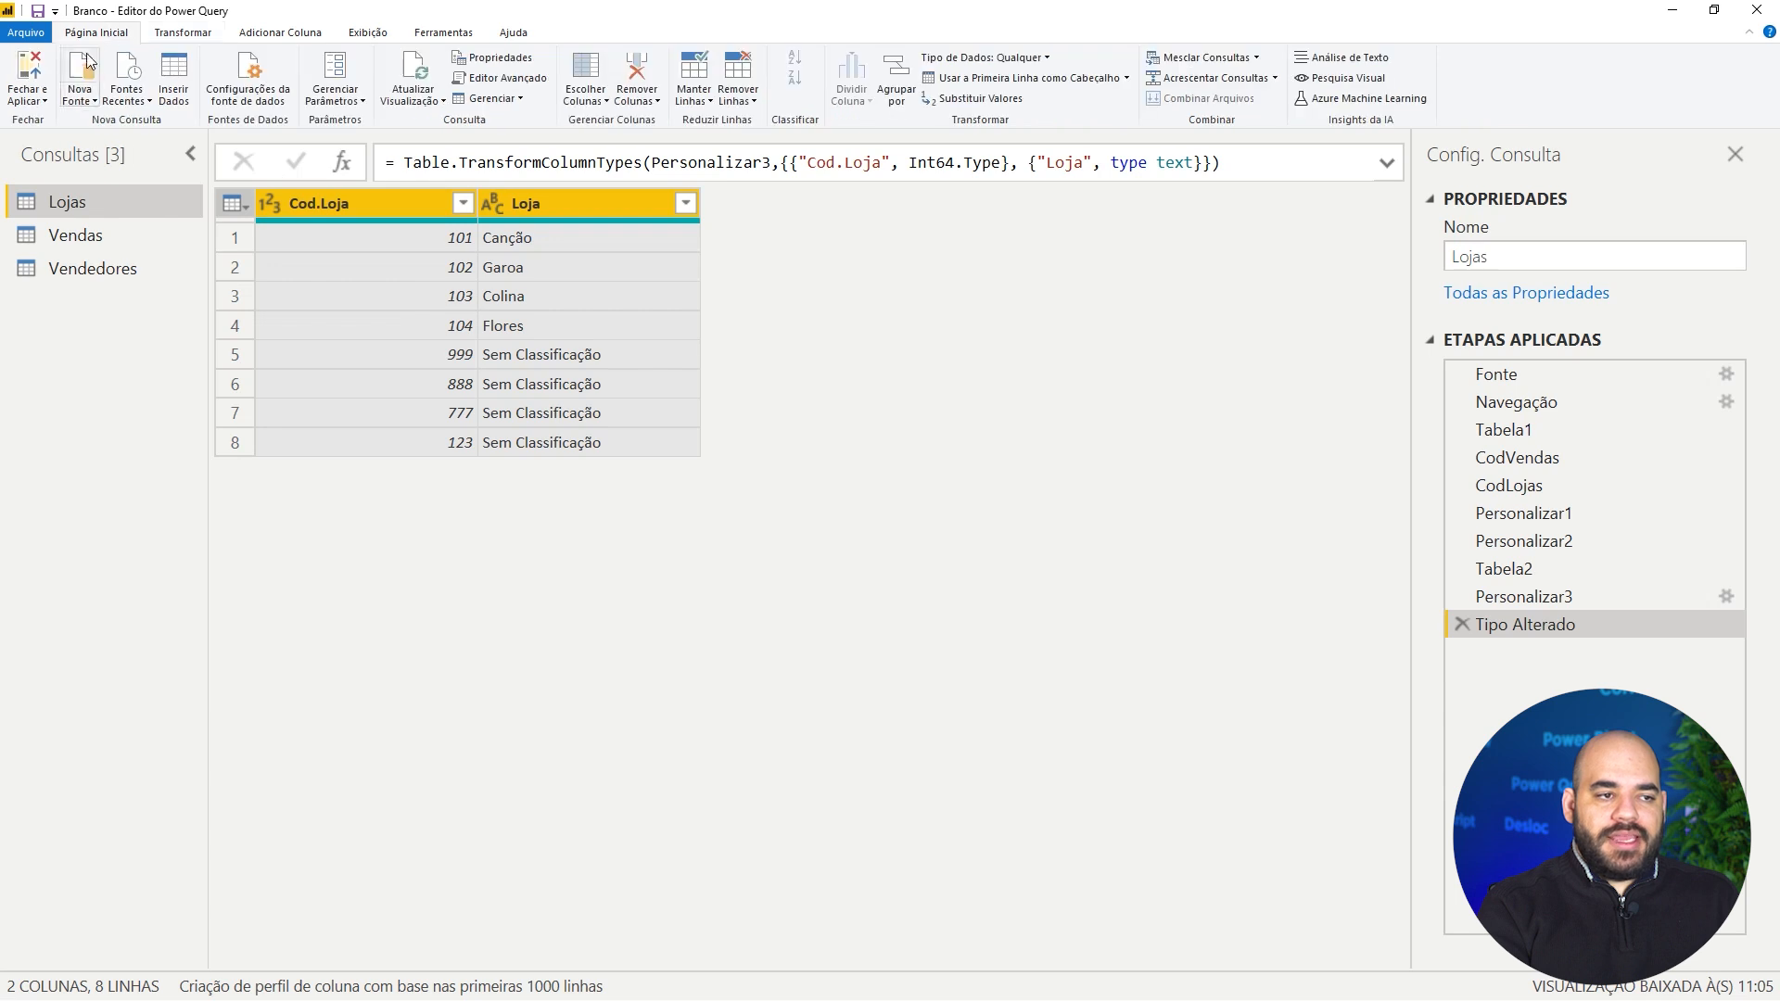
pyautogui.click(28, 72)
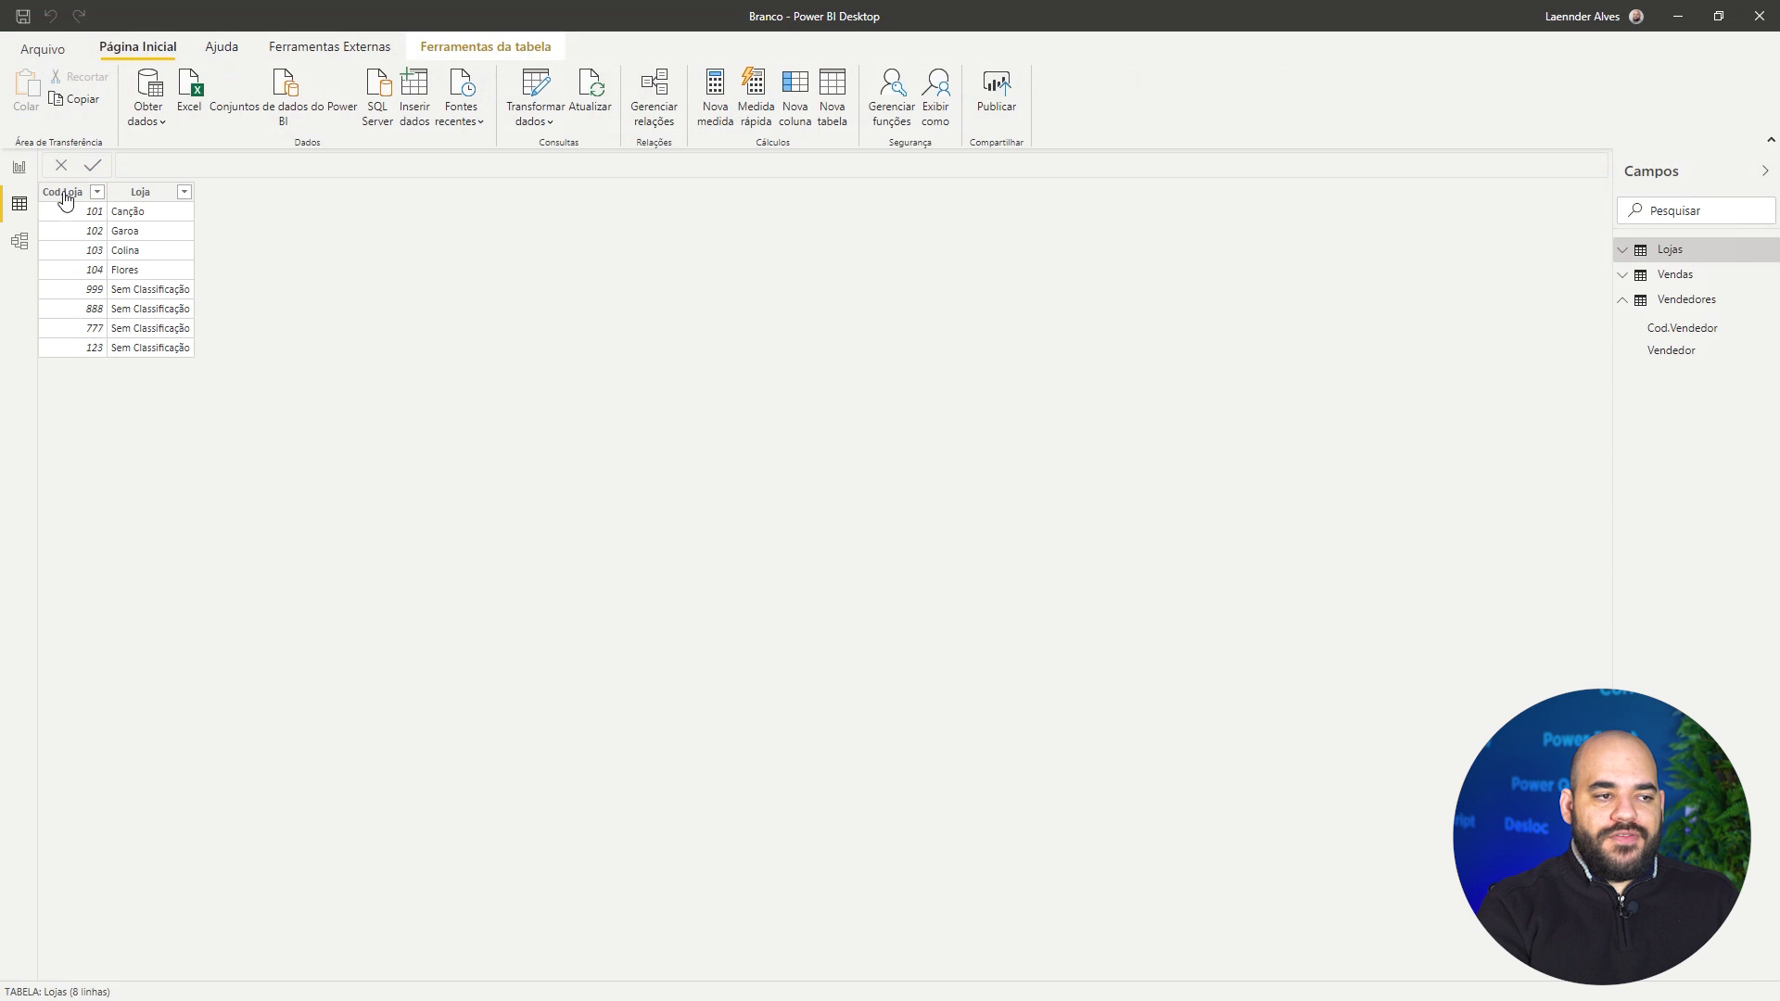
pyautogui.click(19, 168)
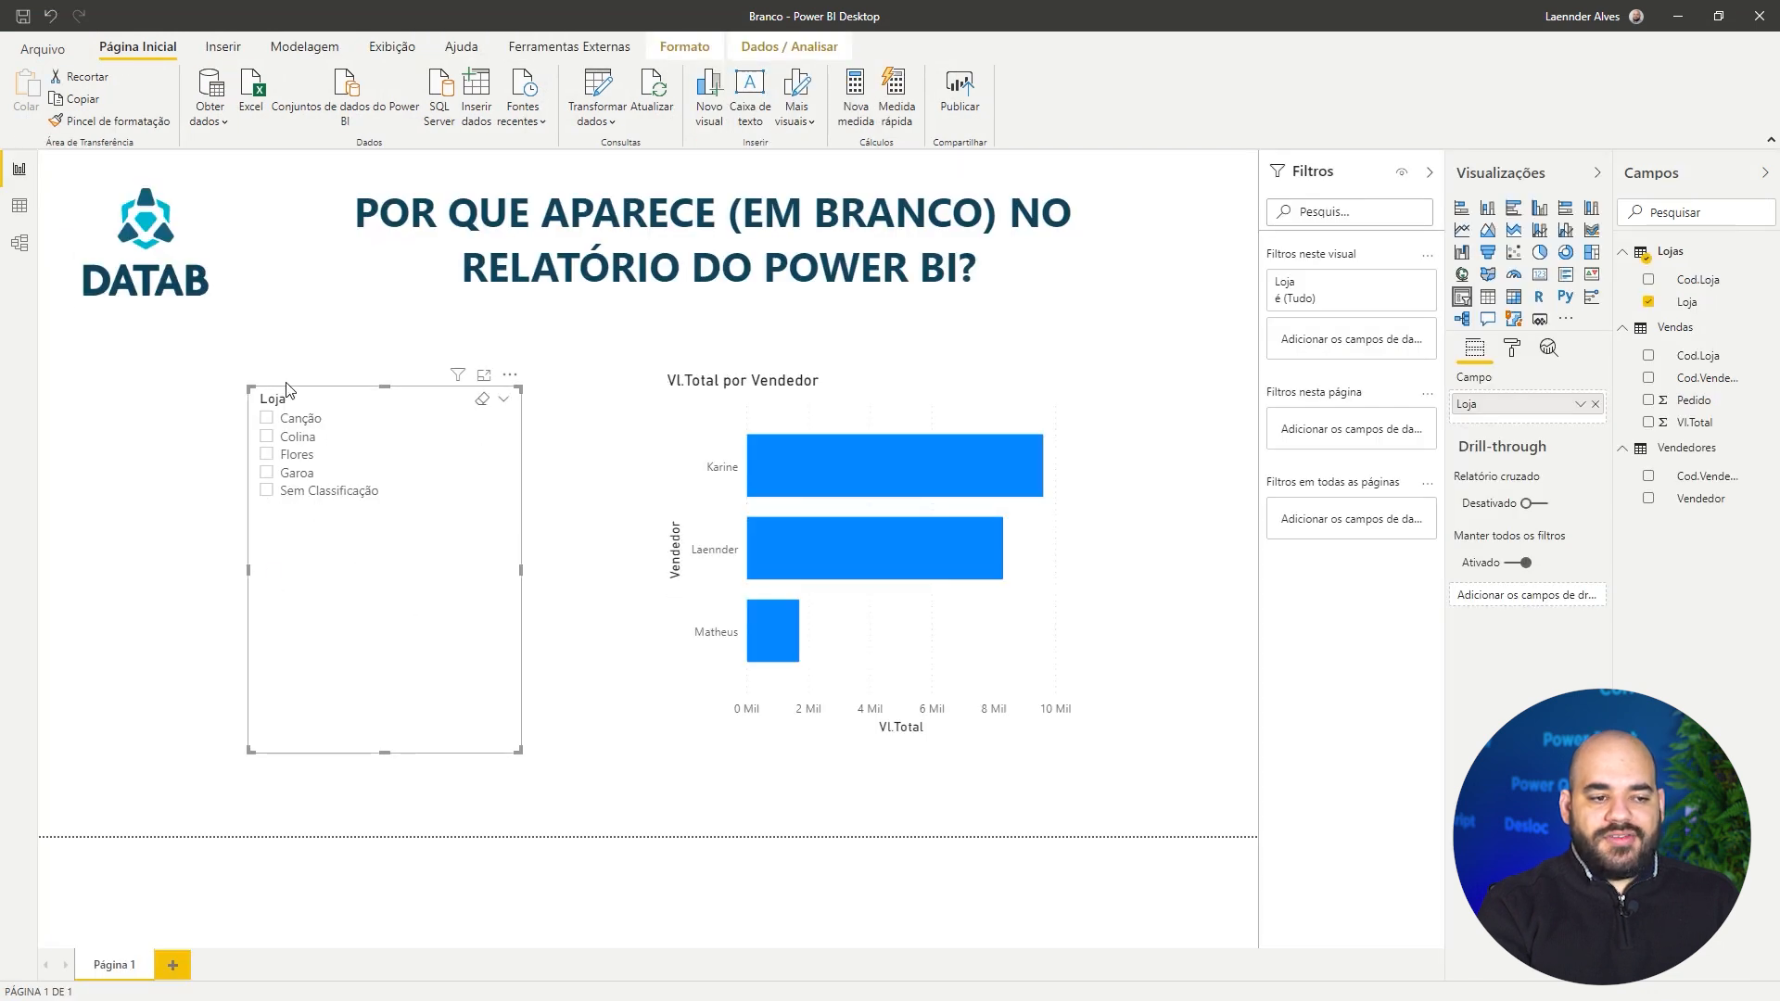
pyautogui.click(315, 506)
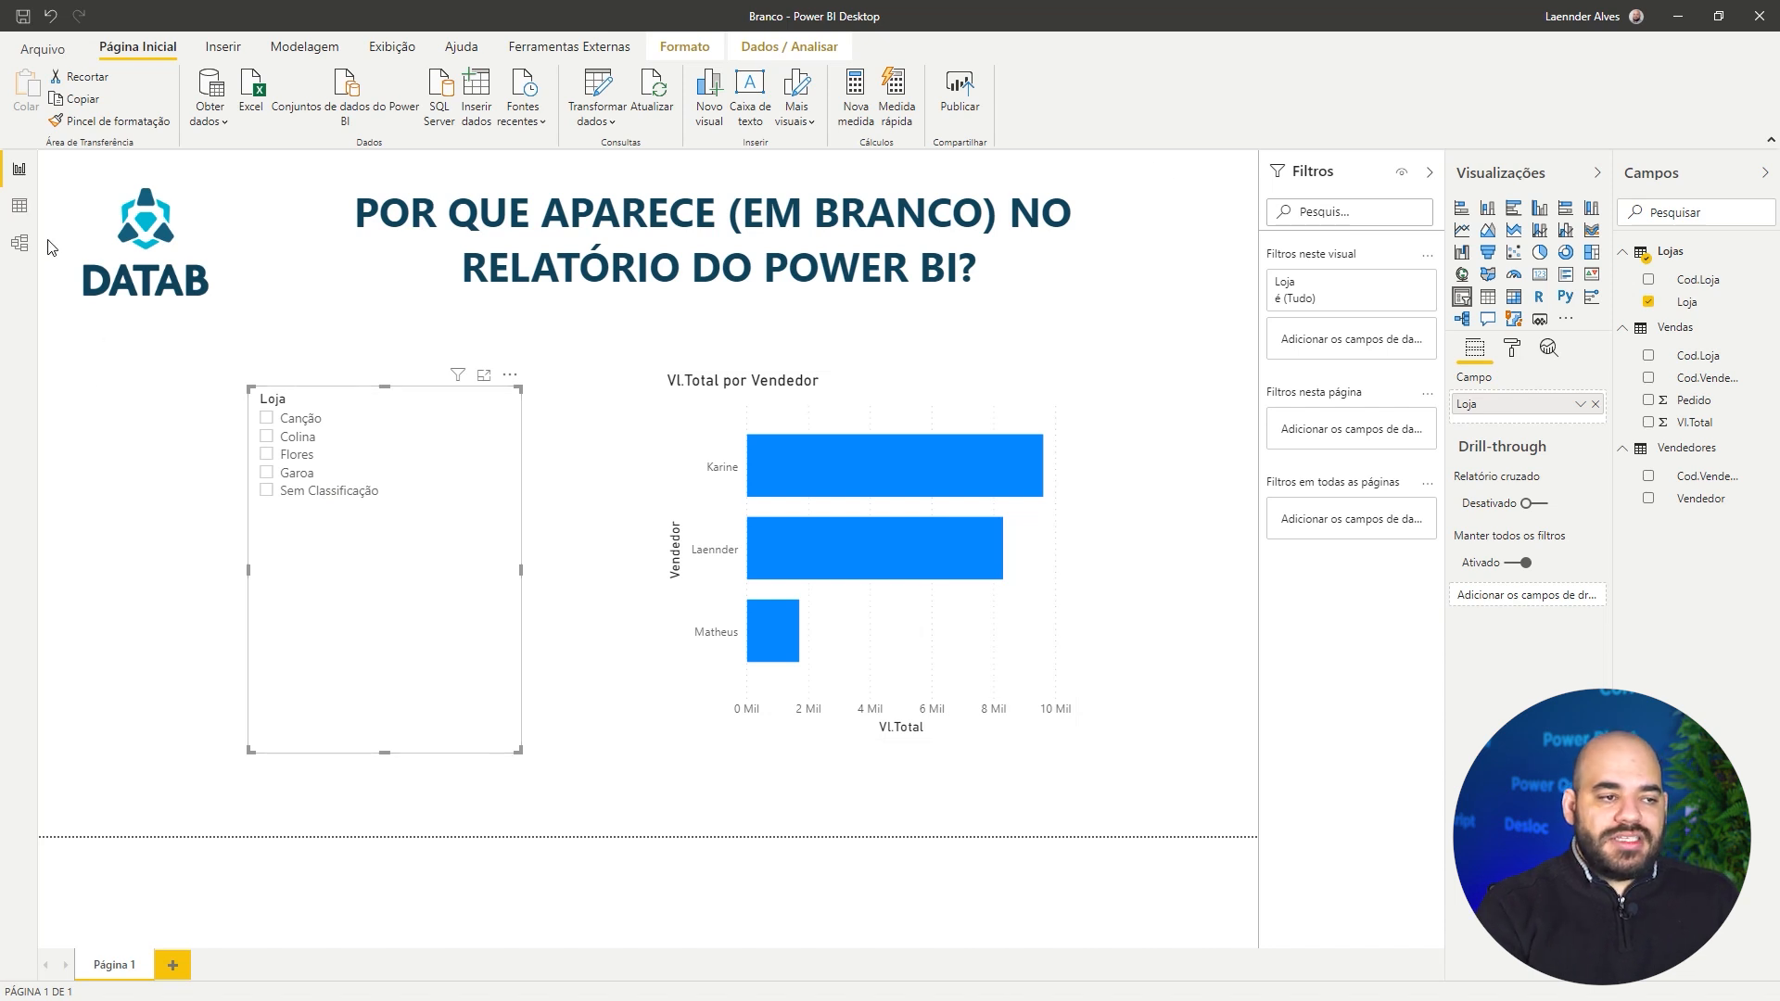
pyautogui.click(20, 205)
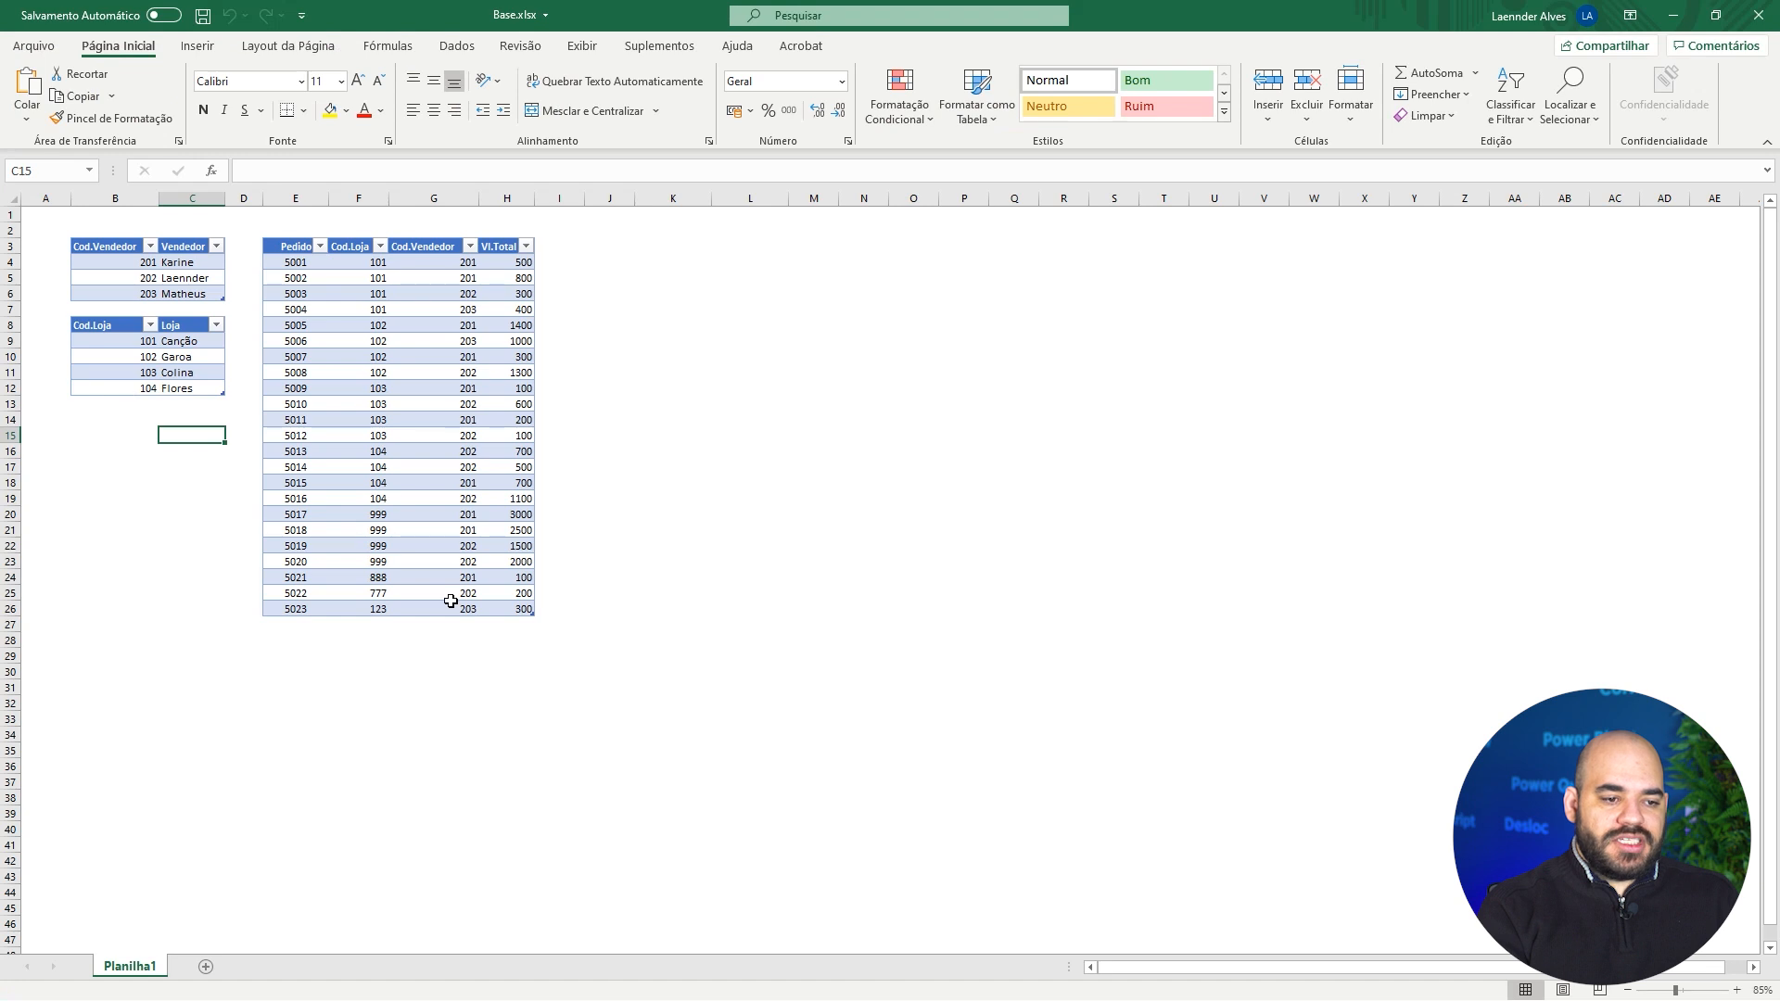
# In Excel, extend the sales table in Base.xlsx by one row with the next sequential Pedido number, Cod.Loja 222, Cod.Vendedor 201 and Vl.Total 5000.
pyautogui.moveTo(525, 613); pyautogui.dragTo(527, 629)
pyautogui.click(295, 624)
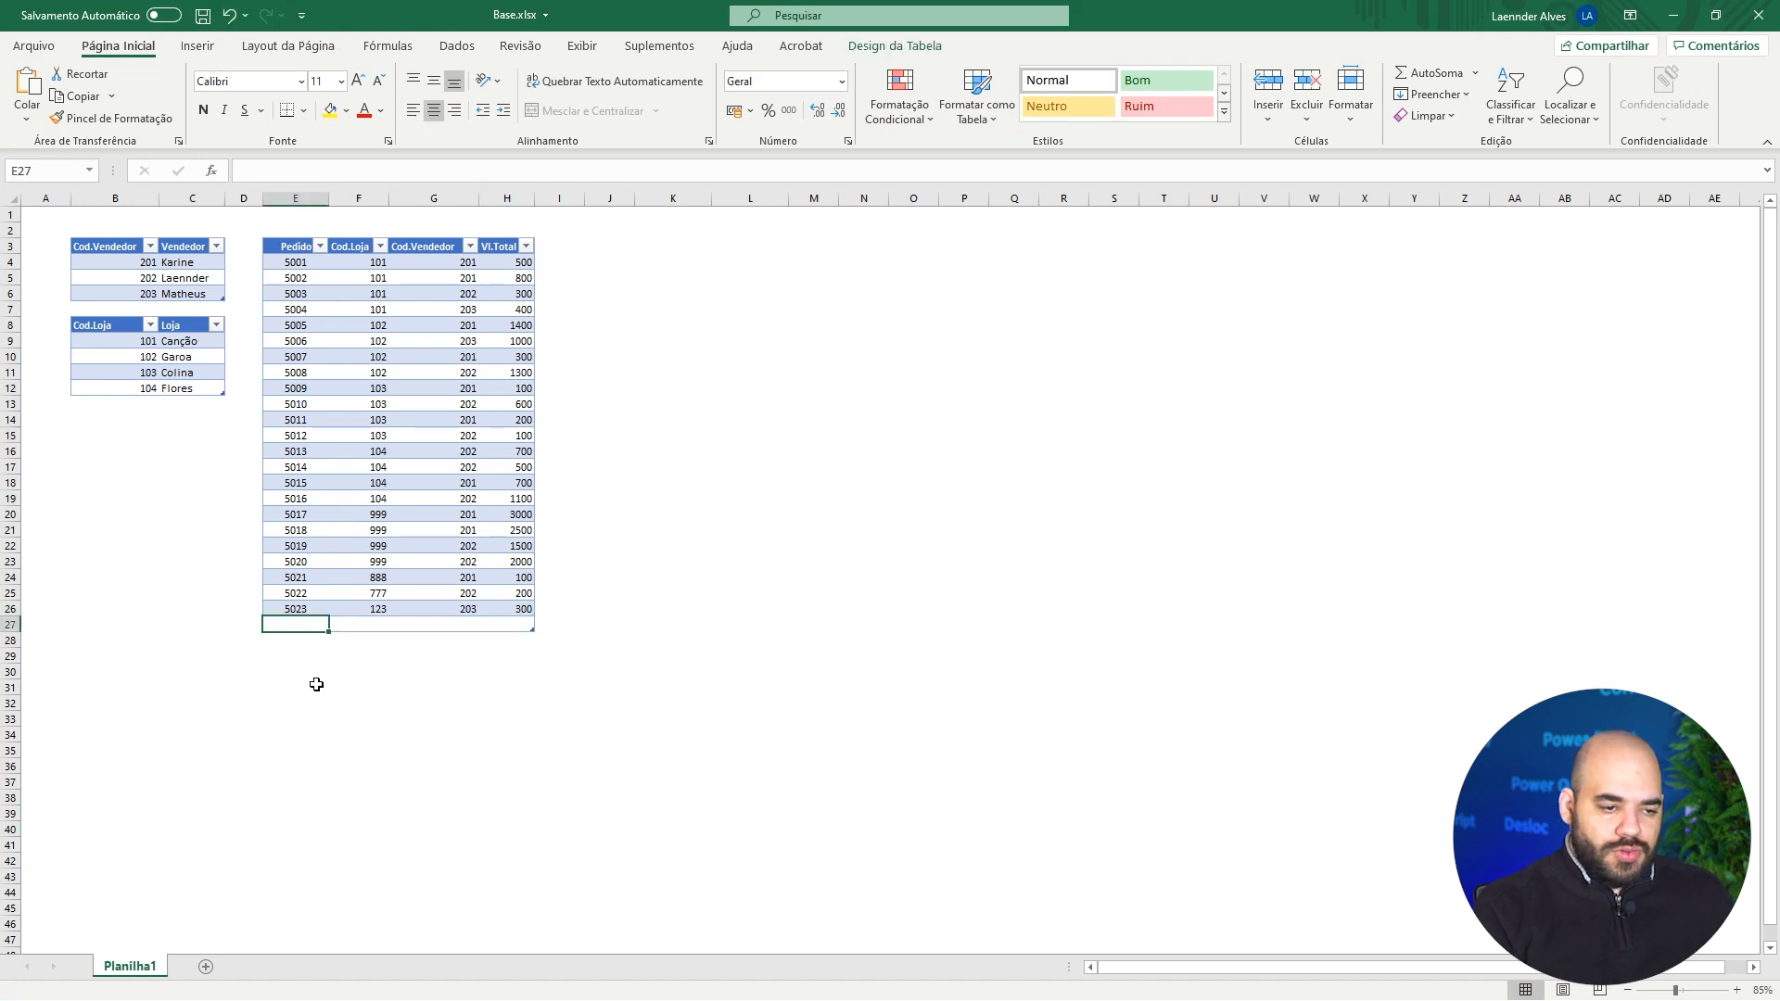
pyautogui.write('5024')
pyautogui.press('Tab')
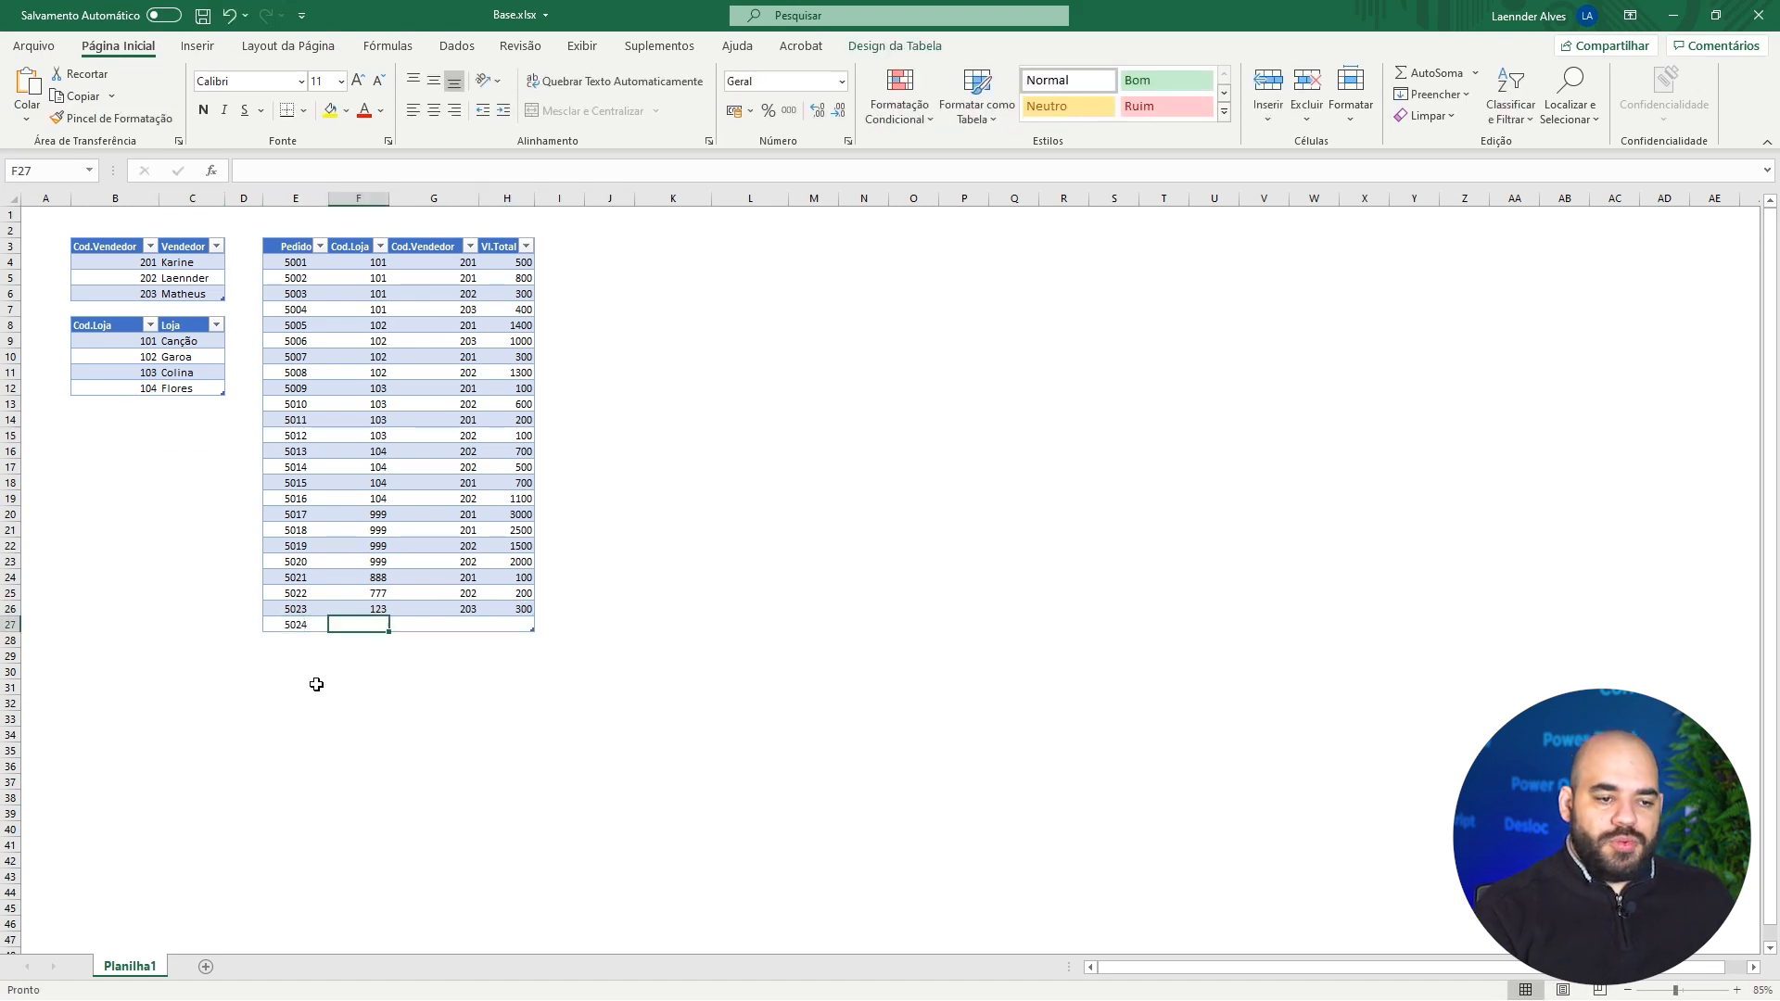
pyautogui.write('222')
pyautogui.press('Tab')
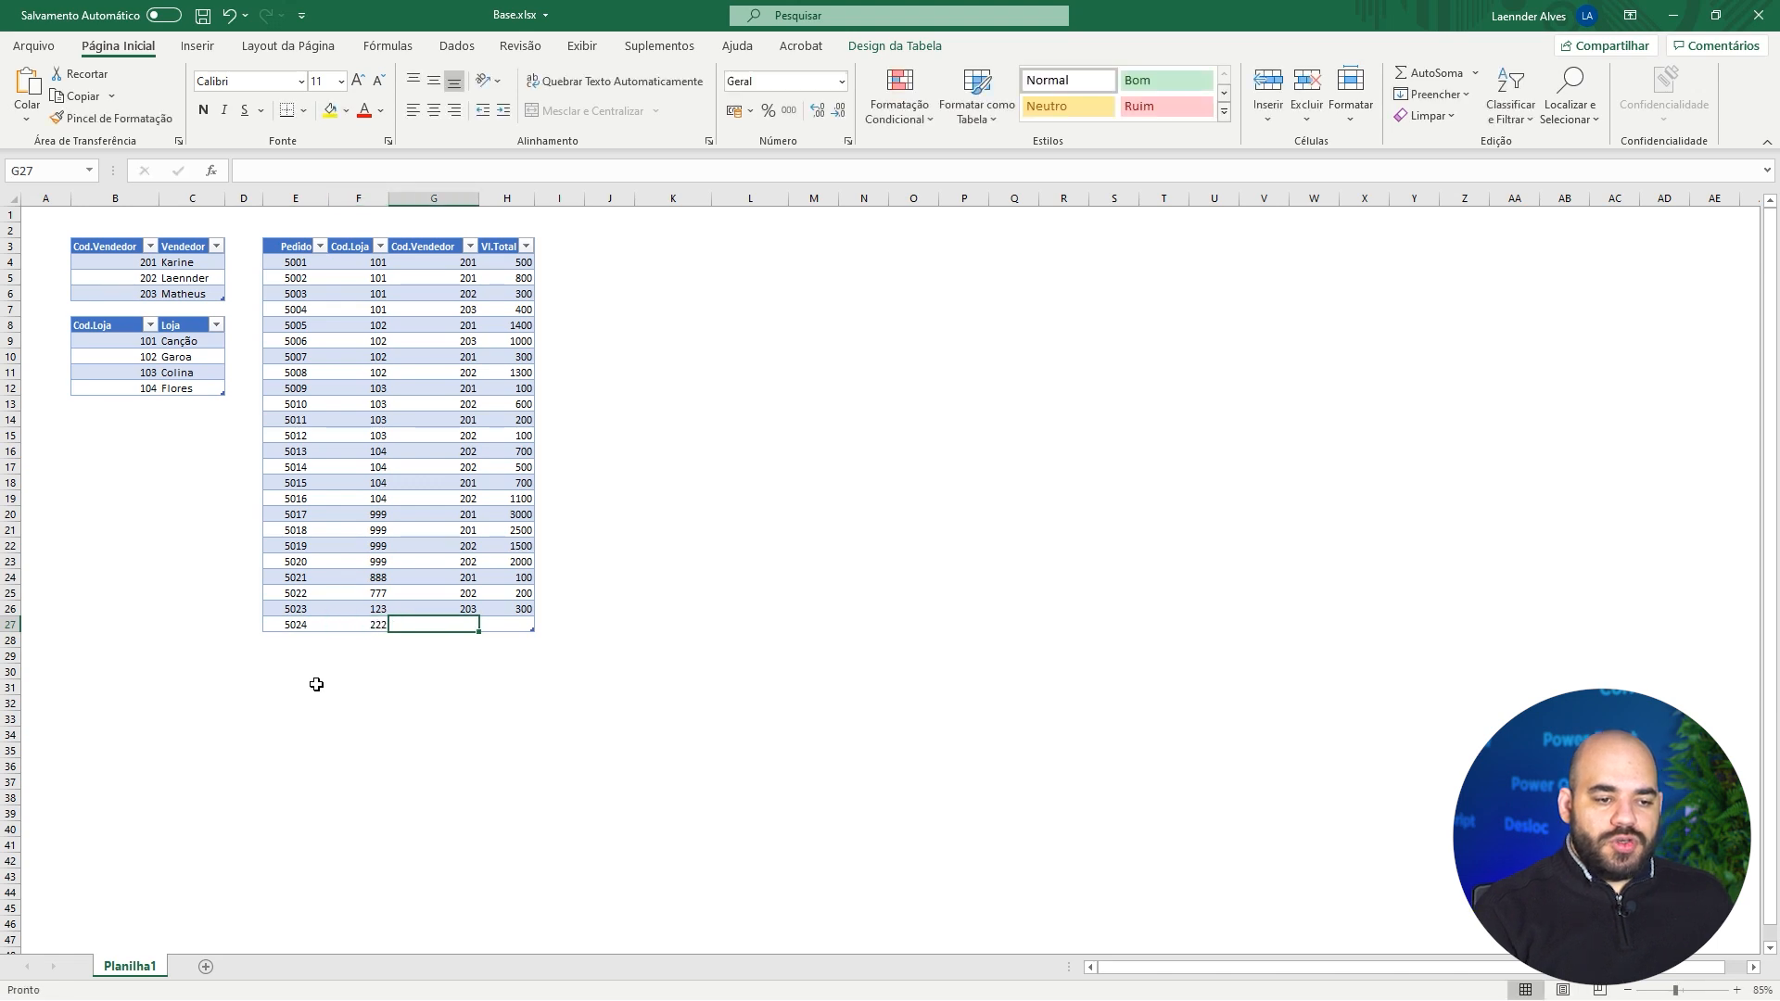
pyautogui.write('201')
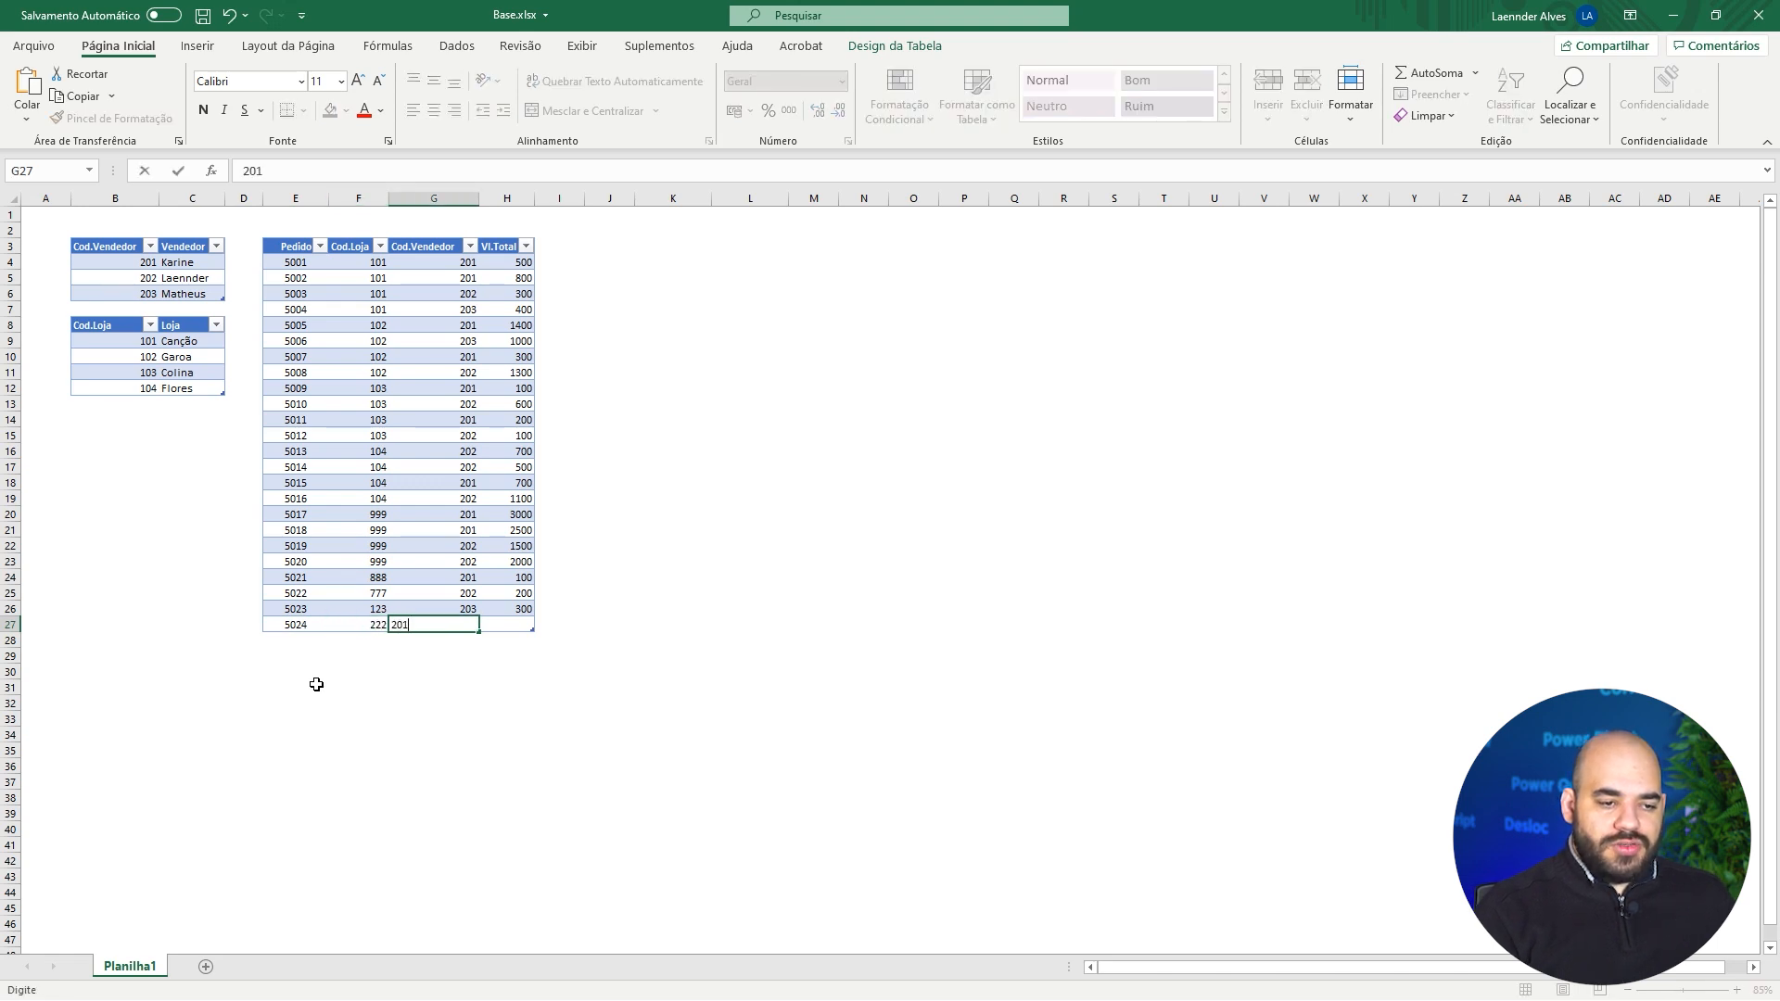
pyautogui.press('Tab')
pyautogui.write('5000')
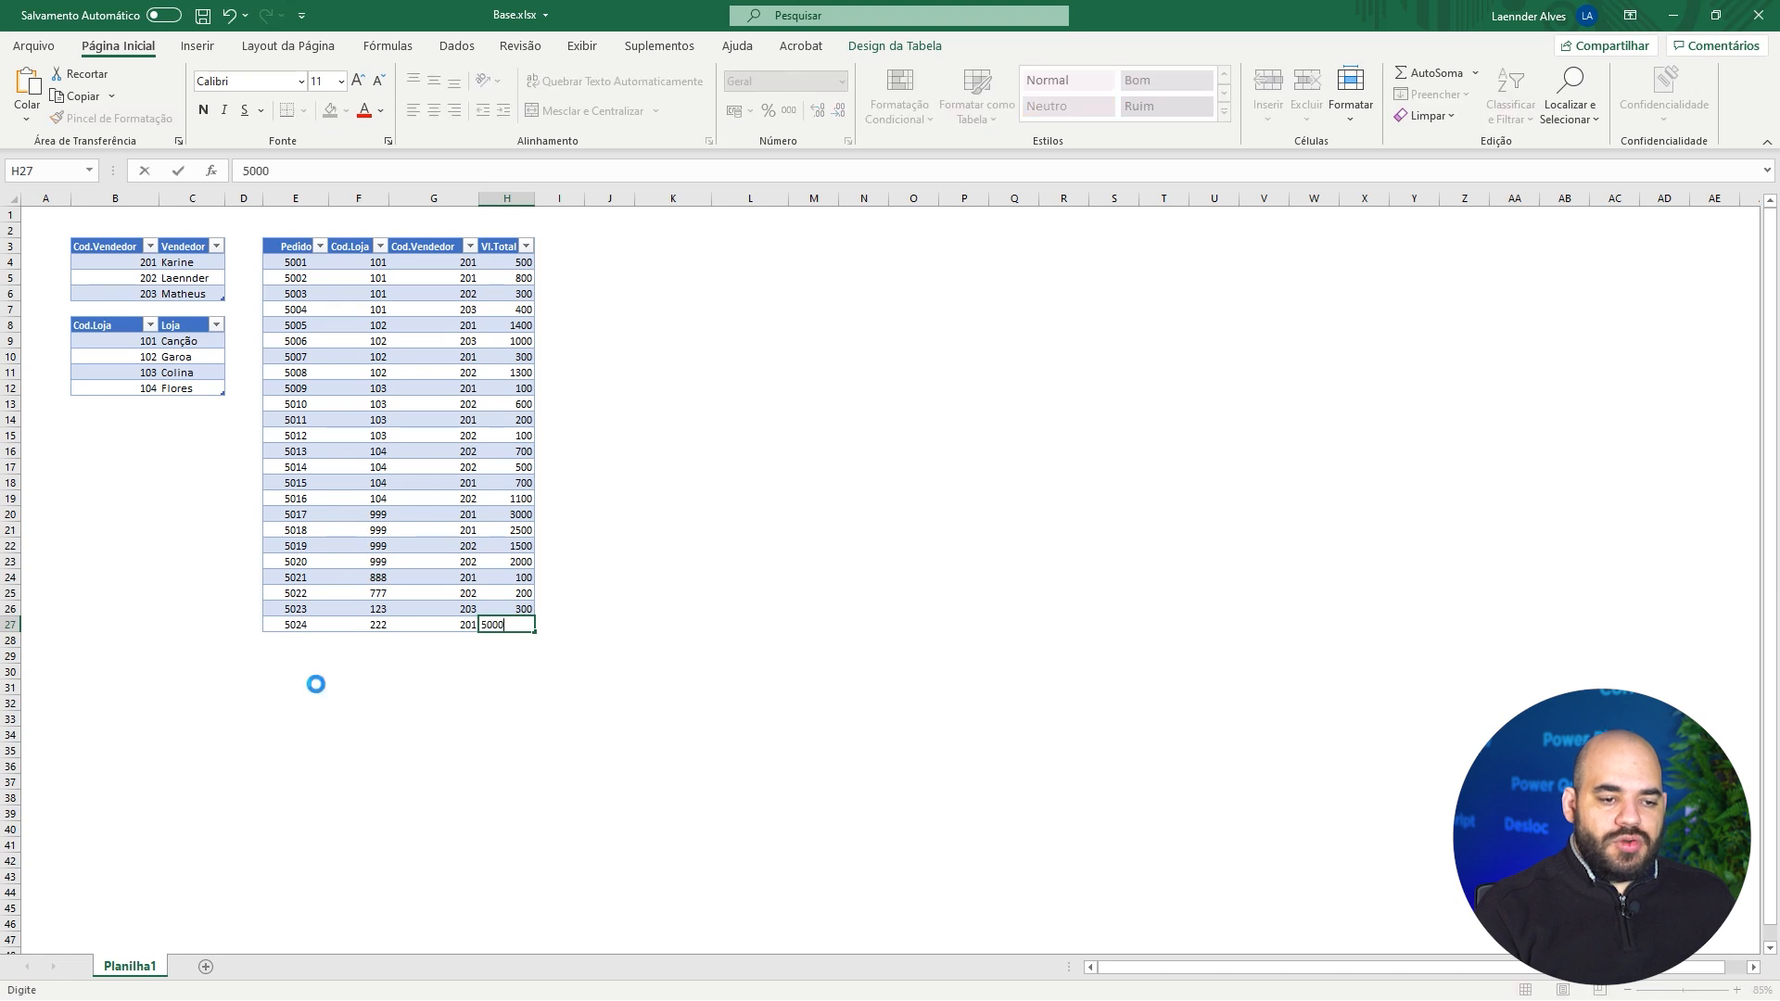
pyautogui.press('Return')
# Save the Base.xlsx workbook and close it.
pyautogui.click(750, 529)
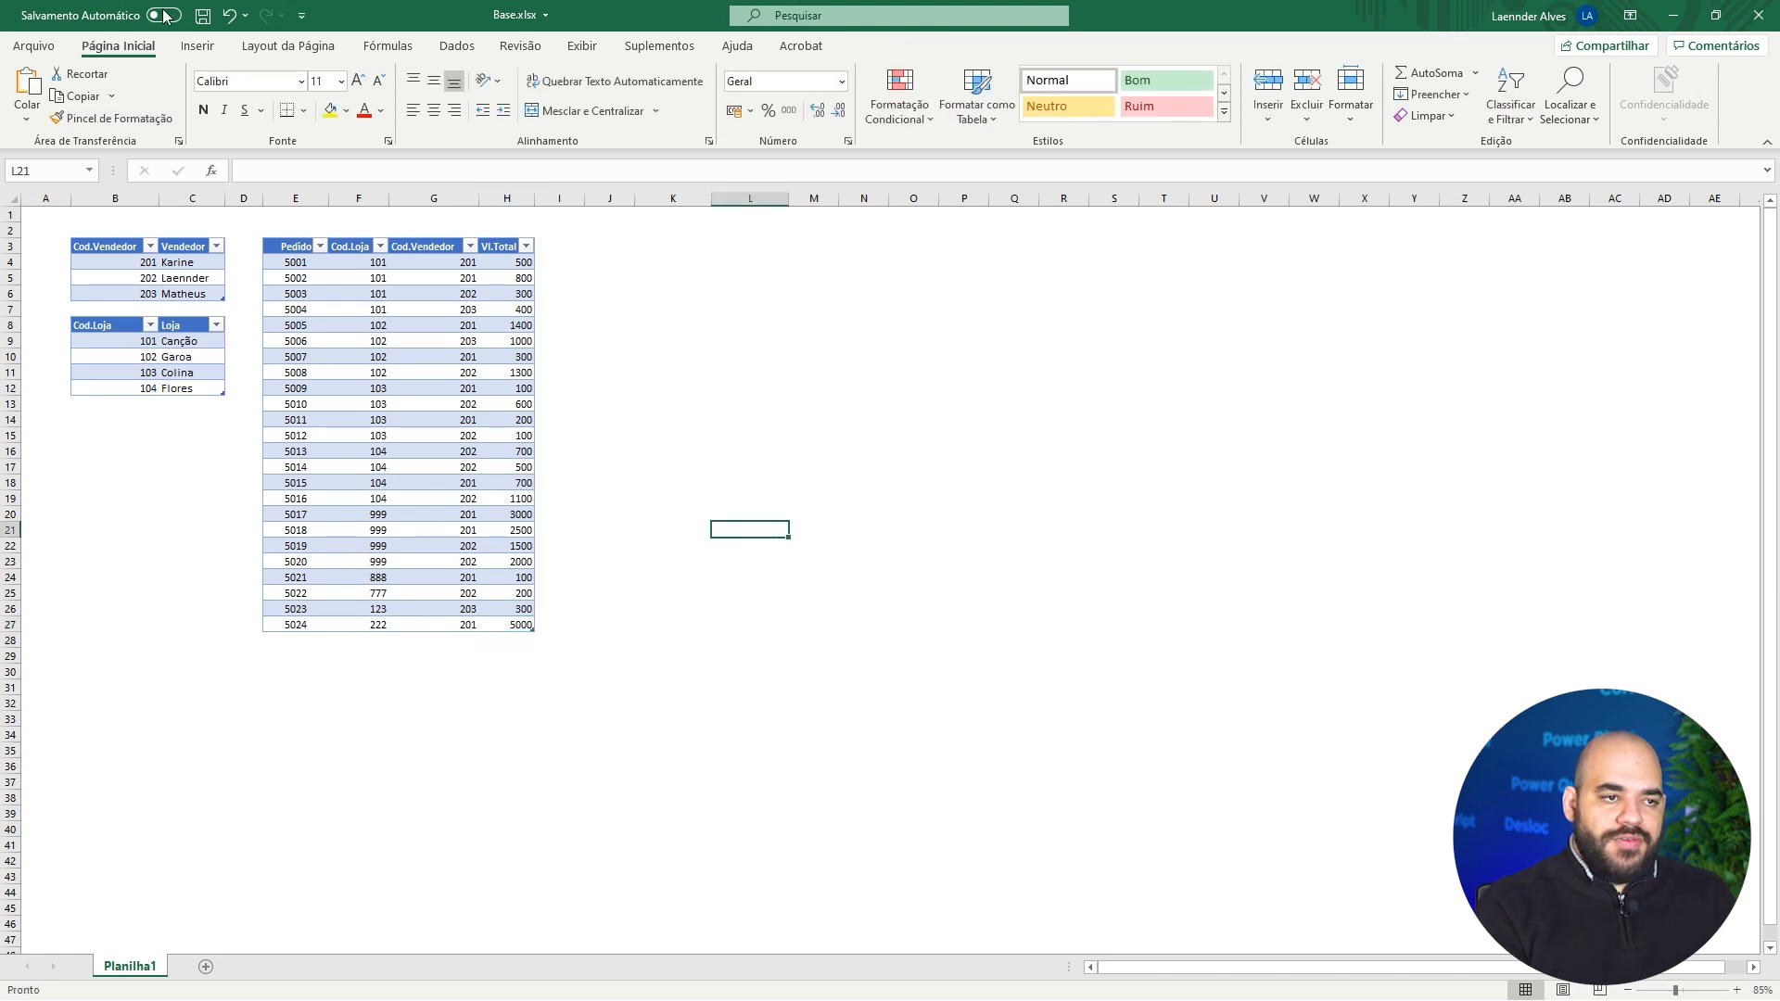
pyautogui.click(197, 22)
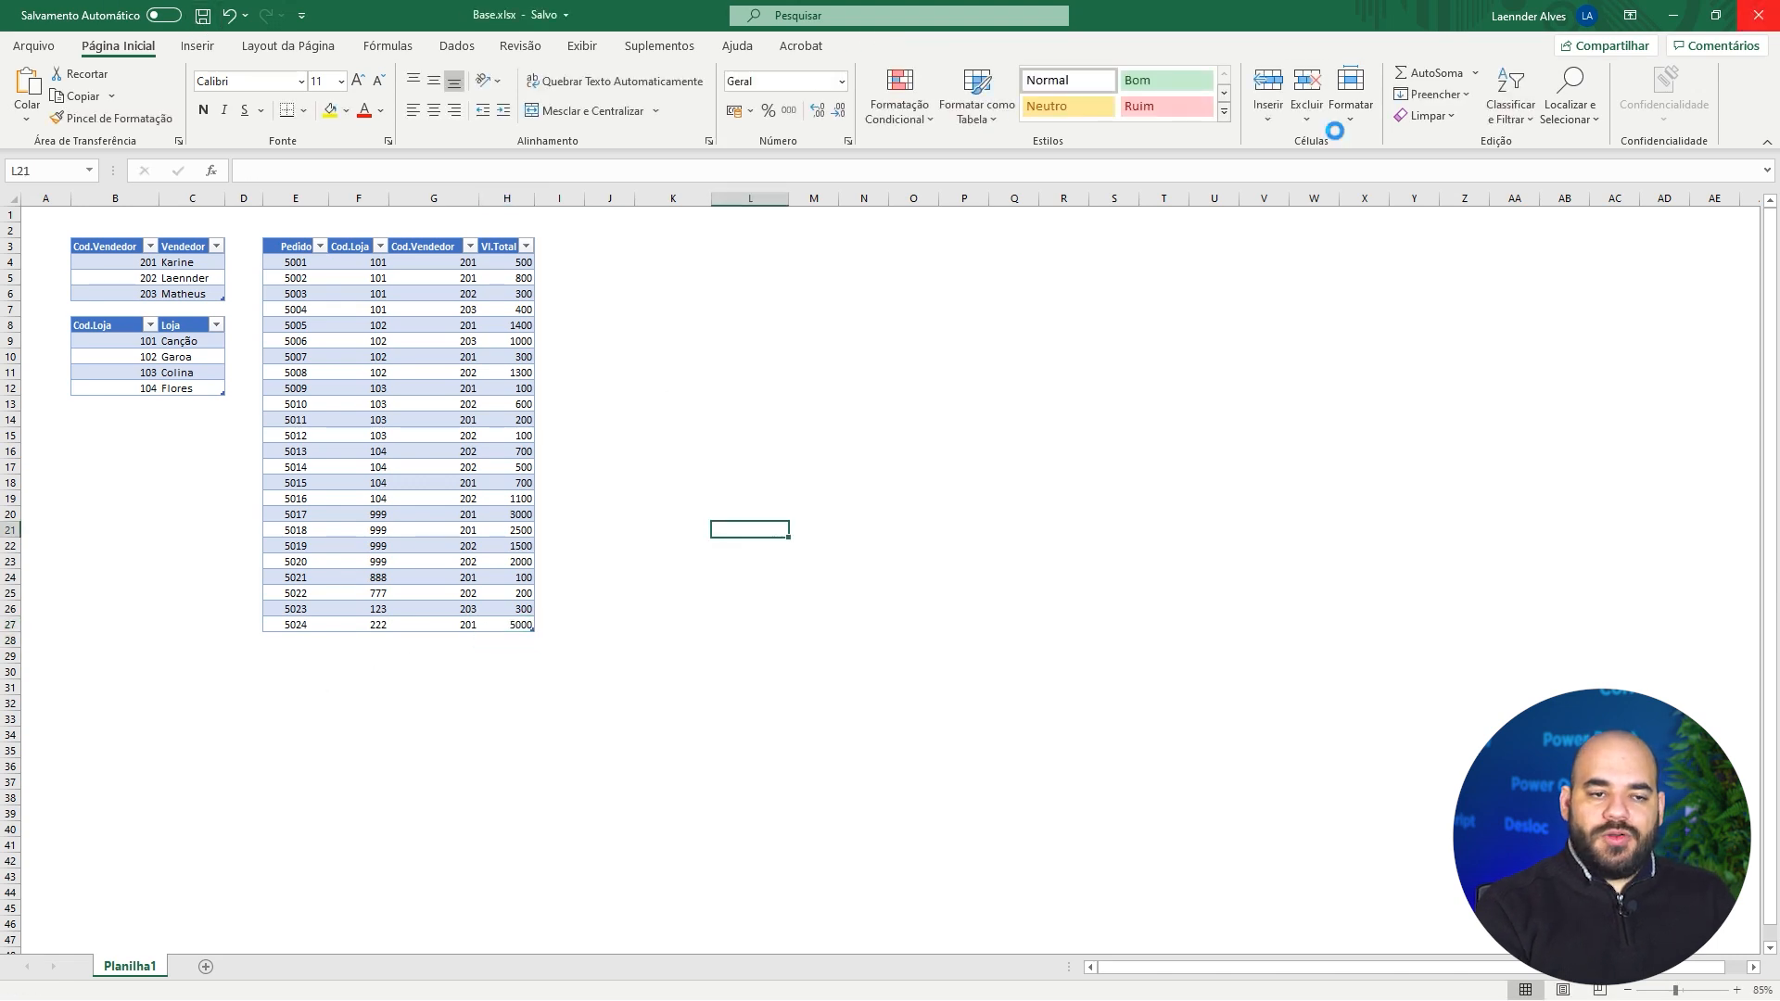
pyautogui.click(1755, 13)
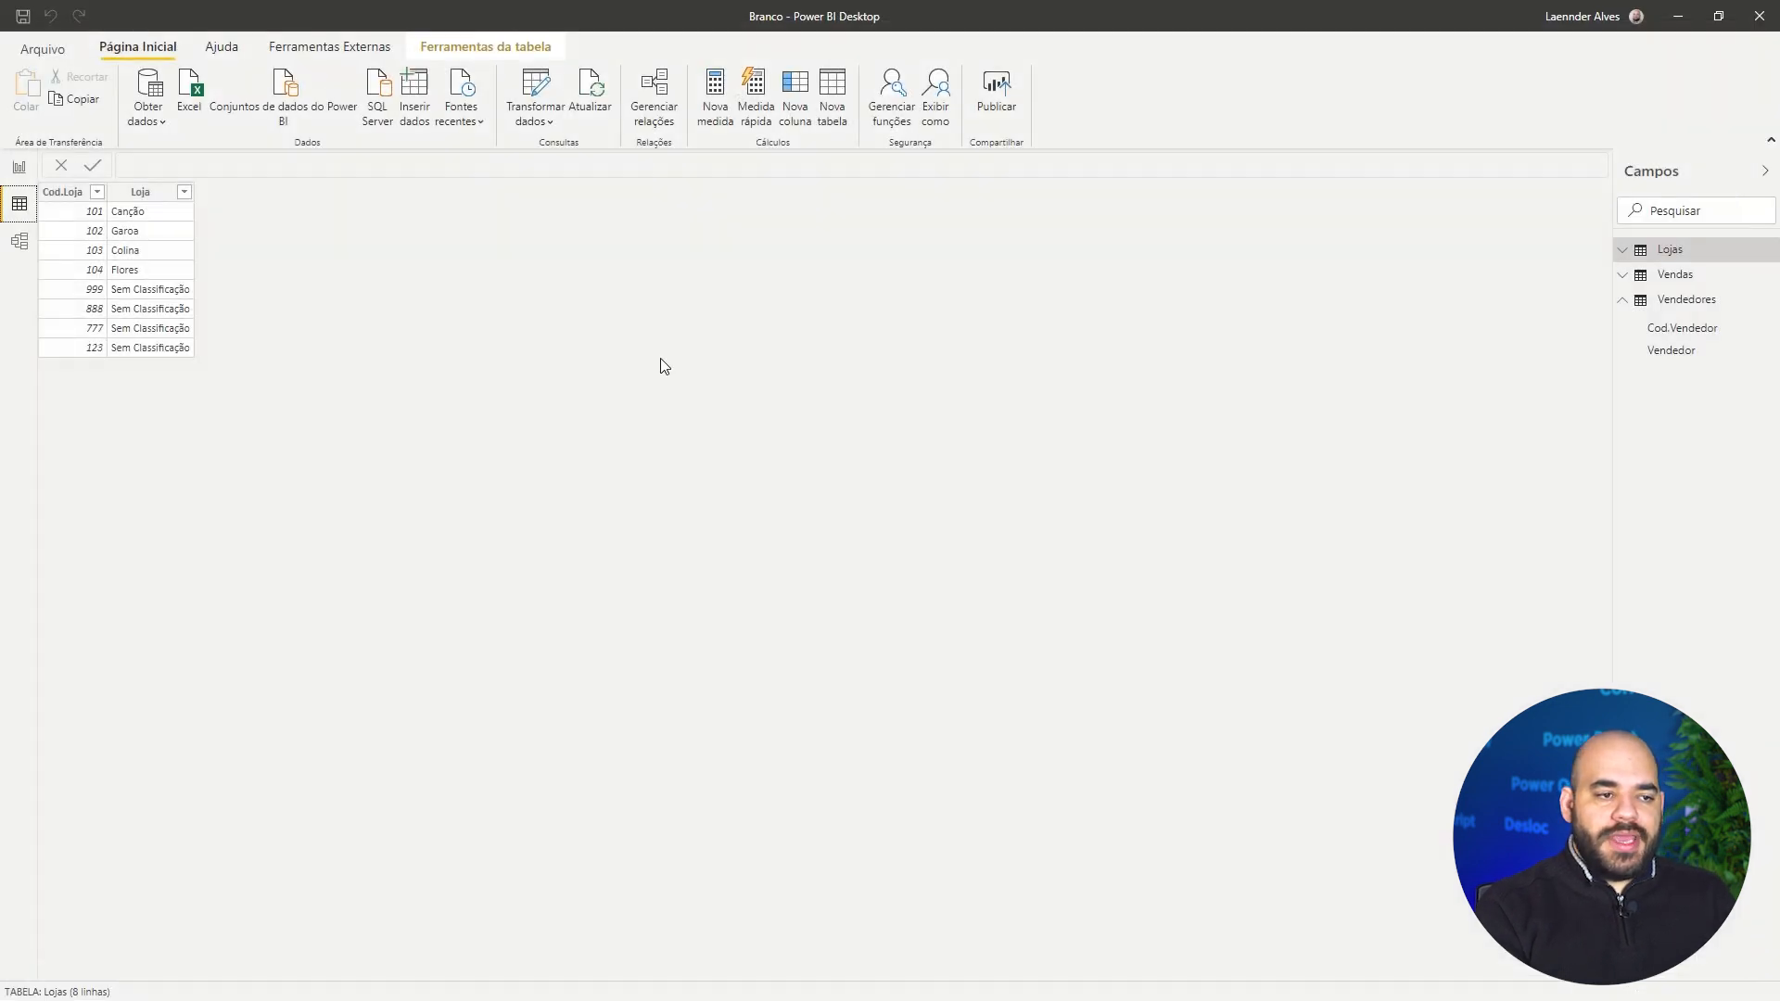
# In Power BI Desktop, refresh the report data and check the rows of the Lojas table in the data view.
pyautogui.click(19, 168)
pyautogui.click(405, 314)
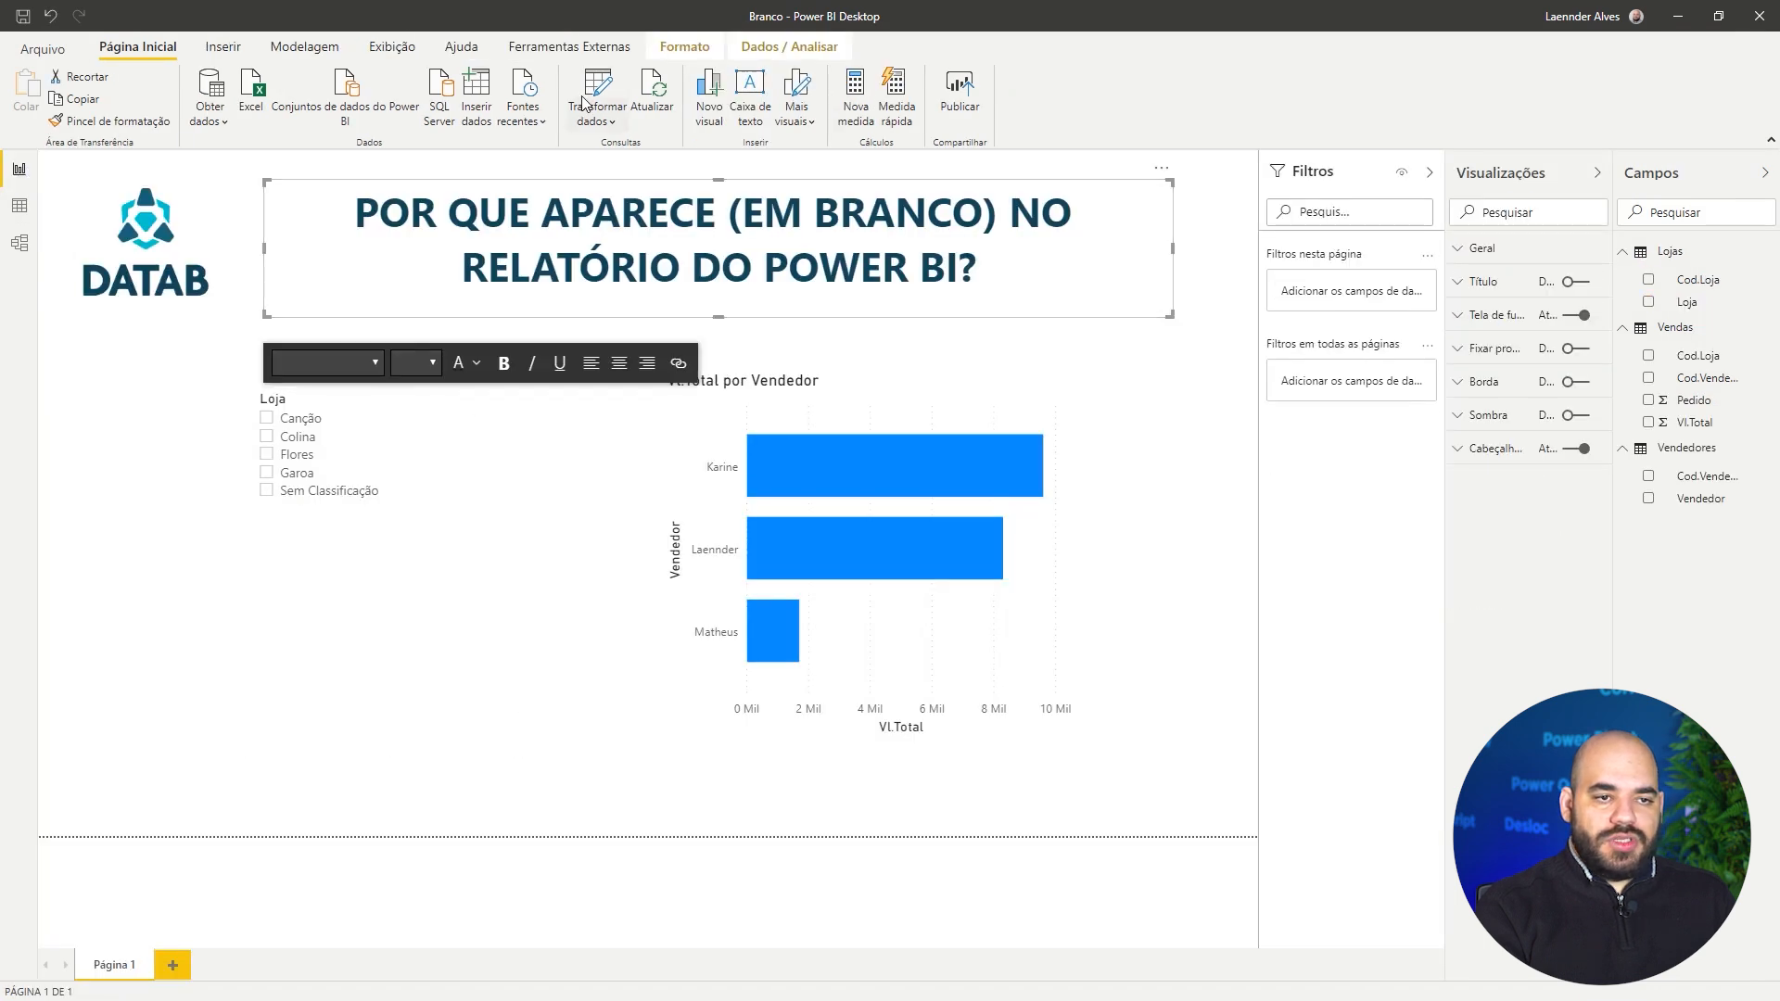
pyautogui.click(647, 100)
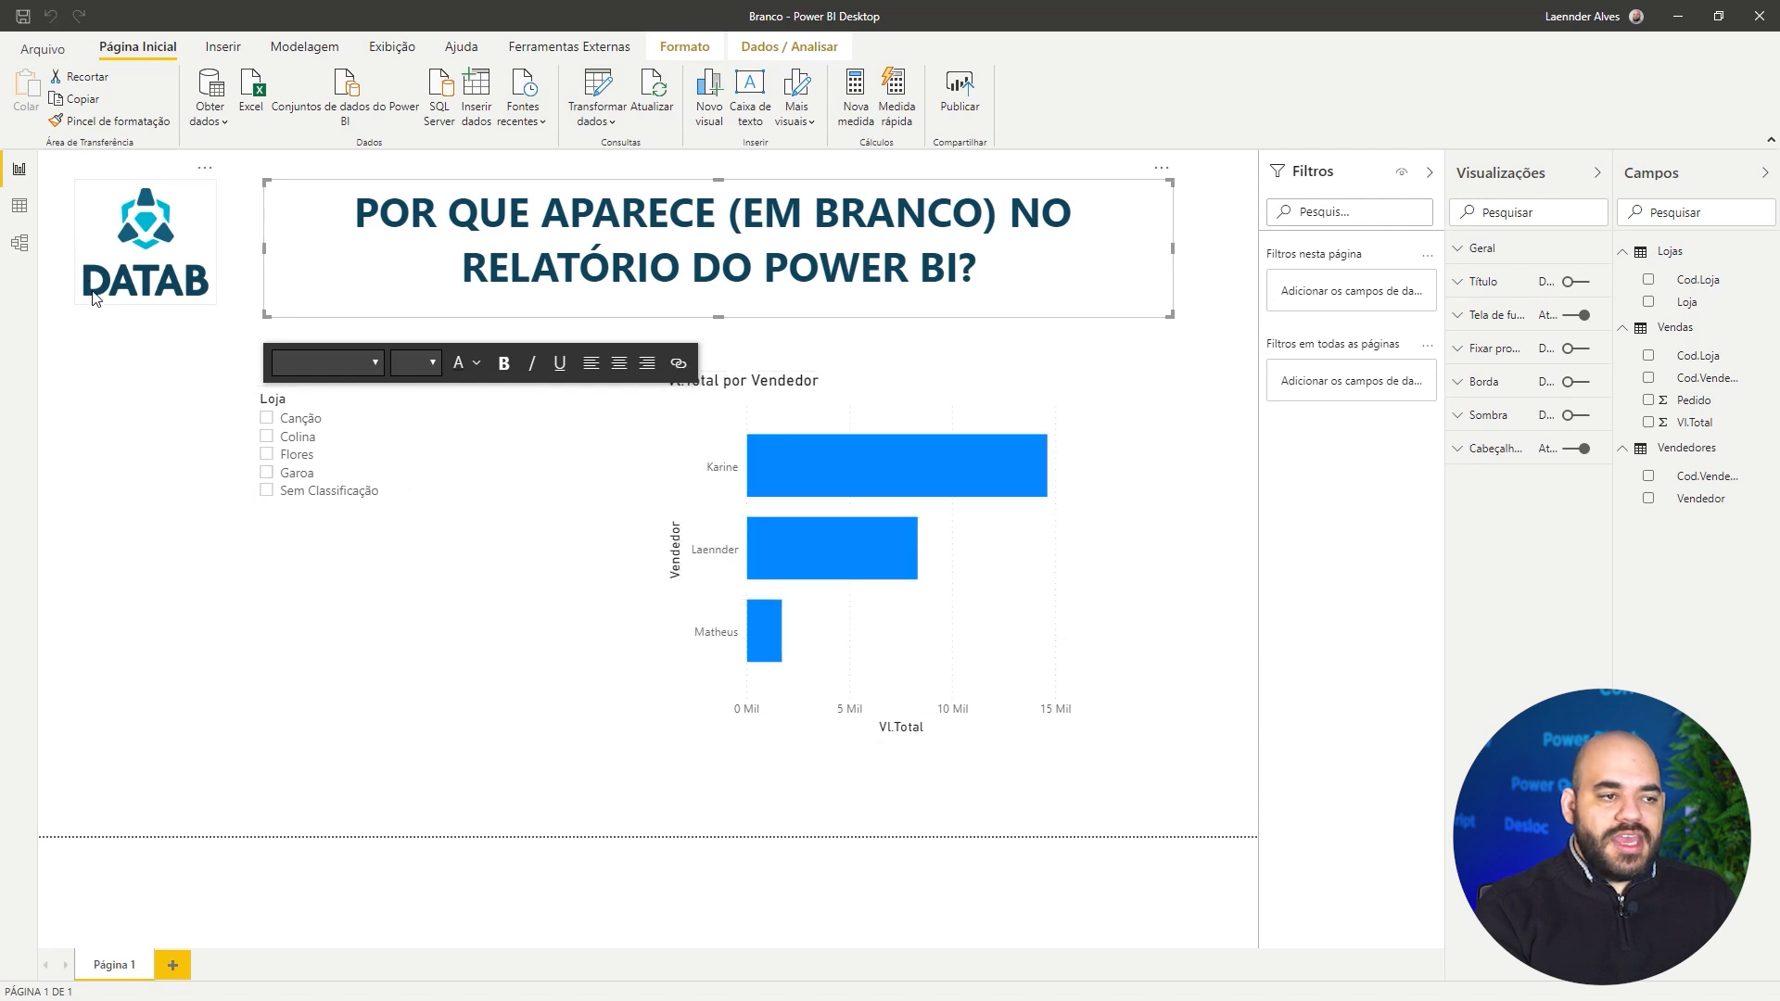
pyautogui.click(19, 206)
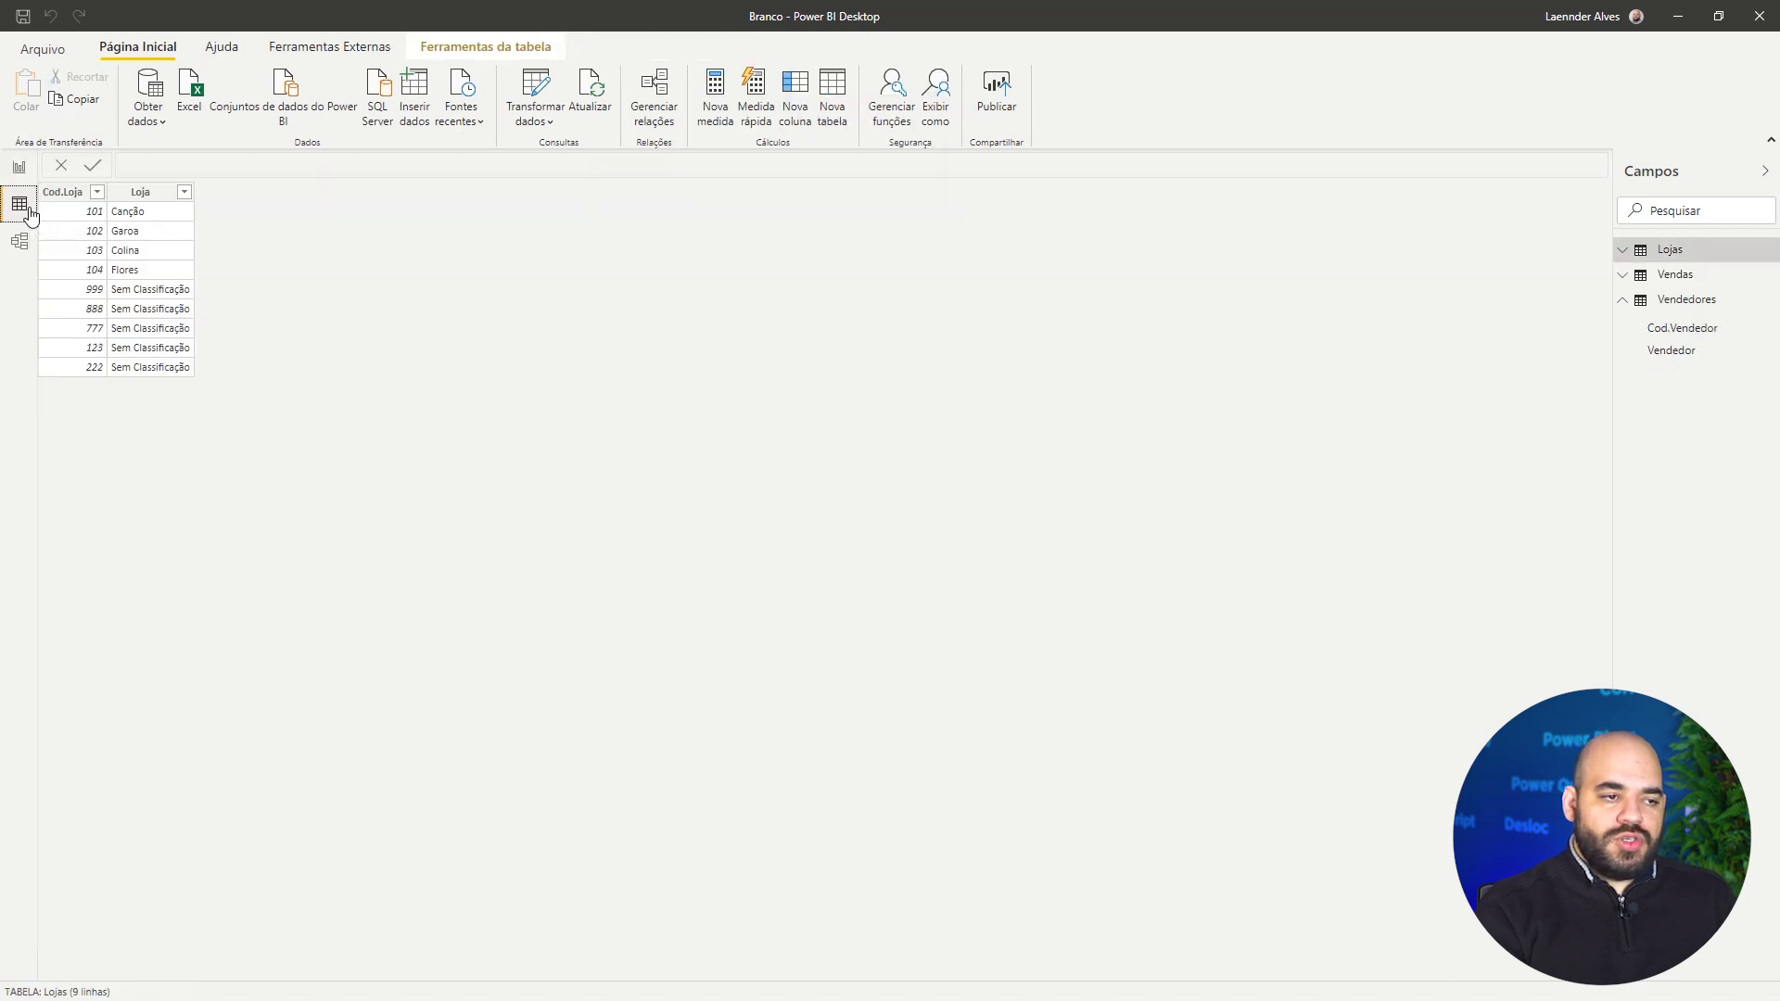